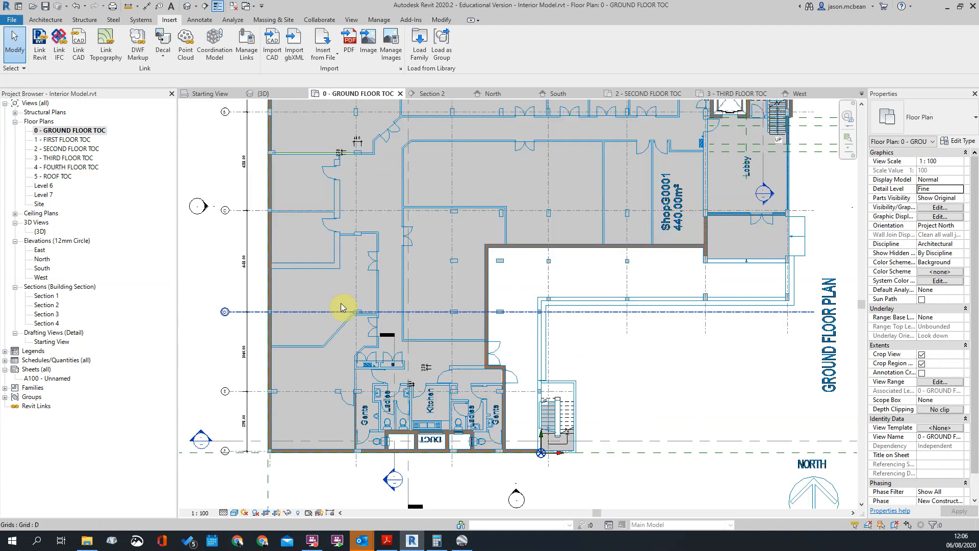
scroll(394, 427, up, 6)
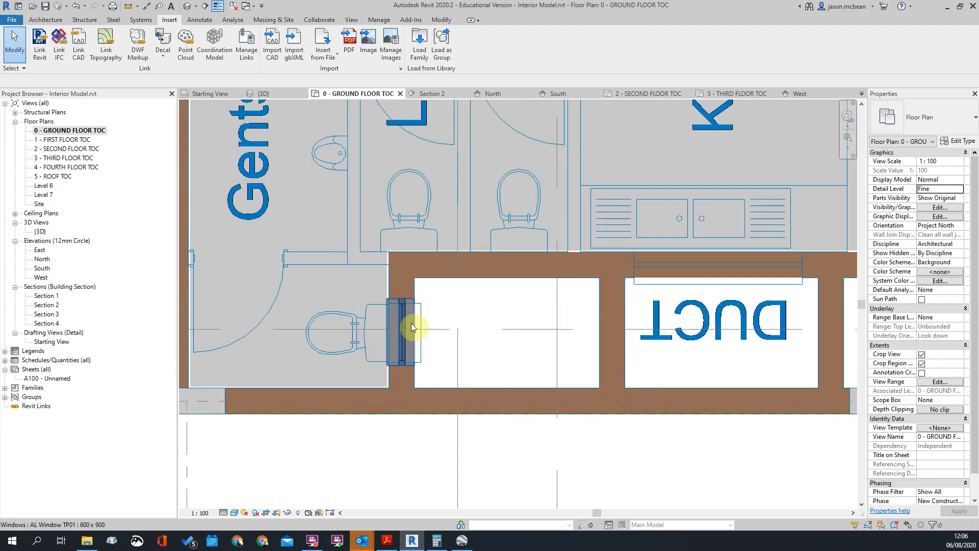
Examine the toilets, duct and lobby on the ground floor plan, selecting the 600 x 900 window beside the duct
click(380, 323)
scroll(502, 380, down, 3)
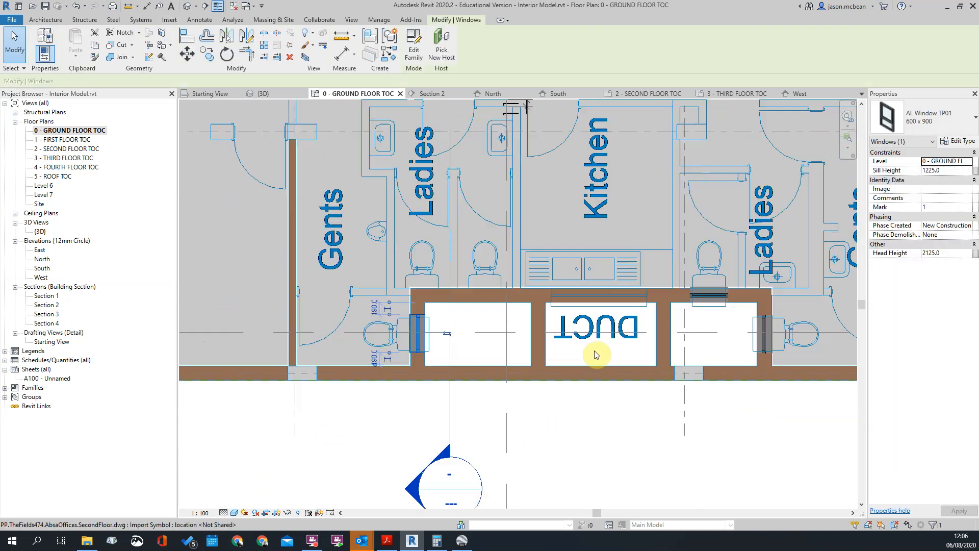
scroll(765, 335, down, 6)
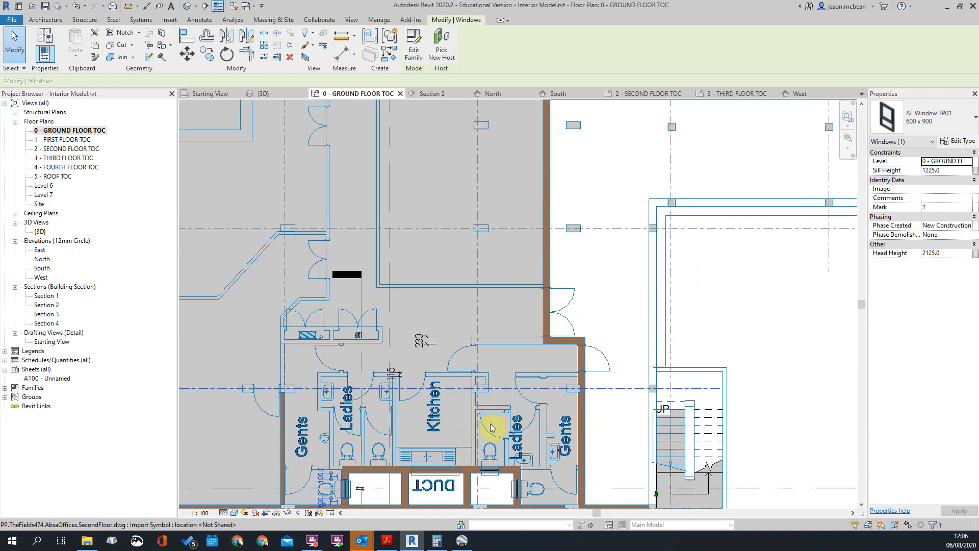
scroll(737, 296, up, 4)
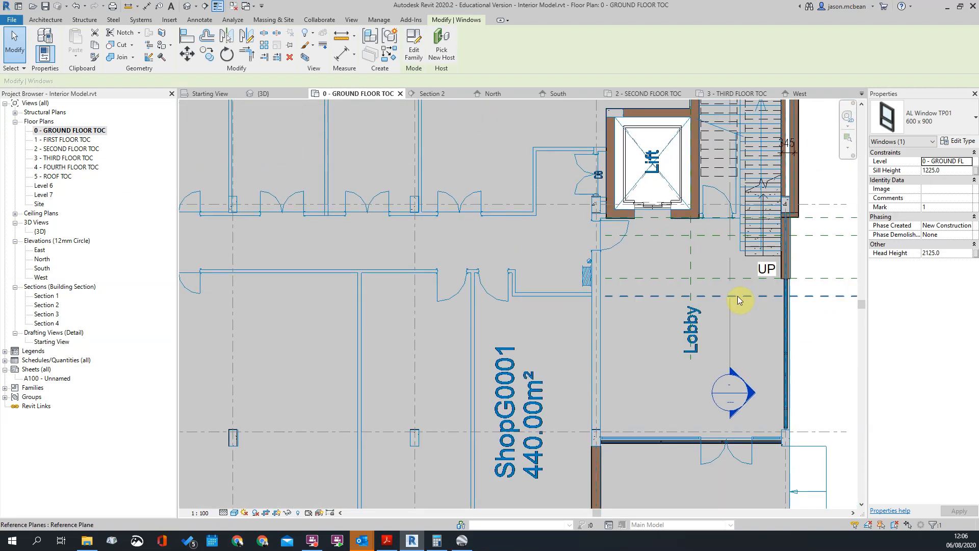
scroll(737, 295, down, 3)
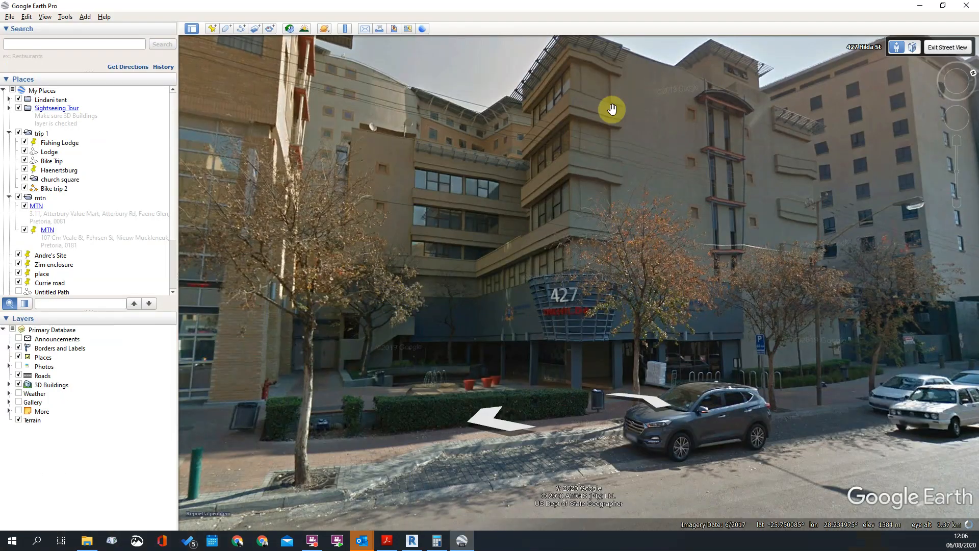
Look around the facade of building 427 in the Google Earth street view, and return to Revit
drag(528, 165, 562, 185)
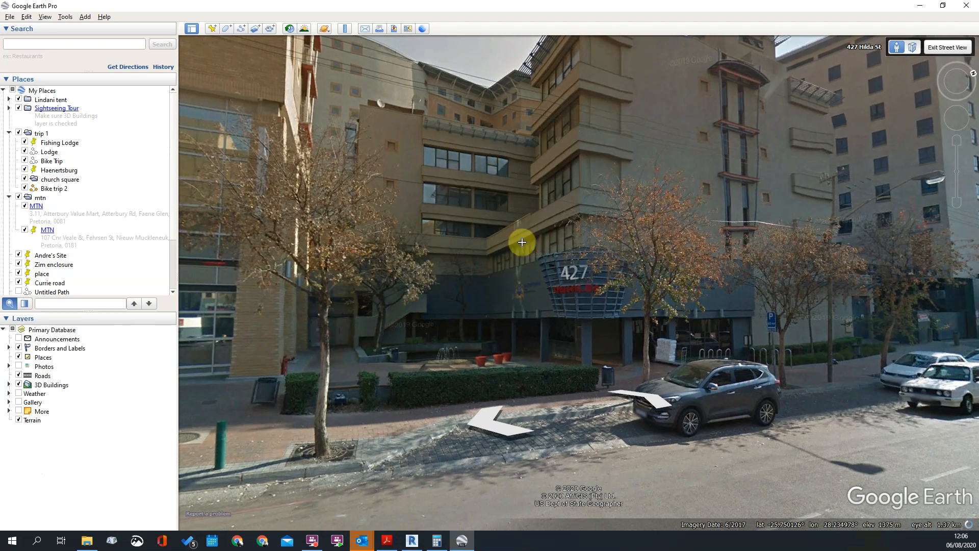
drag(407, 223, 705, 118)
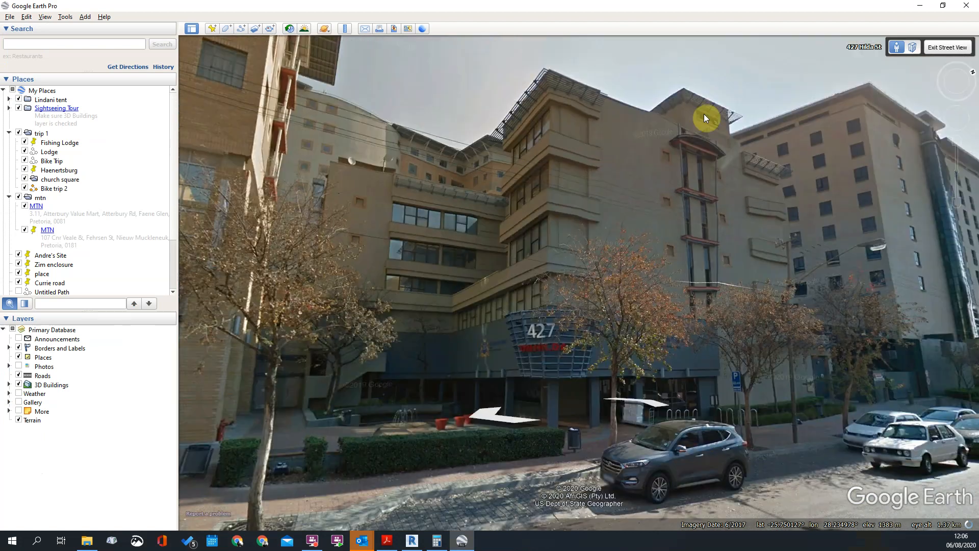
click(920, 5)
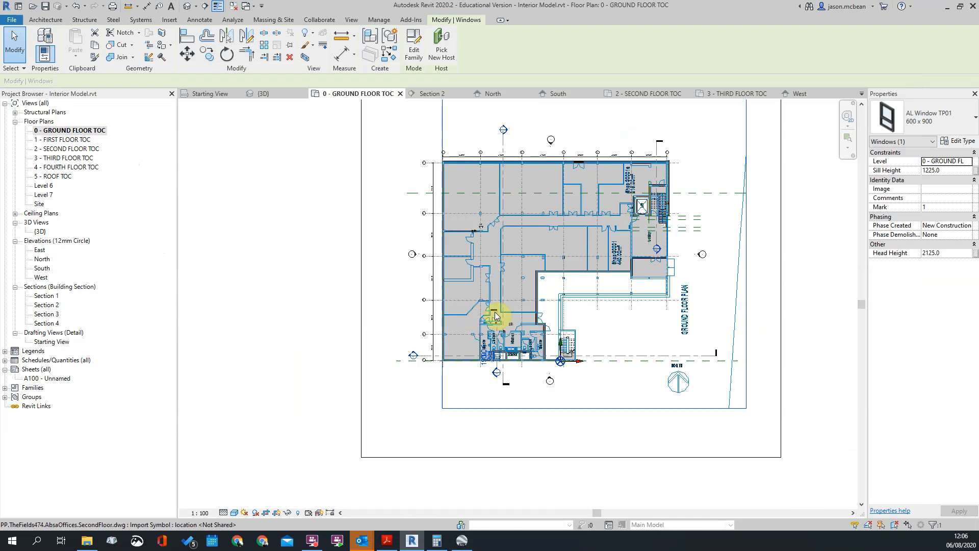
Open the West elevation and the South elevation for viewing
scroll(534, 310, down, 6)
scroll(624, 175, up, 6)
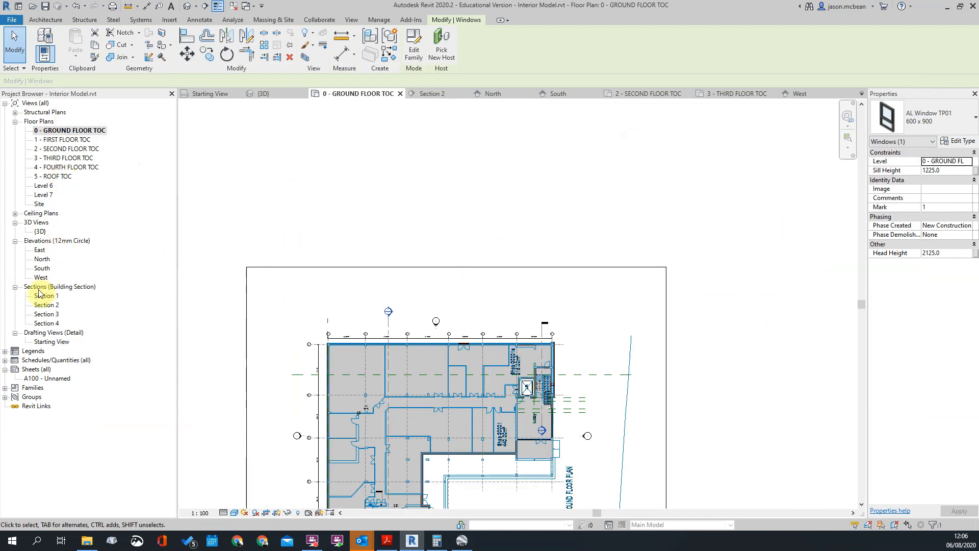
double_click(42, 278)
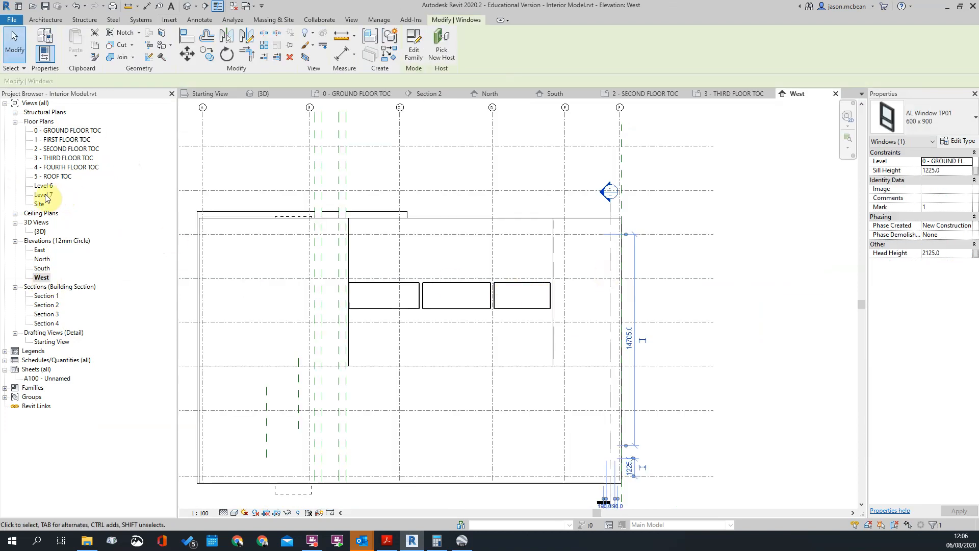
double_click(42, 268)
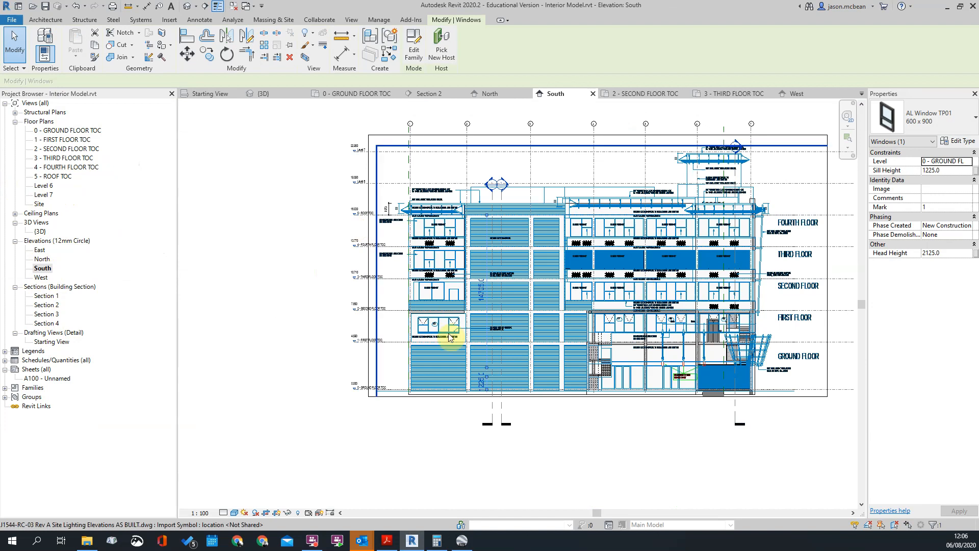
Examine window W2 and its sill on the first floor of the South elevation
scroll(376, 348, up, 2)
scroll(453, 307, up, 2)
scroll(453, 307, down, 2)
scroll(445, 304, up, 2)
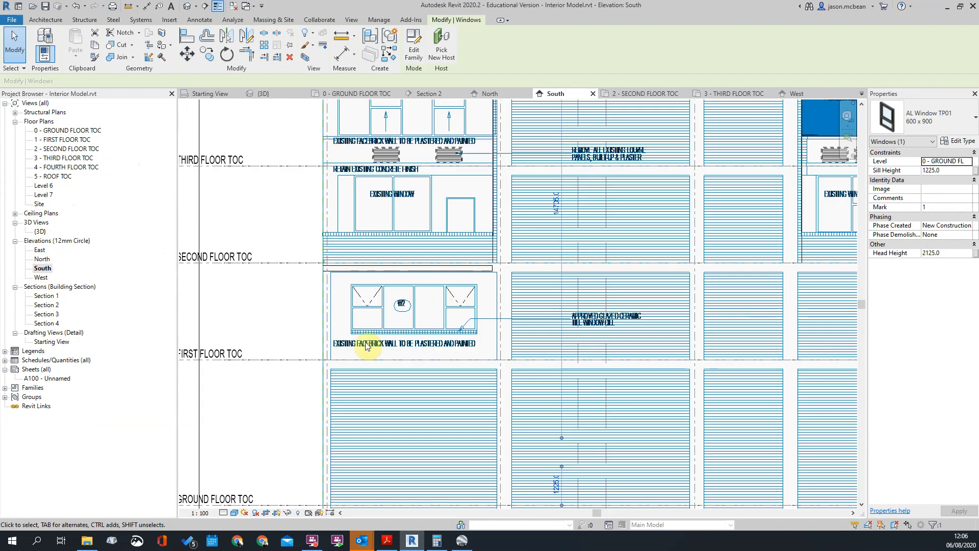
scroll(357, 321, down, 2)
scroll(429, 323, up, 1)
scroll(407, 325, down, 1)
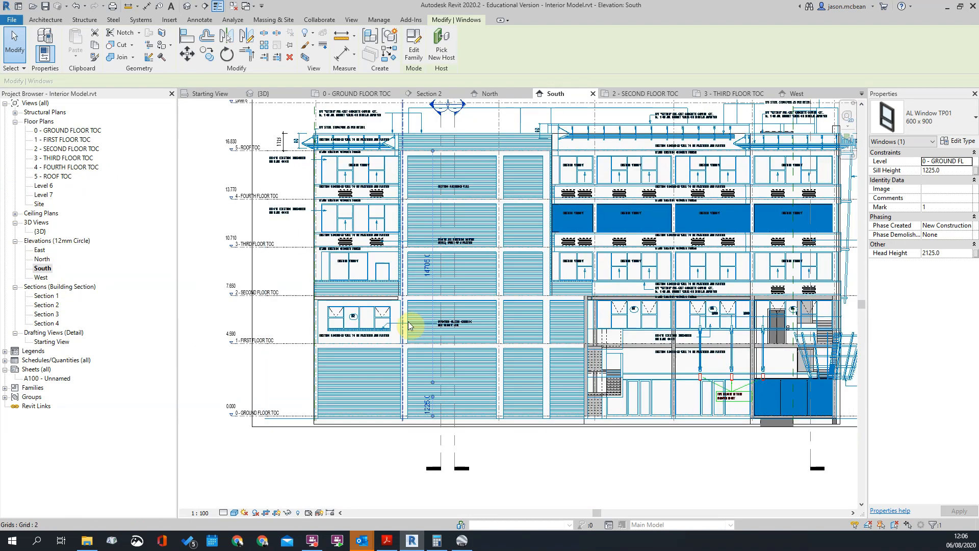
scroll(397, 320, up, 2)
scroll(341, 332, down, 2)
scroll(341, 332, up, 2)
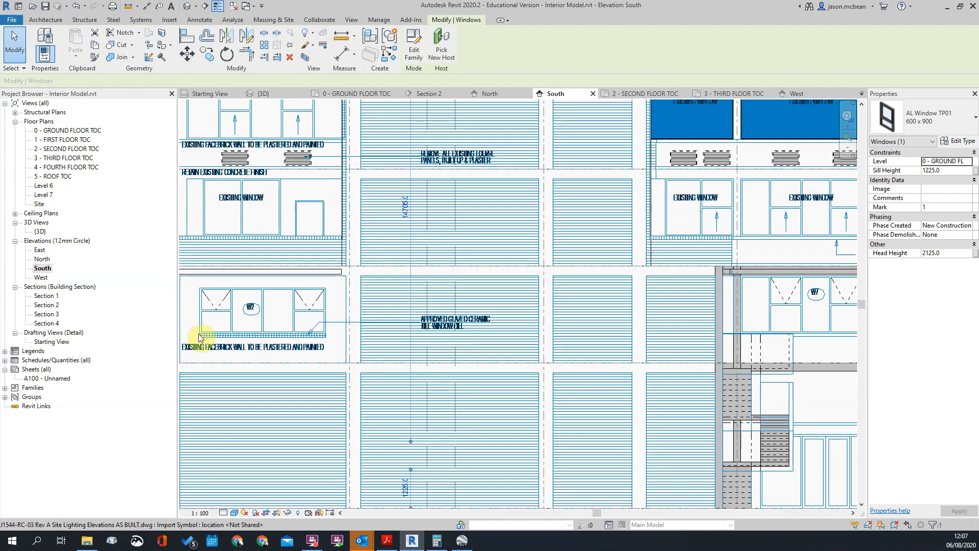
scroll(199, 338, up, 2)
scroll(408, 331, down, 4)
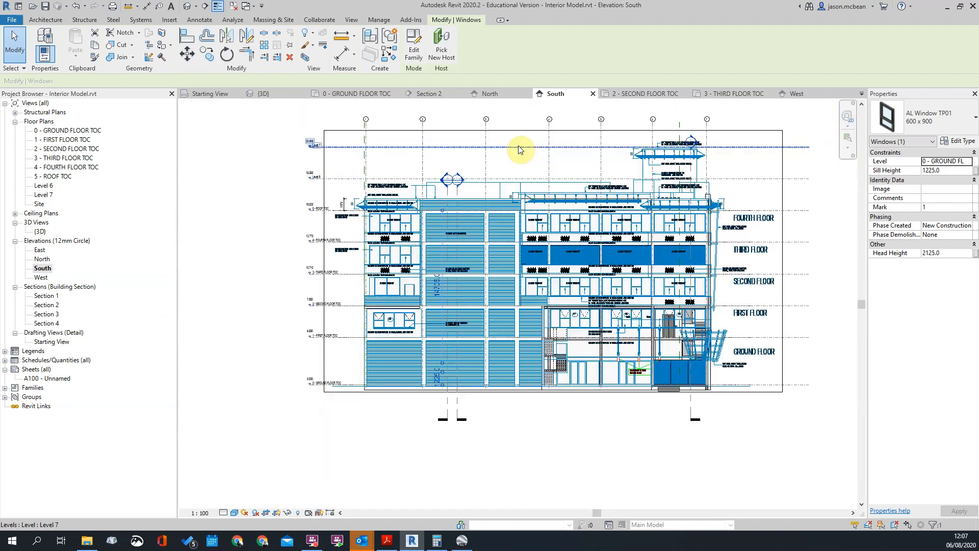
Examine the existing second-floor windows and the W5, W6 and W7 first-floor windows on the South elevation
scroll(561, 204, up, 2)
scroll(561, 204, up, 2)
scroll(607, 206, down, 2)
scroll(601, 185, up, 2)
scroll(594, 247, down, 3)
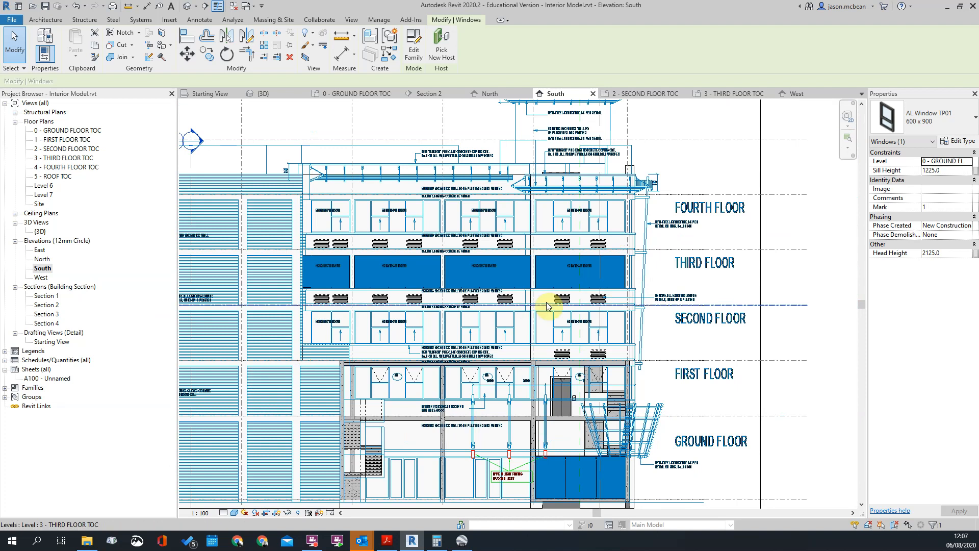
scroll(548, 304, down, 2)
scroll(475, 322, up, 4)
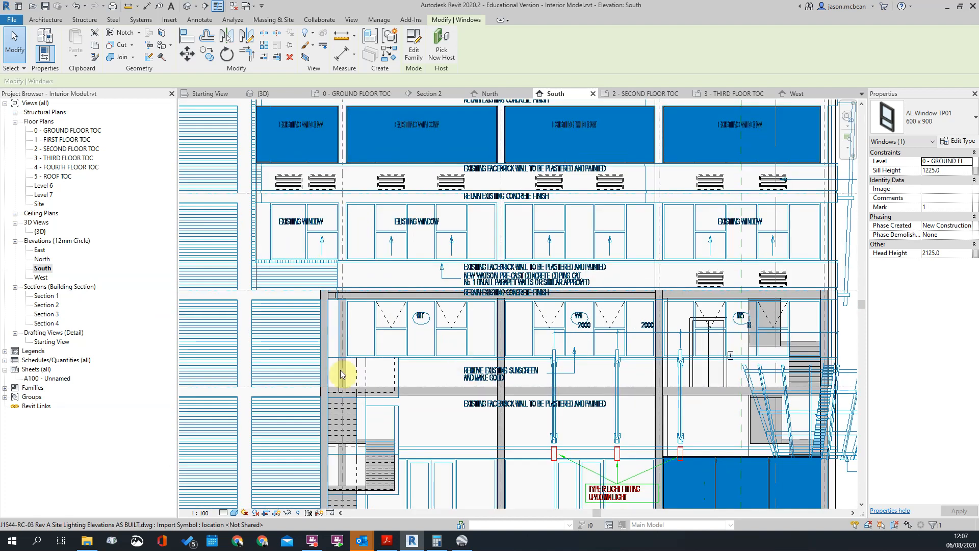
scroll(750, 313, down, 3)
scroll(586, 302, up, 2)
scroll(557, 218, down, 2)
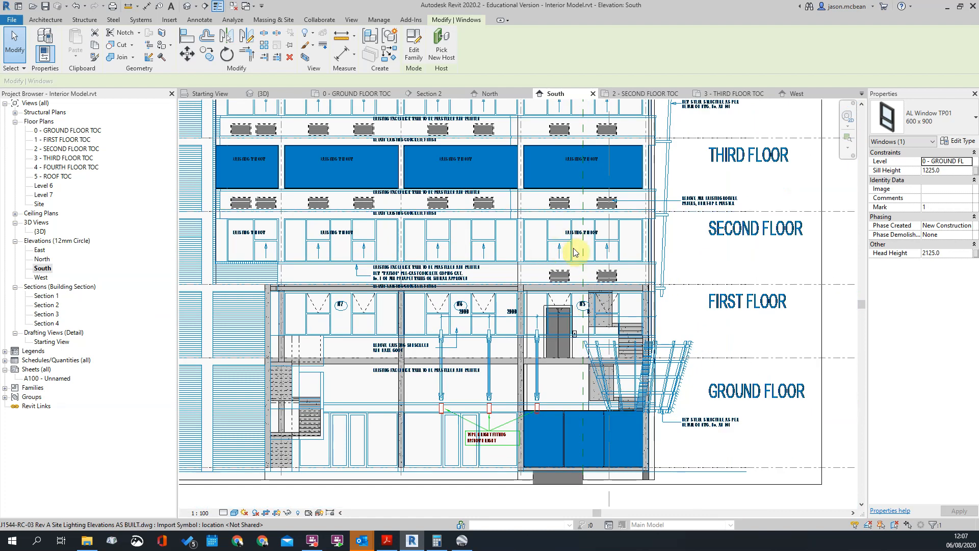
scroll(575, 251, up, 2)
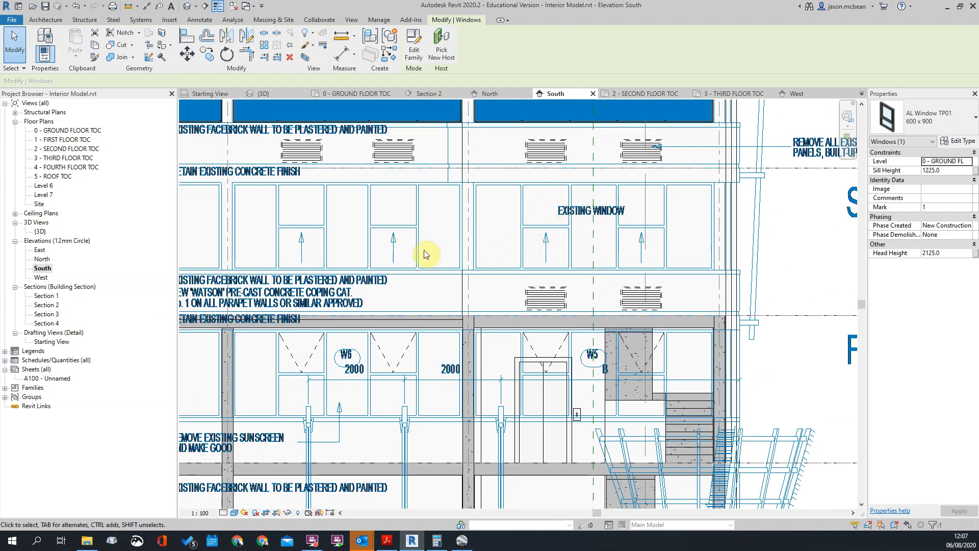
scroll(505, 254, down, 4)
scroll(248, 236, up, 5)
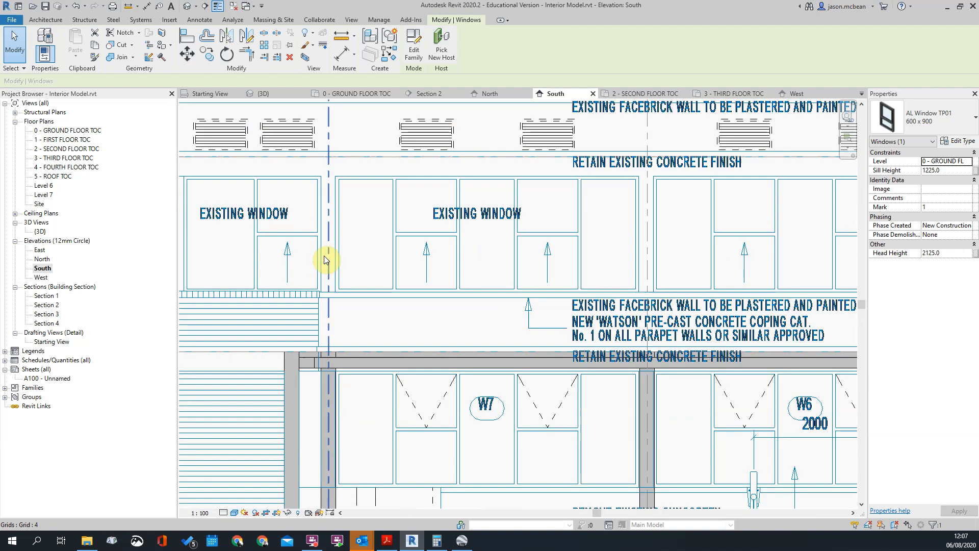
scroll(326, 260, down, 4)
scroll(443, 271, up, 3)
scroll(428, 327, down, 2)
scroll(427, 327, down, 2)
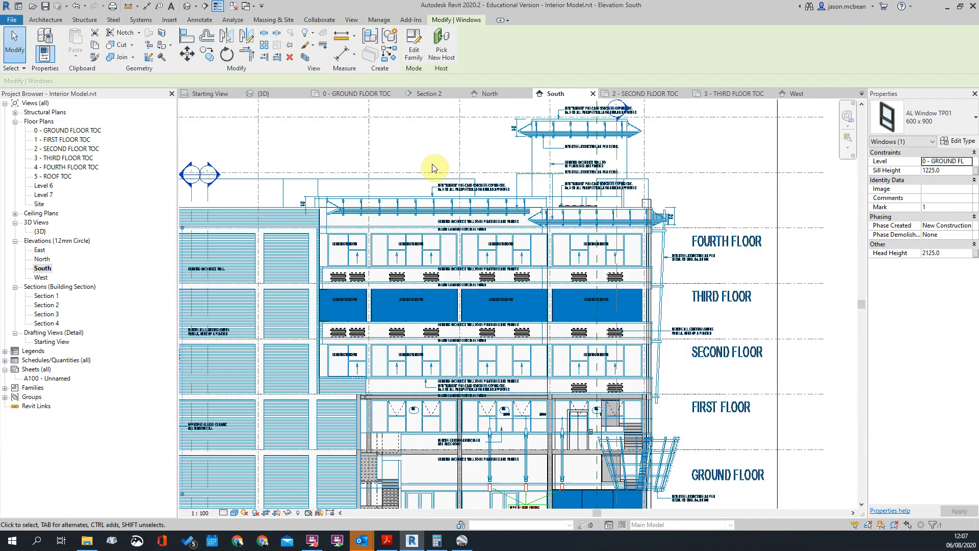
Inspect the first-floor facade around the lift and stairs on the South elevation, checking the 170 mm slab above the windows
scroll(448, 242, up, 3)
scroll(561, 252, down, 3)
scroll(656, 262, up, 3)
scroll(586, 229, up, 1)
scroll(564, 433, down, 4)
scroll(616, 280, up, 5)
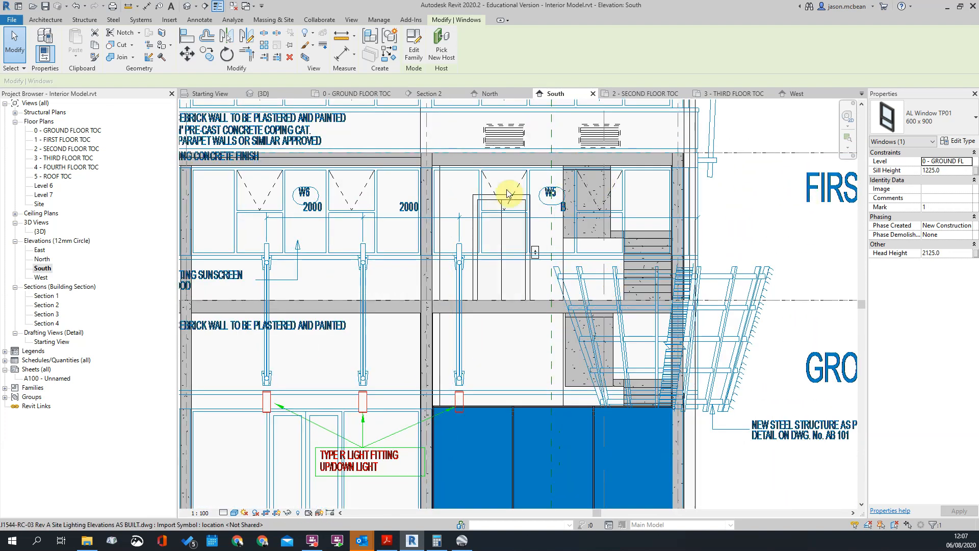
scroll(657, 204, down, 4)
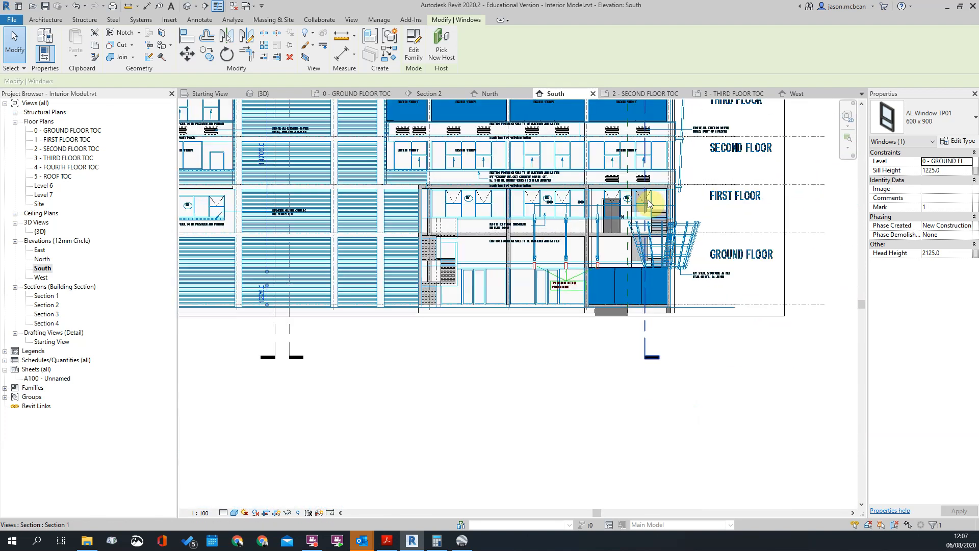
scroll(649, 204, up, 4)
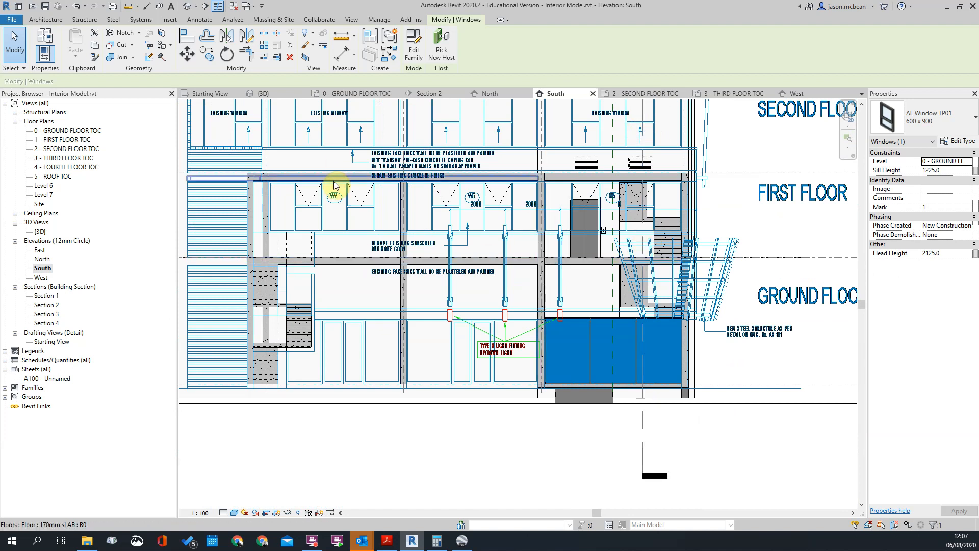
scroll(382, 275, down, 3)
scroll(385, 280, up, 3)
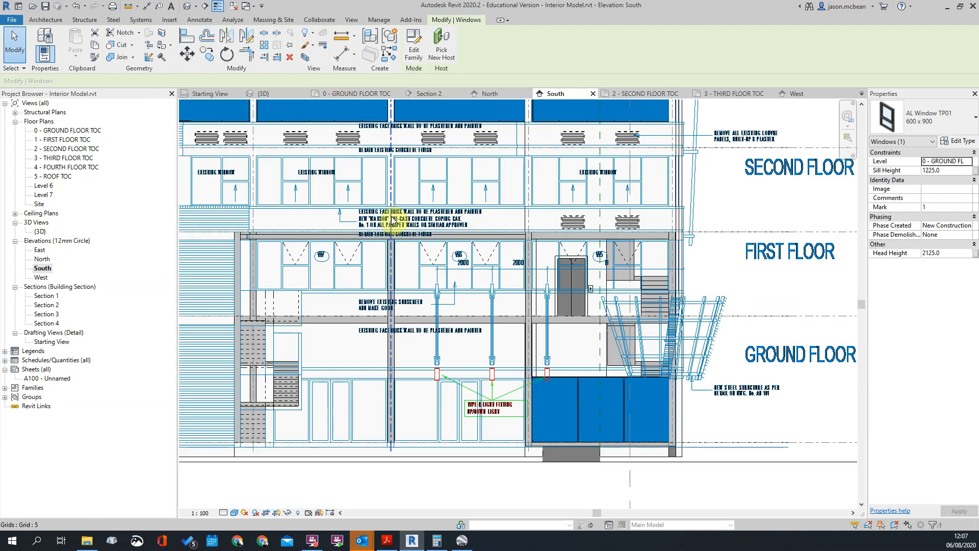
click(347, 238)
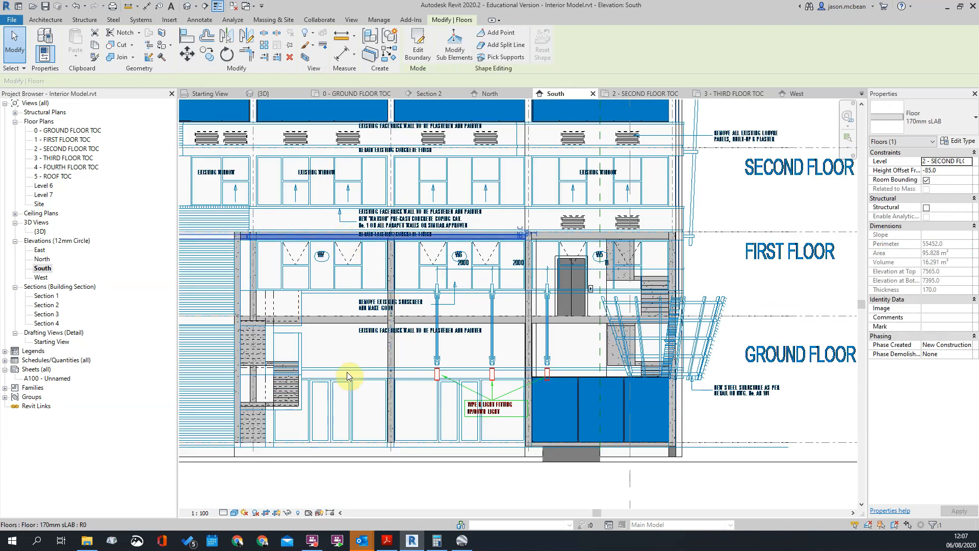
click(784, 426)
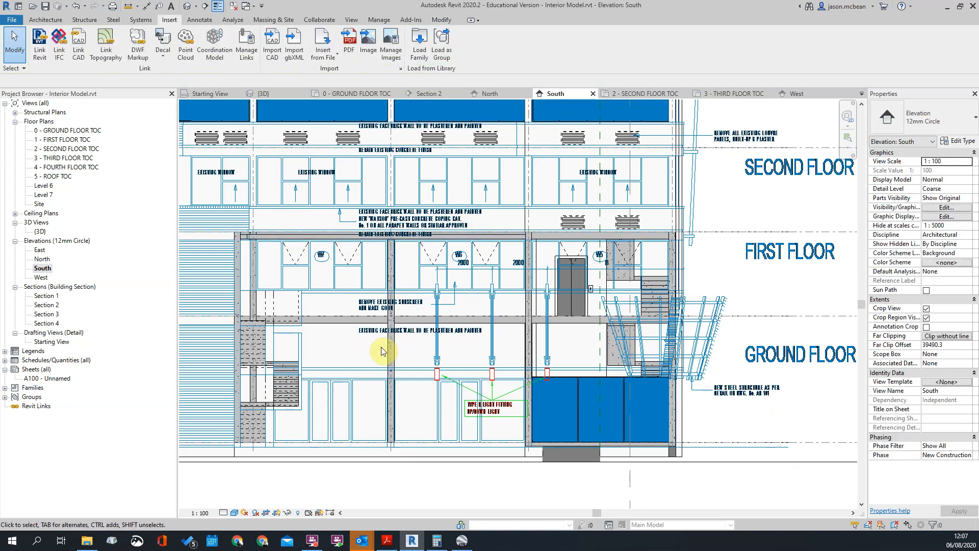
Open the default 3D view and inspect the building model from above
scroll(357, 227, down, 2)
scroll(357, 228, up, 1)
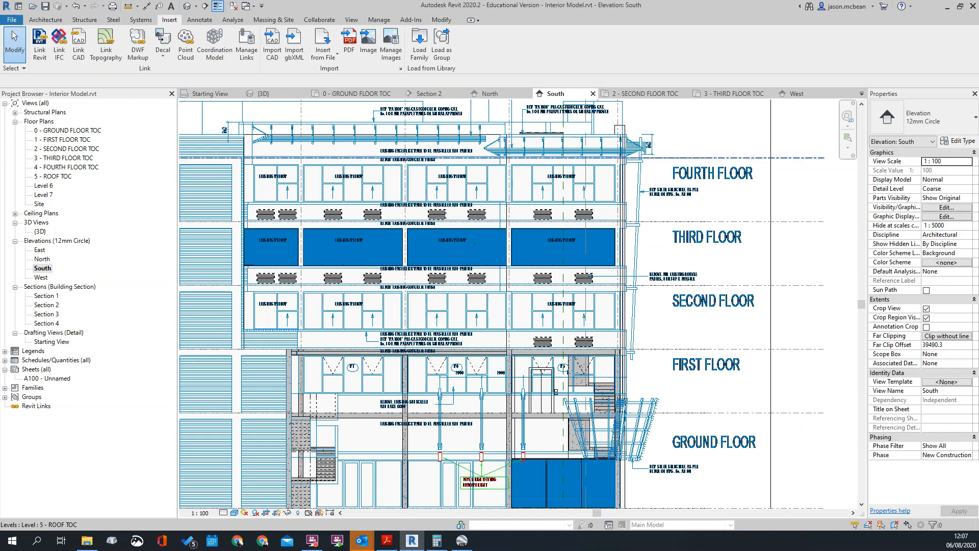
scroll(328, 142, down, 3)
click(189, 7)
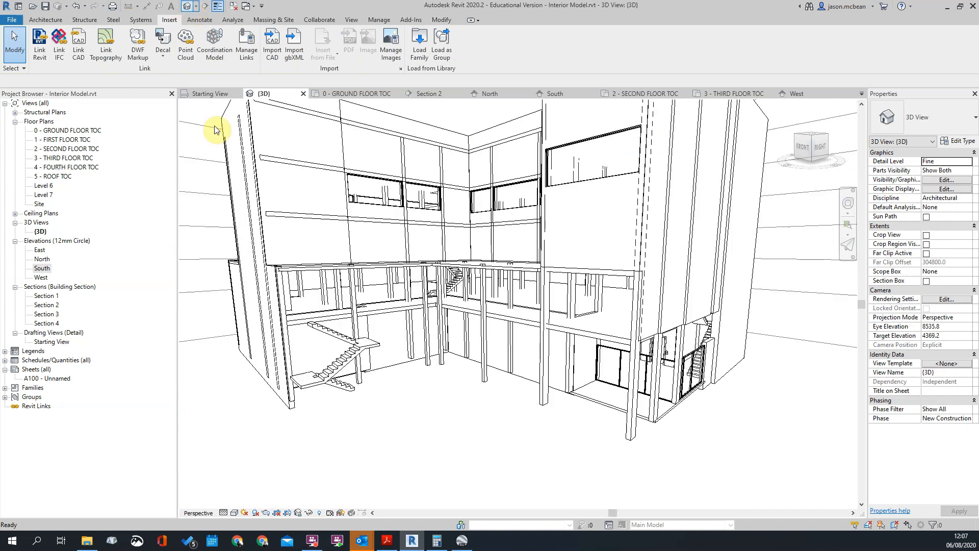
scroll(535, 350, down, 1)
scroll(535, 349, up, 3)
shift+middle_drag(499, 251, 506, 284)
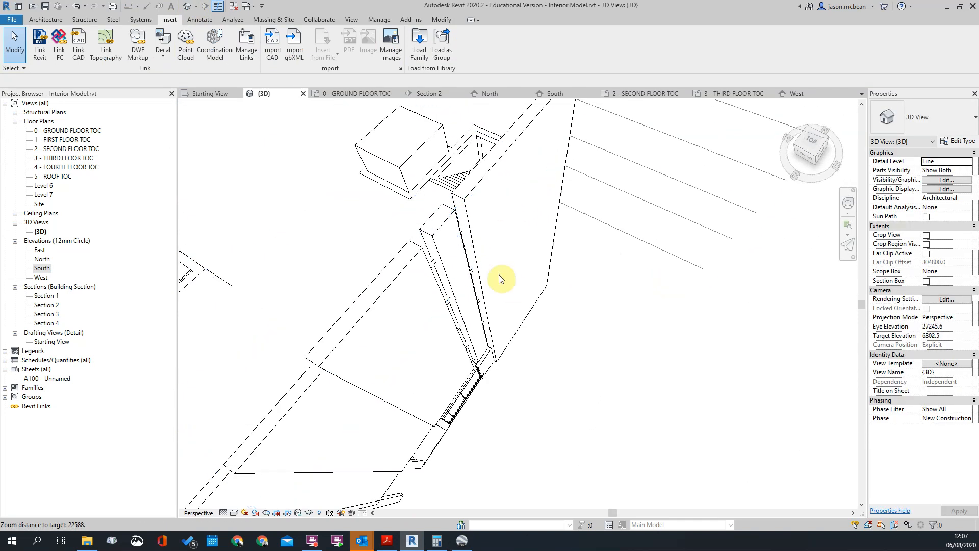
Examine the exterior wall and its 500 mm openings beside the stairs on the second floor plan, and switch to the Google Earth street view
double_click(72, 150)
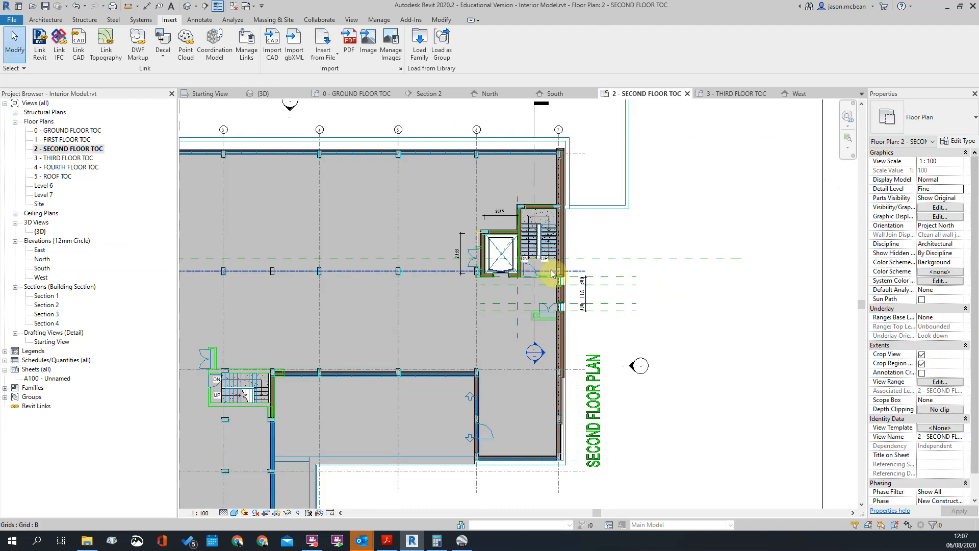
scroll(561, 265, up, 5)
scroll(526, 229, down, 3)
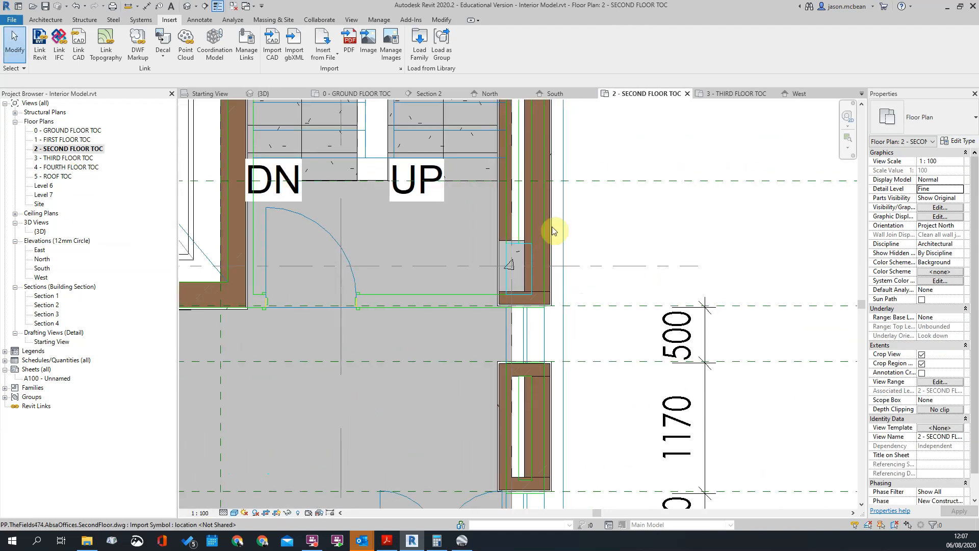
scroll(497, 229, up, 3)
scroll(498, 222, down, 4)
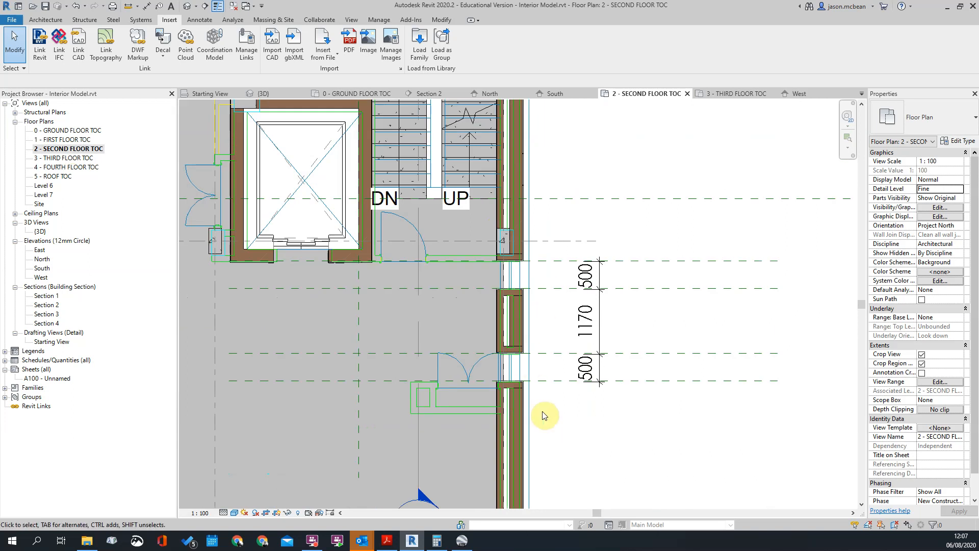
middle_drag(539, 411, 514, 180)
scroll(514, 179, down, 2)
middle_drag(494, 406, 459, 380)
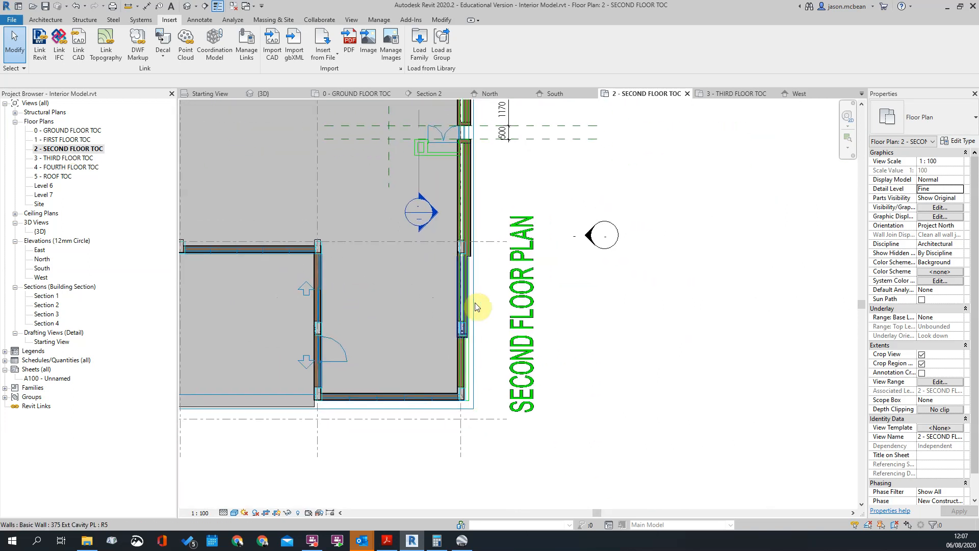
click(461, 540)
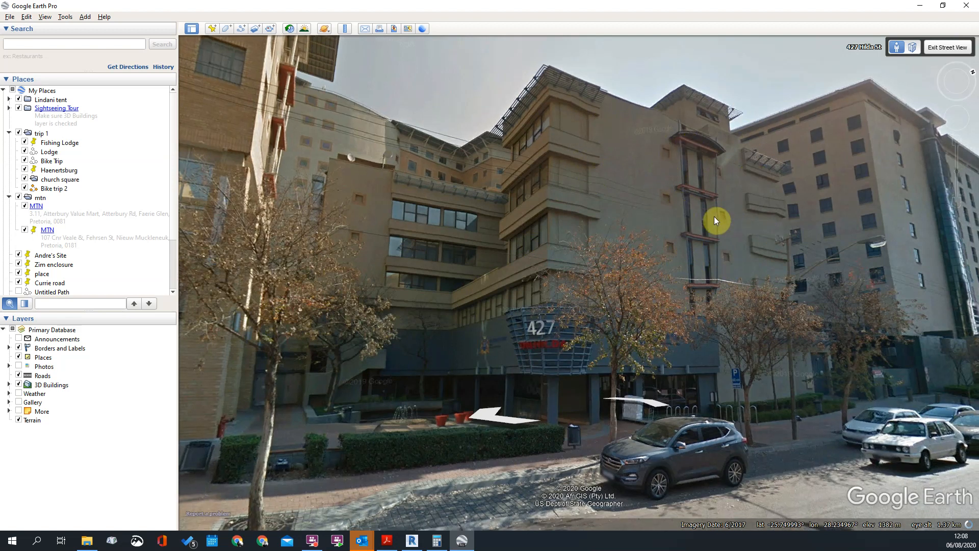
Move along the street in street view and examine the facade with the tall narrow stair windows from different angles
drag(714, 216, 716, 181)
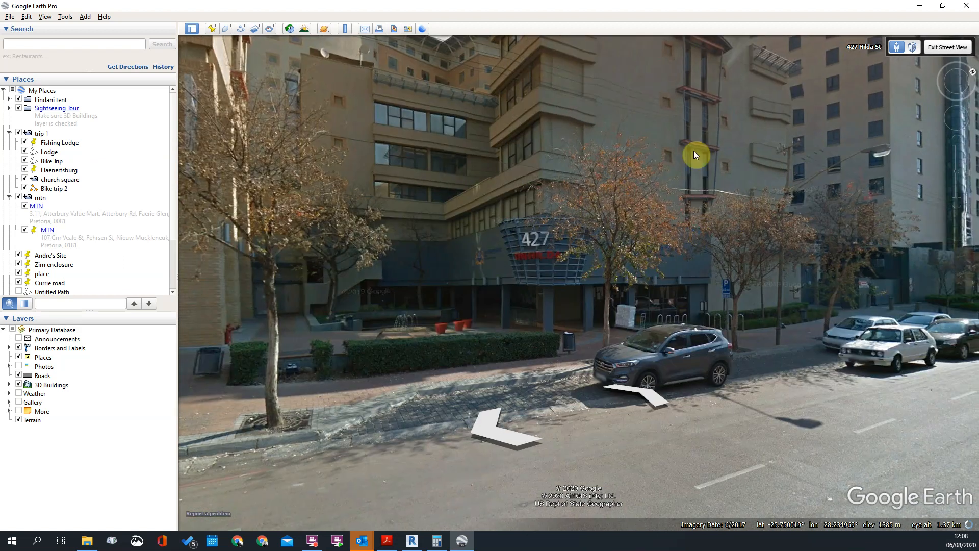
drag(699, 87, 680, 94)
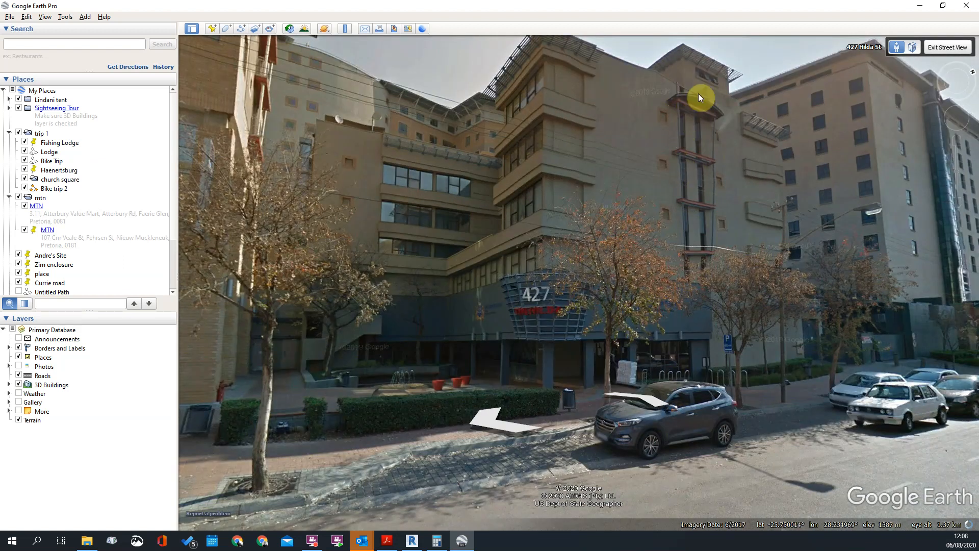
click(714, 229)
click(668, 407)
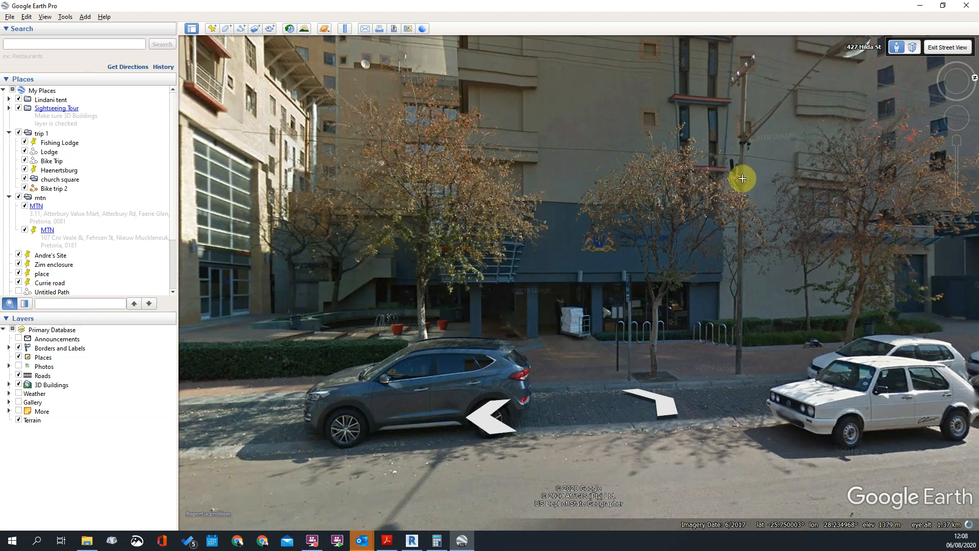
click(768, 261)
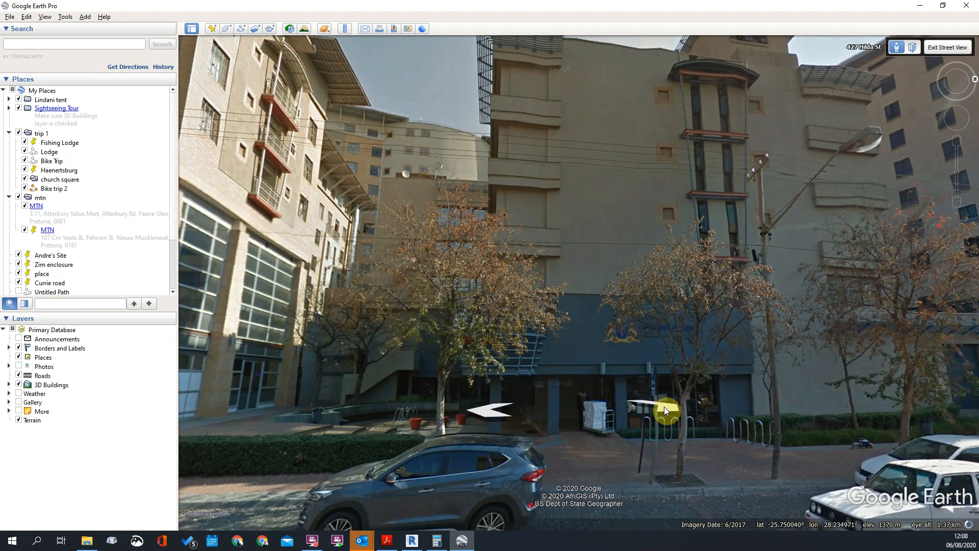
click(664, 406)
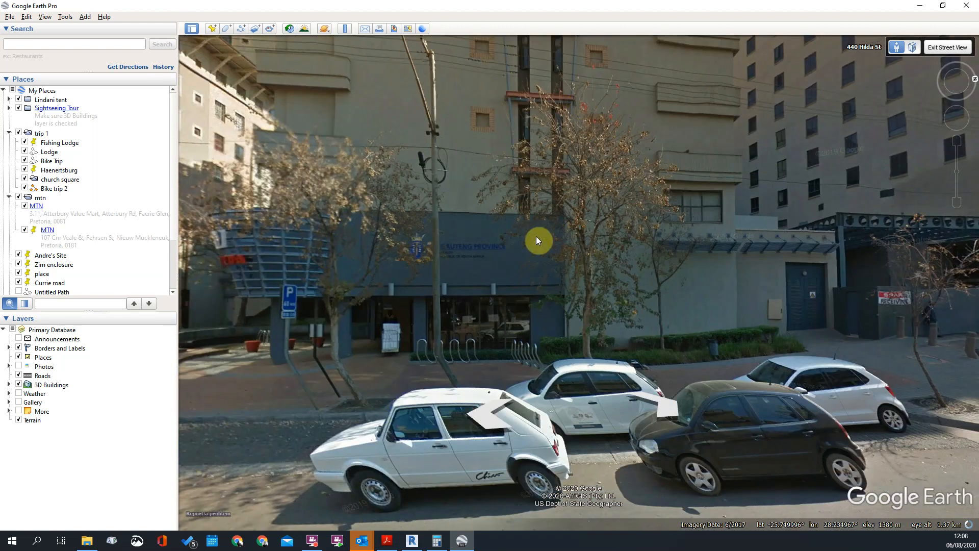
Inspect the narrow vertical windows and small square openings straight on, and return to the street view of the building's entrance corner
click(511, 215)
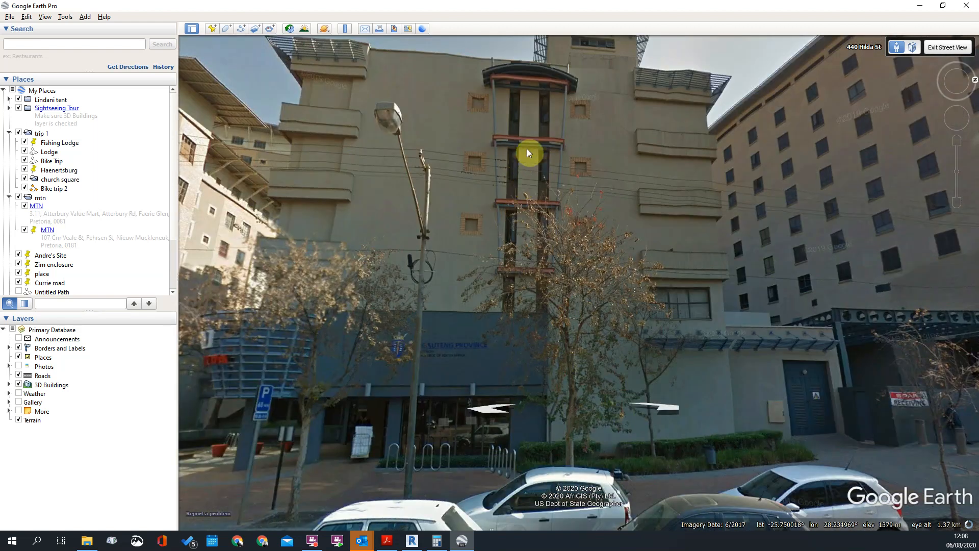
drag(522, 151, 541, 154)
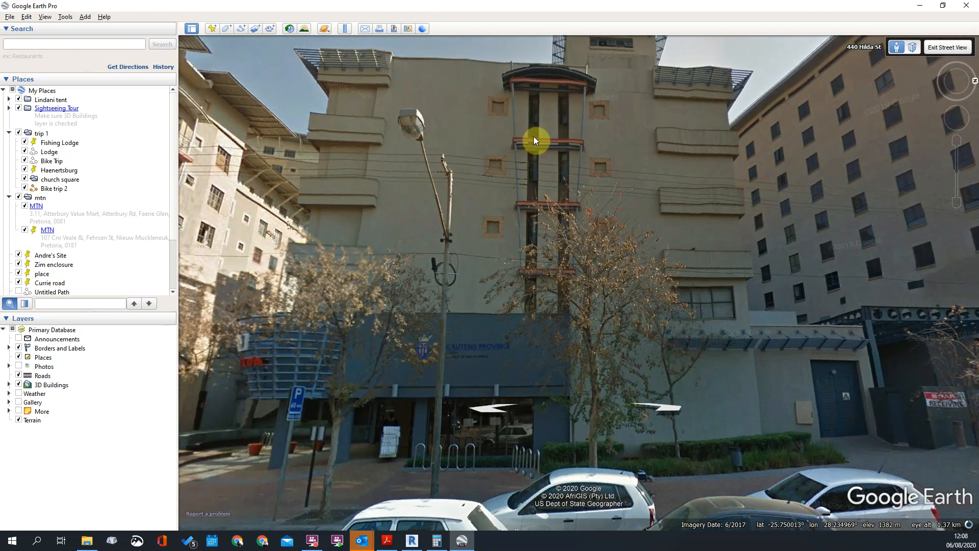
drag(515, 294, 571, 116)
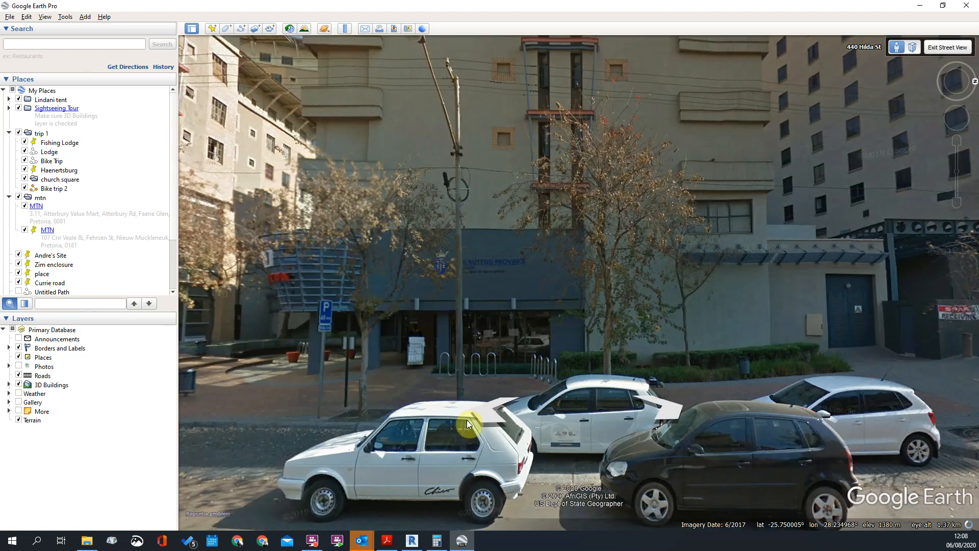
click(480, 409)
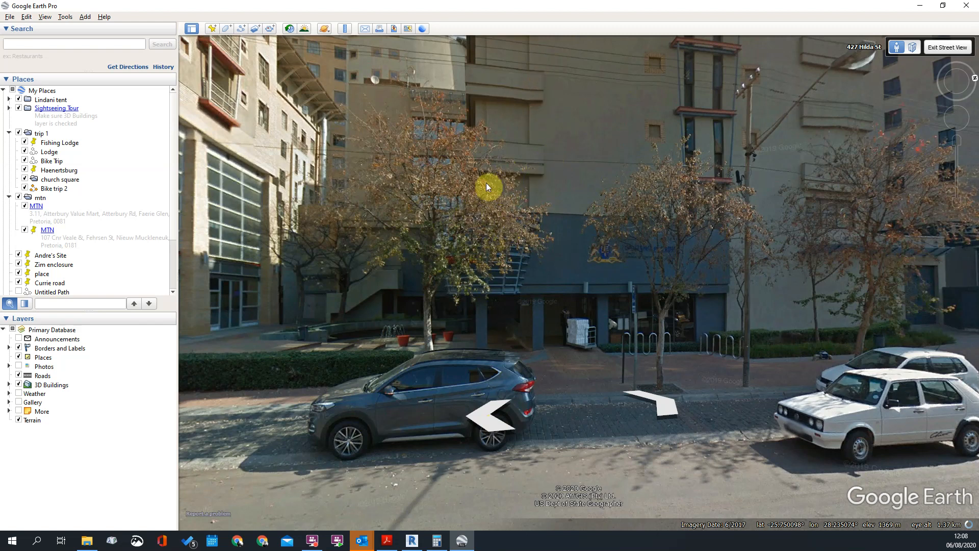
scroll(414, 78, down, 1)
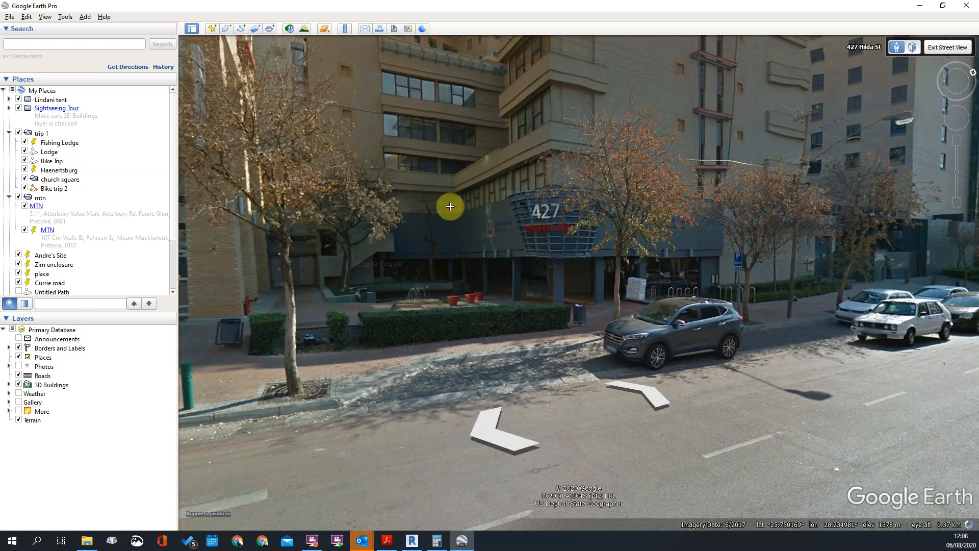
drag(539, 237, 544, 237)
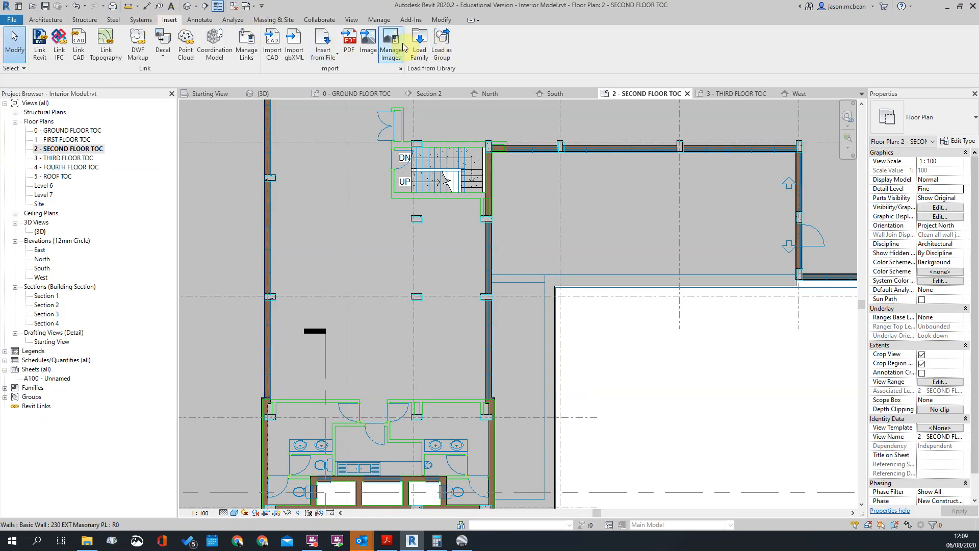
Switch to Revit and load the AL Window TP01, TP02 and TP03 families into the project from the Windows folder
click(419, 48)
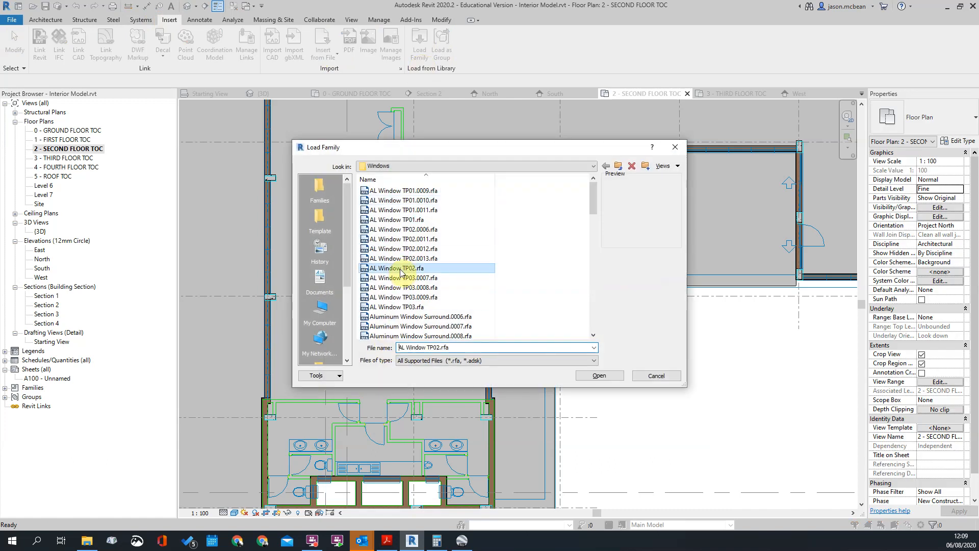
click(397, 219)
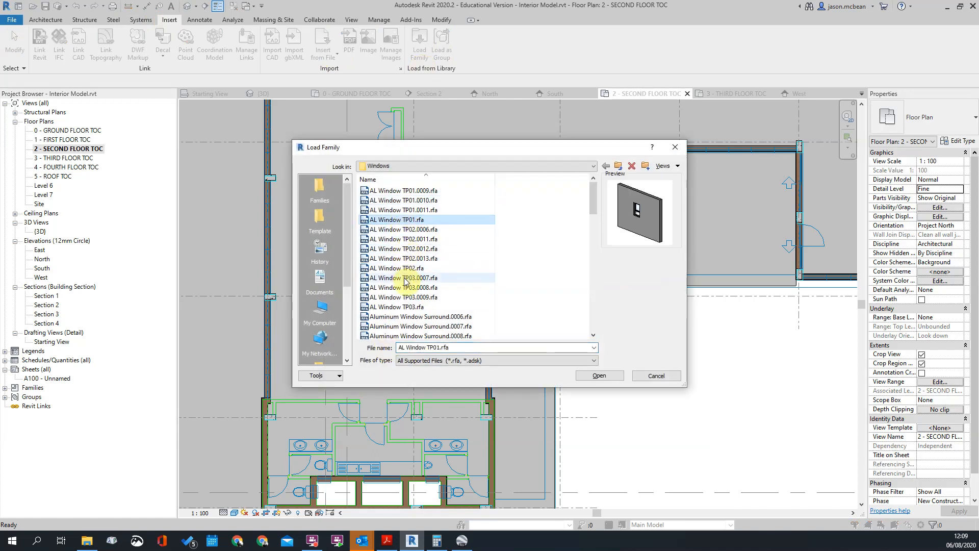
click(407, 270)
click(410, 220)
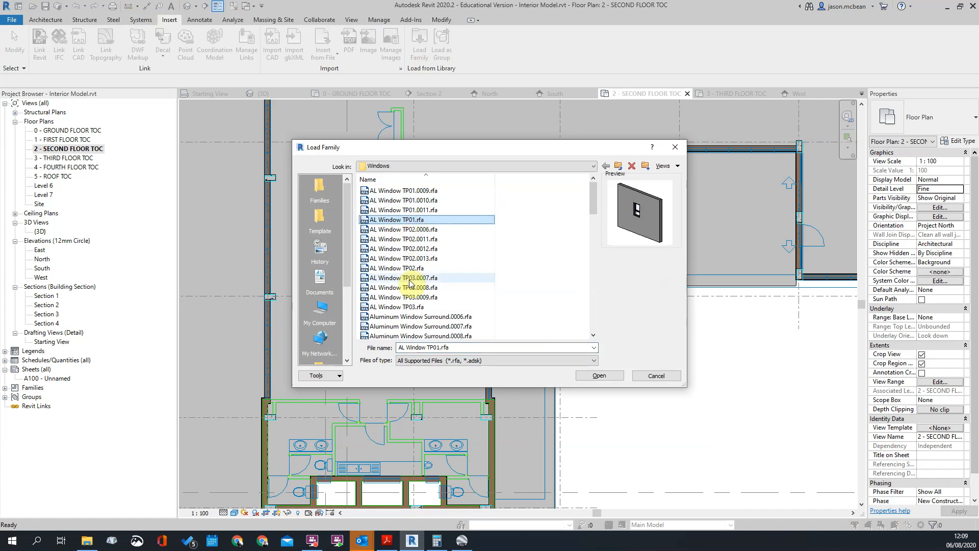
click(408, 258)
click(405, 268)
click(417, 307)
click(591, 375)
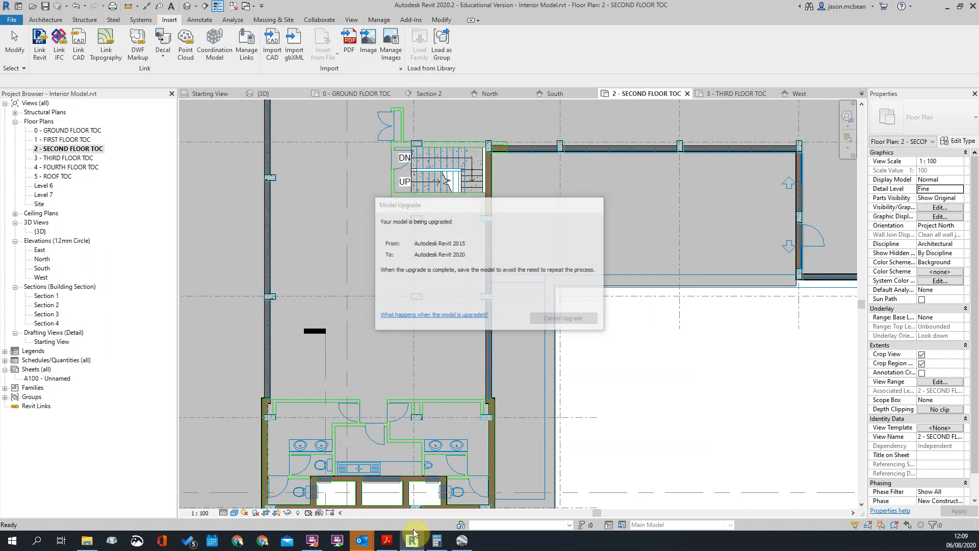
Place an AL Window TP02 900 X 1200 window centred in the middle duct's wall, beside the kitchen sink on the second floor plan
scroll(503, 155, down, 3)
middle_drag(451, 367, 474, 350)
scroll(467, 209, up, 5)
scroll(474, 350, up, 1)
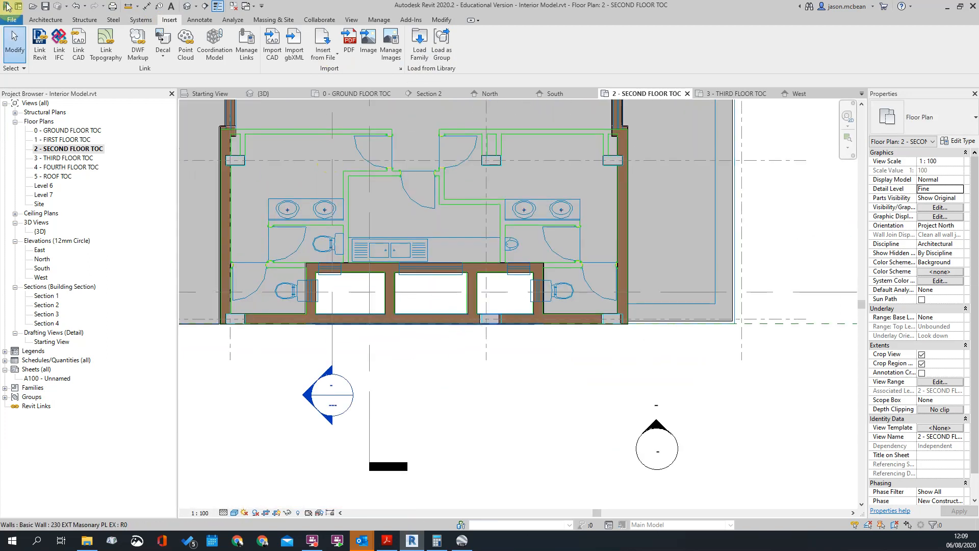
scroll(472, 329, up, 2)
scroll(459, 247, down, 2)
scroll(269, 250, up, 2)
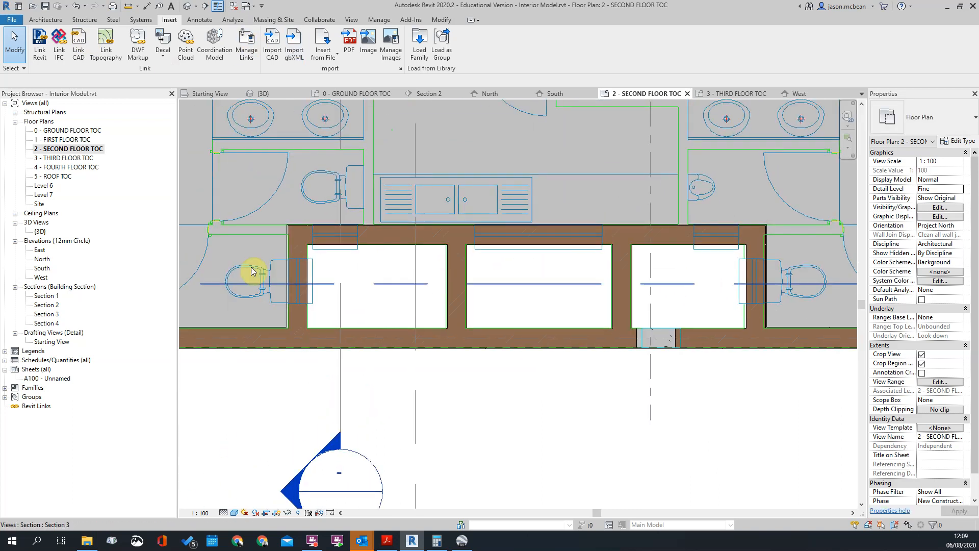
click(47, 20)
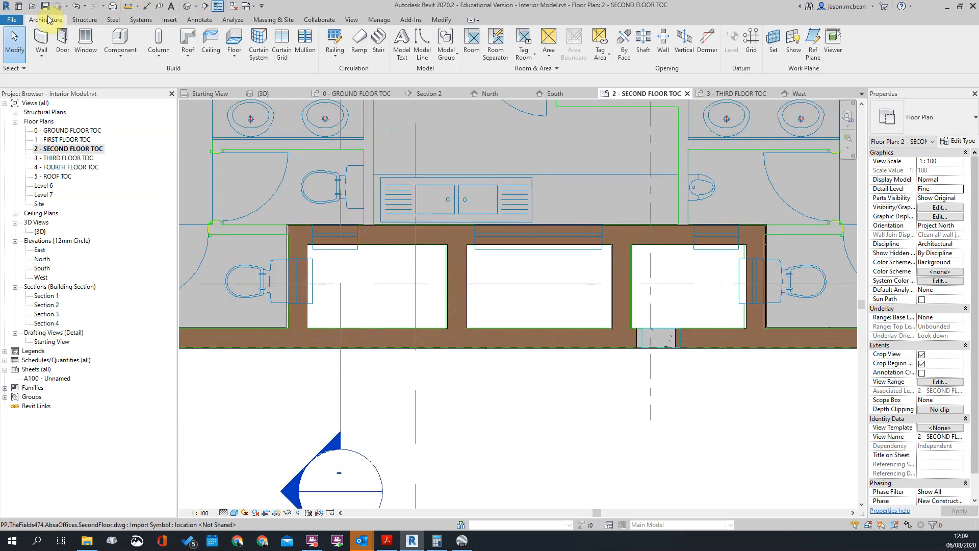
click(85, 39)
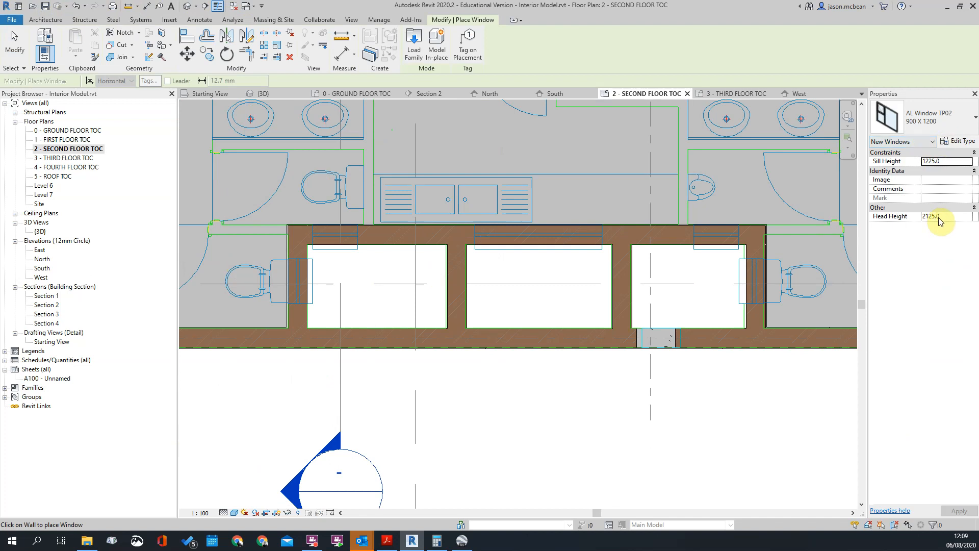
scroll(268, 277, up, 2)
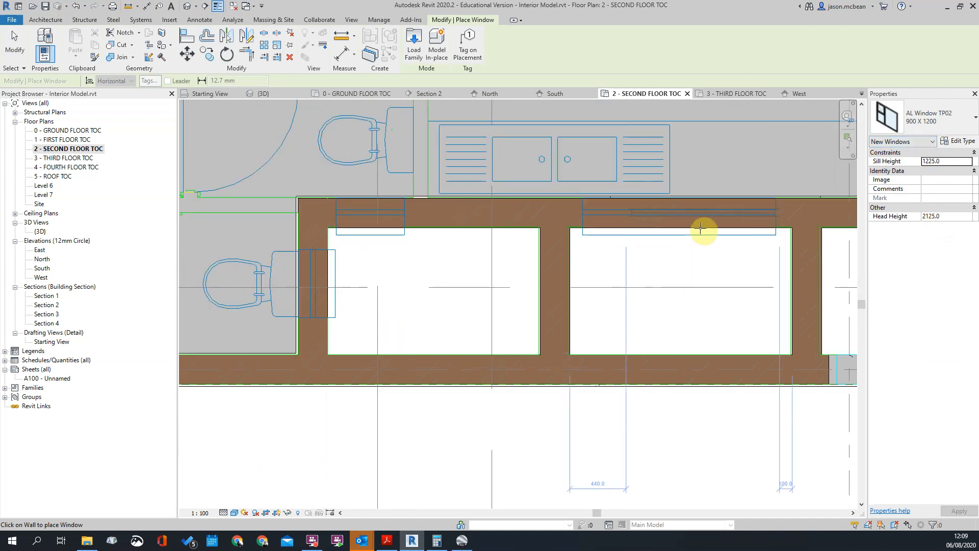
click(679, 228)
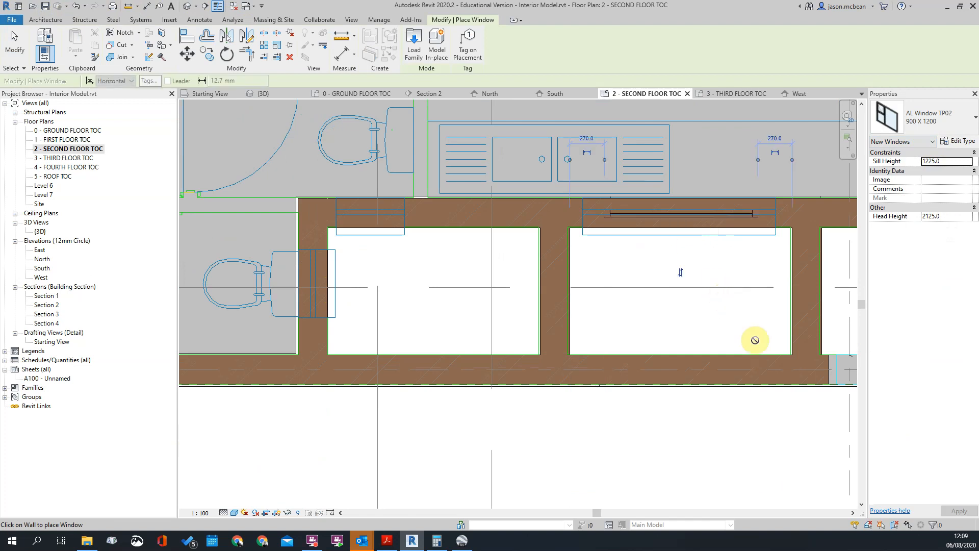
scroll(722, 302, up, 1)
key(Escape)
key(Escape)
Examine the placed window's position in the wall and its level, sill height and head height properties
scroll(589, 200, down, 3)
click(636, 230)
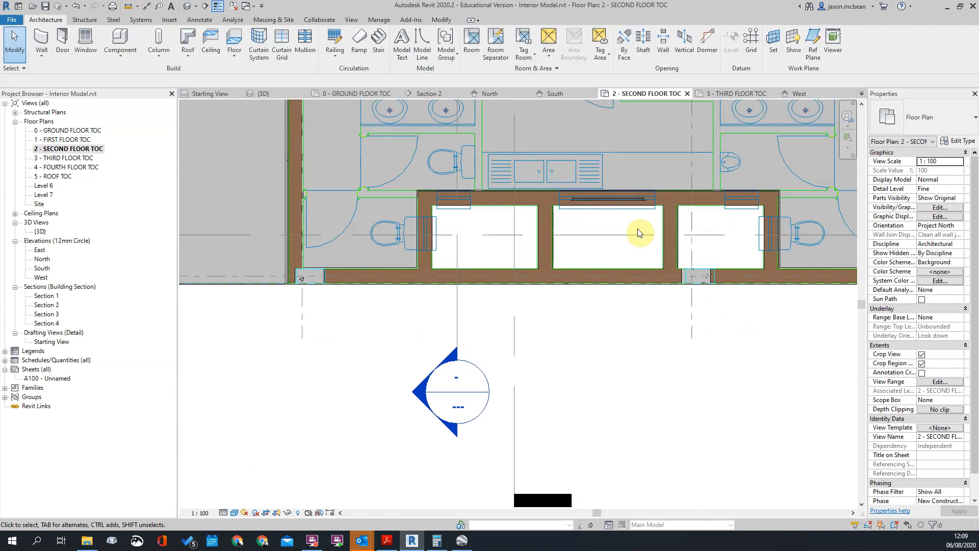
scroll(615, 191, up, 2)
click(612, 196)
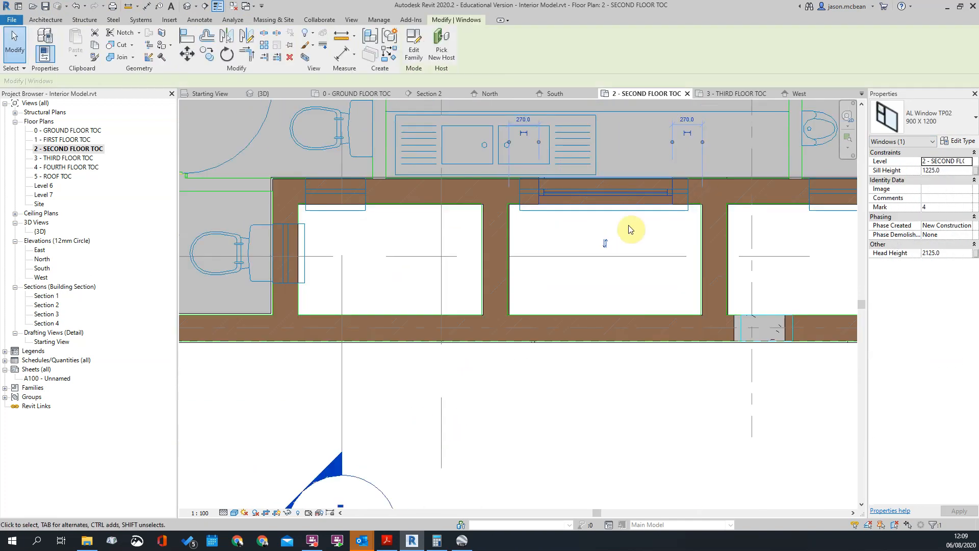
click(576, 244)
scroll(580, 250, down, 3)
click(585, 225)
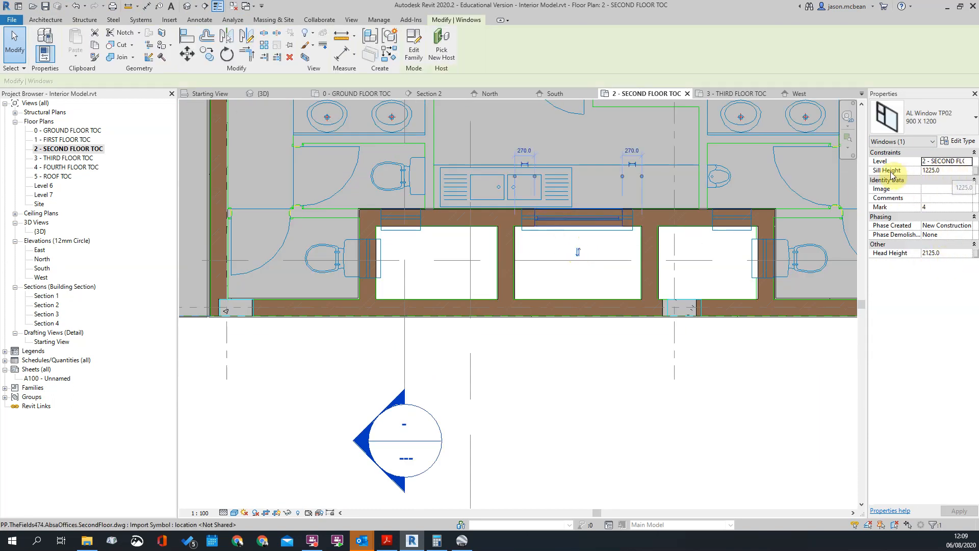
click(516, 284)
scroll(550, 253, down, 2)
scroll(549, 252, up, 3)
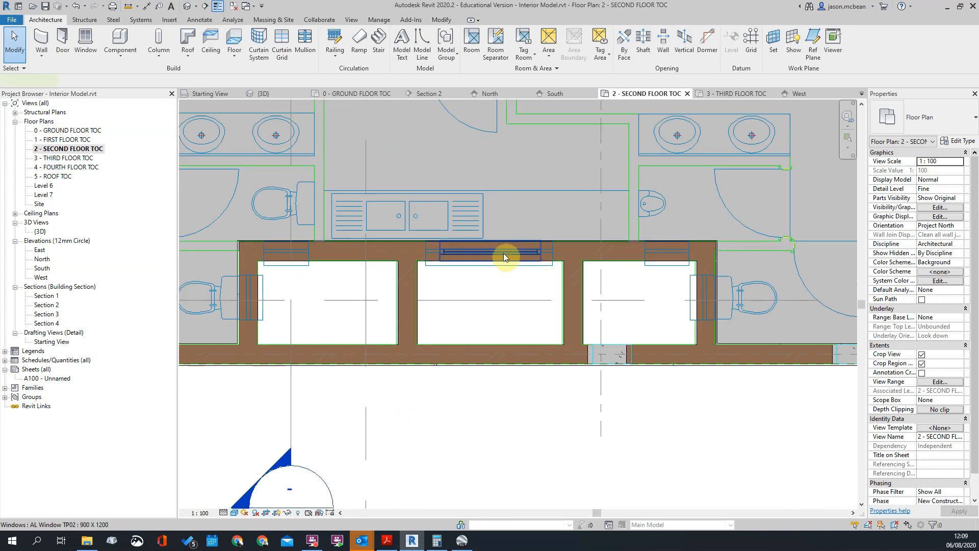
click(503, 253)
scroll(504, 253, down, 2)
click(504, 268)
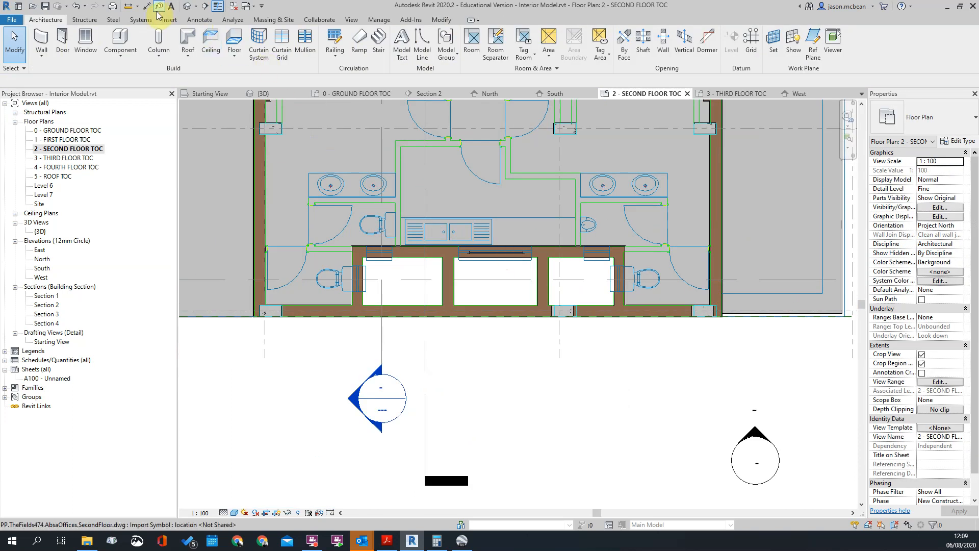
Try the AL Window TP03 1500 X 1200 type on the placed window and return it to AL Window TP02 900 X 1200
click(170, 21)
scroll(496, 271, up, 2)
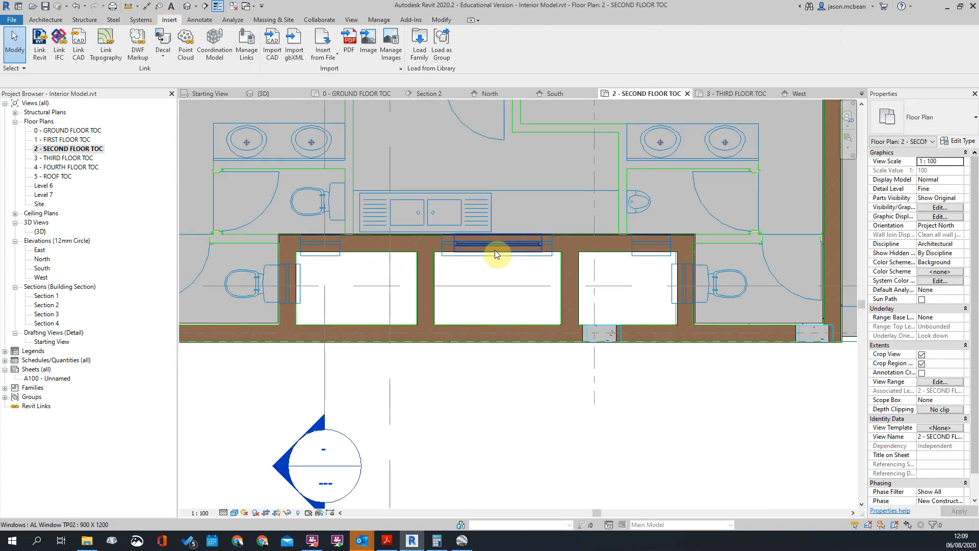
click(494, 250)
click(911, 120)
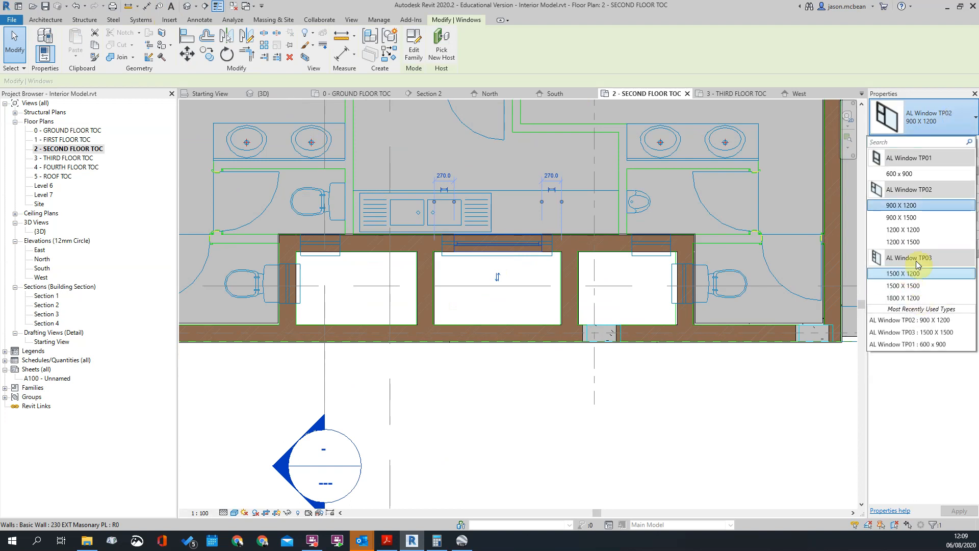
click(903, 273)
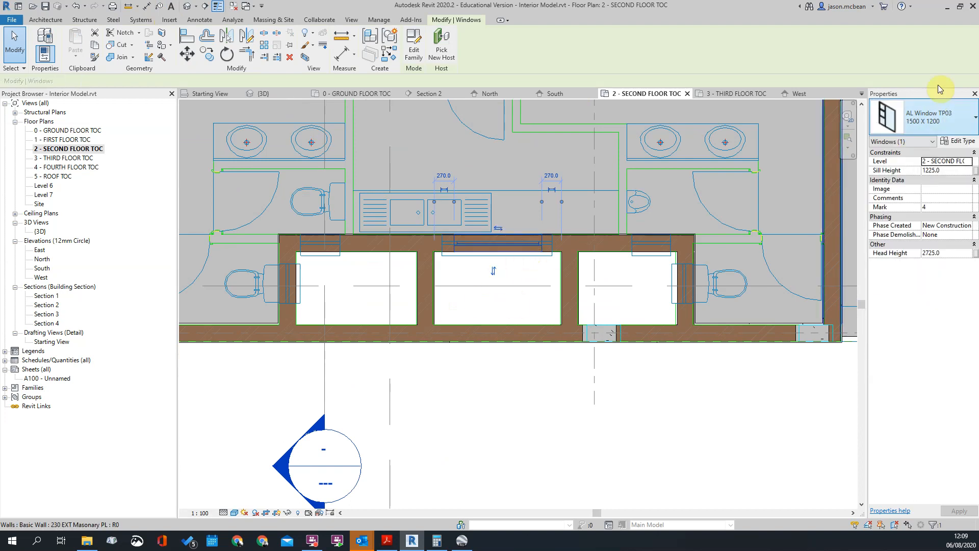
click(942, 111)
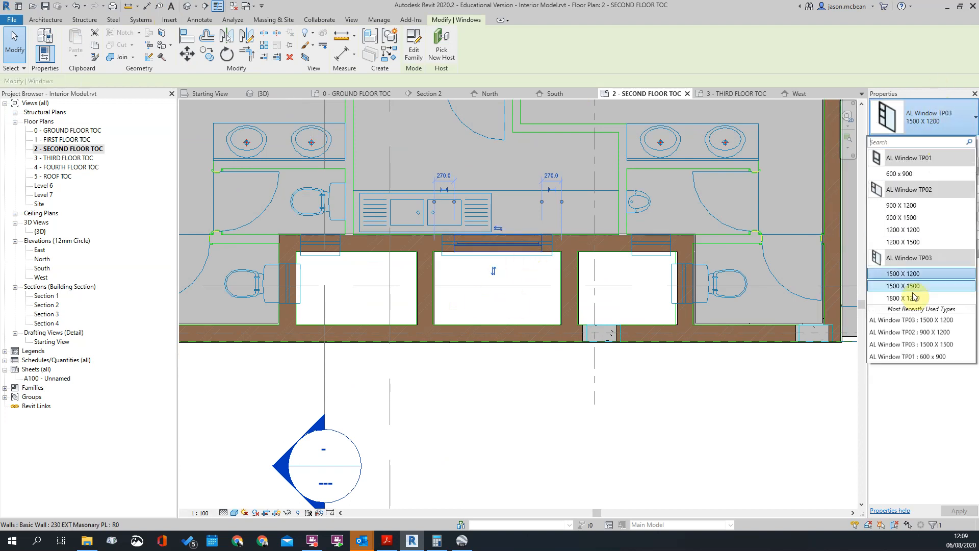
click(923, 205)
key(Escape)
click(484, 259)
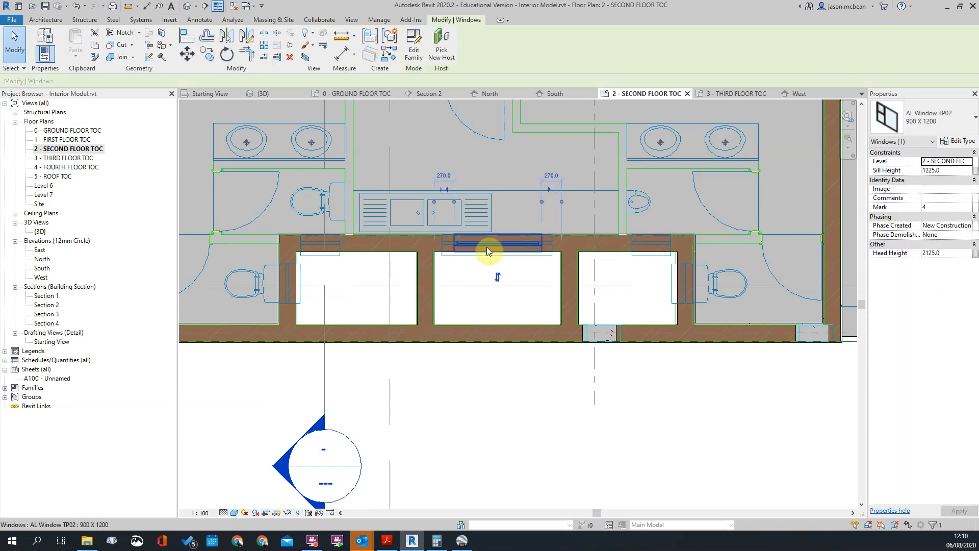
Change the middle duct window's type to AL Window TP03 1500 X 1200 and check it against the drawing underneath
click(921, 124)
click(903, 274)
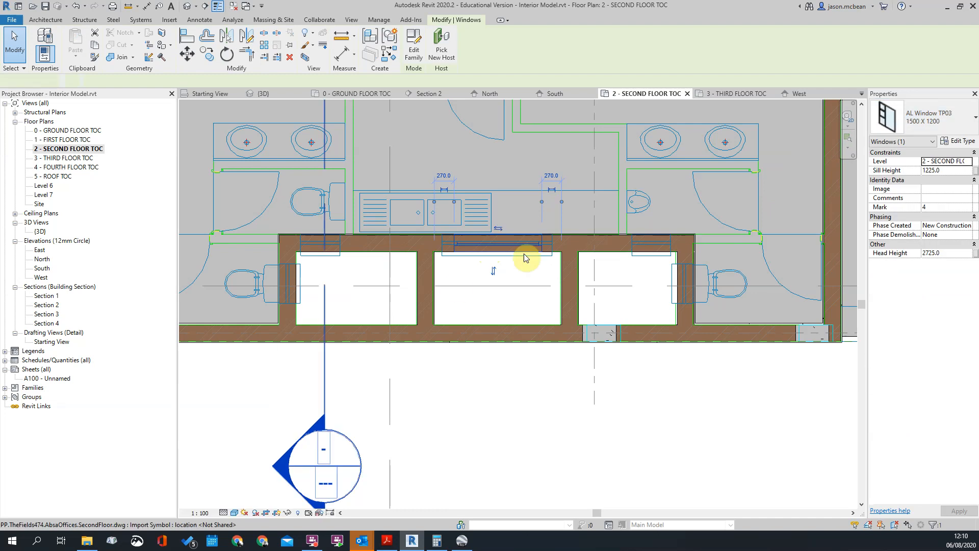
click(551, 253)
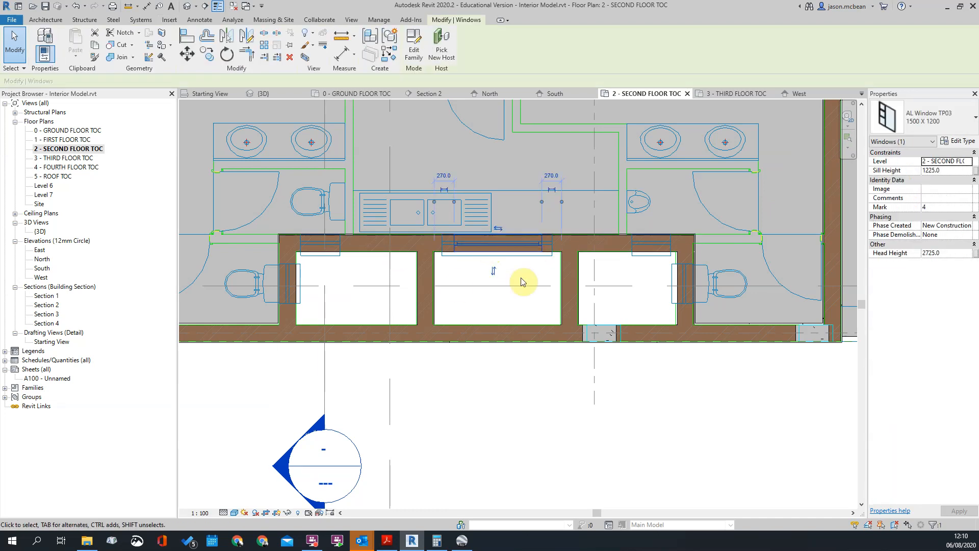
scroll(515, 265, up, 3)
scroll(499, 231, down, 4)
scroll(537, 218, up, 3)
scroll(538, 220, down, 2)
key(Escape)
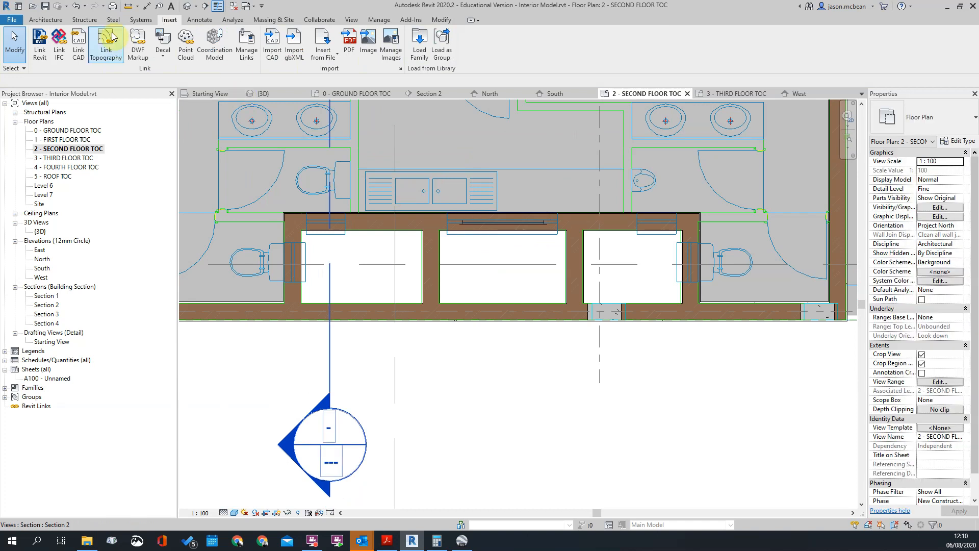
click(491, 224)
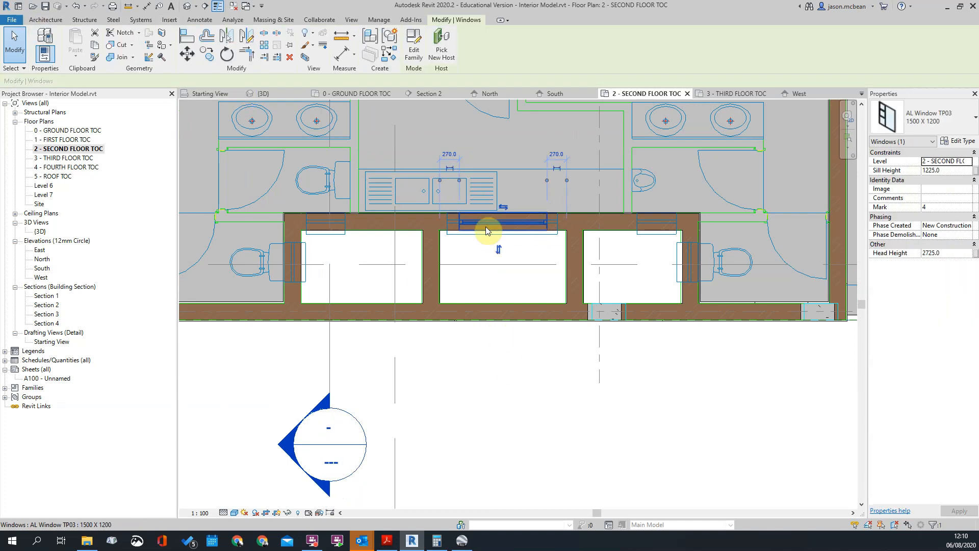
Edit the cut plane offset in the second floor plan's view range
right_click(486, 234)
click(502, 233)
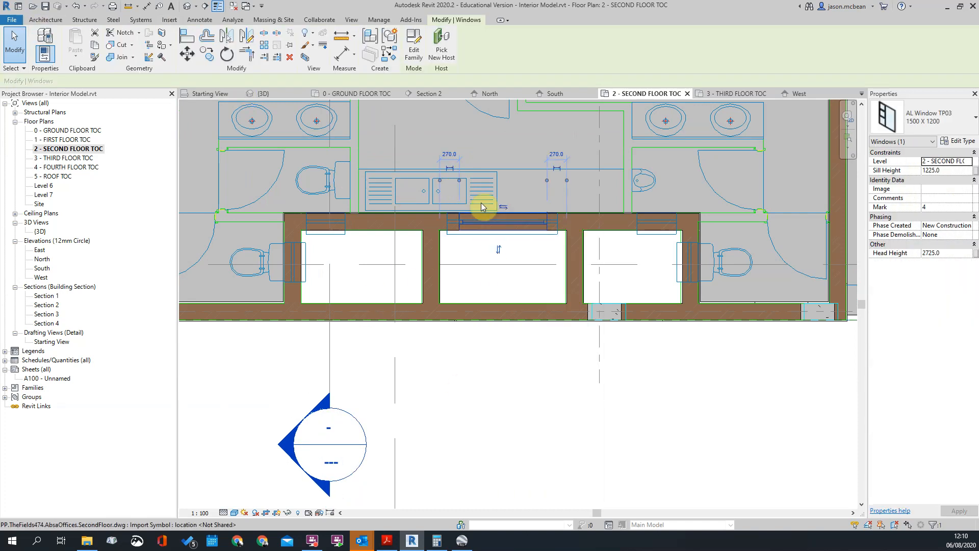
click(479, 226)
scroll(487, 225, up, 5)
scroll(552, 228, down, 6)
key(Escape)
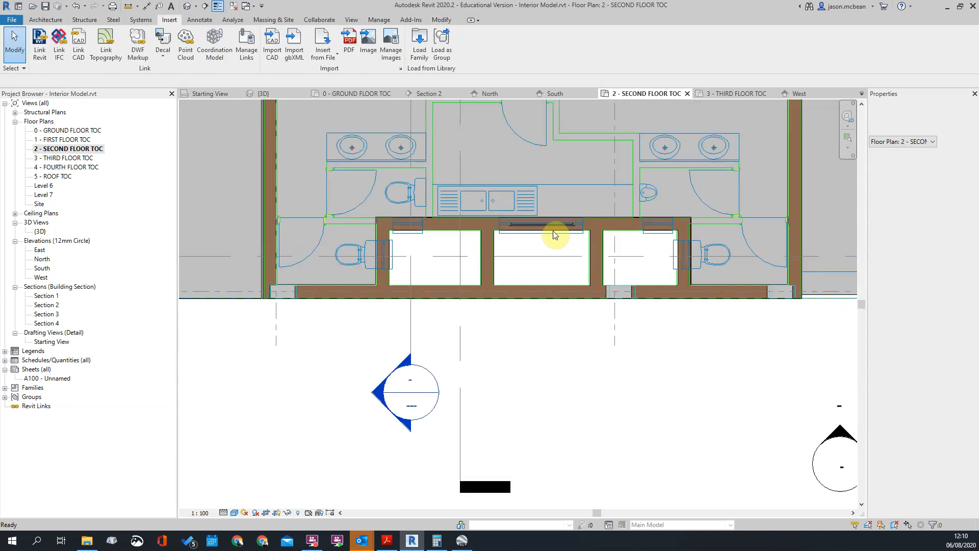
scroll(581, 237, up, 1)
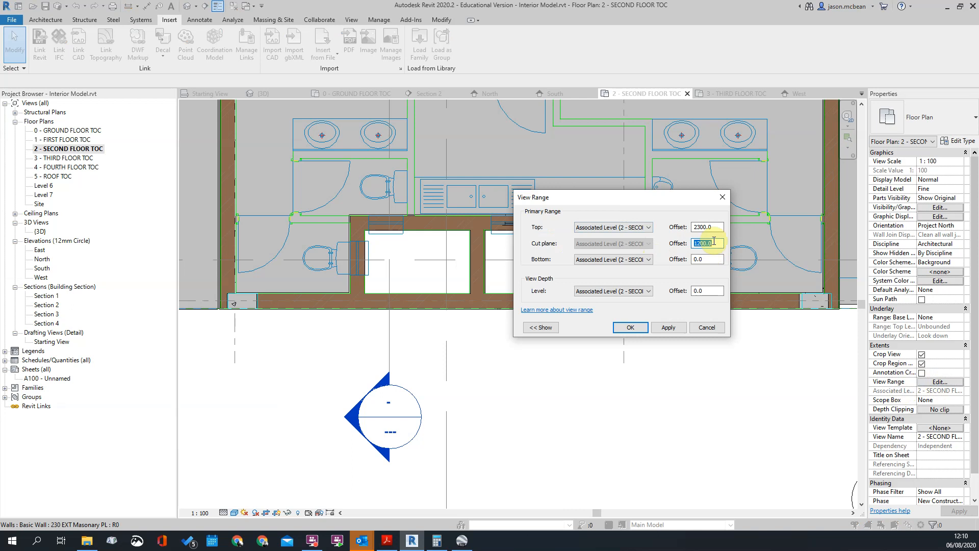
key(Return)
scroll(561, 240, up, 4)
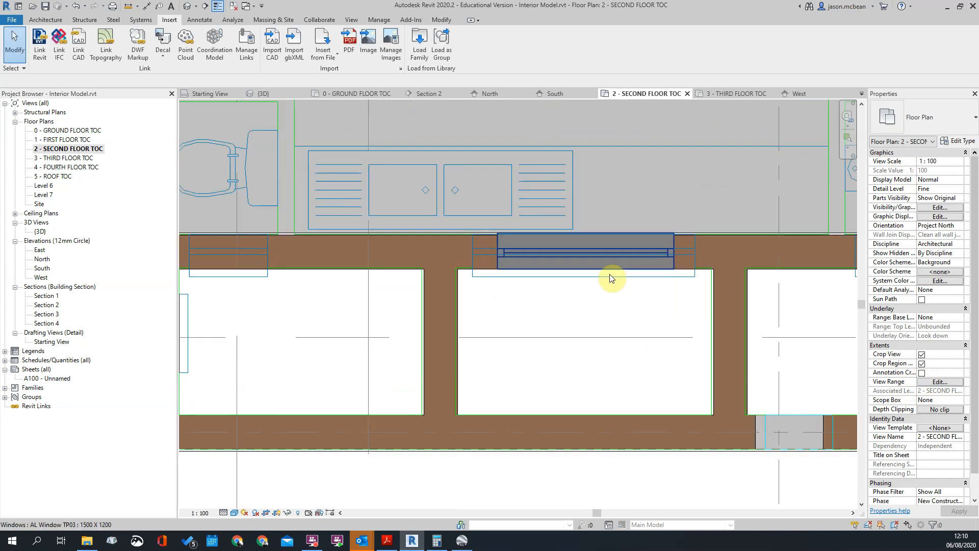
Examine the middle duct window's orientation and position in the wall against the CAD drawing underneath
click(597, 252)
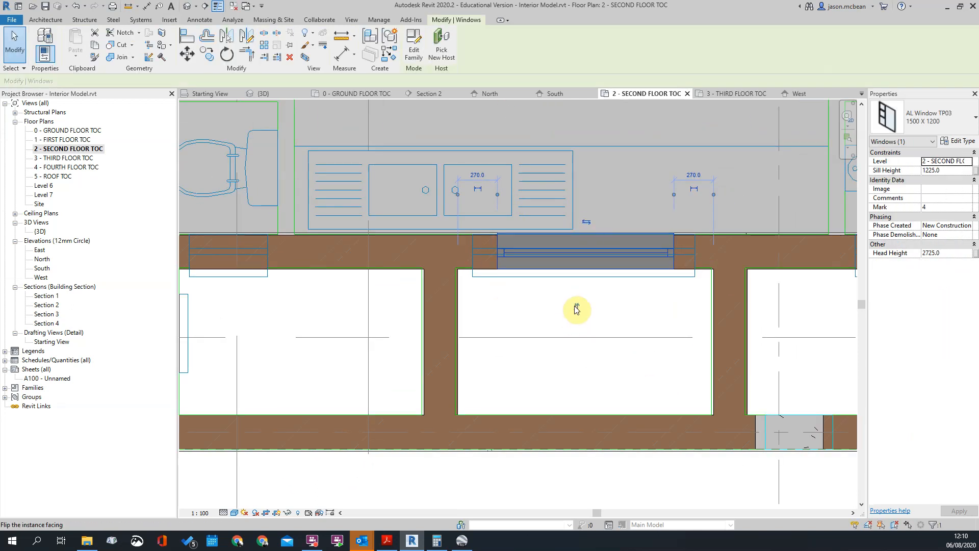
click(576, 195)
click(617, 306)
scroll(564, 244, down, 3)
scroll(564, 244, up, 6)
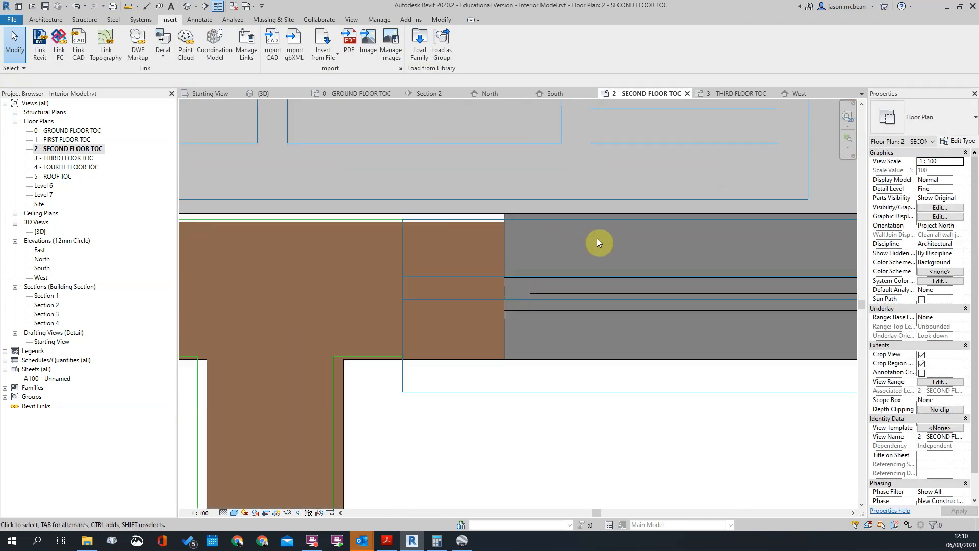
scroll(615, 283, down, 5)
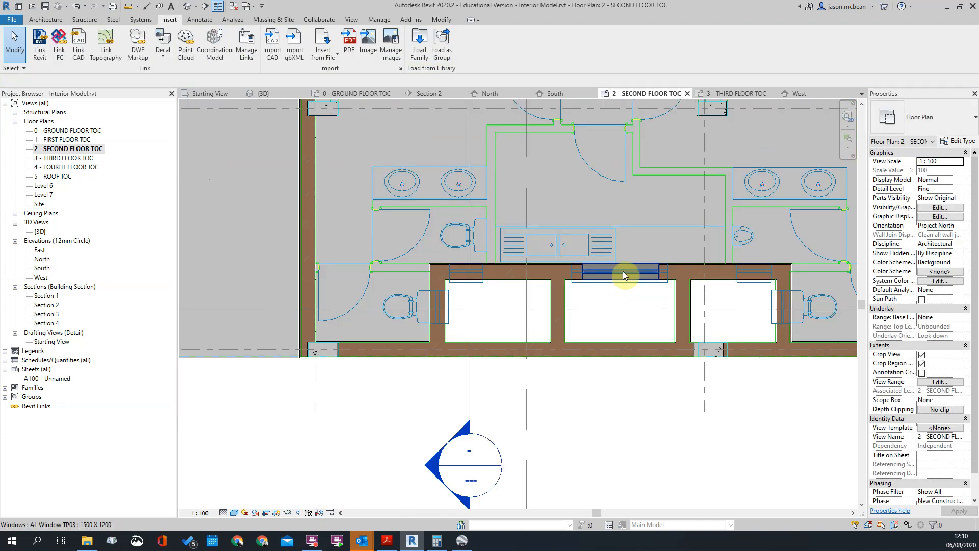
Place an AL Window TP01 600 x 900 window in the left duct's side wall behind the toilet, about 140 mm from the duct's kitchen-side wall
click(42, 20)
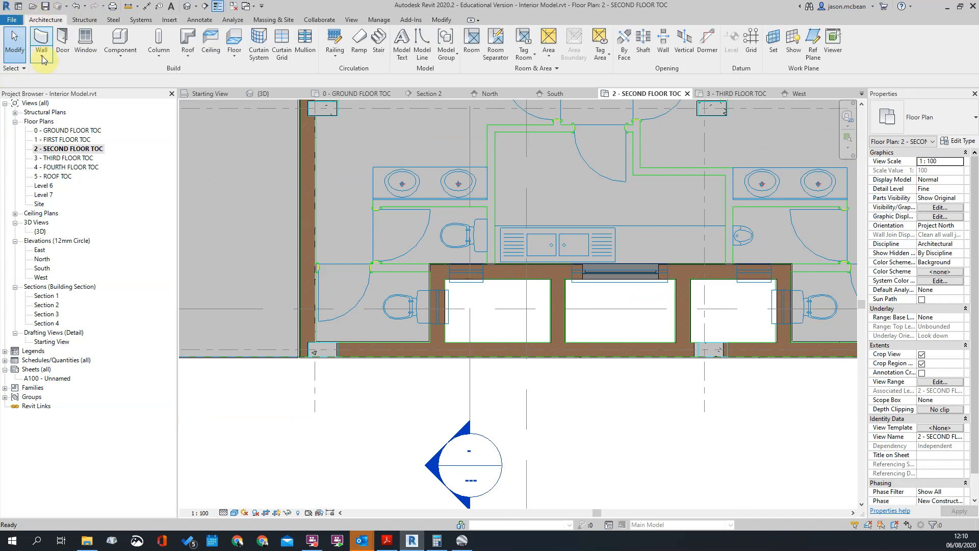
scroll(428, 230, down, 3)
scroll(478, 235, up, 6)
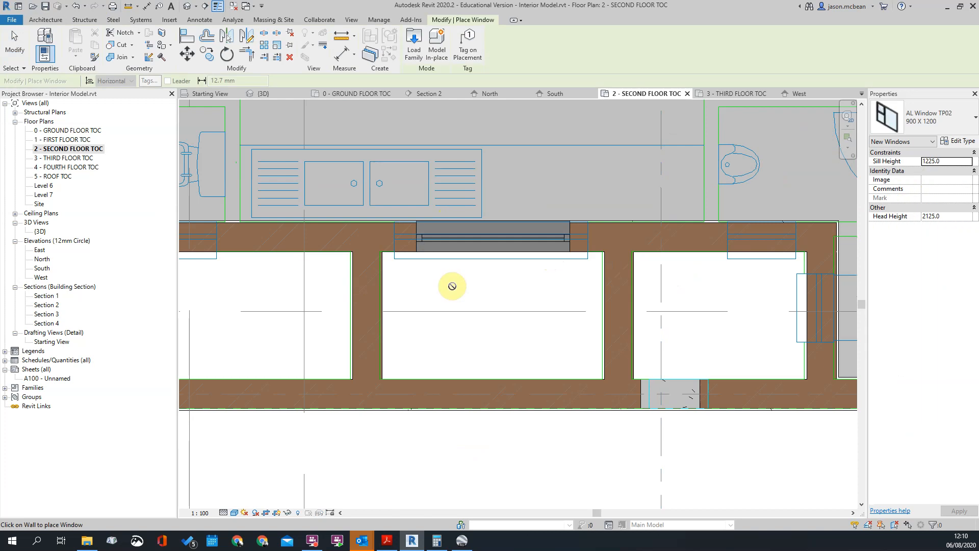
scroll(448, 282, down, 3)
click(967, 122)
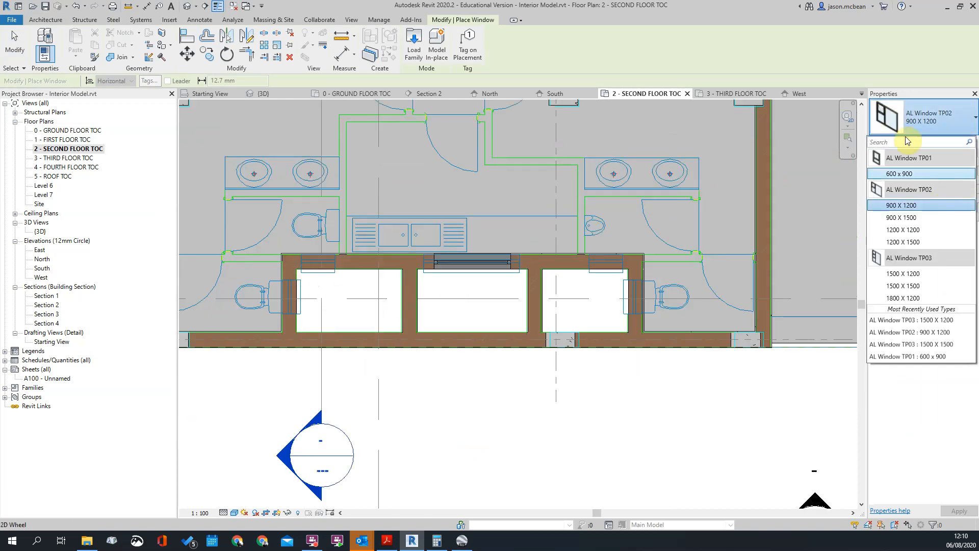
click(903, 198)
scroll(306, 291, up, 3)
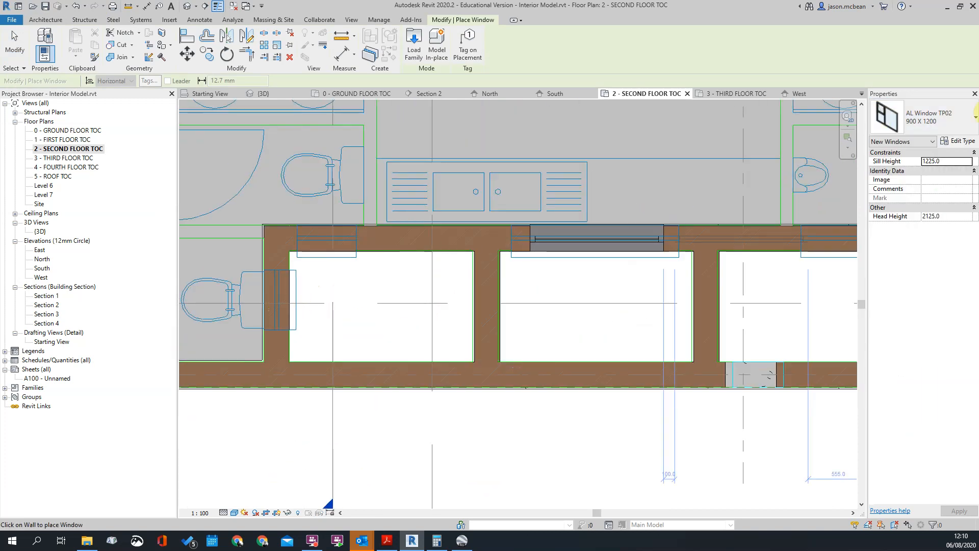
click(895, 122)
click(912, 175)
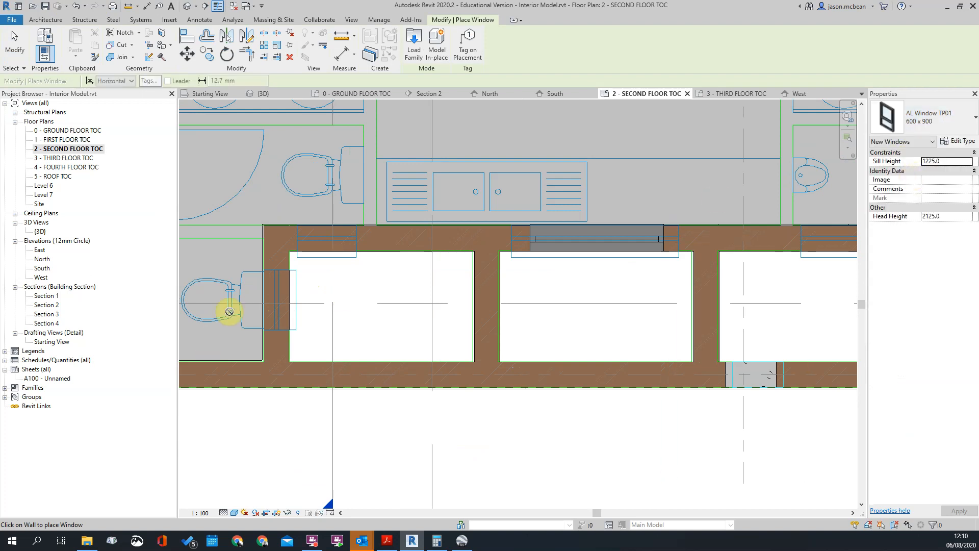
scroll(306, 284, up, 3)
click(342, 289)
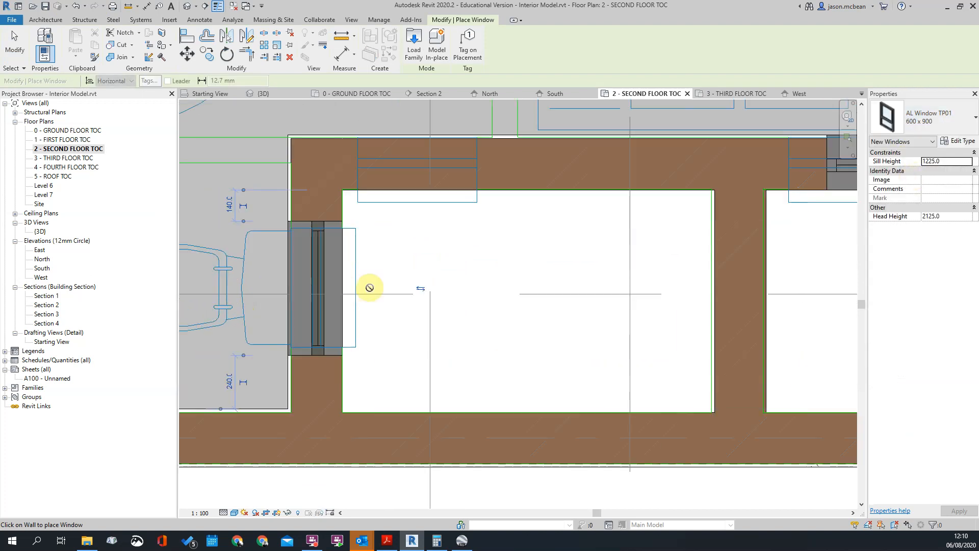
Place AL Window TP01 600 x 900 windows in the right duct's side wall behind the toilet and in its kitchen-side wall
scroll(367, 284, down, 3)
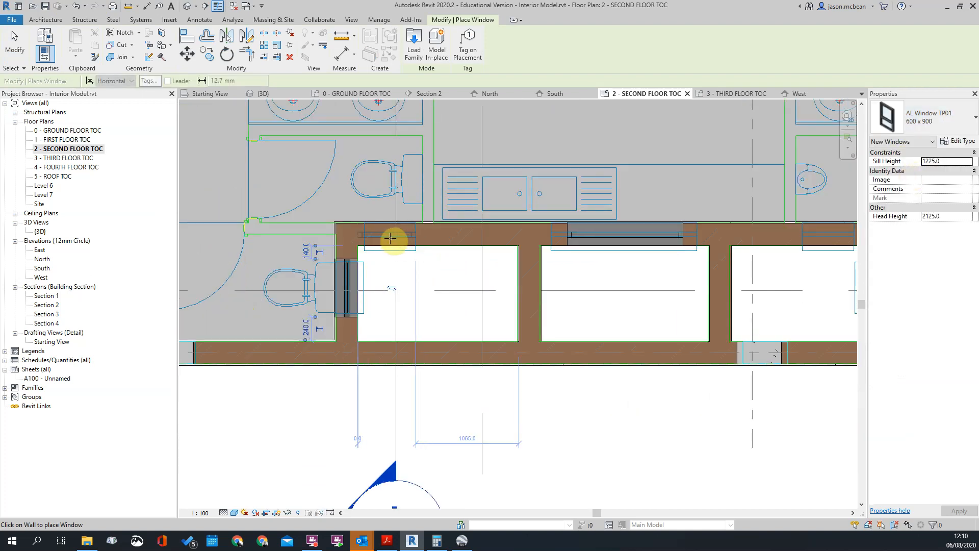
click(392, 243)
scroll(671, 214, down, 3)
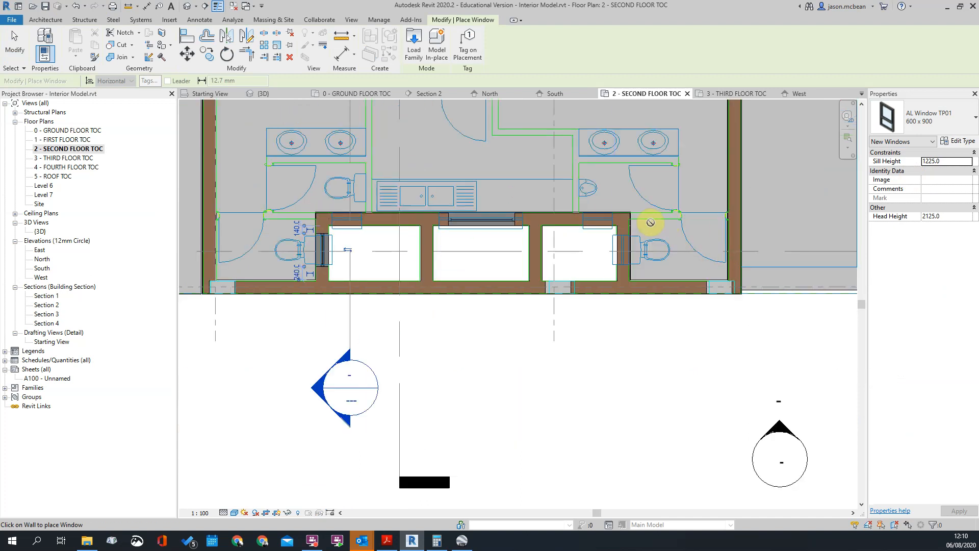
scroll(591, 266, up, 3)
click(588, 268)
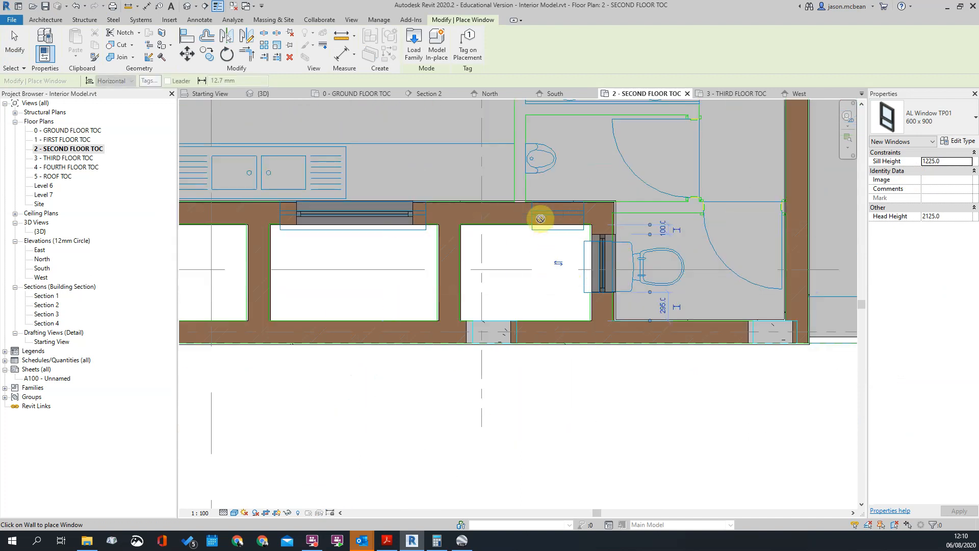
click(555, 223)
Nudge the right duct's kitchen-side window towards the drawn opening, to about 80 mm from the duct's side wall
scroll(528, 191, up, 3)
key(Escape)
key(Escape)
click(655, 218)
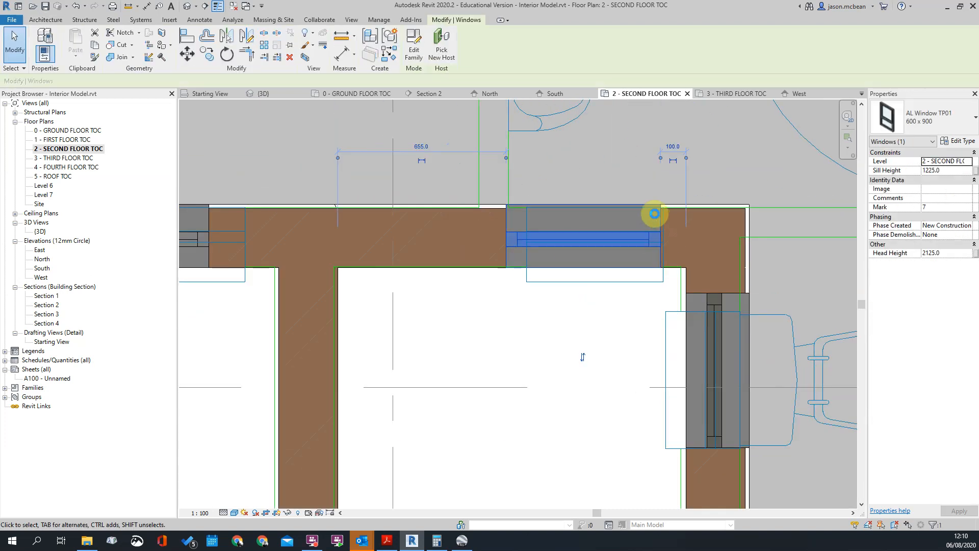
key(Right)
scroll(675, 226, down, 5)
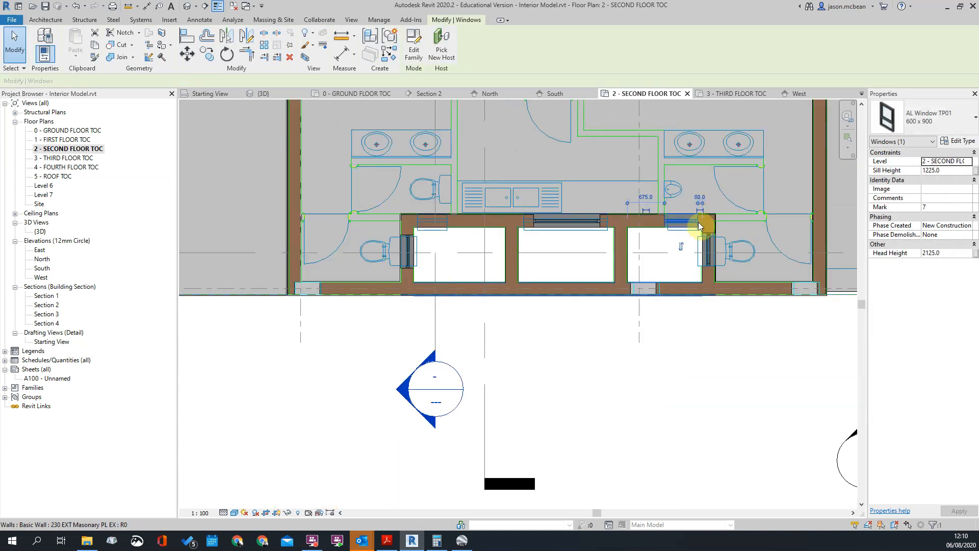
Place a similar AL Window TP01 600 x 900 window in the left duct's kitchen-side wall, over the drawn opening
right_click(676, 213)
click(719, 348)
scroll(388, 214, up, 1)
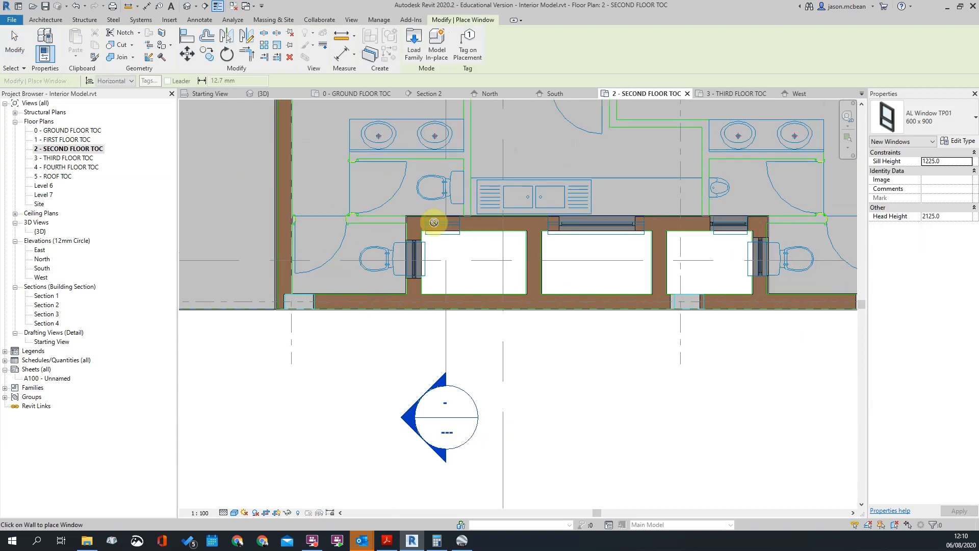
scroll(396, 214, up, 3)
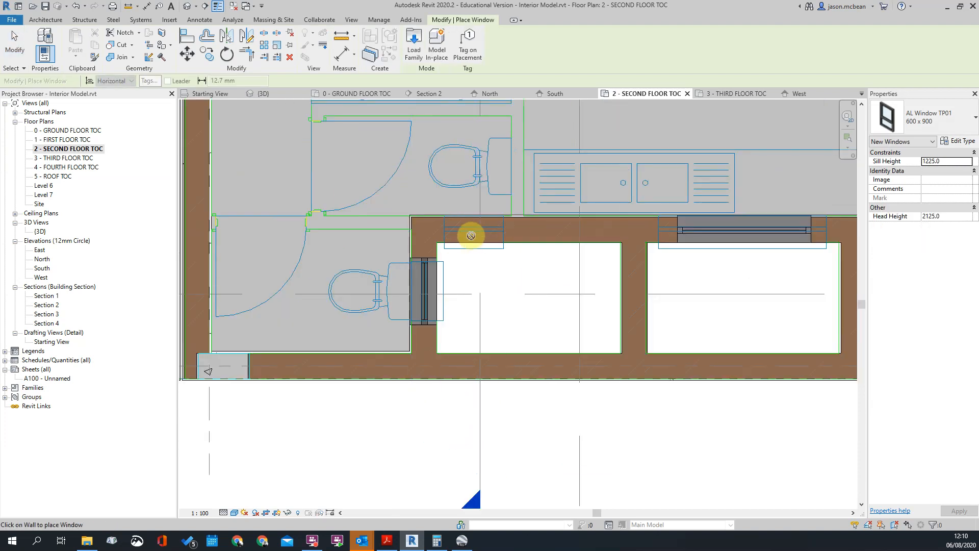
click(470, 235)
key(Escape)
key(Escape)
scroll(482, 255, down, 4)
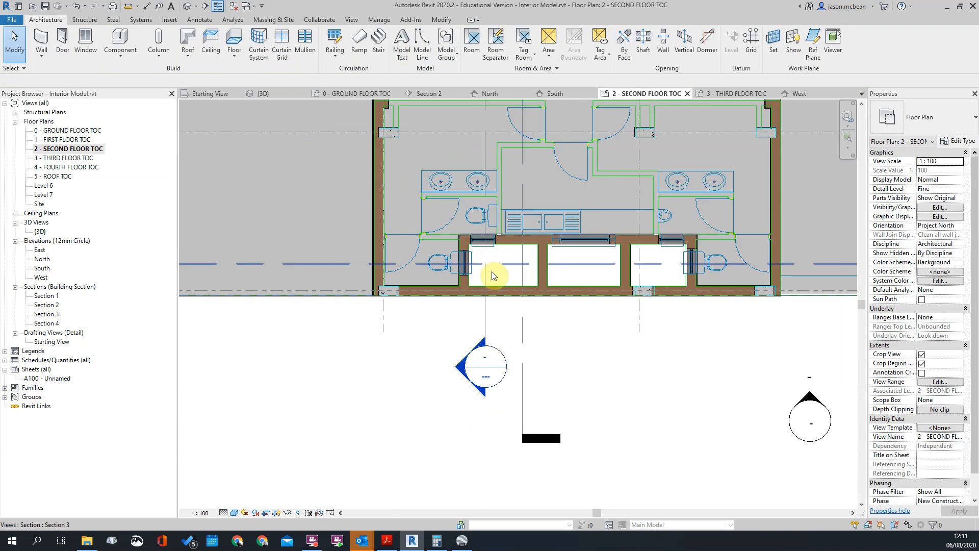
Open Section 2 and examine the new second-floor windows in the duct relative to the floor levels
scroll(478, 267, down, 2)
double_click(470, 327)
scroll(421, 334, down, 5)
scroll(452, 420, up, 5)
scroll(475, 231, down, 3)
scroll(464, 426, up, 3)
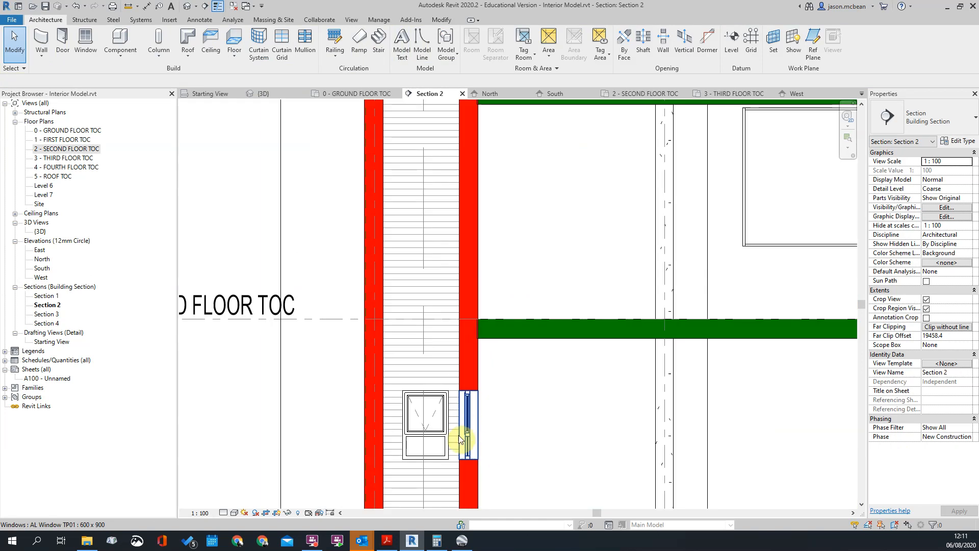
scroll(463, 426, down, 3)
scroll(479, 134, down, 2)
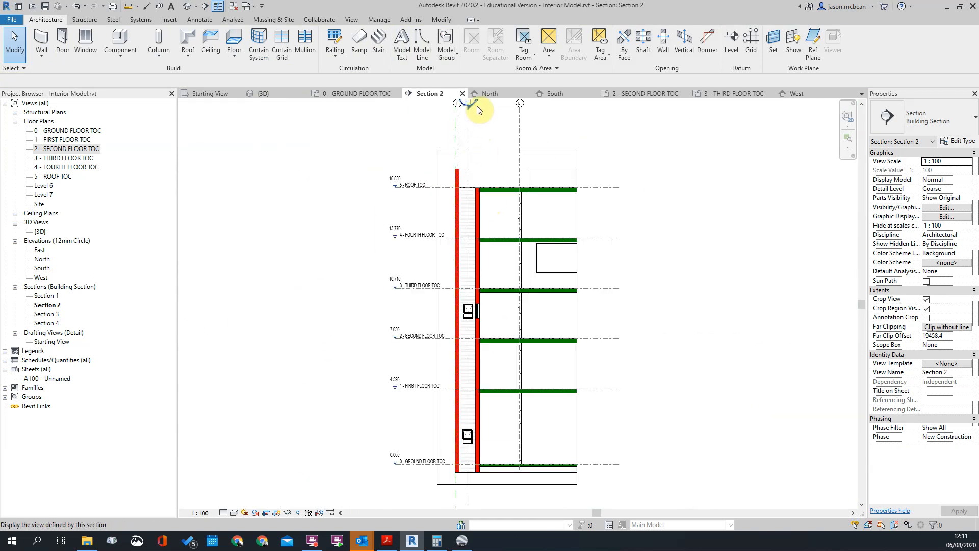
Open Section 3 and change the second-floor middle duct window's type to AL Window TP02 900 X 1200
double_click(478, 110)
scroll(406, 273, up, 4)
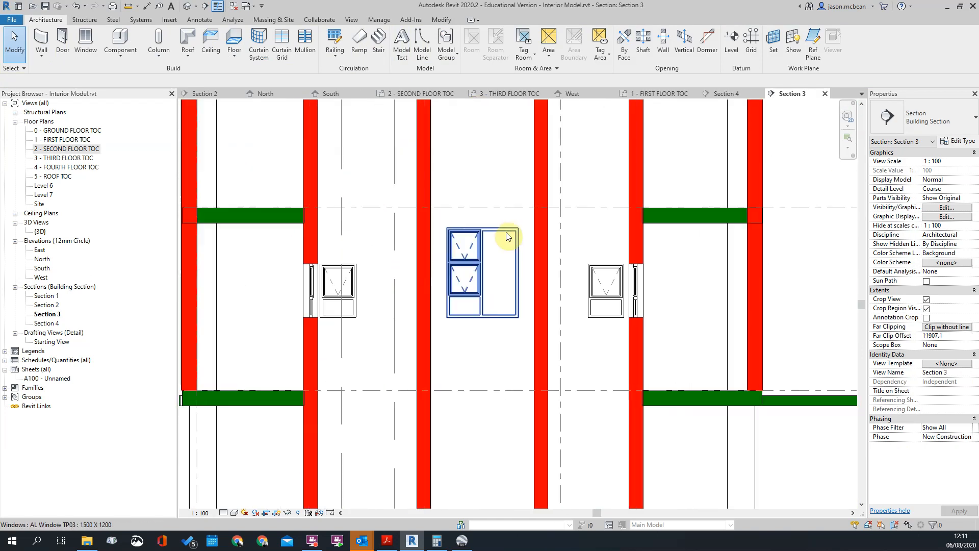
click(468, 273)
click(949, 126)
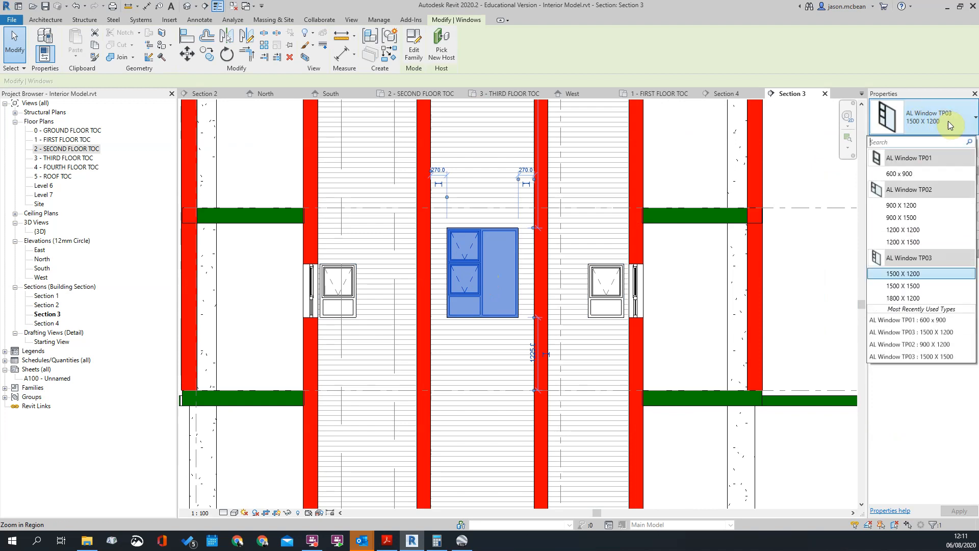
click(901, 205)
key(Escape)
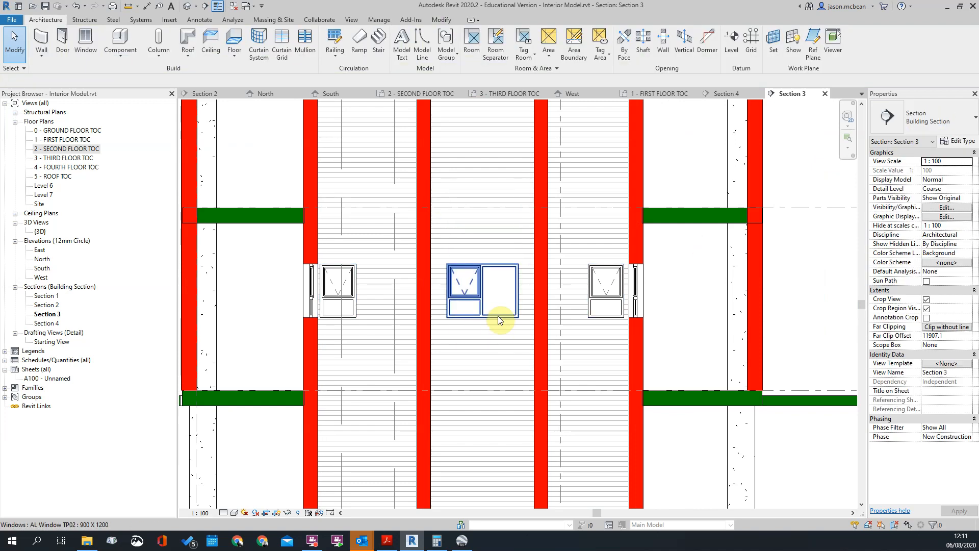
Compare the middle window's panes and alignment with the smaller windows on both sides in Section 3
scroll(502, 318, up, 3)
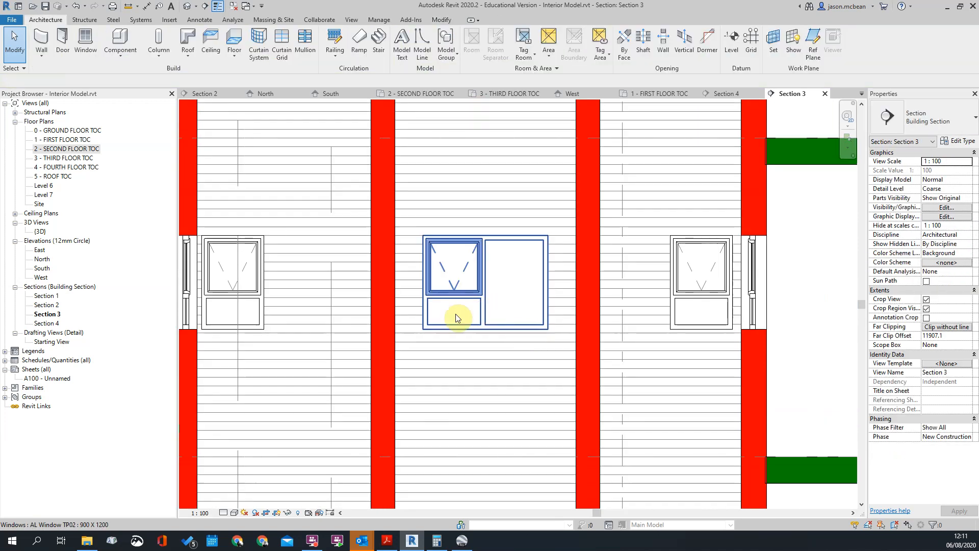
click(464, 289)
key(Escape)
scroll(463, 269, down, 3)
scroll(458, 271, up, 3)
scroll(588, 283, down, 4)
scroll(369, 278, up, 4)
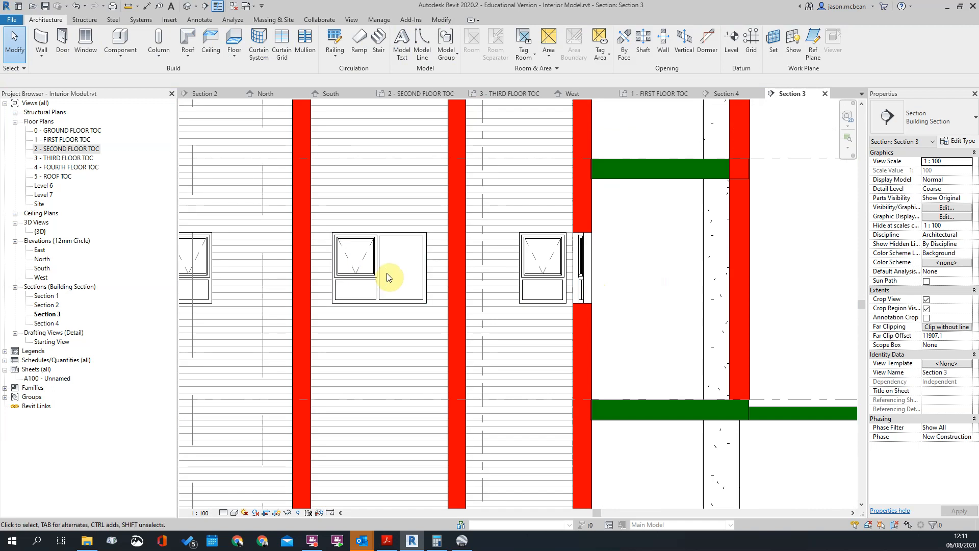
scroll(353, 277, up, 2)
scroll(612, 278, down, 2)
scroll(647, 278, up, 2)
scroll(372, 245, down, 3)
scroll(396, 337, up, 3)
scroll(397, 337, down, 3)
scroll(615, 300, up, 1)
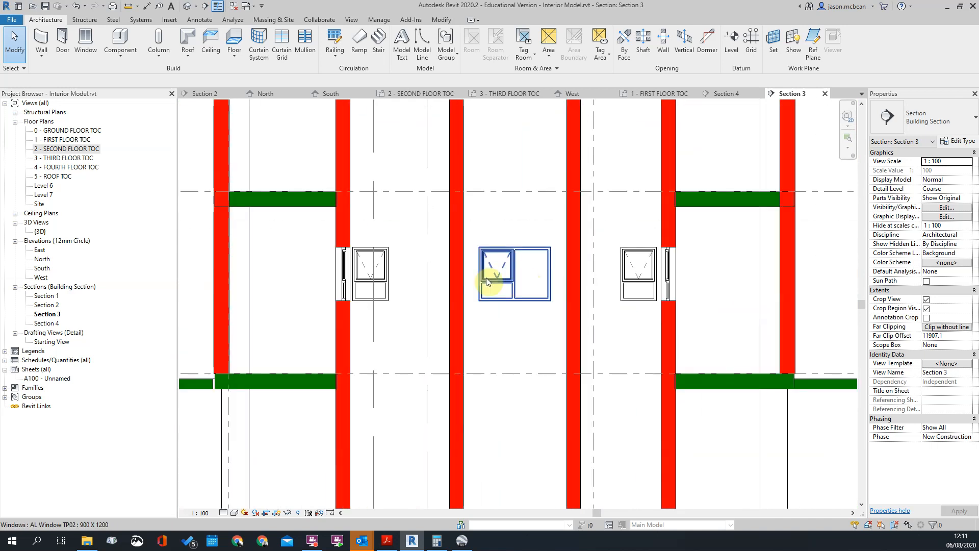
Check the middle duct window's sill height, head height and side spacing in Section 3
click(503, 276)
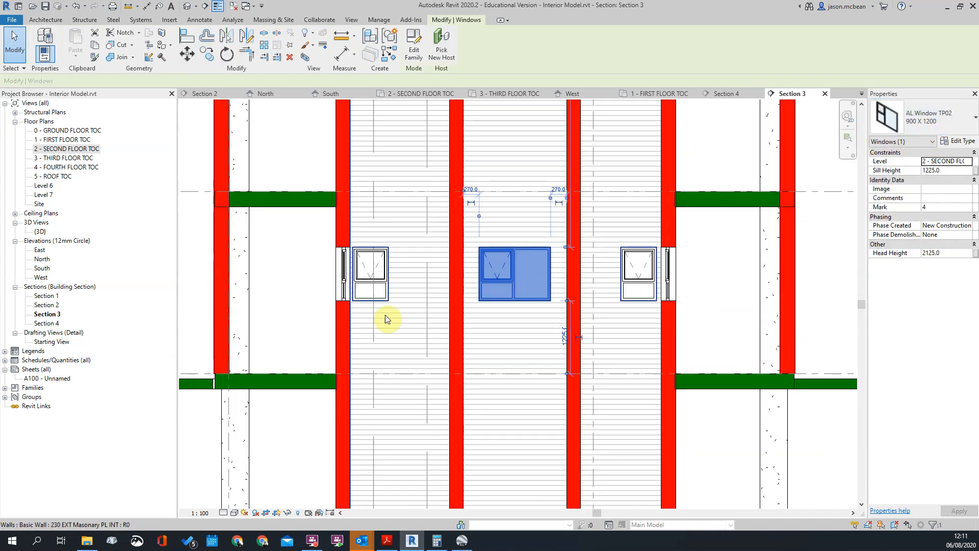
scroll(506, 288, up, 3)
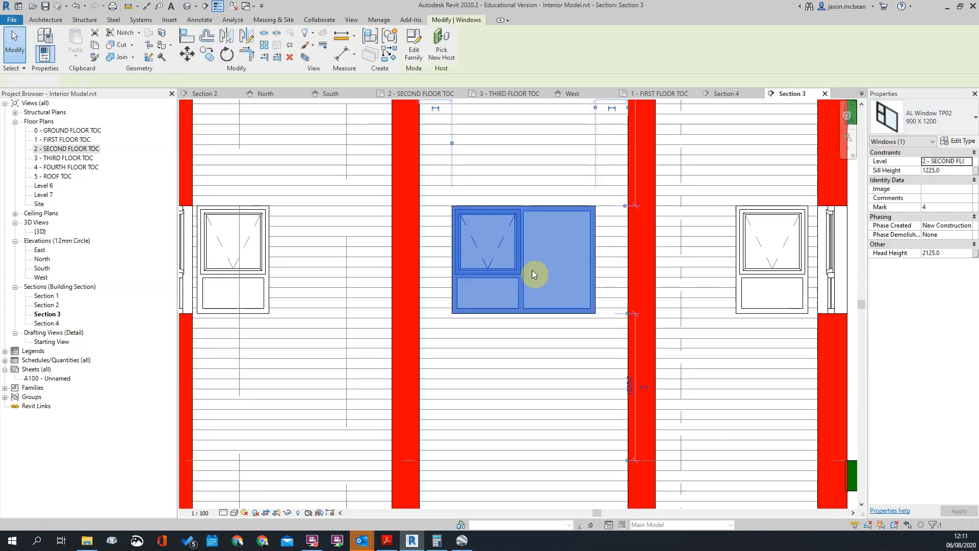
key(Escape)
scroll(491, 232, down, 3)
click(500, 244)
key(Escape)
scroll(545, 300, down, 5)
scroll(515, 414, up, 2)
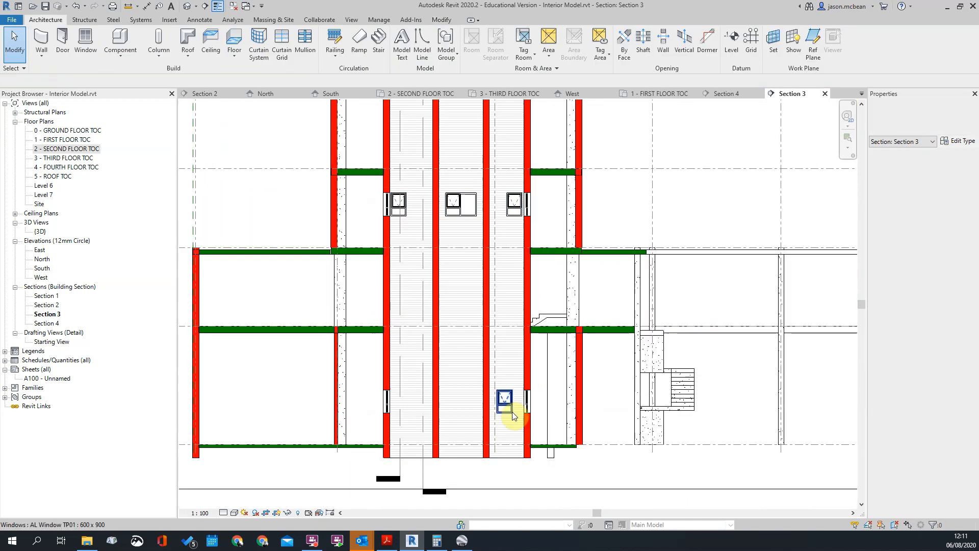
Examine the ground-floor duct windows and the remaining floors of the ducts in Section 3
click(507, 397)
scroll(509, 395, down, 2)
key(Escape)
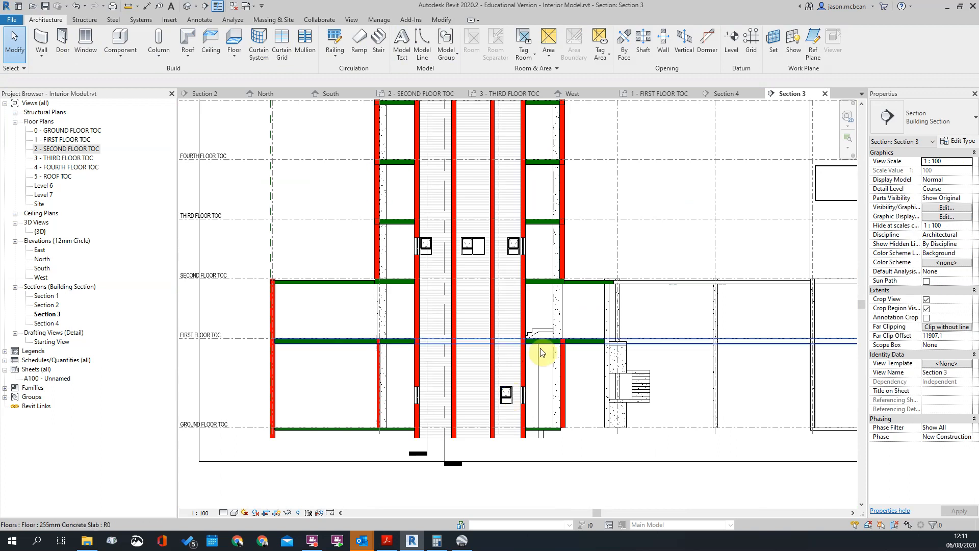
scroll(390, 240, up, 5)
scroll(535, 262, up, 2)
scroll(537, 262, down, 5)
scroll(647, 352, up, 4)
scroll(641, 326, down, 5)
scroll(384, 306, up, 4)
scroll(411, 371, down, 5)
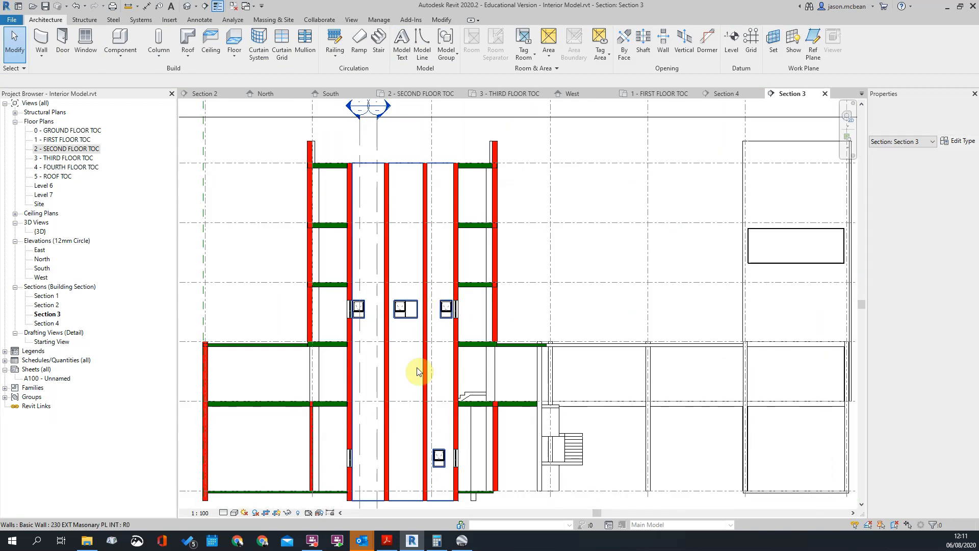
Return to the second floor plan and look over the toilet block and surrounding external walls
double_click(65, 154)
scroll(525, 268, up, 2)
scroll(428, 420, down, 2)
scroll(543, 236, up, 2)
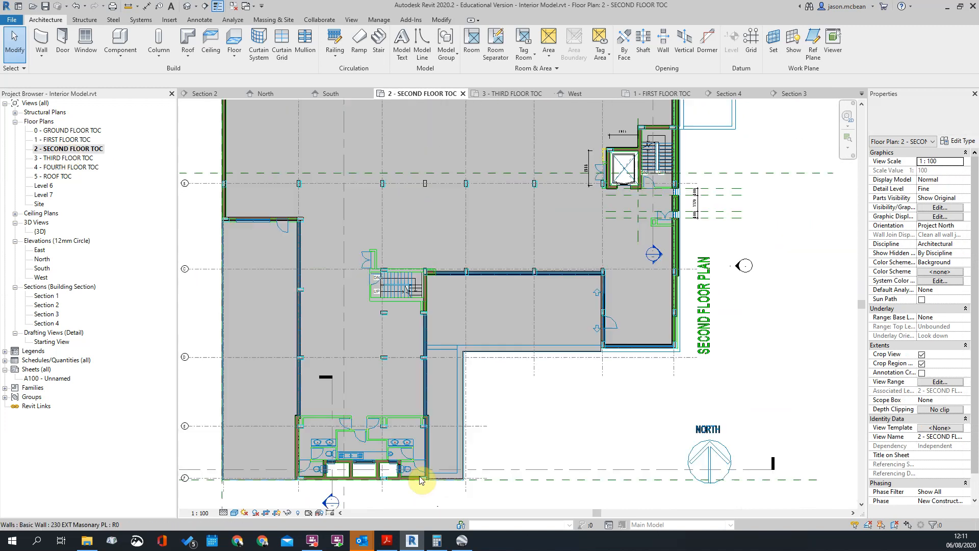
Look over the second floor plan's external walls, and open the third floor plan to examine its window wall between the columns
scroll(543, 236, down, 3)
scroll(455, 256, up, 8)
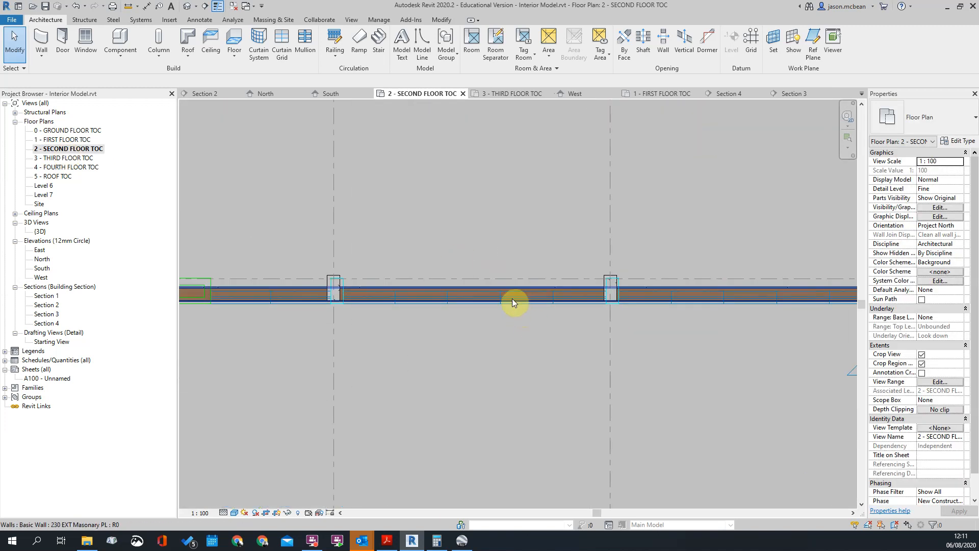
scroll(504, 302, down, 8)
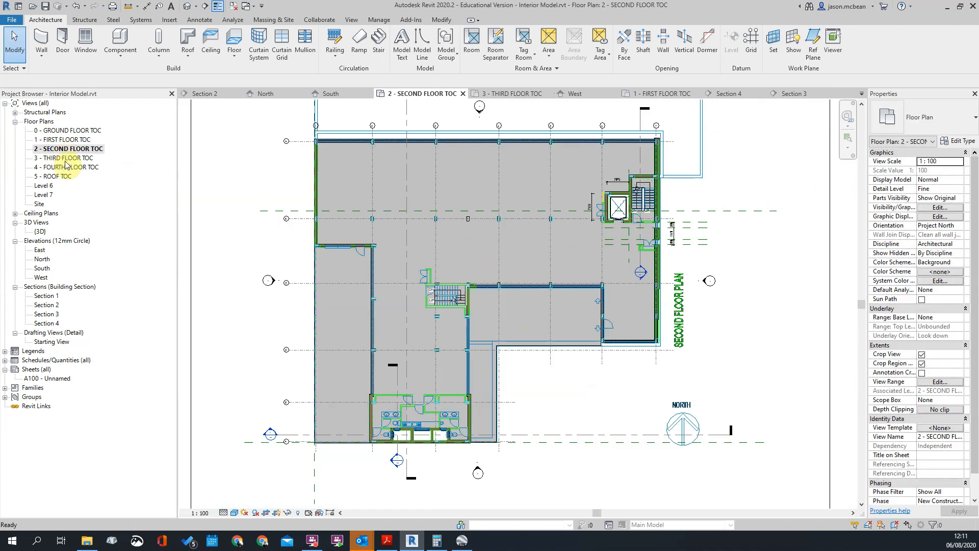
double_click(65, 158)
scroll(306, 326, up, 5)
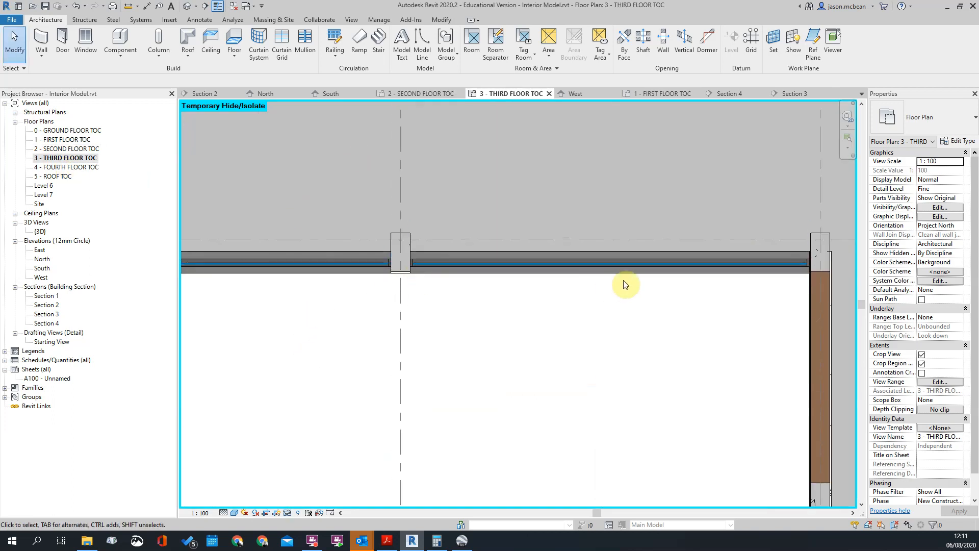
Open the South elevation and temporarily hide the imported CAD elevation drawing
scroll(626, 284, down, 6)
scroll(557, 321, up, 2)
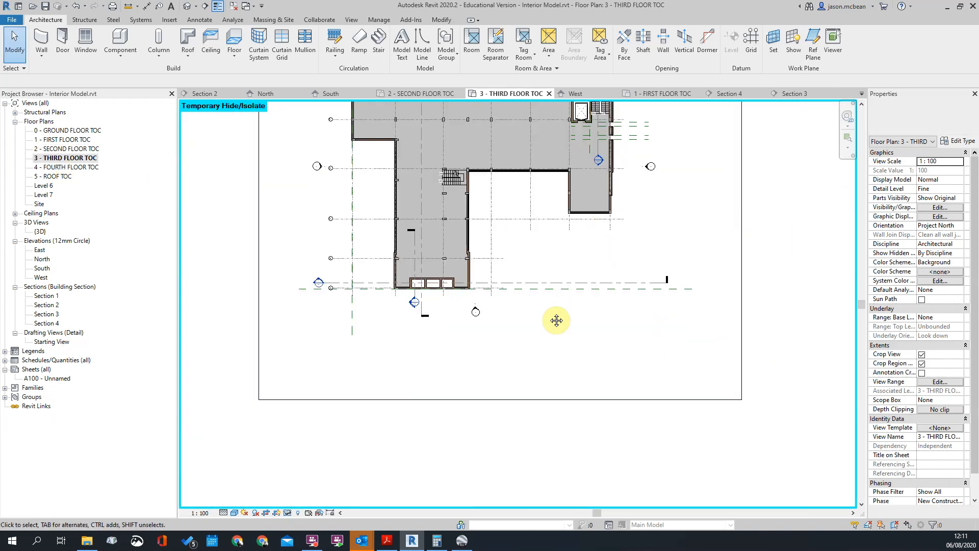
double_click(475, 310)
scroll(370, 209, up, 2)
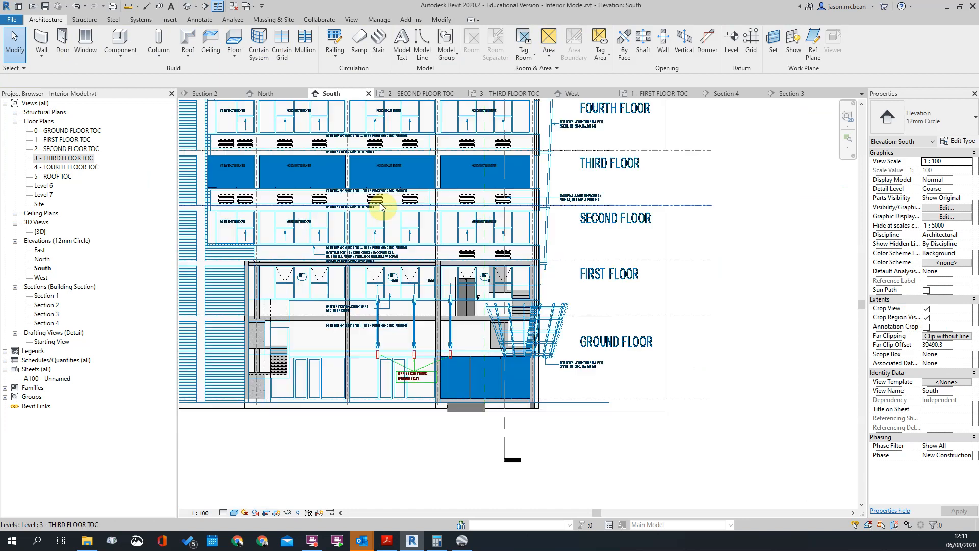
scroll(698, 288, down, 2)
click(686, 234)
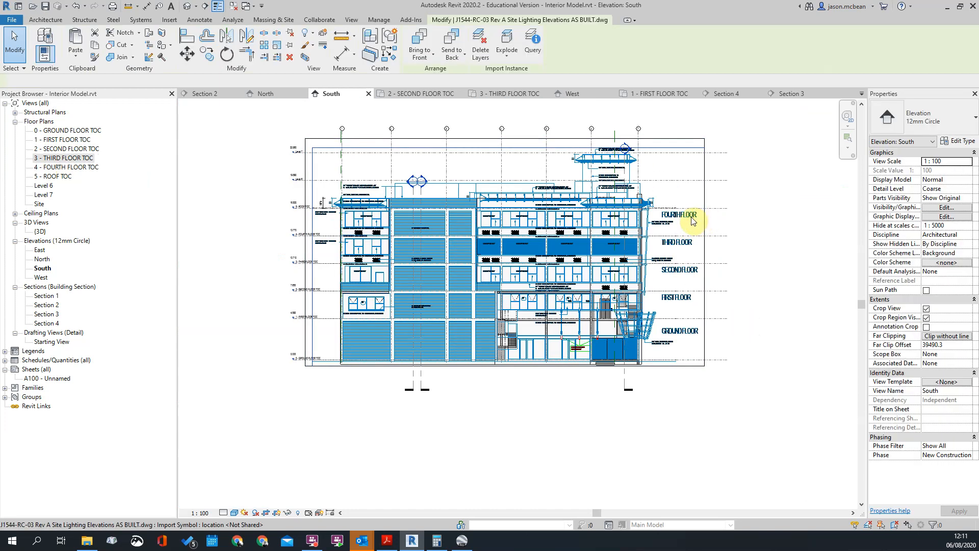
click(288, 511)
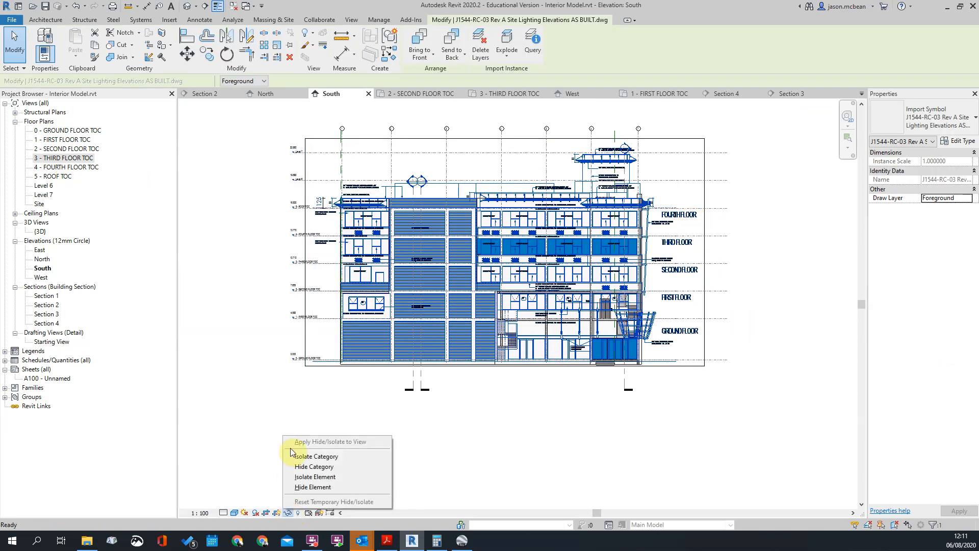
click(313, 488)
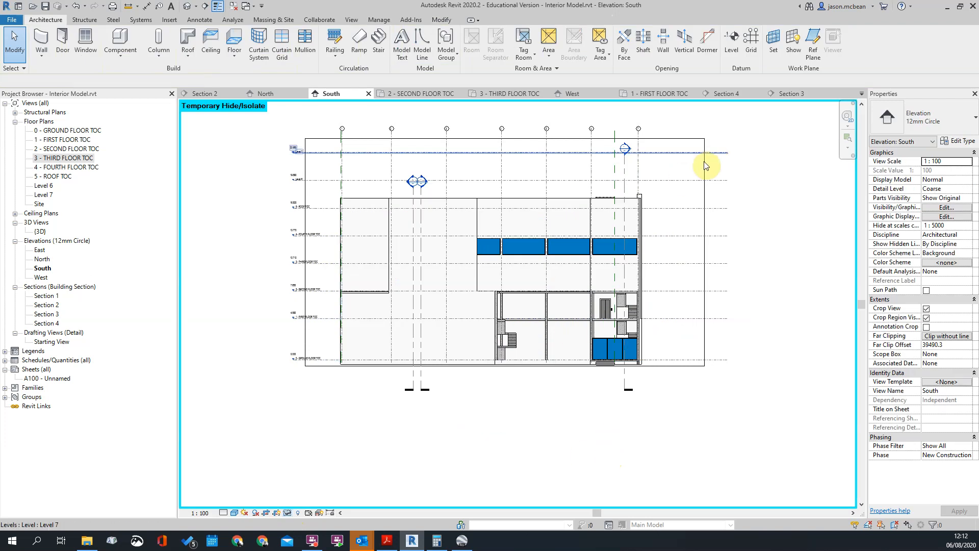
Examine the undivided third-floor windows in the South elevation and compare them with the building's street view in Google Earth Pro
scroll(499, 393, up, 4)
middle_drag(463, 400, 500, 269)
scroll(443, 265, up, 2)
scroll(469, 259, down, 2)
scroll(480, 255, down, 1)
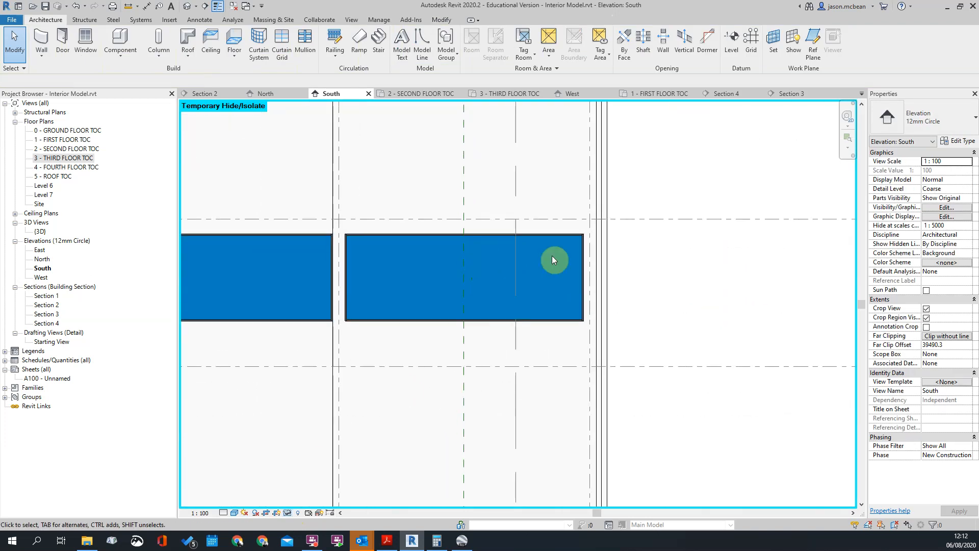
click(462, 542)
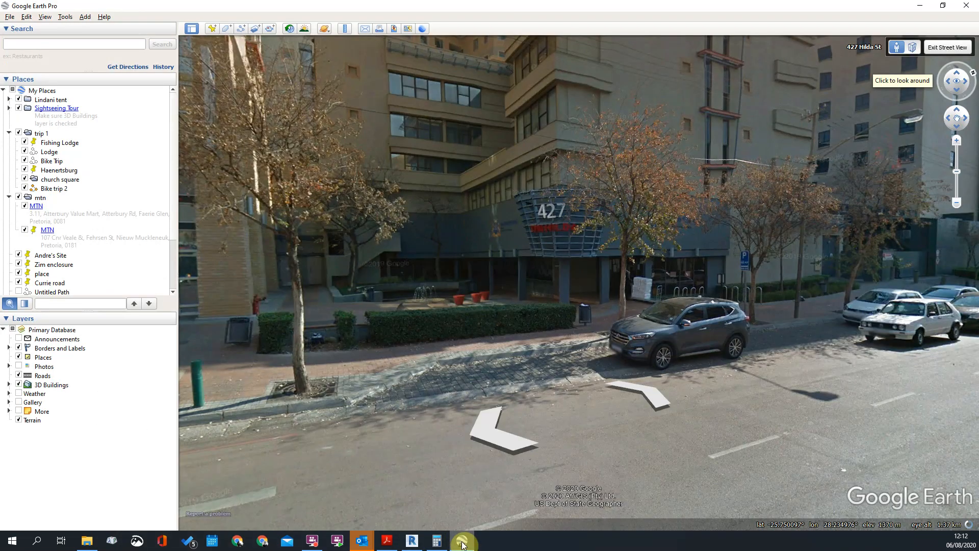
click(919, 7)
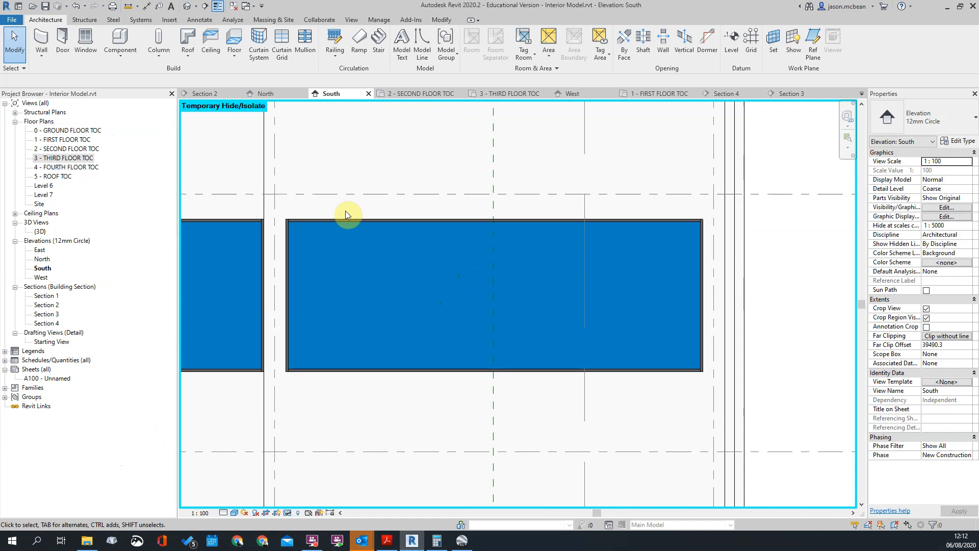
click(345, 221)
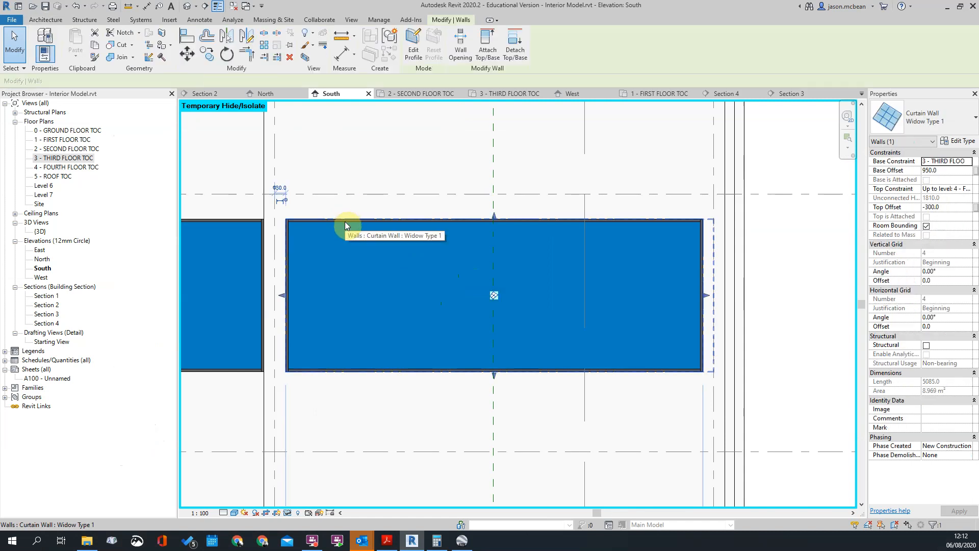
click(943, 124)
click(943, 124)
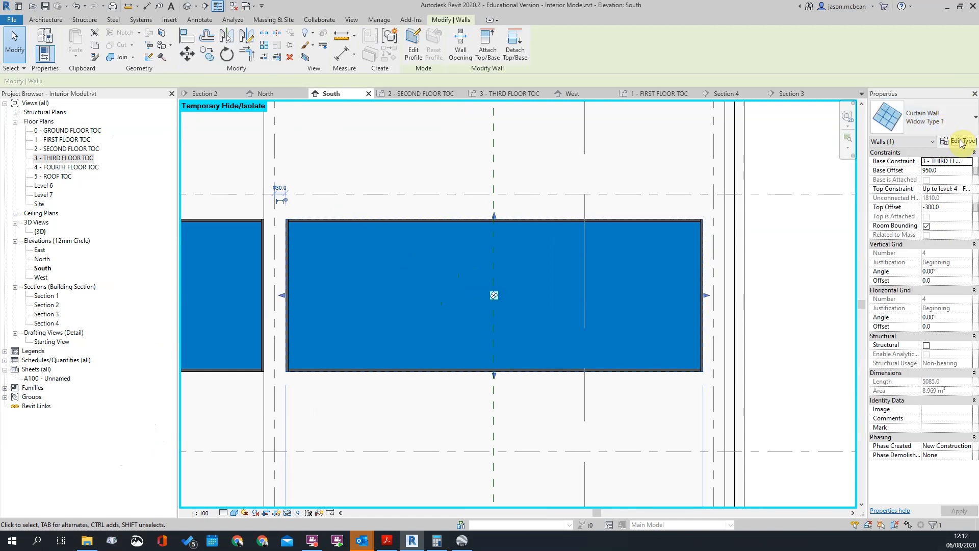
click(957, 140)
scroll(608, 335, down, 1)
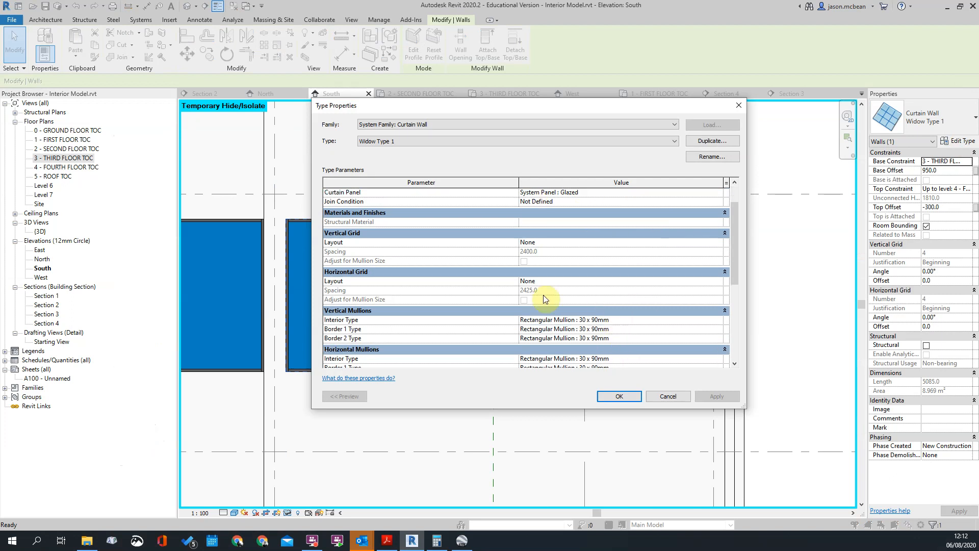
scroll(579, 280, down, 2)
scroll(620, 269, up, 1)
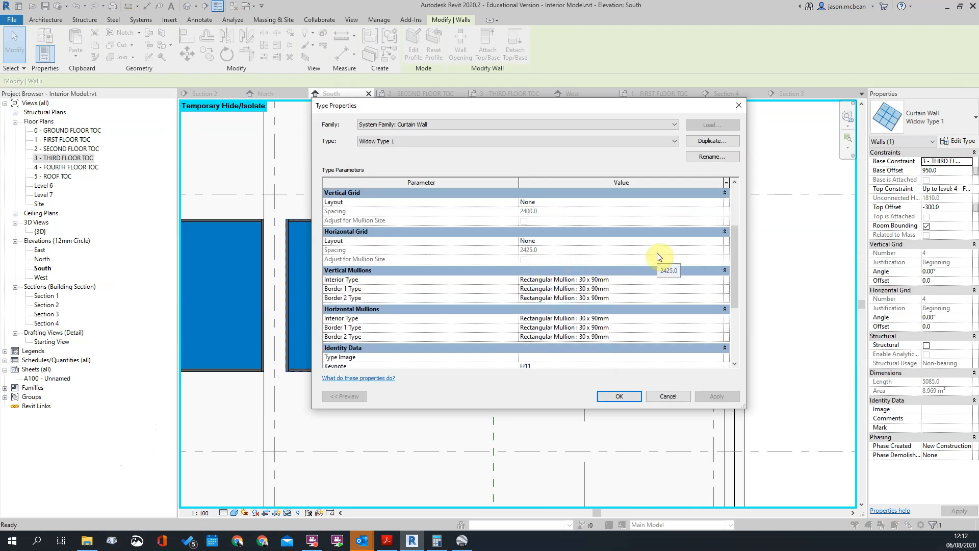
click(721, 242)
click(719, 242)
click(719, 241)
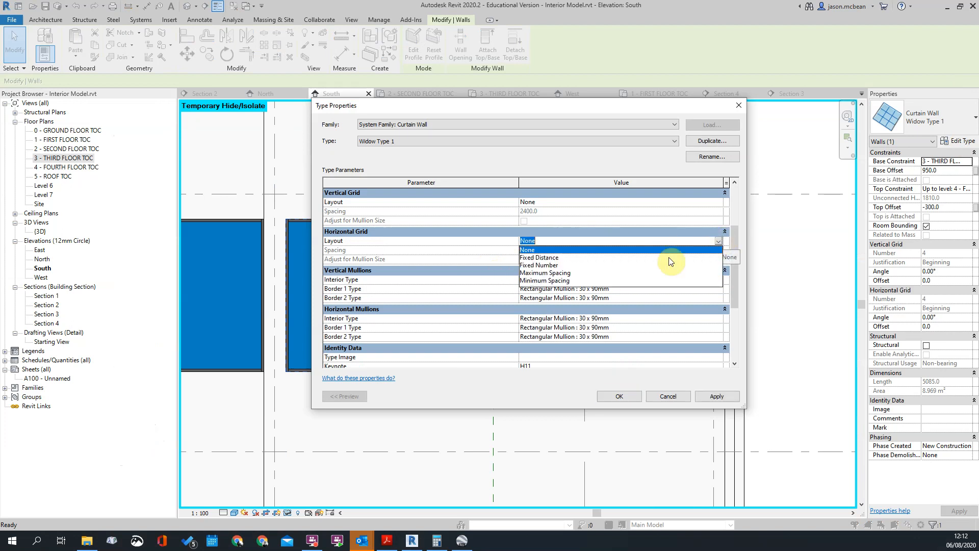
click(538, 266)
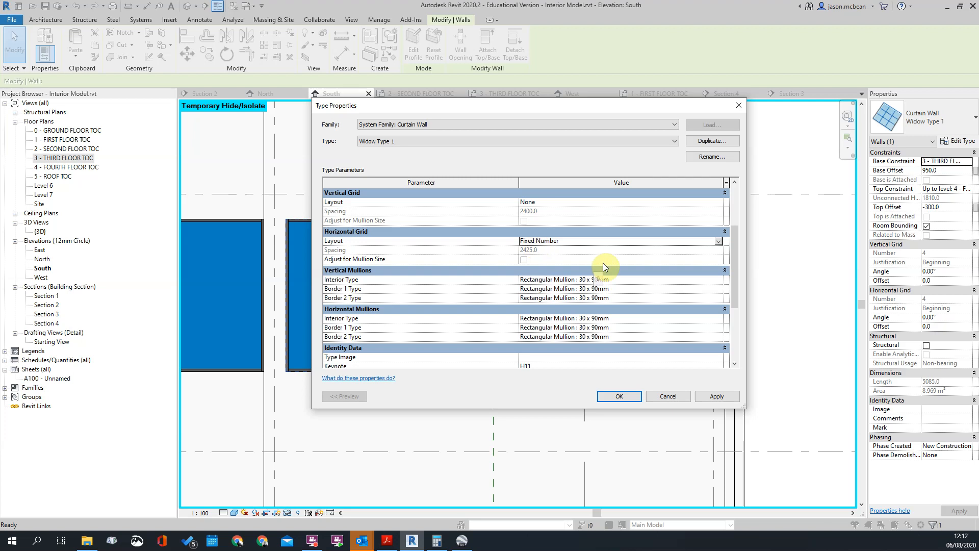
click(669, 398)
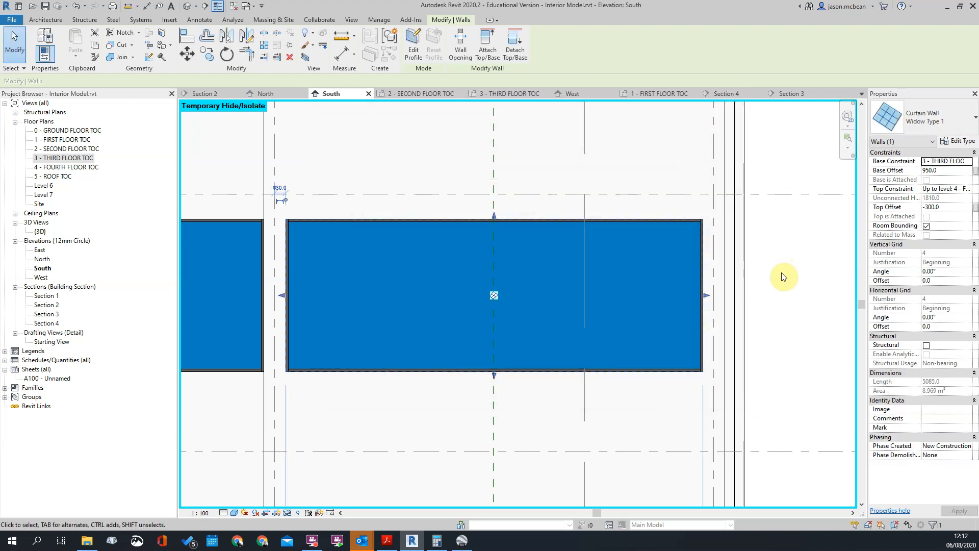
Set the Widow Type 1 curtain wall's vertical grid layout to Fixed Number and enable its adjustment for mullion size
scroll(666, 271, up, 1)
middle_drag(668, 270, 595, 265)
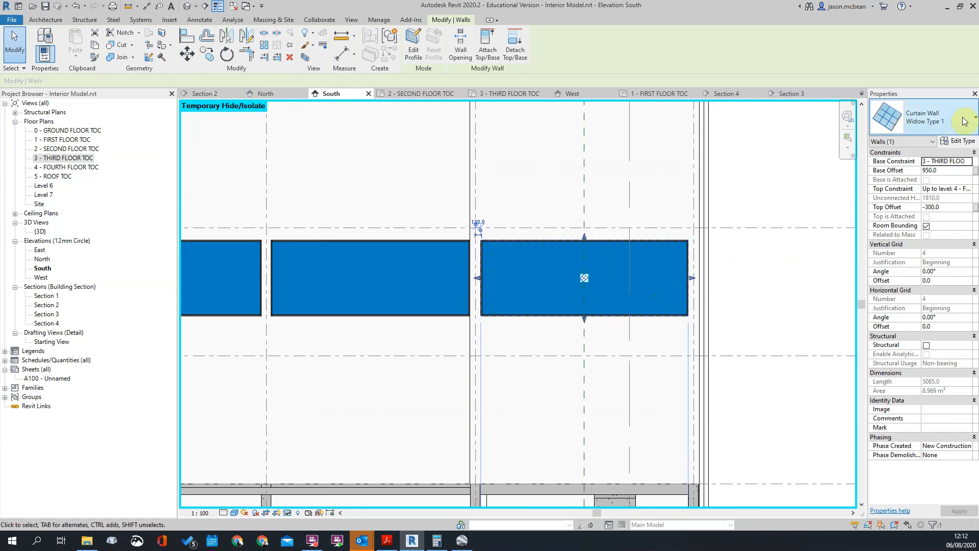
click(958, 142)
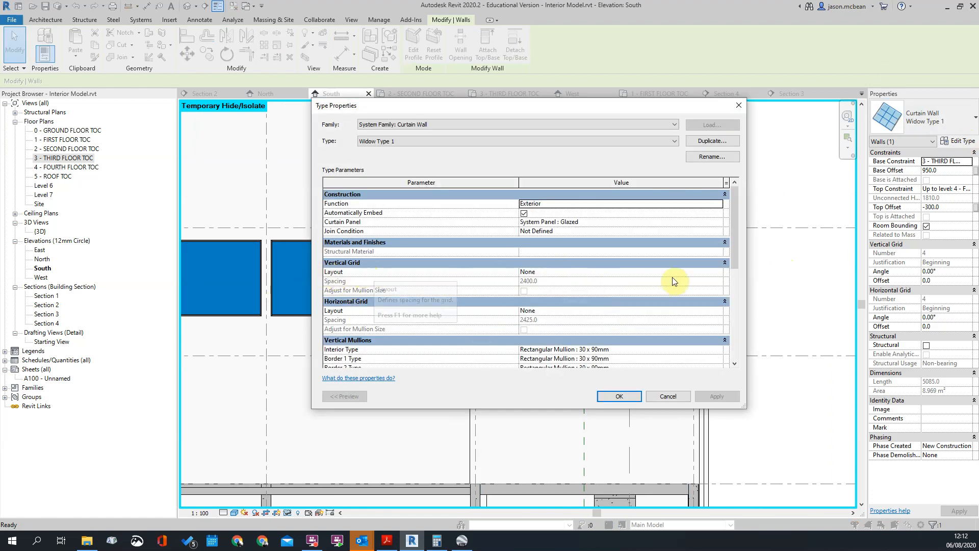
click(720, 273)
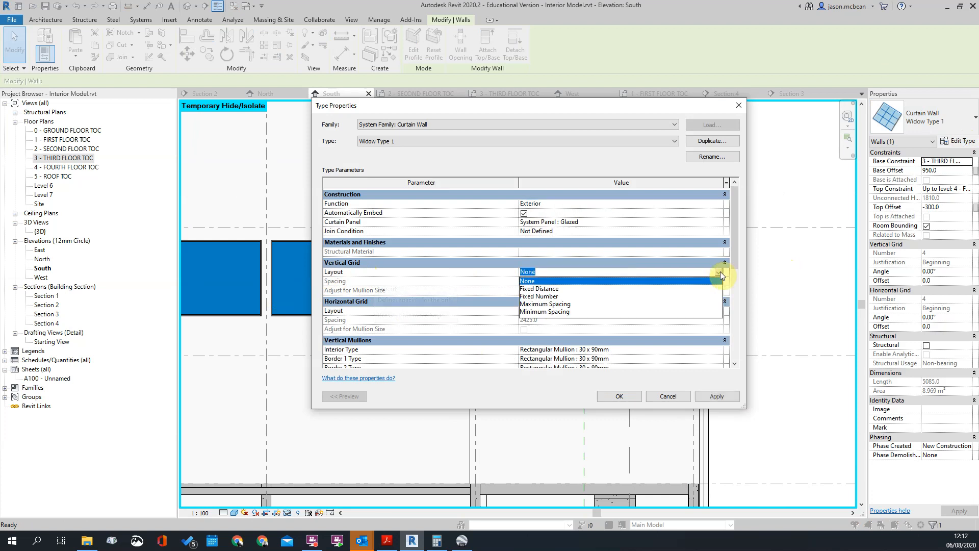
click(543, 296)
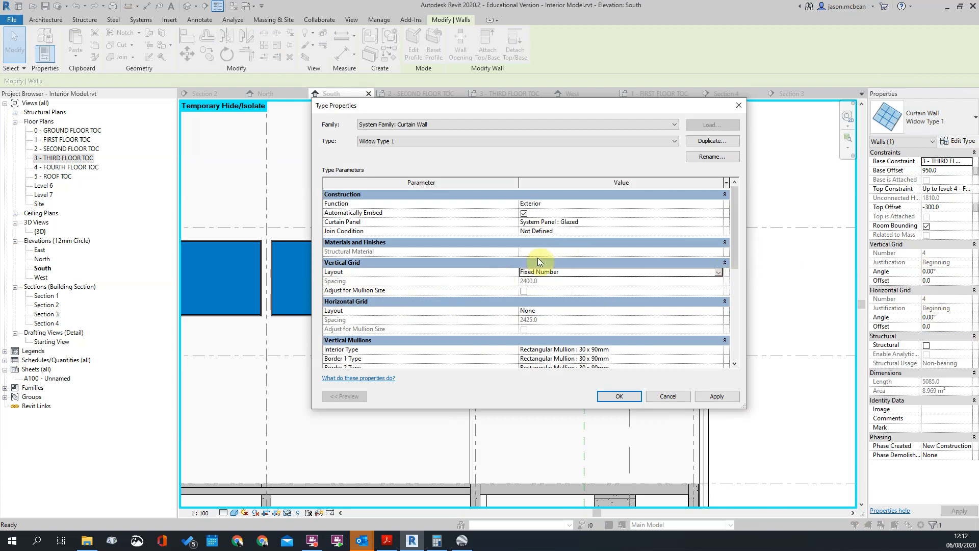
click(524, 291)
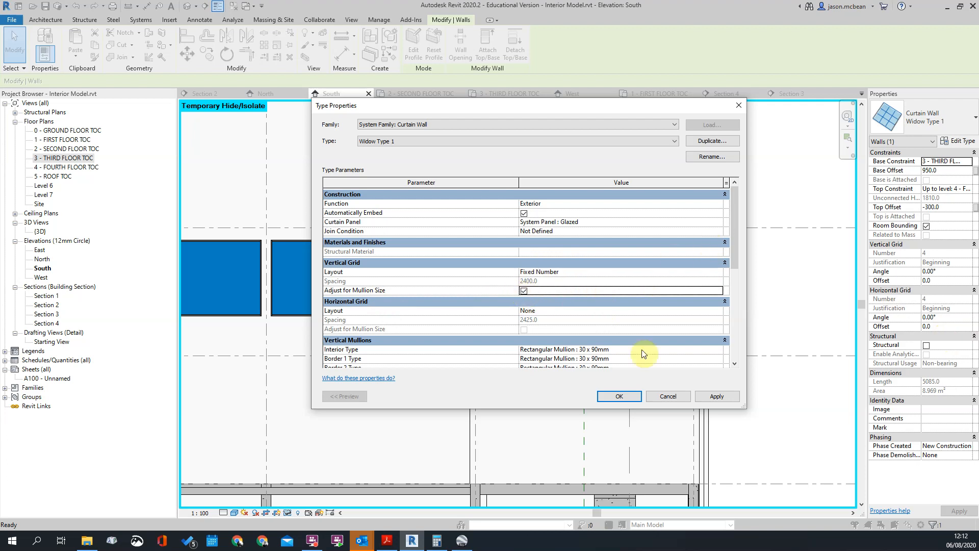
click(717, 396)
click(619, 396)
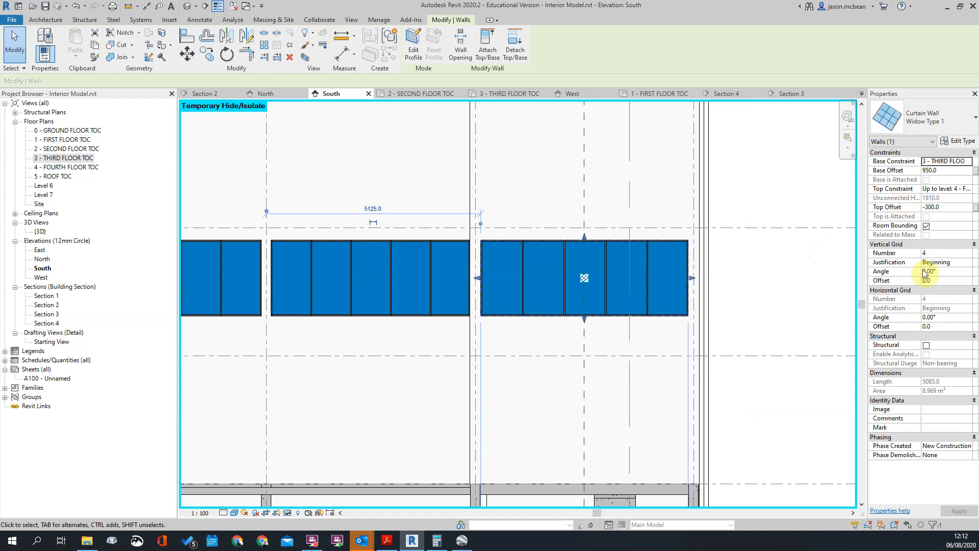
Reduce the vertical grid number of the easternmost third-floor window to divide it into four equal panes
click(950, 254)
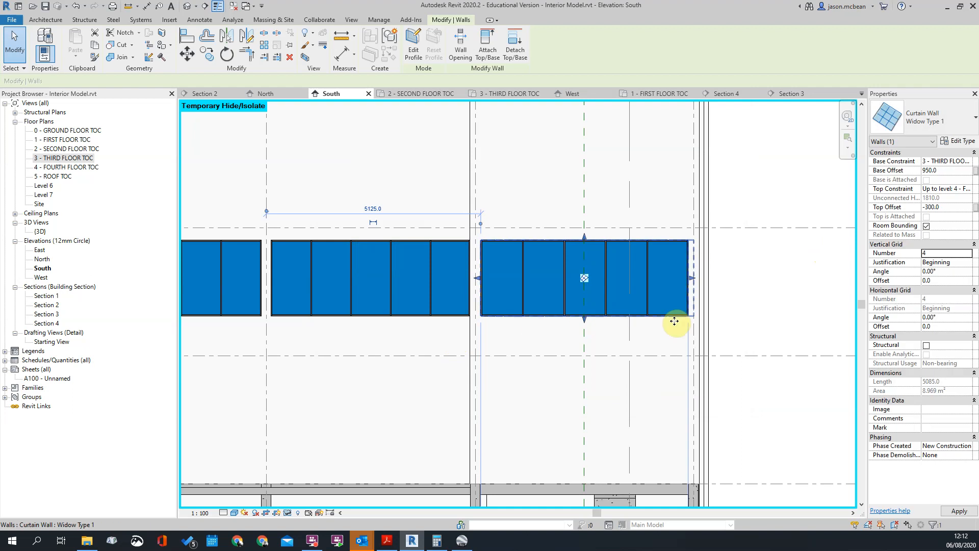
click(938, 247)
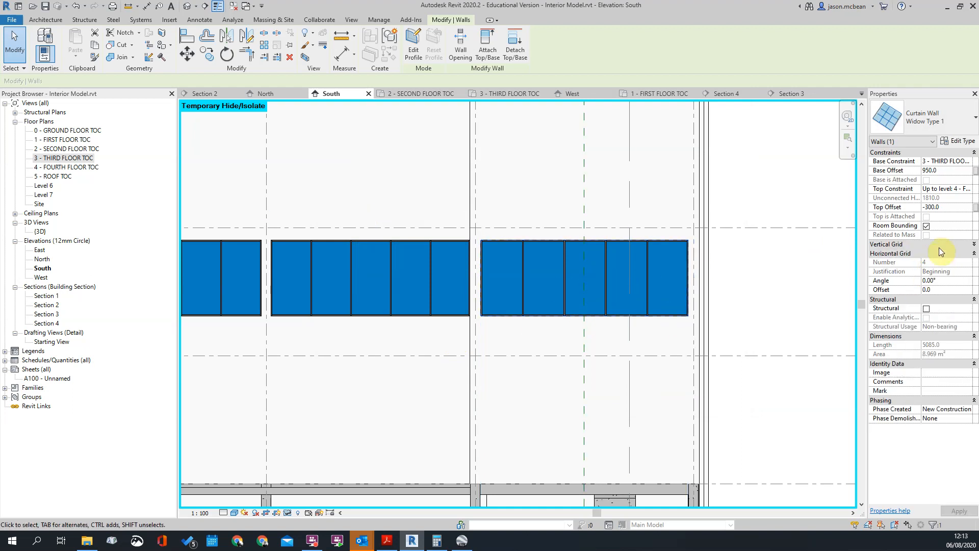
click(934, 247)
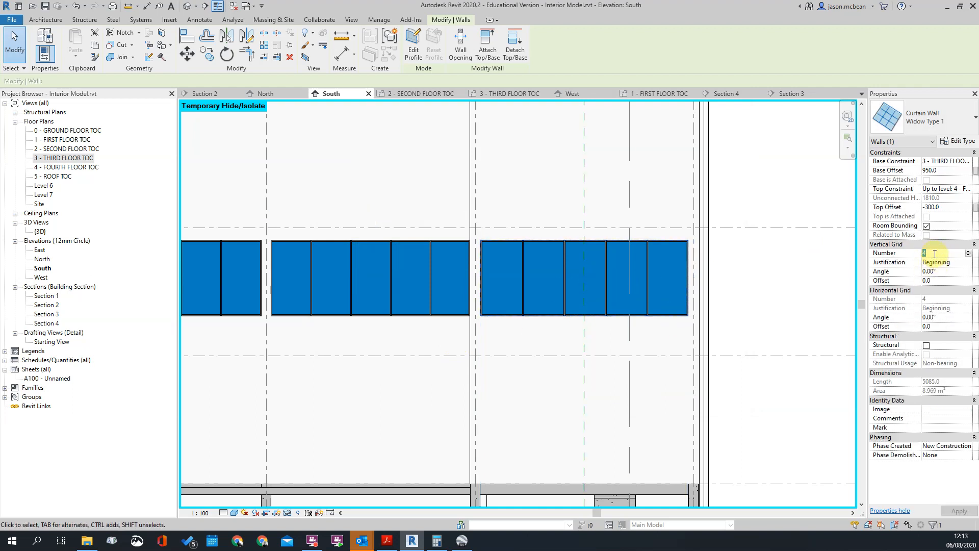
click(763, 284)
scroll(767, 313, down, 2)
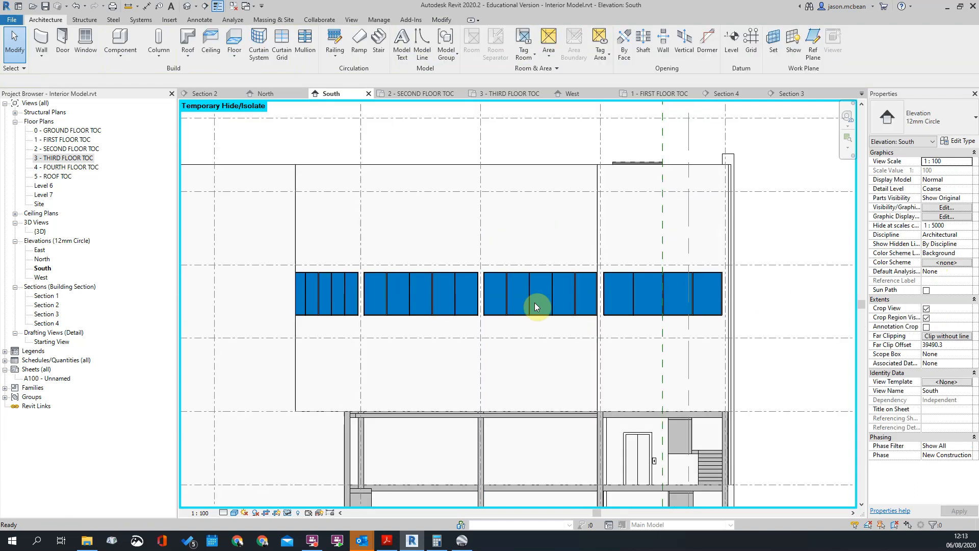
Select the two middle third-floor windows together and reduce their vertical grid number to give four panes each
click(567, 272)
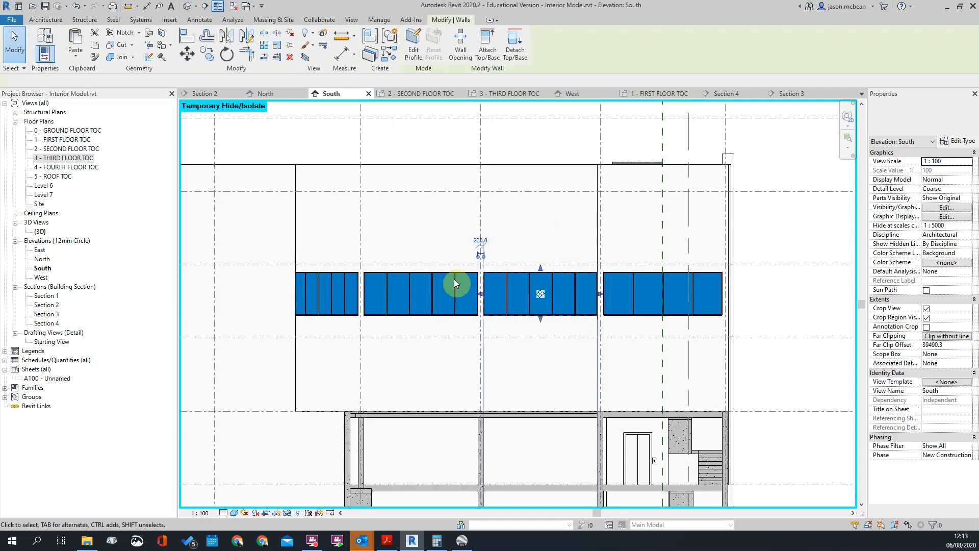
ctrl+click(410, 272)
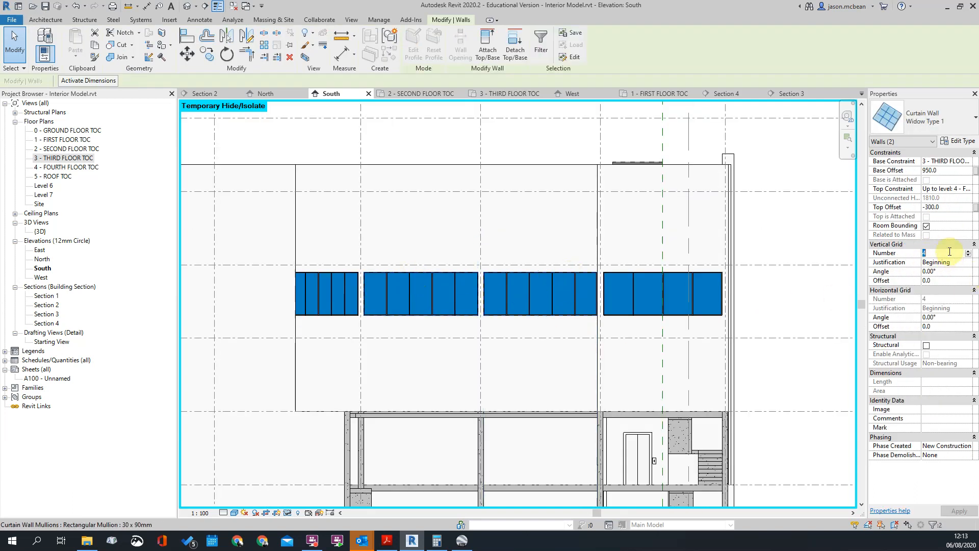
click(587, 335)
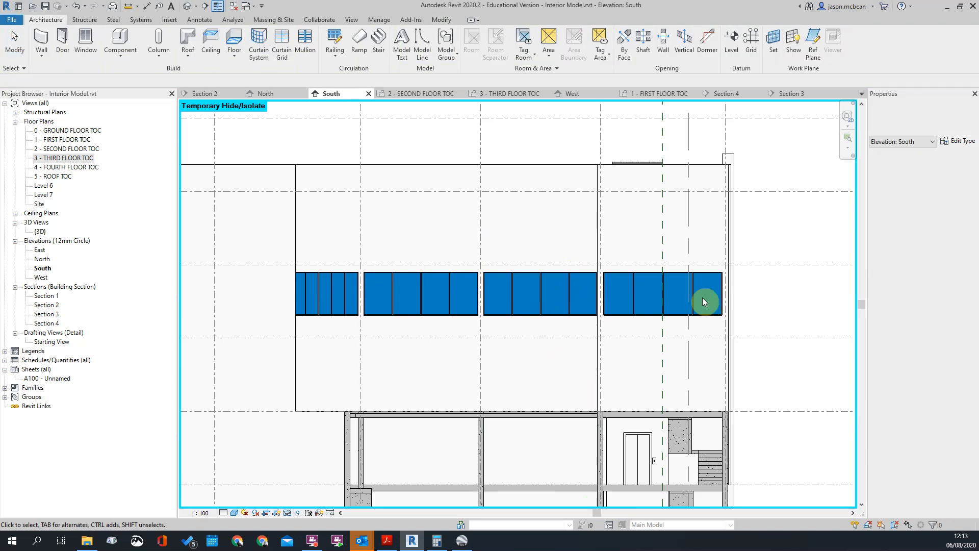
Compare the third-floor windows' pane divisions in the South elevation with the real facade in Google Earth Pro's street view
scroll(702, 298, up, 3)
scroll(506, 256, down, 2)
scroll(540, 289, down, 2)
scroll(571, 396, up, 2)
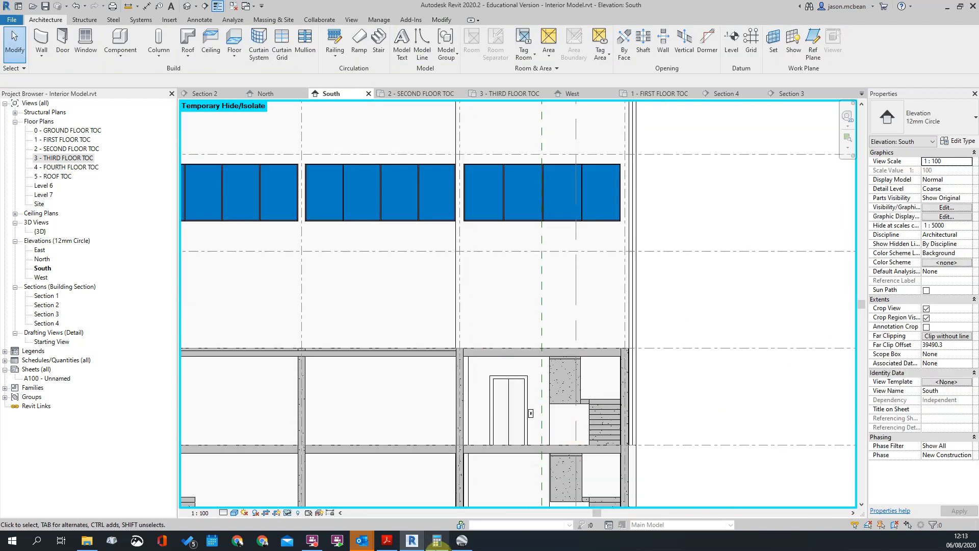
click(461, 541)
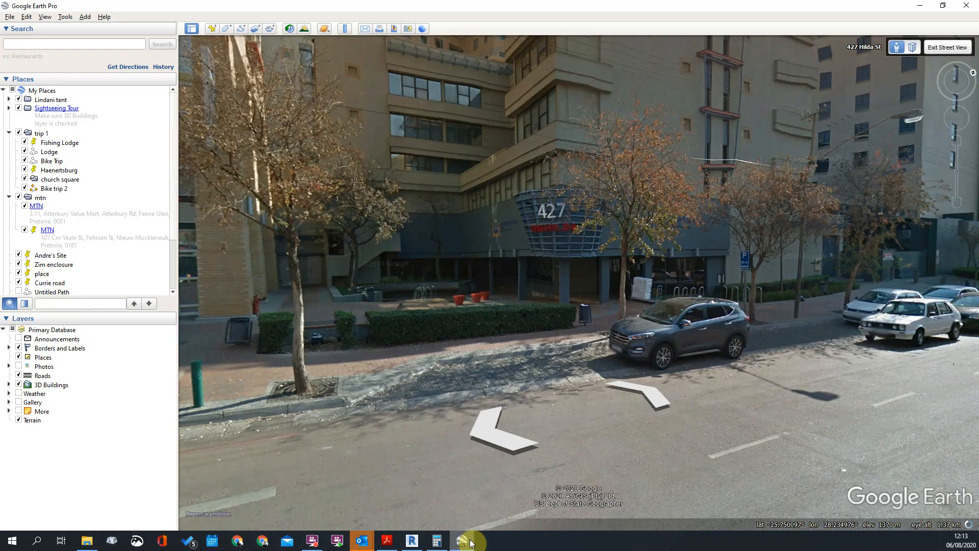
click(462, 541)
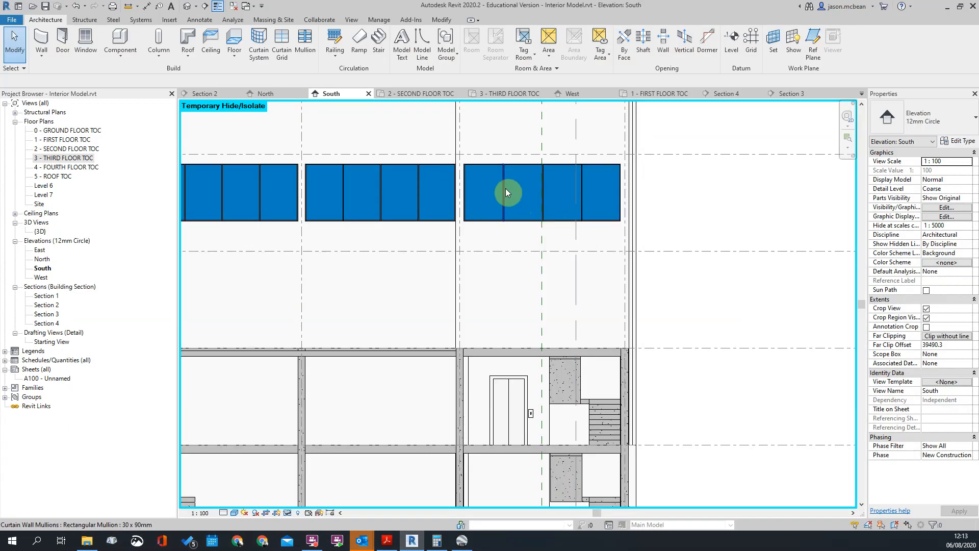
click(461, 541)
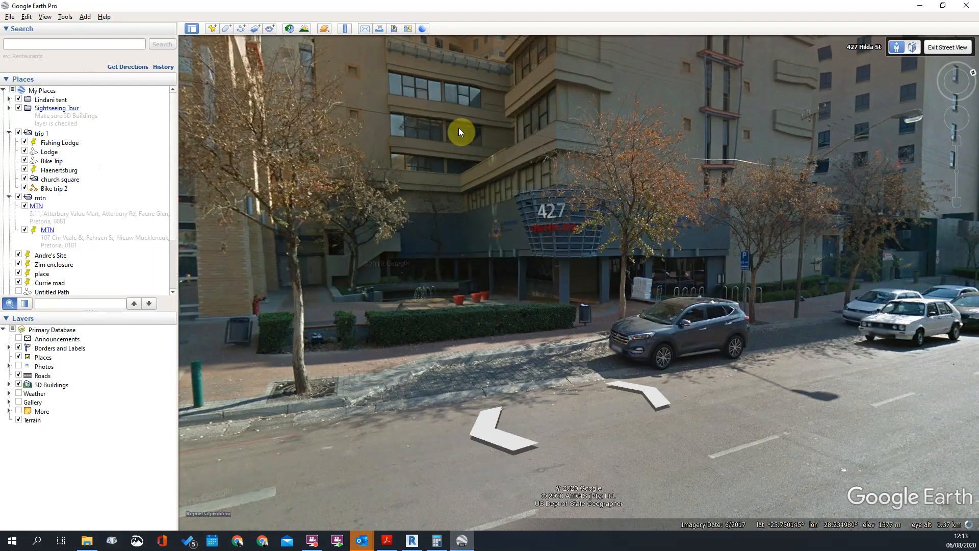
Switch back to Revit and set the easternmost third-floor window's vertical grid number to 4
click(461, 541)
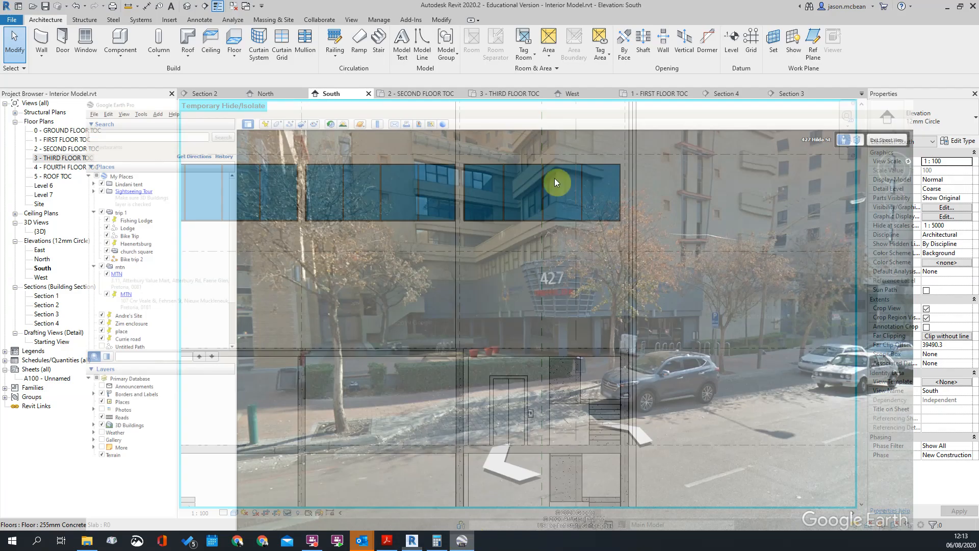
click(944, 255)
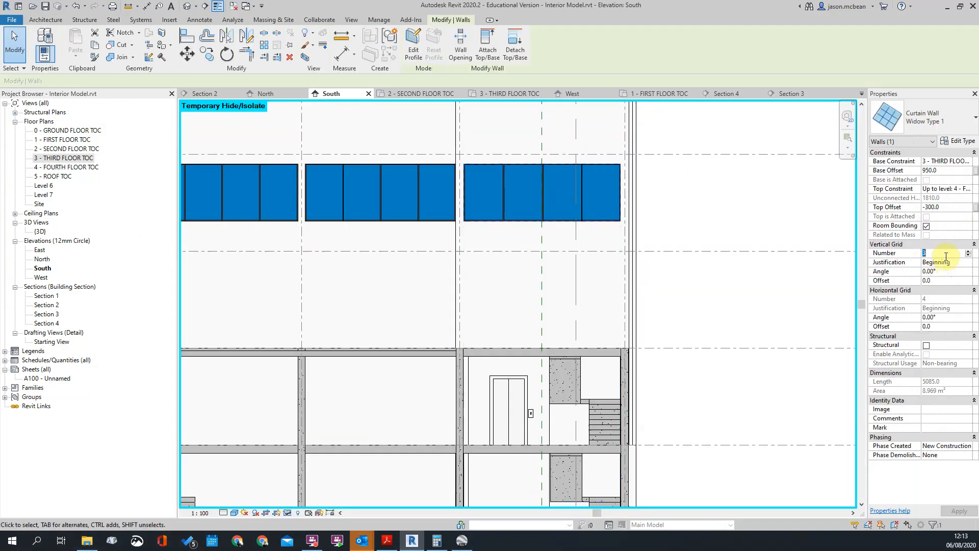
text(4)
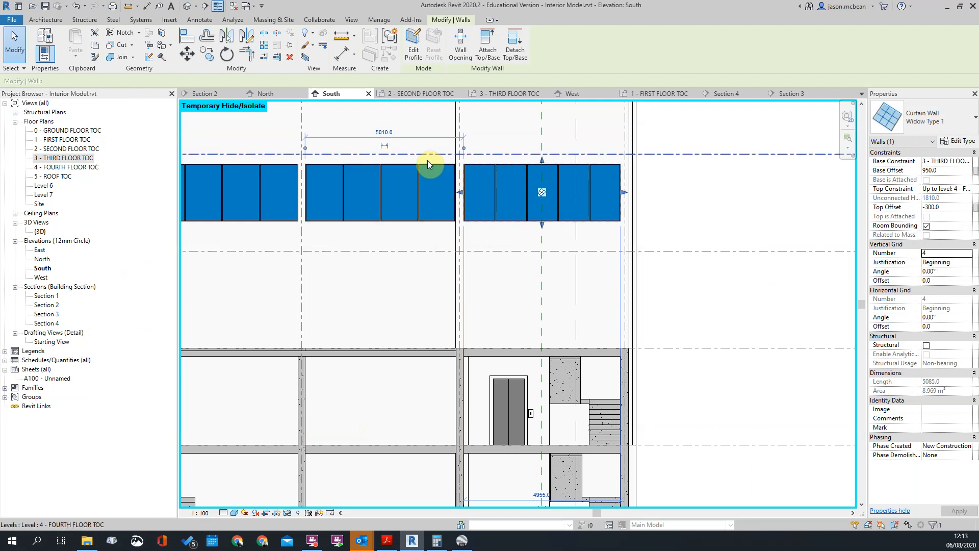
Set the vertical grid number to 4 for the third-floor window immediately west of the easternmost one
click(421, 167)
click(942, 245)
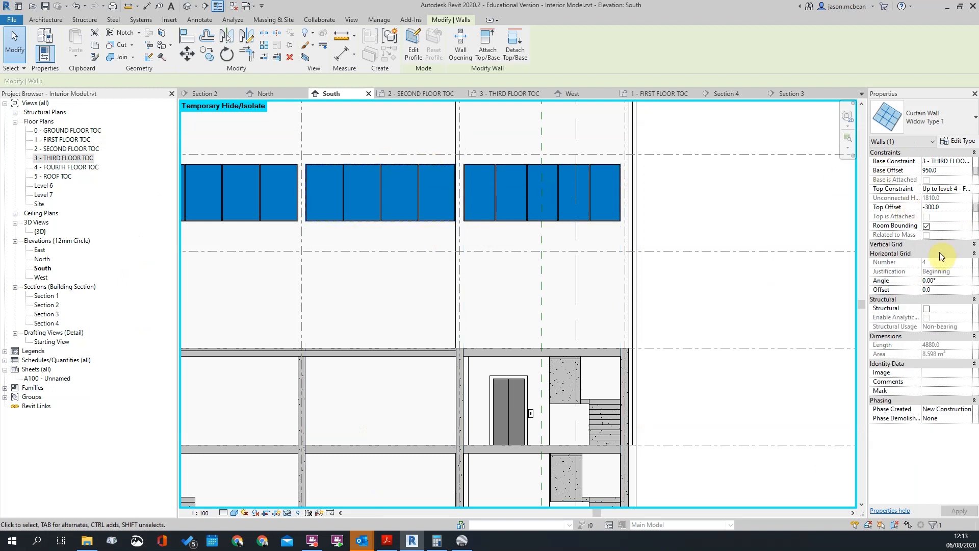
click(938, 253)
text(4)
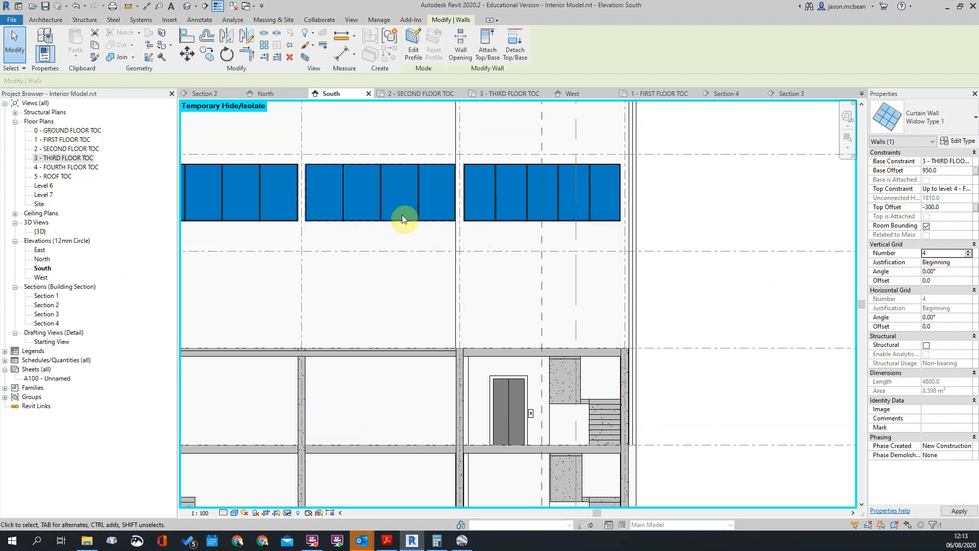
key(Escape)
Add a one-segment horizontal curtain grid at mid-height of the easternmost window's second pane, and try the same in the fourth pane
scroll(541, 180, up, 3)
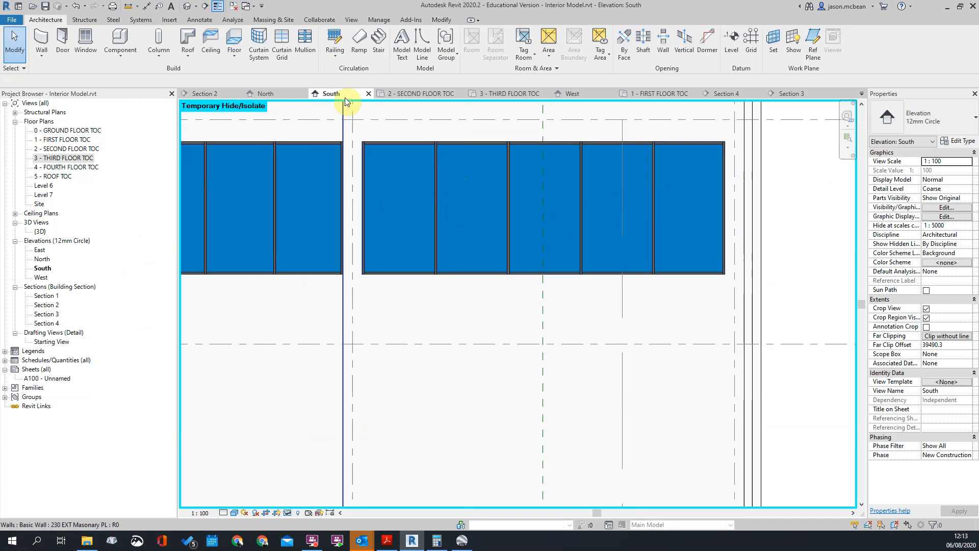
click(293, 44)
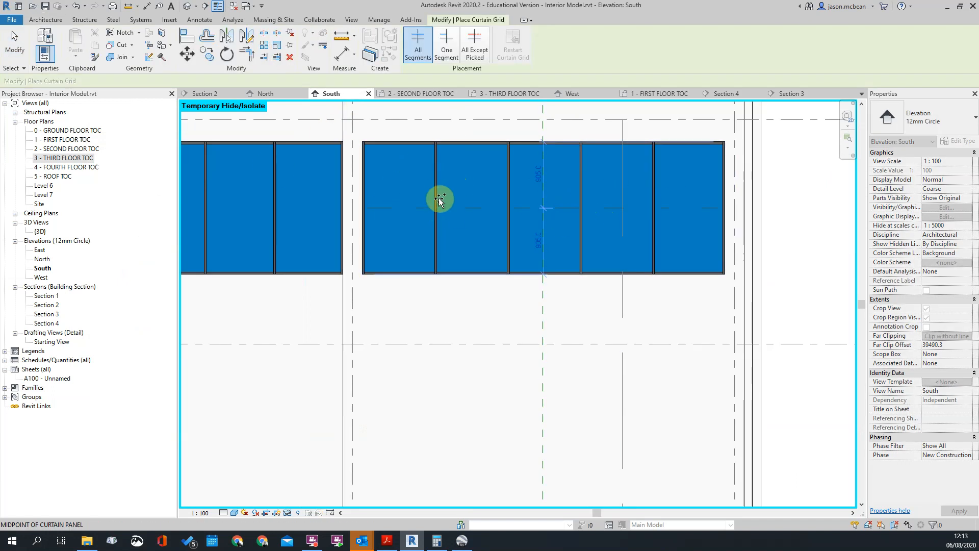
click(446, 45)
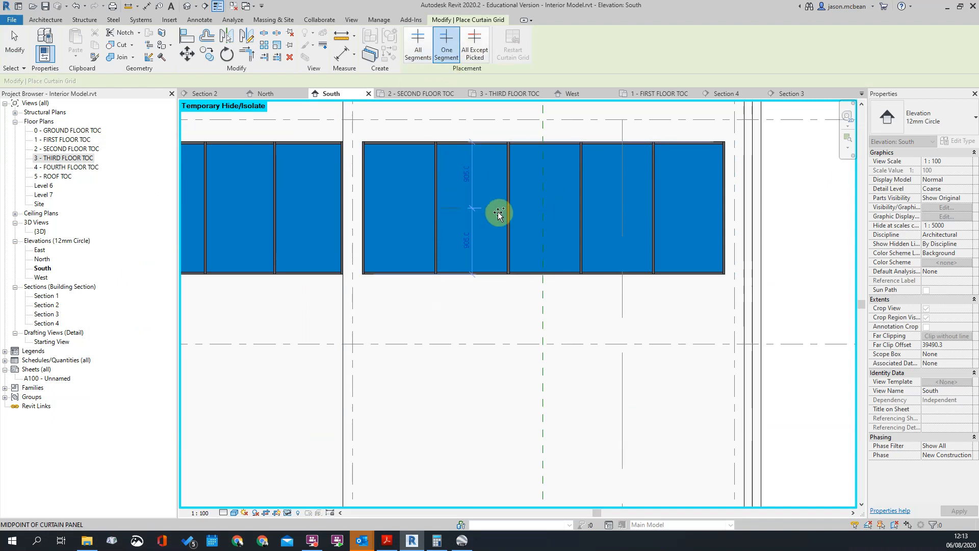
click(467, 208)
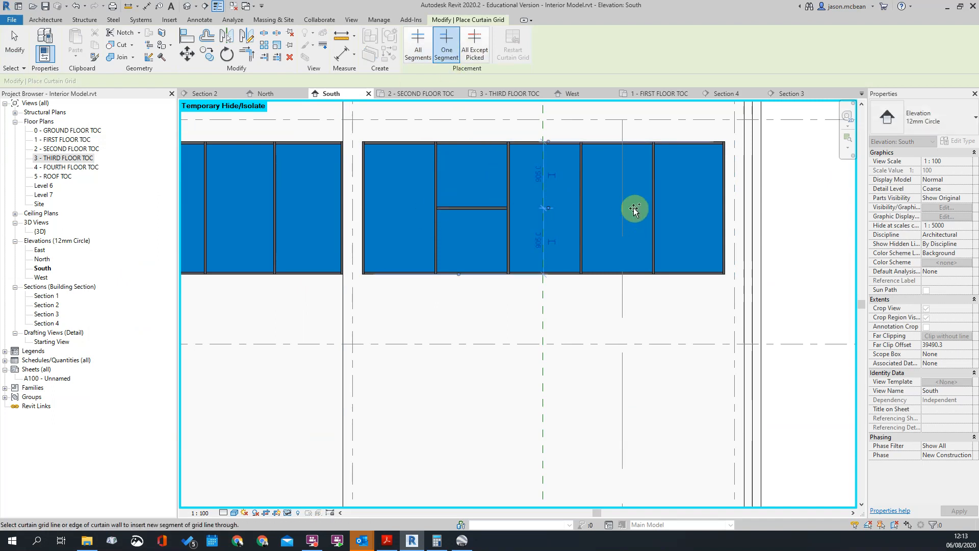
click(586, 209)
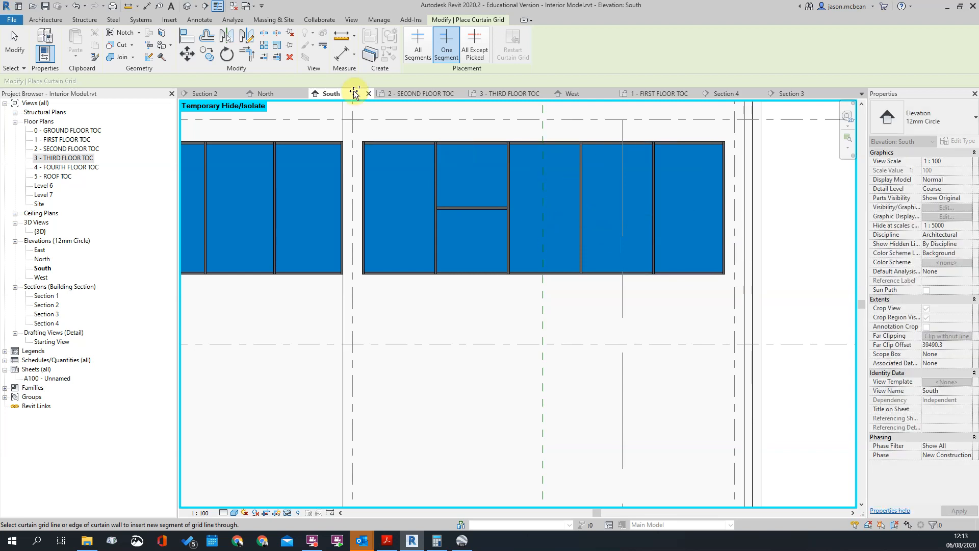
Place a one-segment horizontal curtain grid across the fourth pane, slightly above the height of the second pane's divider
key(Escape)
click(460, 207)
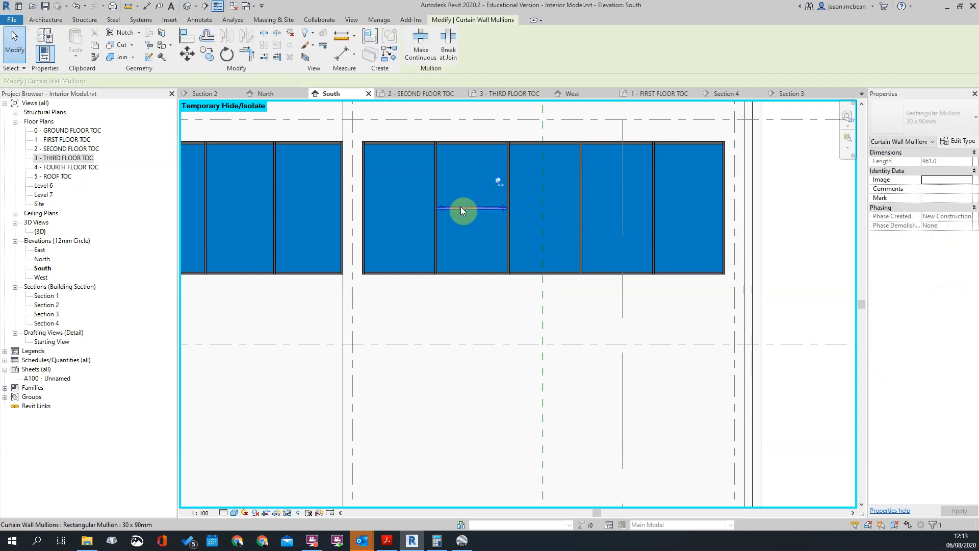
scroll(460, 206, up, 5)
key(Escape)
scroll(480, 205, down, 4)
scroll(724, 194, up, 3)
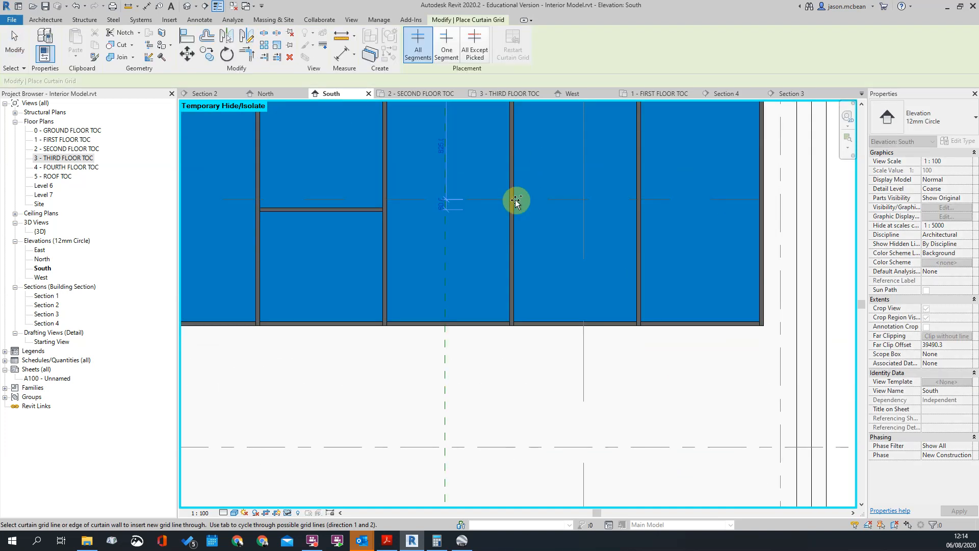
click(446, 44)
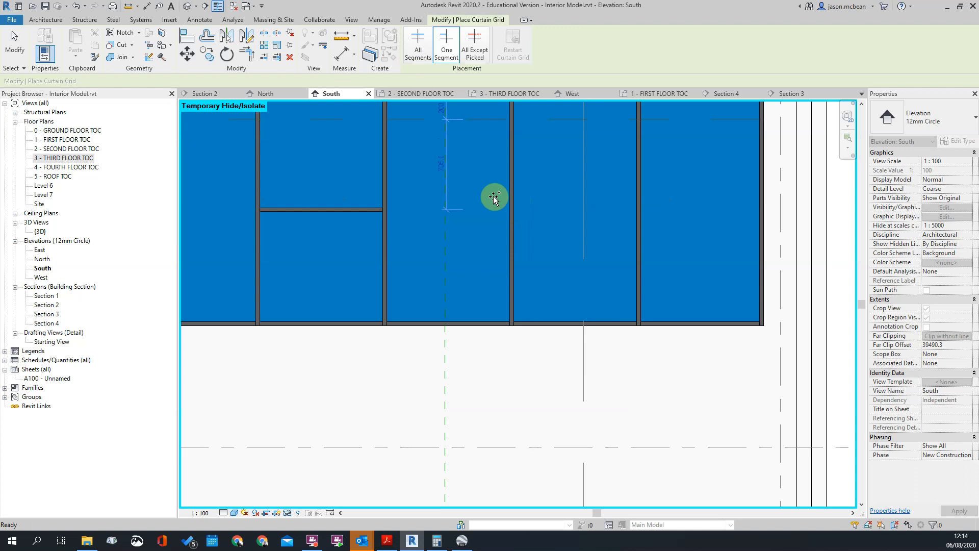
click(524, 193)
key(Escape)
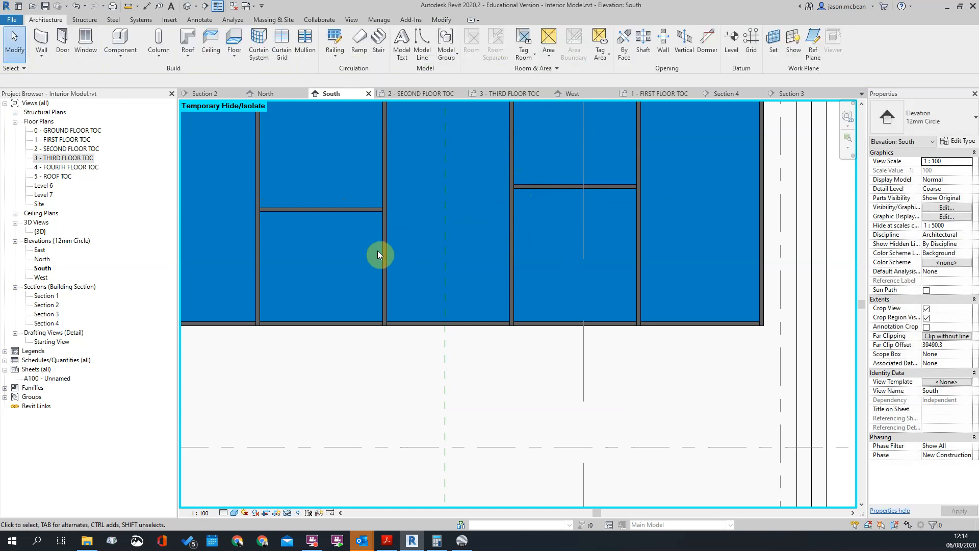
Try to align the fourth pane's horizontal divider with the second pane's divider
click(348, 210)
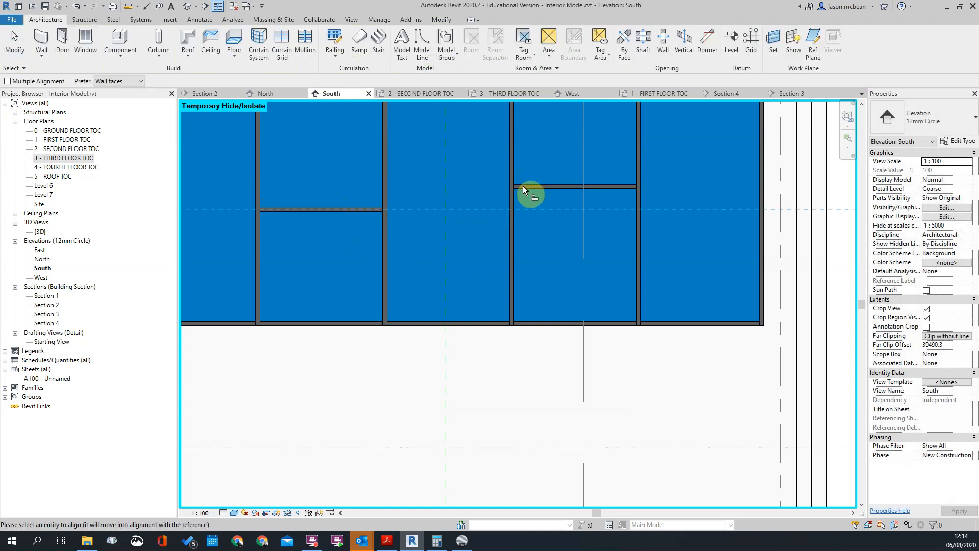
click(524, 185)
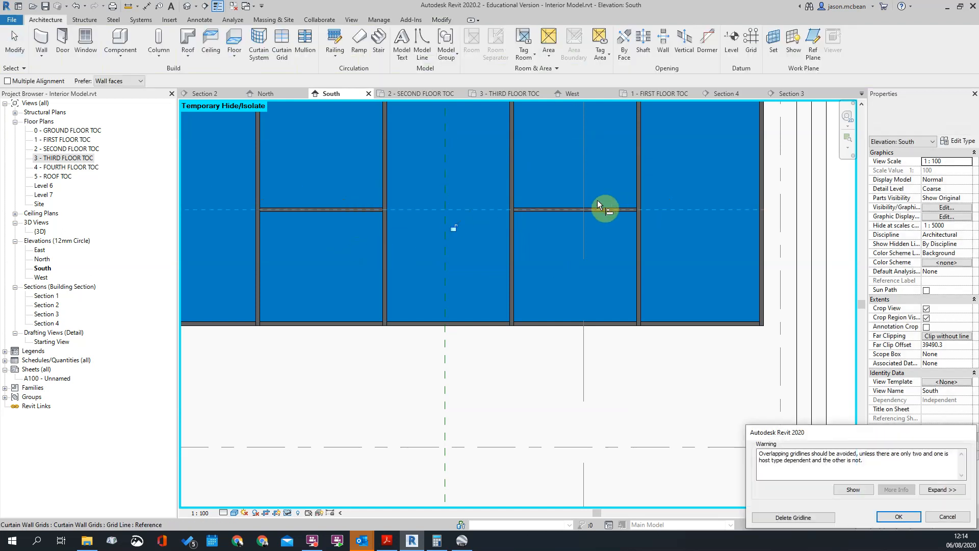
key(Escape)
Remove the horizontal divider from the easternmost window's fourth pane
click(550, 185)
key(Escape)
click(576, 185)
key(Delete)
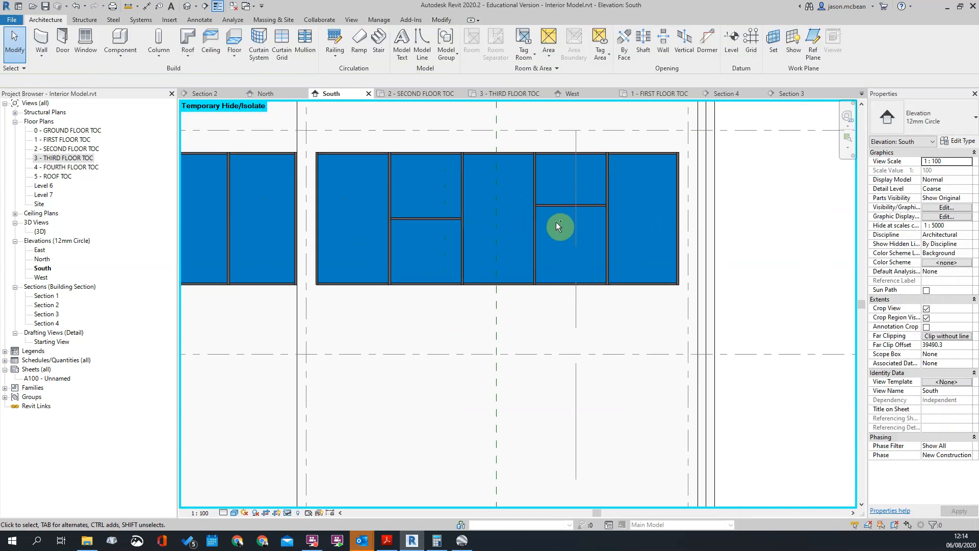
scroll(575, 219, down, 2)
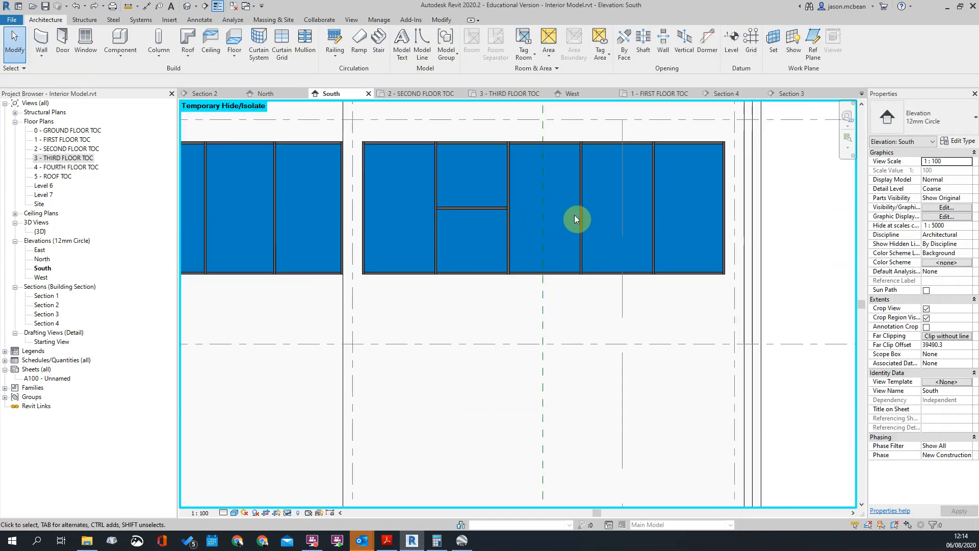
Select the curtain grid line behind the second pane's horizontal mullion to check how far it extends
click(480, 209)
key(Escape)
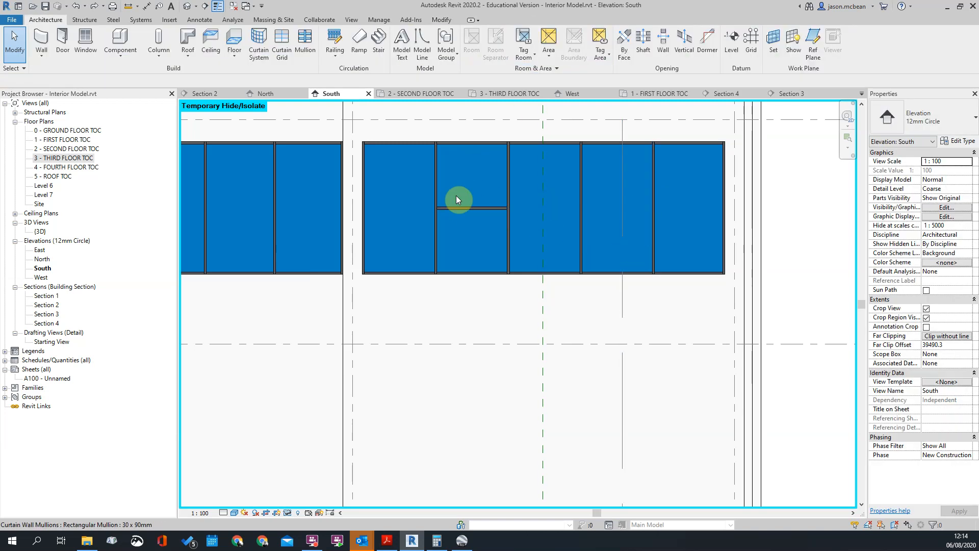
key(Tab)
click(476, 207)
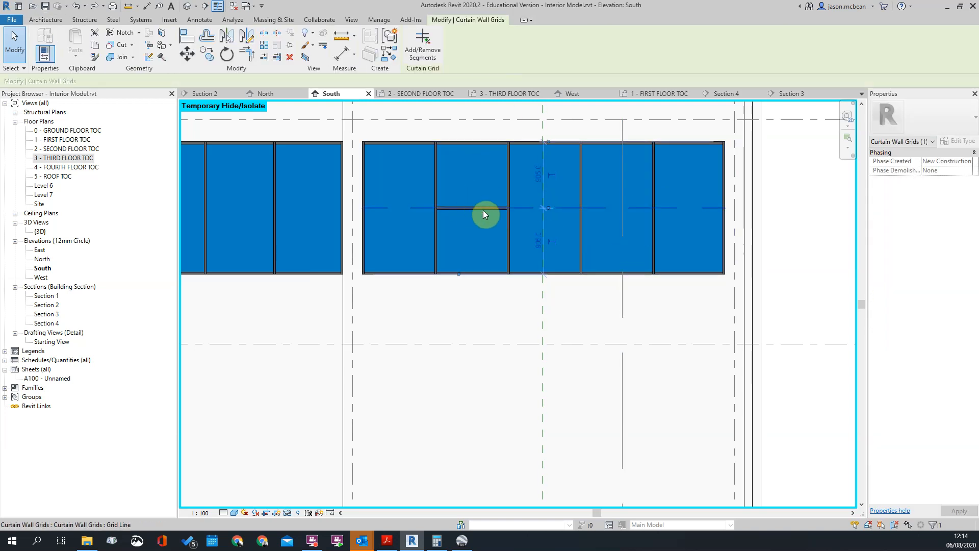
click(629, 176)
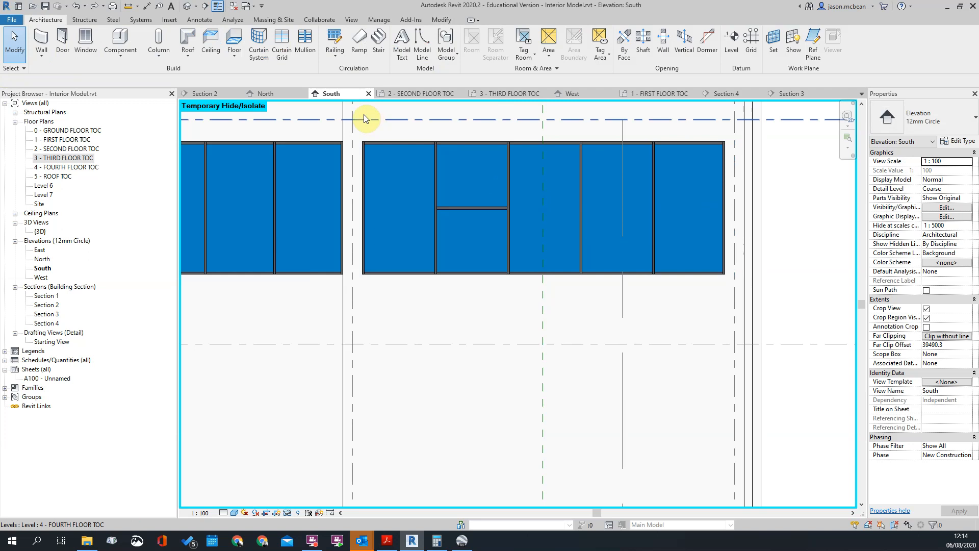
click(308, 41)
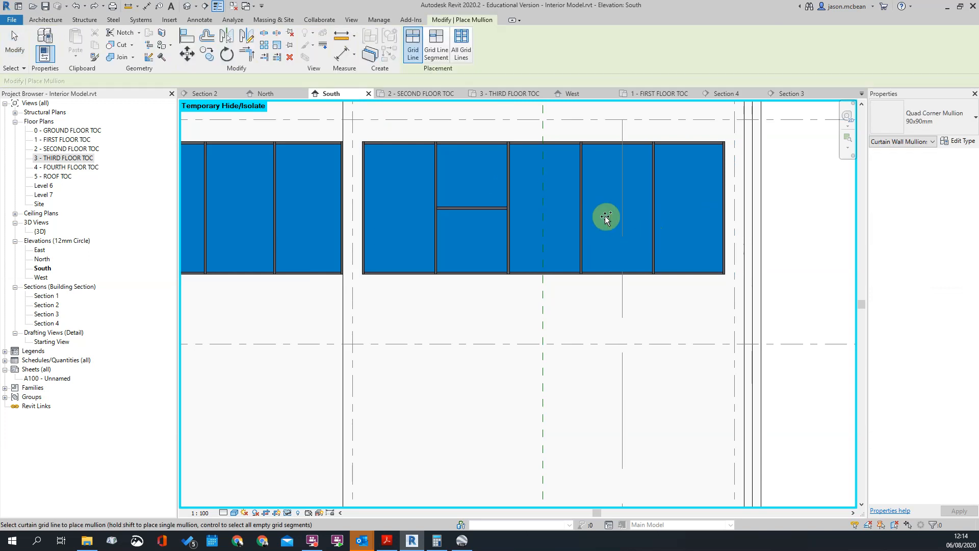
click(437, 46)
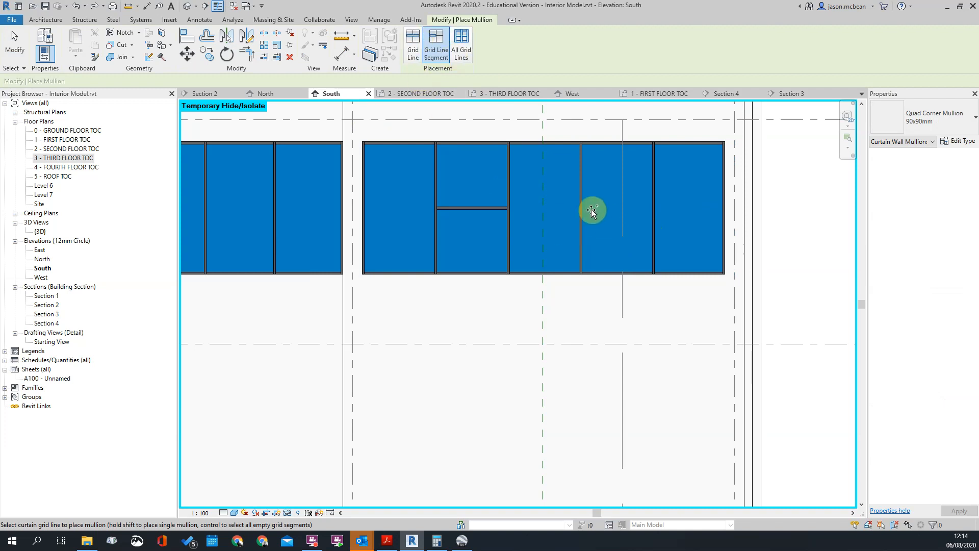
key(Escape)
key(Escape)
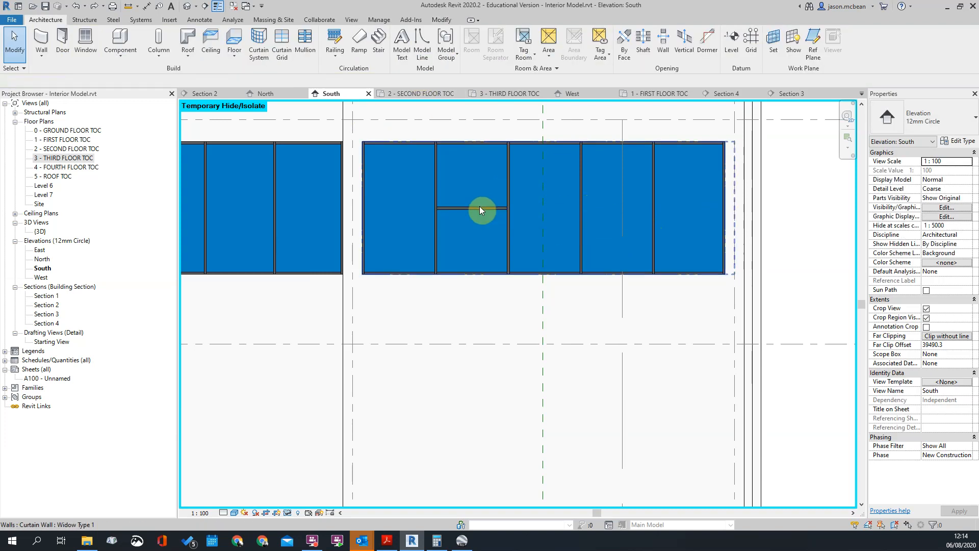
Delete the second pane's horizontal divider and place a new one-segment curtain grid at that pane's mid-height
click(479, 209)
key(Delete)
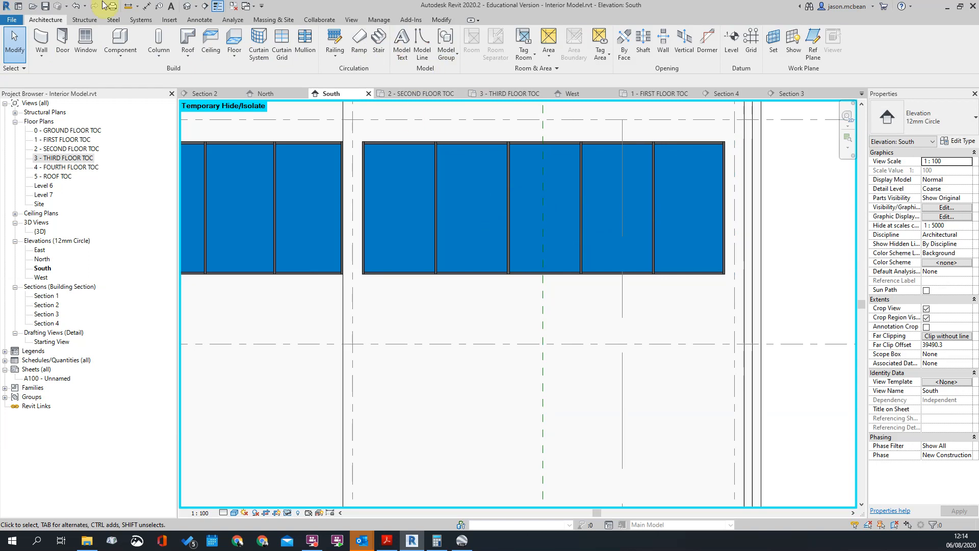
click(282, 43)
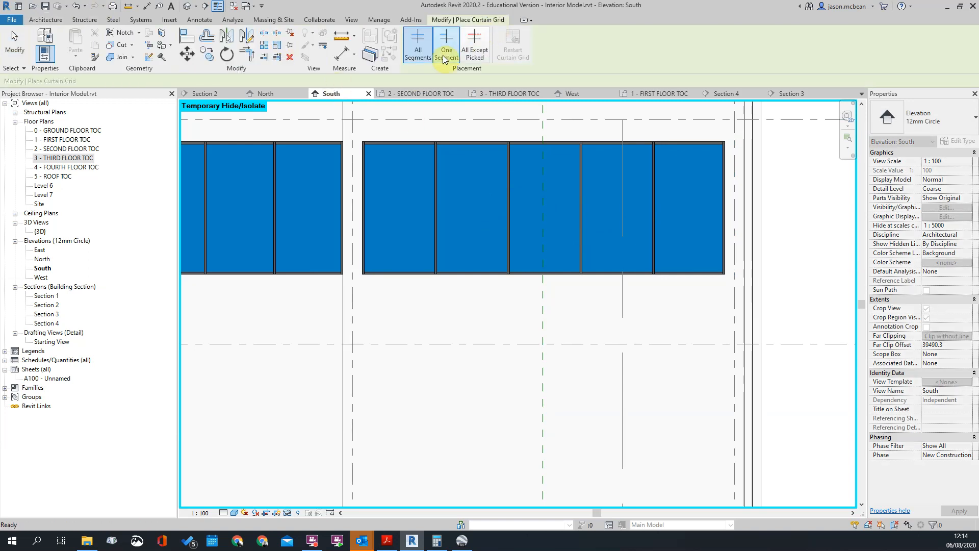
click(447, 53)
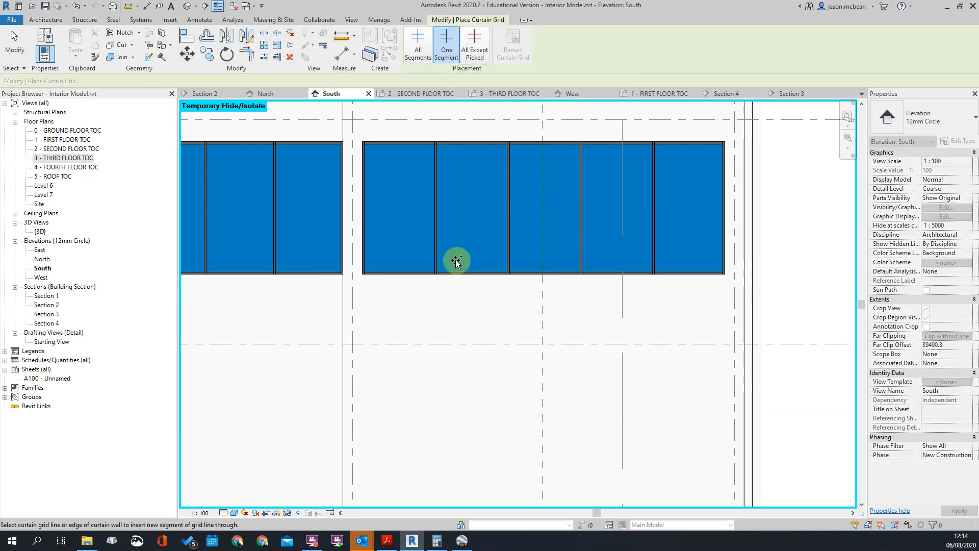
click(440, 212)
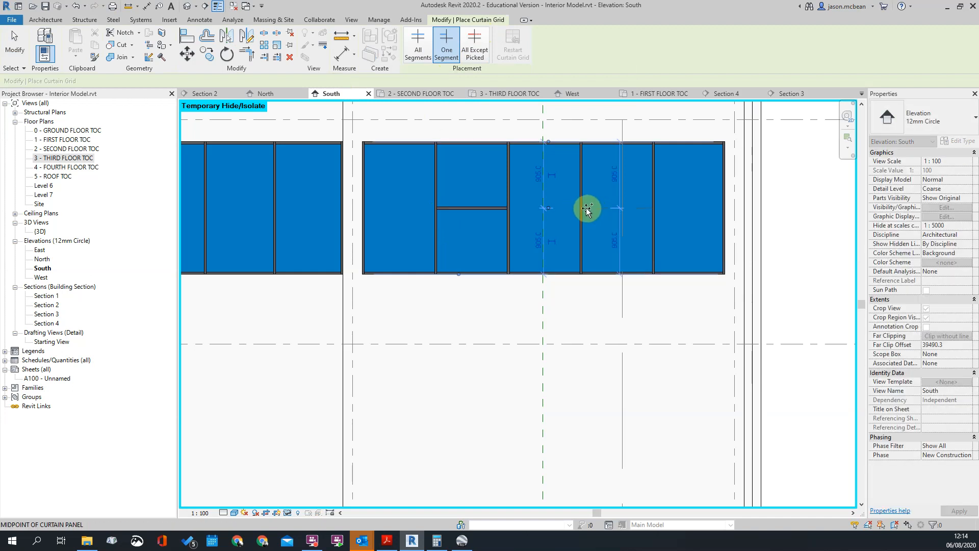
key(Escape)
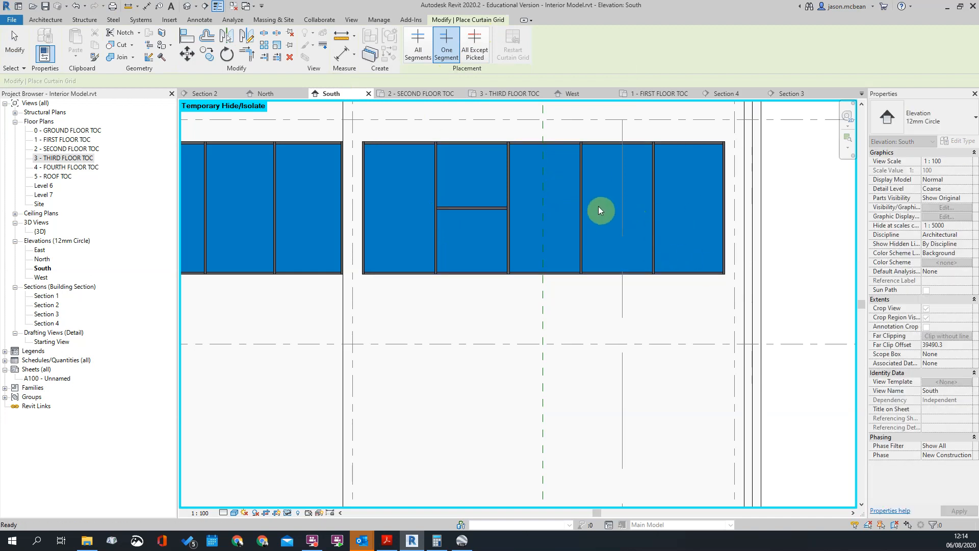
key(Escape)
click(306, 43)
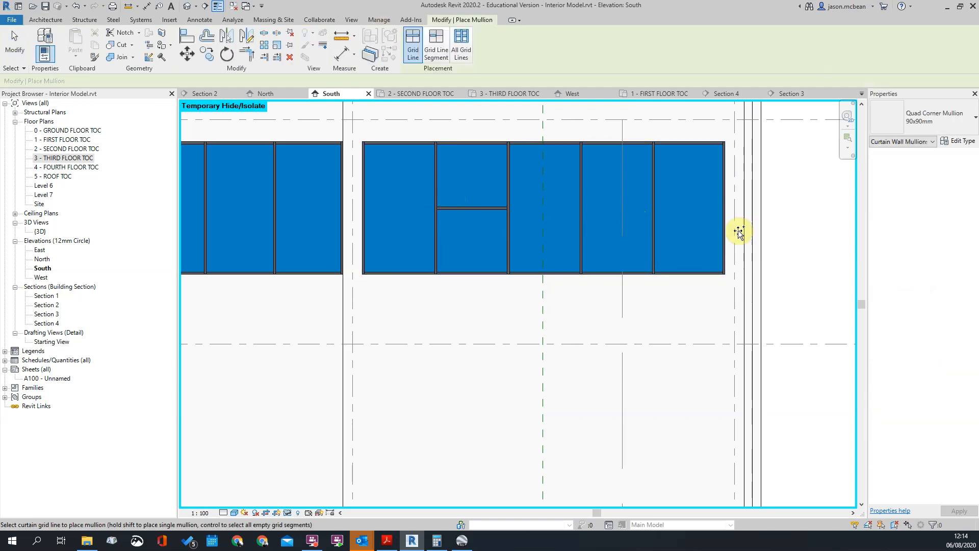
click(436, 46)
key(Escape)
Remove the re-added horizontal divider from the easternmost window's second pane
click(486, 208)
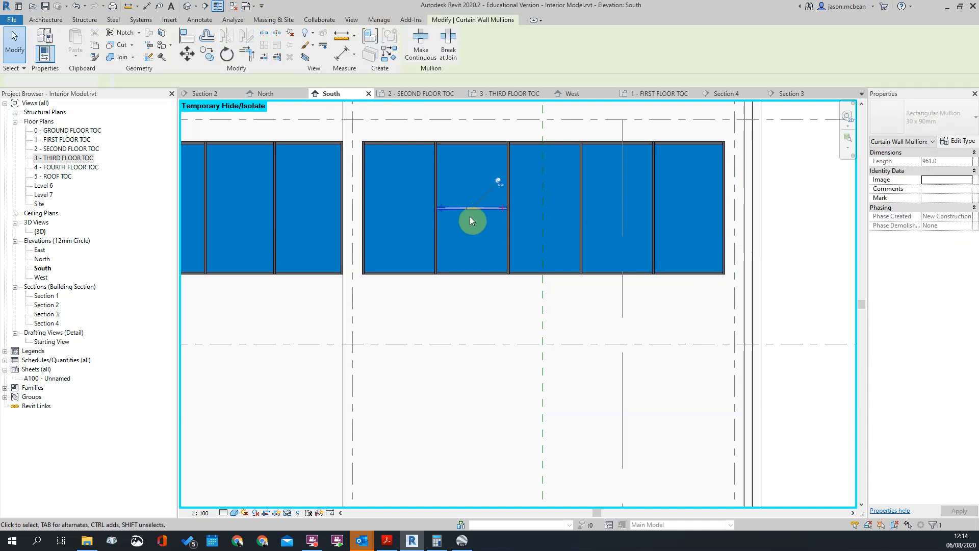
key(Escape)
click(514, 243)
key(Delete)
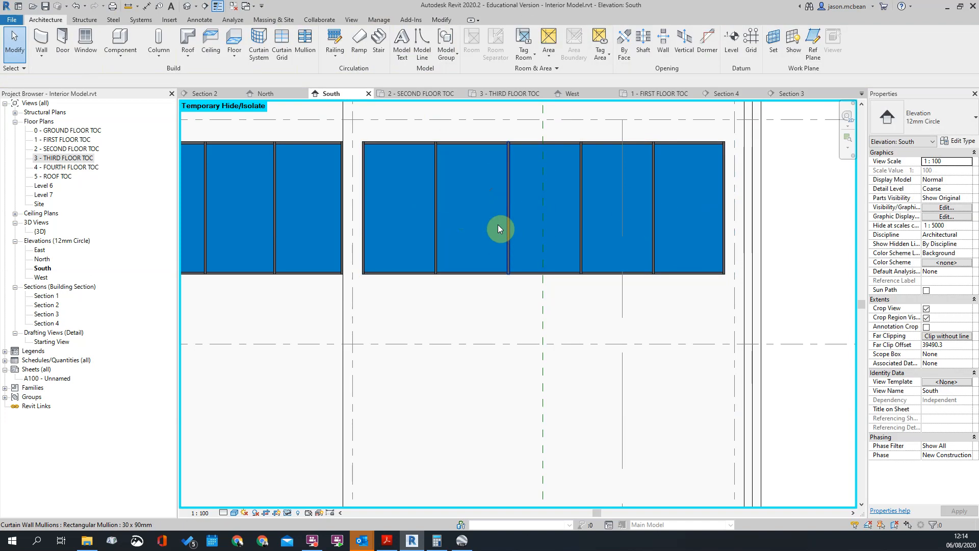
Place a horizontal curtain grid through all segments of the easternmost third-floor window at mid-height
click(294, 45)
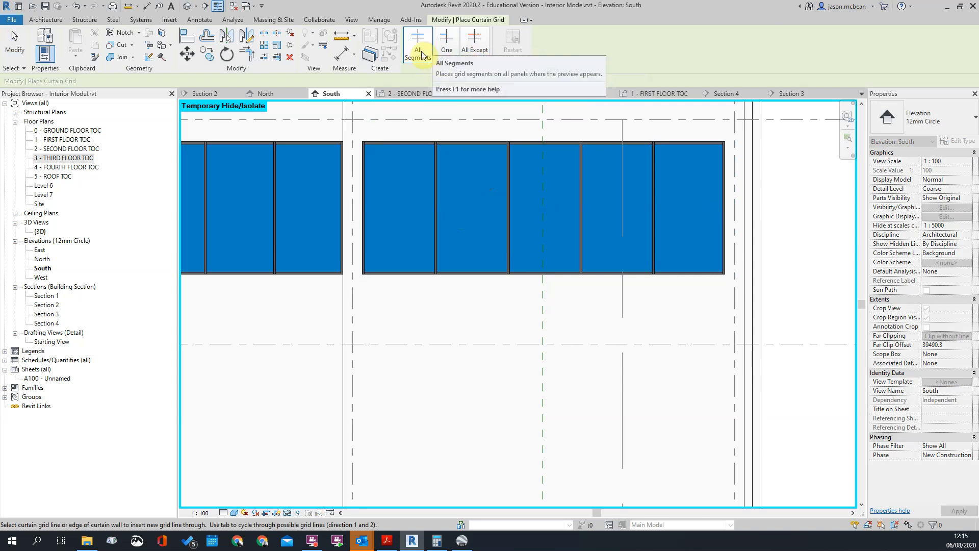
click(442, 214)
key(Escape)
Apply the all-segments grid at mid-height of the easternmost window, then delete the horizontal mullion in its first pane
click(416, 210)
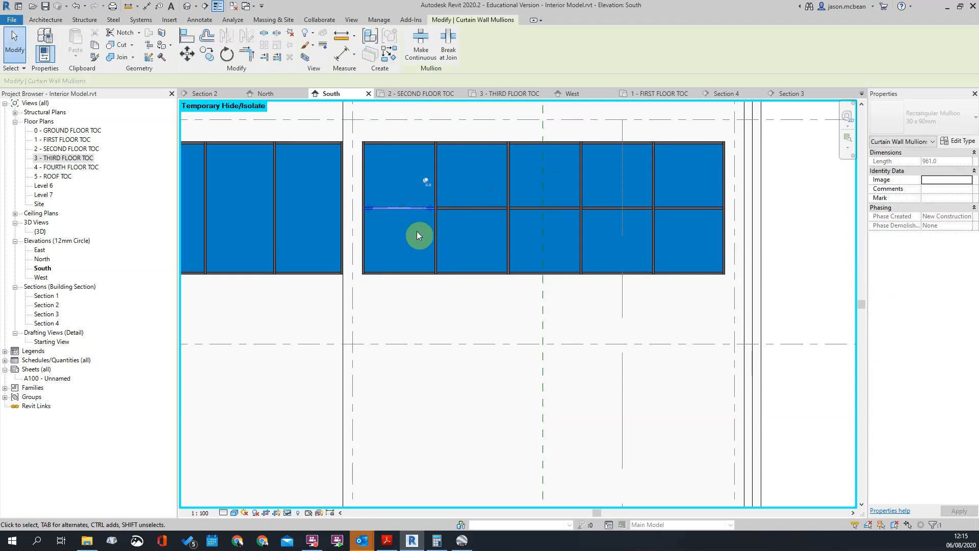
key(Delete)
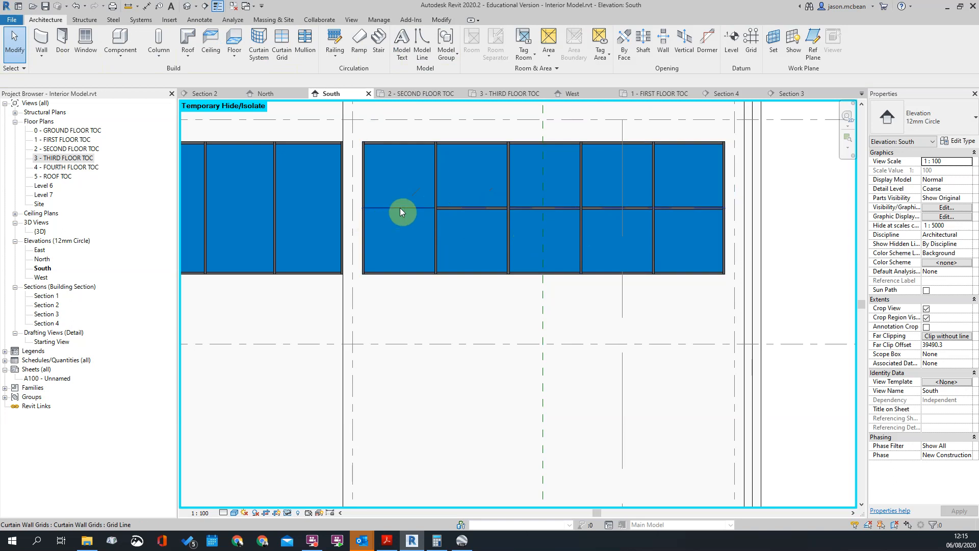
key(Tab)
key(Tab)
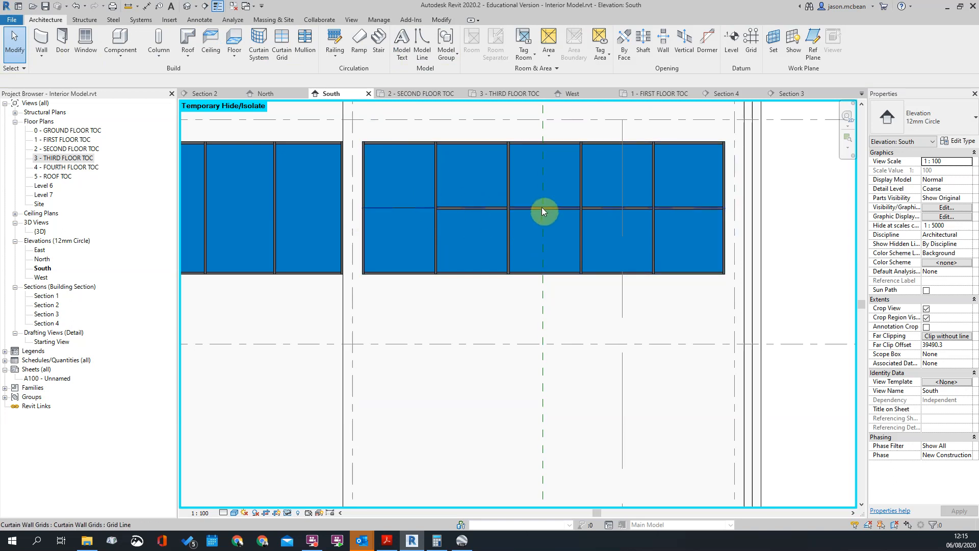
click(542, 207)
key(Escape)
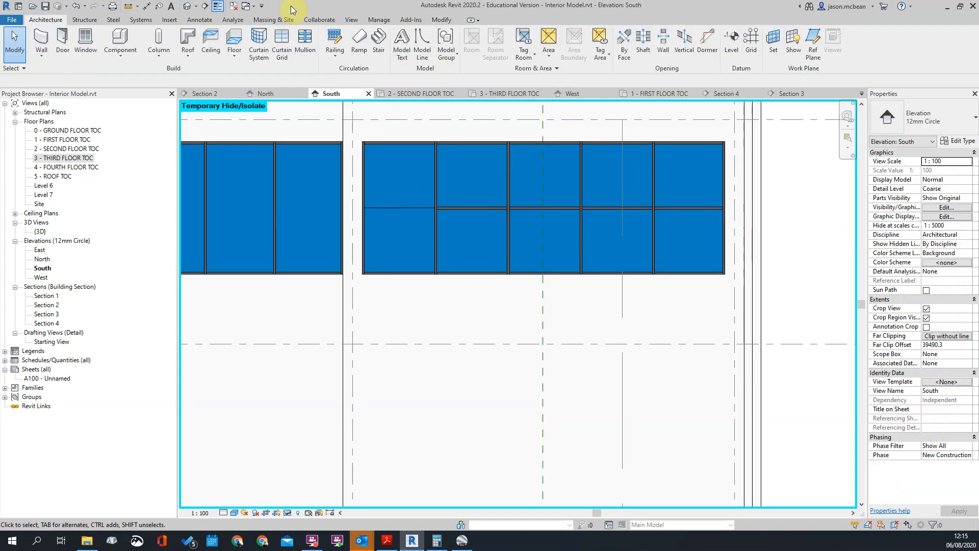
Try an All Except Picked curtain grid in the first pane, then undo back to the window's original vertical panes
click(282, 39)
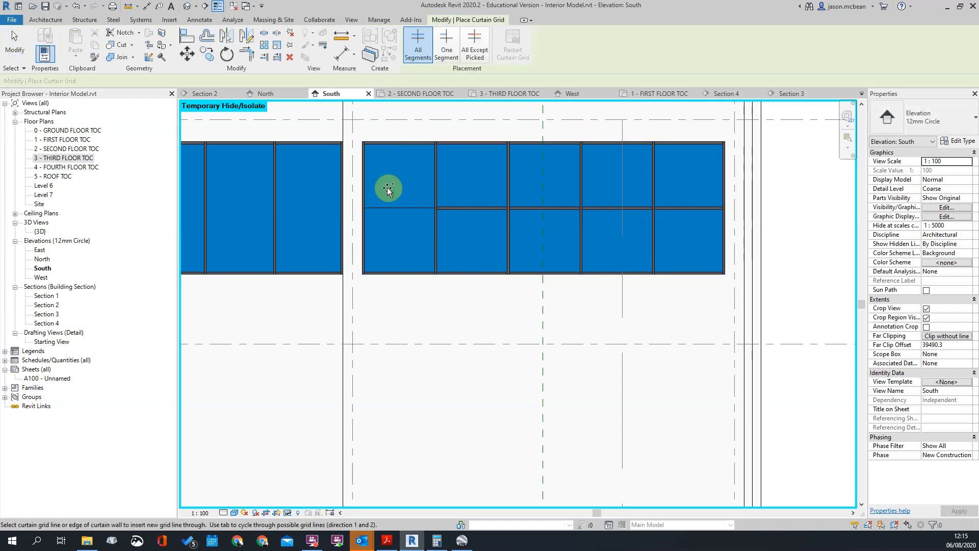
click(470, 53)
click(405, 224)
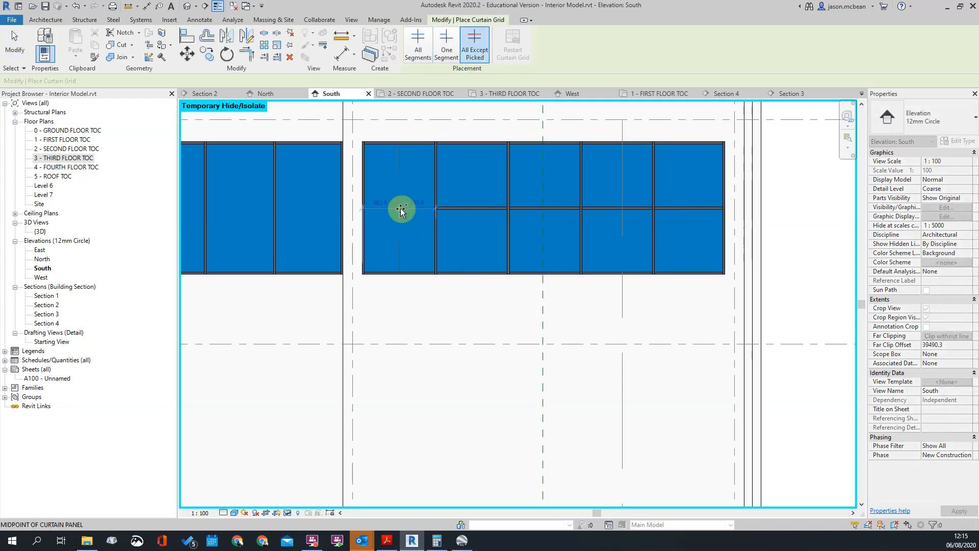
key(Escape)
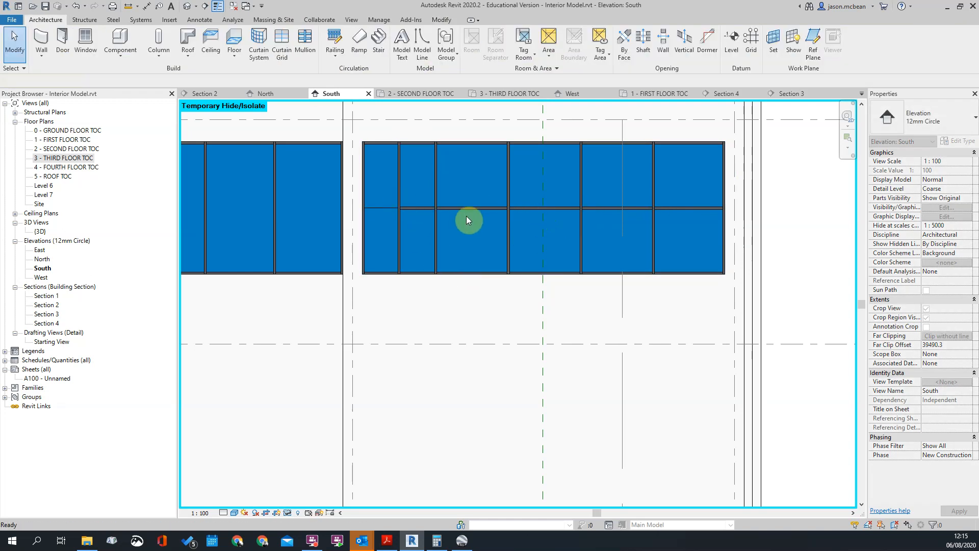
key(ctrl+z)
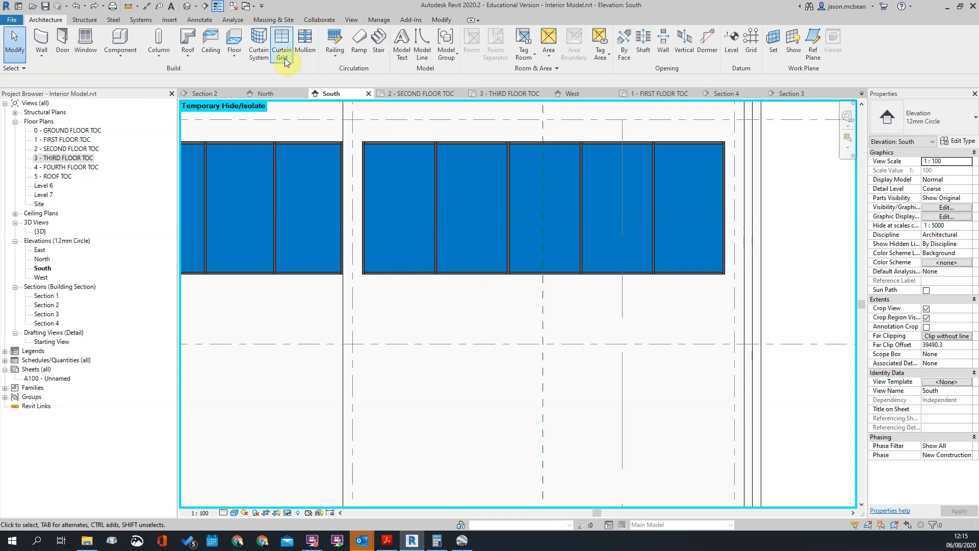
Place a mid-height horizontal curtain grid using All Except Picked, excluding the first, third and fifth panes of the easternmost window
click(281, 38)
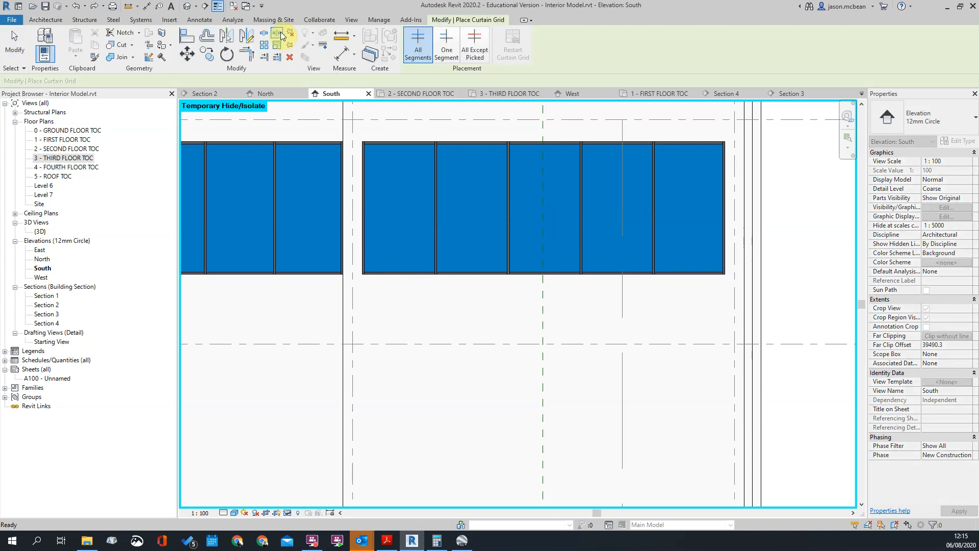
click(470, 45)
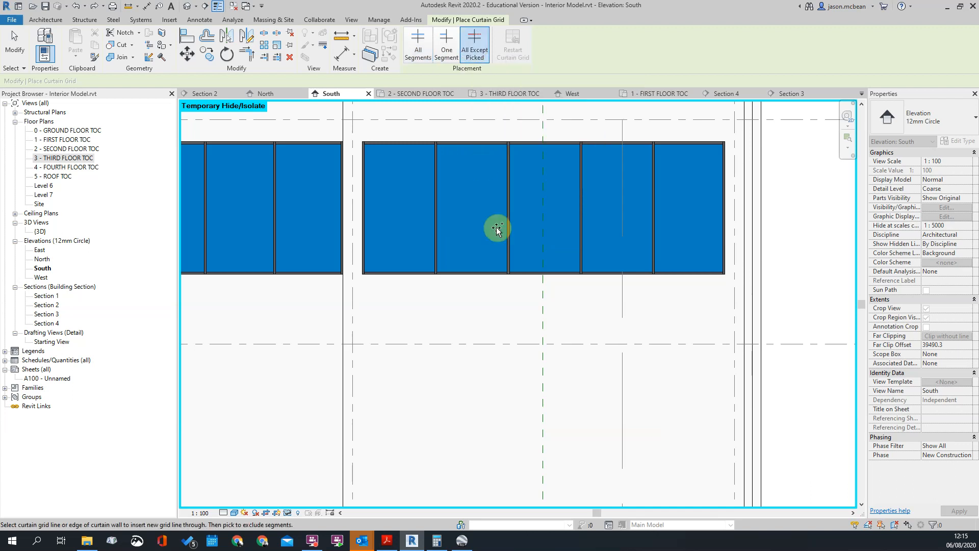
click(439, 210)
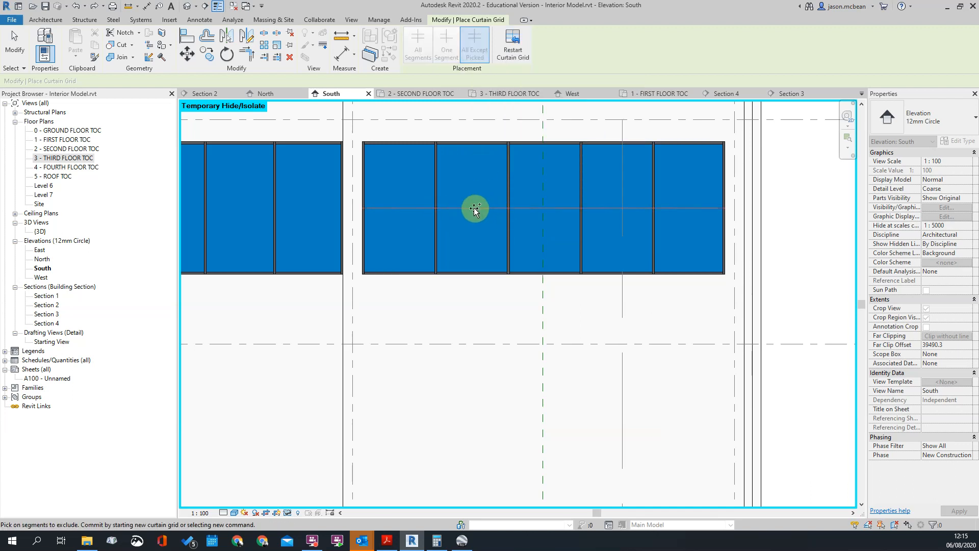
click(617, 210)
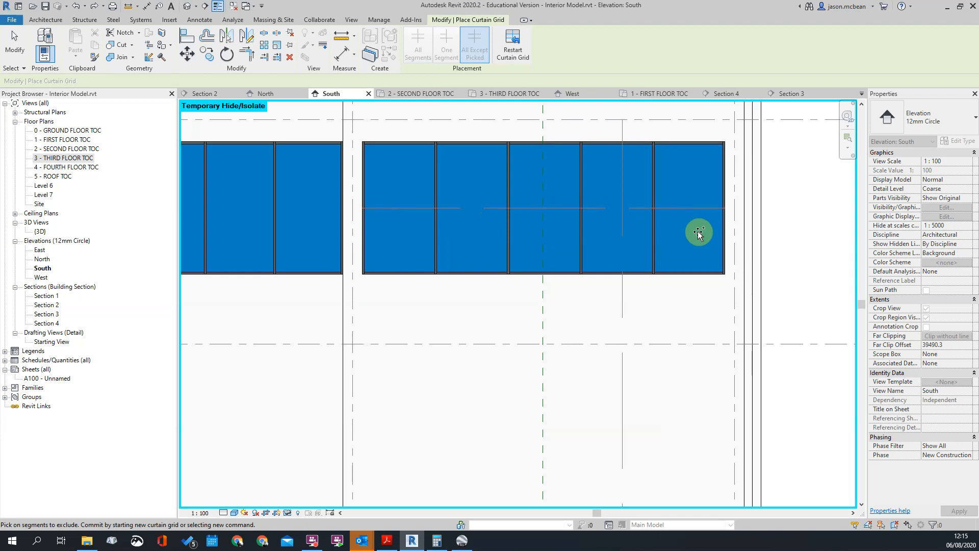
click(403, 208)
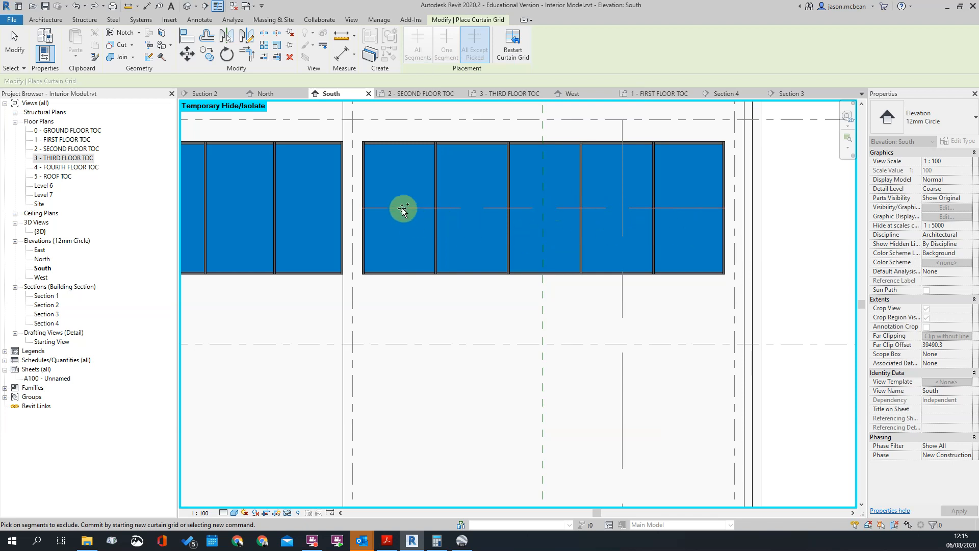
click(615, 206)
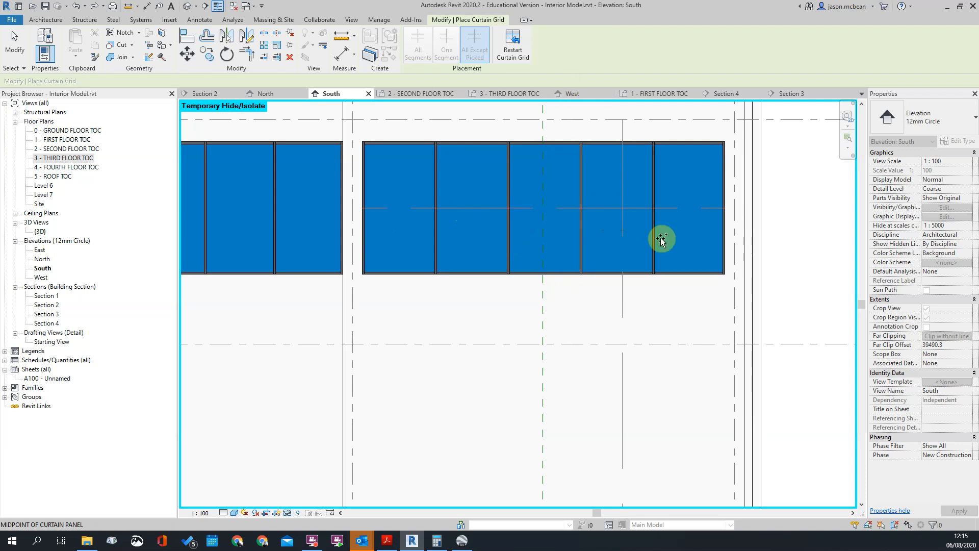
key(Escape)
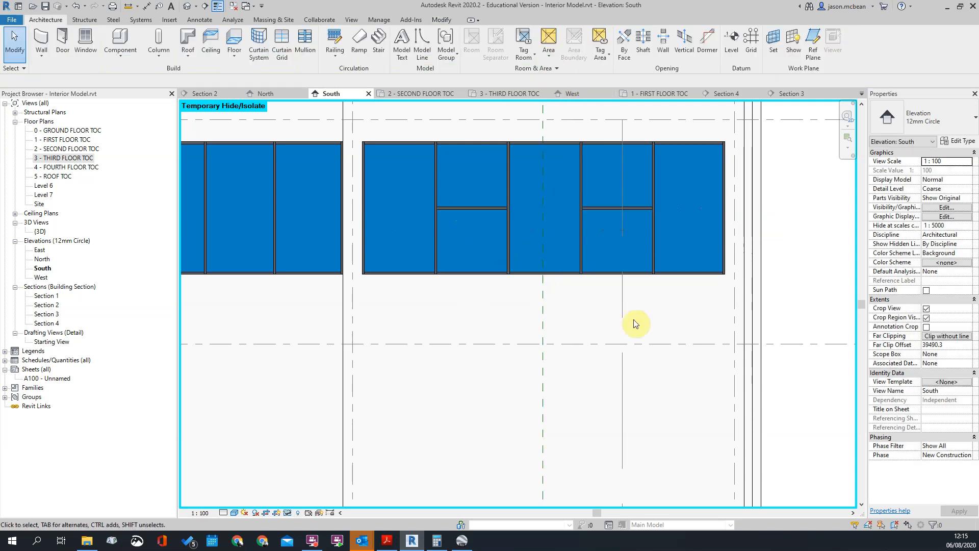
Select the upper glazed panel in the easternmost window's second pane to check its panel properties
scroll(633, 319, down, 2)
scroll(617, 250, down, 1)
scroll(707, 252, up, 4)
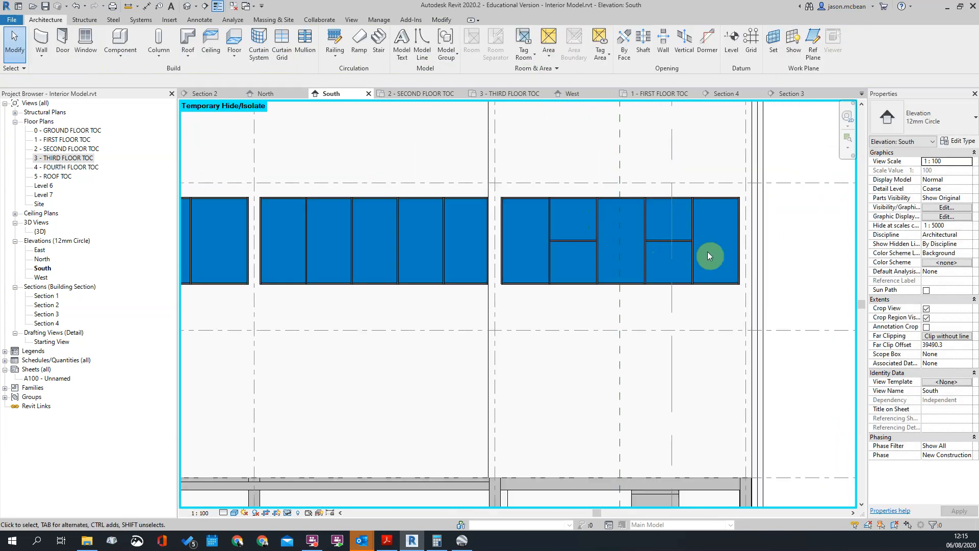
scroll(745, 232, up, 3)
scroll(451, 171, down, 3)
scroll(438, 159, up, 2)
key(Tab)
key(Tab)
key(Tab)
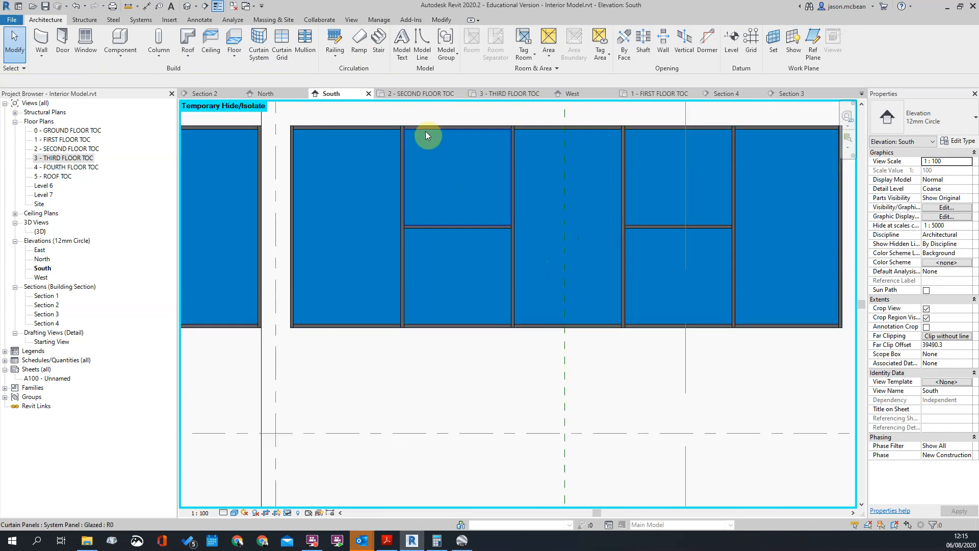
click(425, 131)
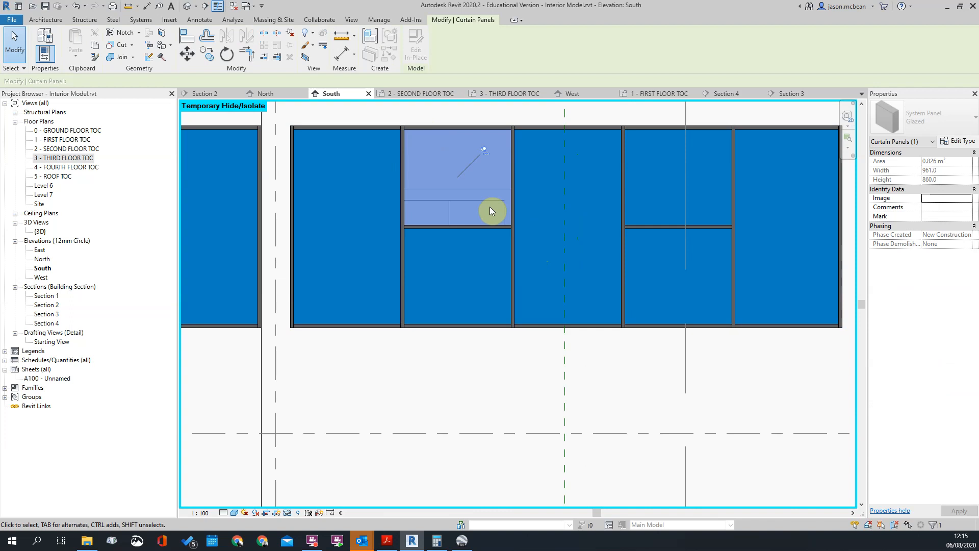
key(Escape)
scroll(538, 240, down, 2)
scroll(602, 204, up, 2)
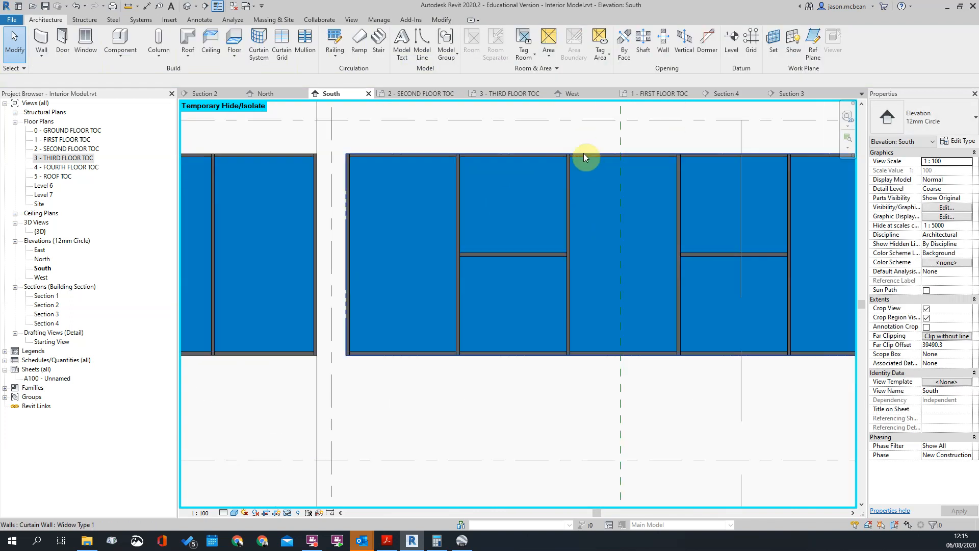
click(473, 157)
key(Escape)
scroll(602, 202, down, 5)
scroll(648, 257, up, 3)
scroll(563, 235, down, 3)
scroll(603, 253, up, 2)
middle_drag(314, 216, 401, 194)
scroll(400, 195, up, 1)
scroll(298, 224, down, 6)
scroll(463, 222, up, 10)
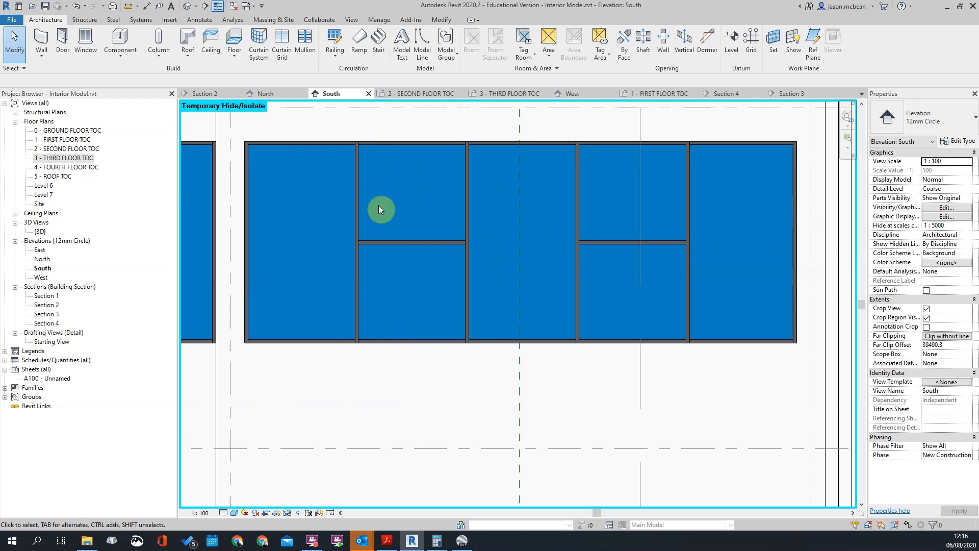
Change the second pane's upper glazed panel to the Doors_Sgl_Glass_1 type Glass_Panel-12mm_Thickness and inspect the replacement
key(Tab)
click(416, 146)
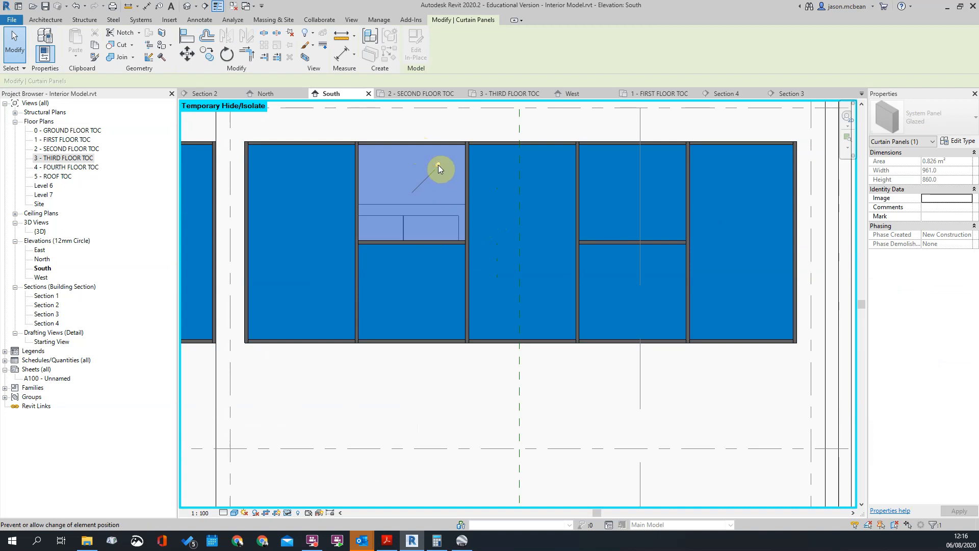
click(943, 120)
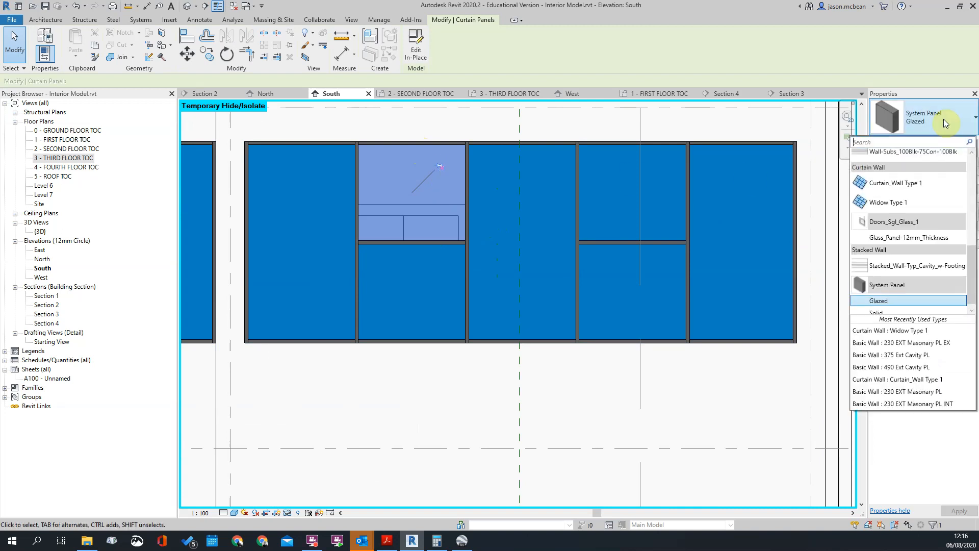
click(892, 238)
click(554, 236)
scroll(576, 237, down, 2)
scroll(497, 236, up, 2)
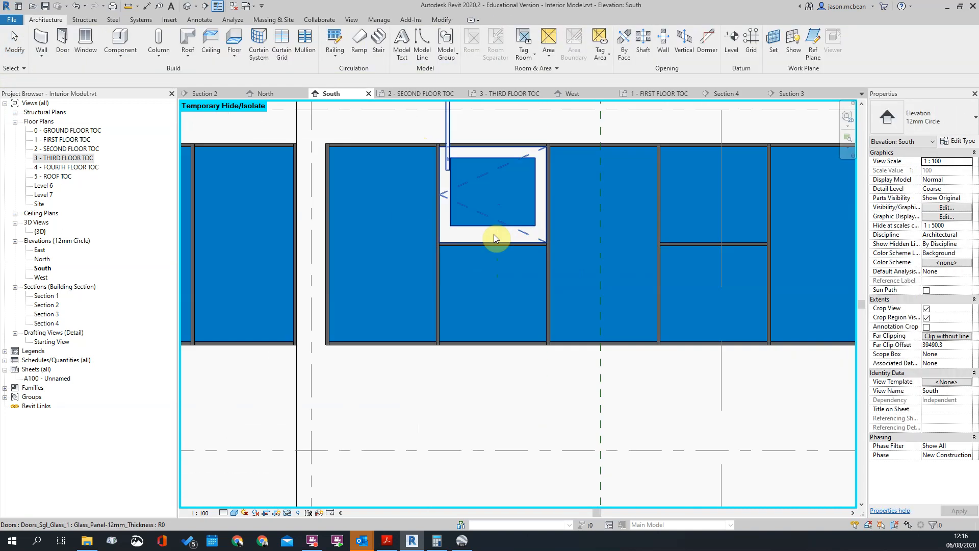
click(477, 213)
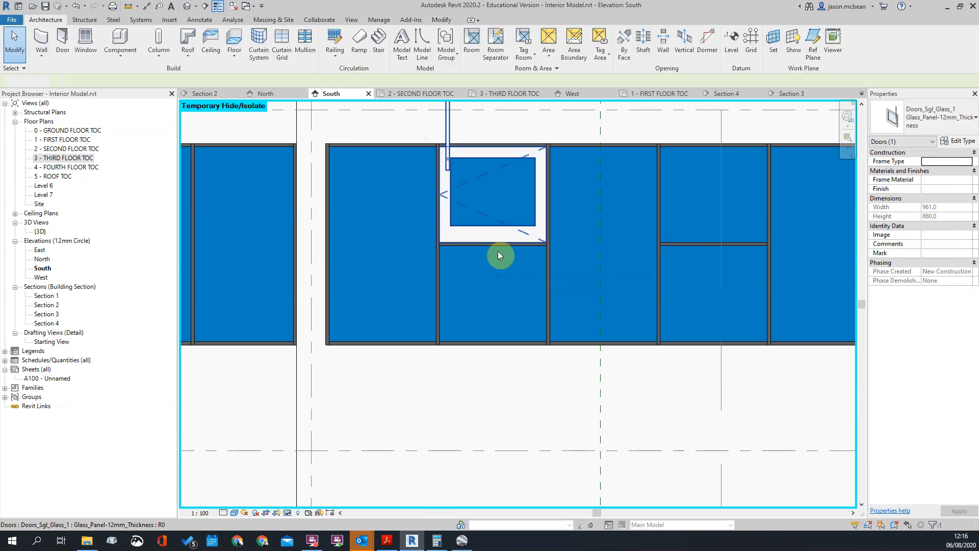
key(Escape)
key(Escape)
Start loading a family and browse the Families library to the Curtain Wall Panels folder
click(168, 20)
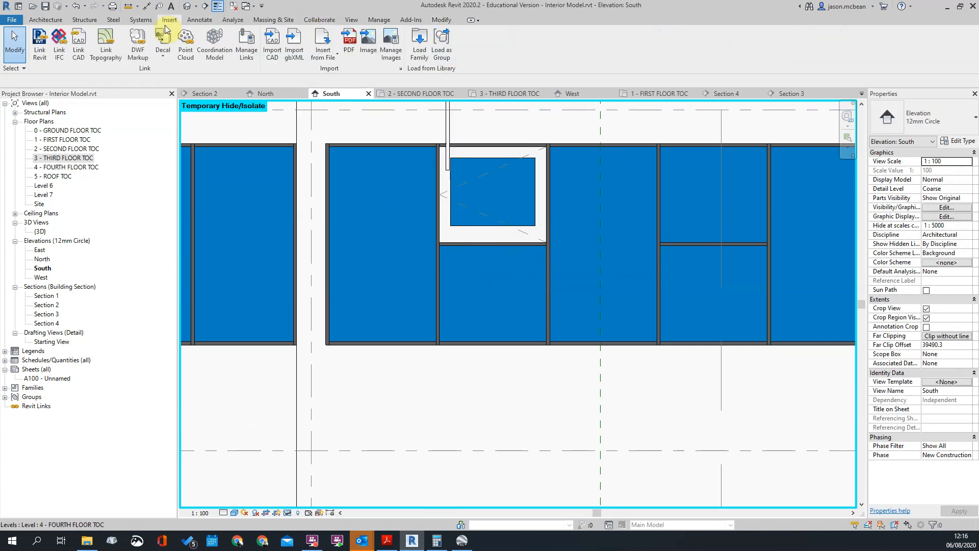
click(417, 49)
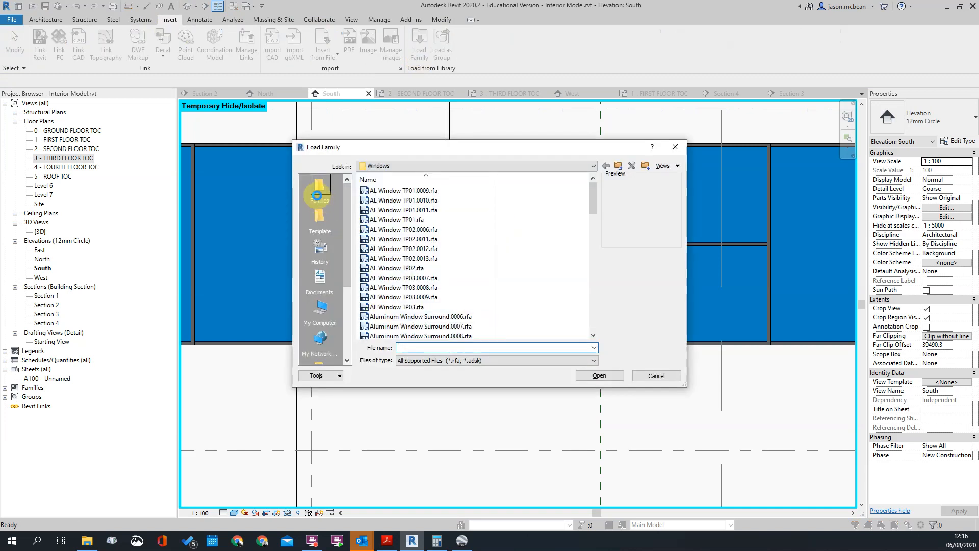
click(317, 198)
scroll(436, 301, down, 5)
scroll(437, 286, up, 4)
click(386, 250)
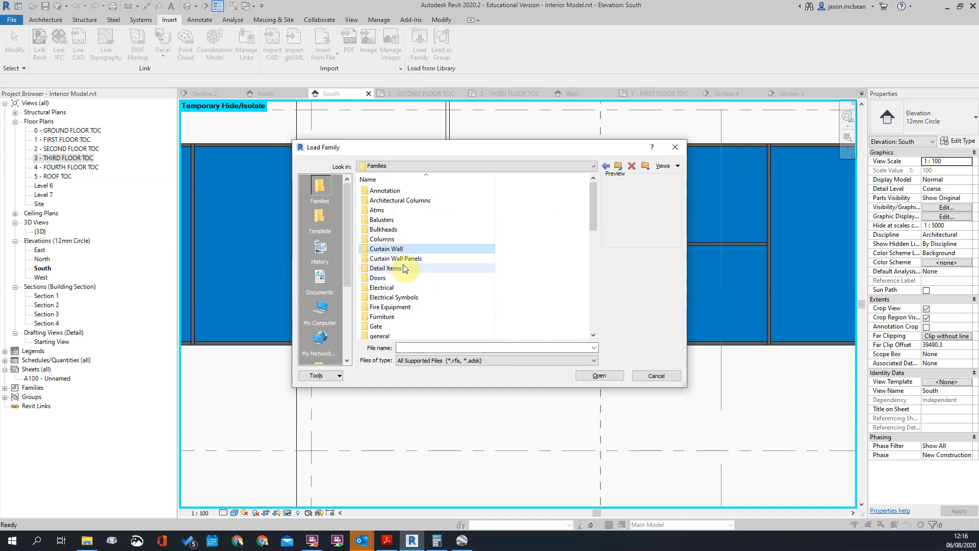
double_click(395, 258)
Preview the curtain wall panel families for a suitable opening window panel, then leave the family loader without loading anything
click(397, 200)
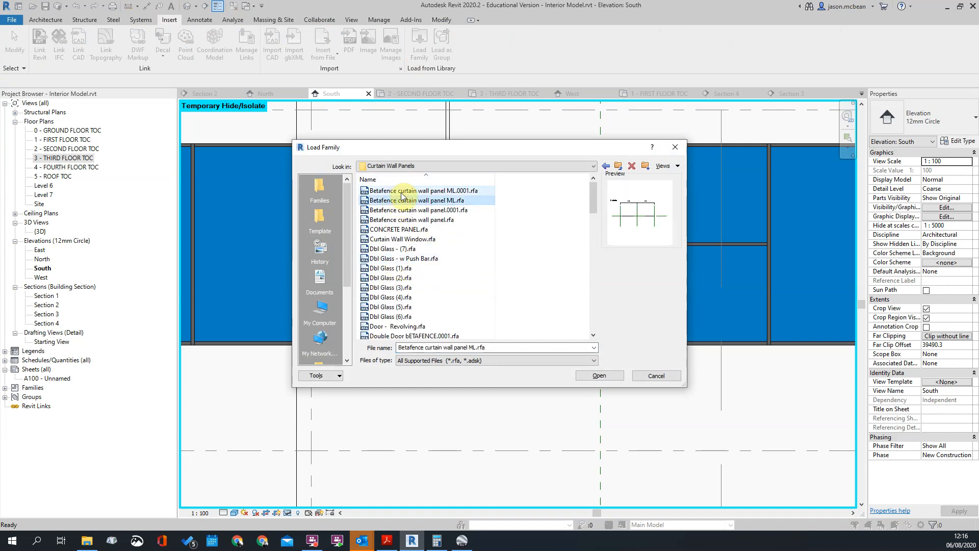
click(400, 191)
click(397, 270)
click(407, 259)
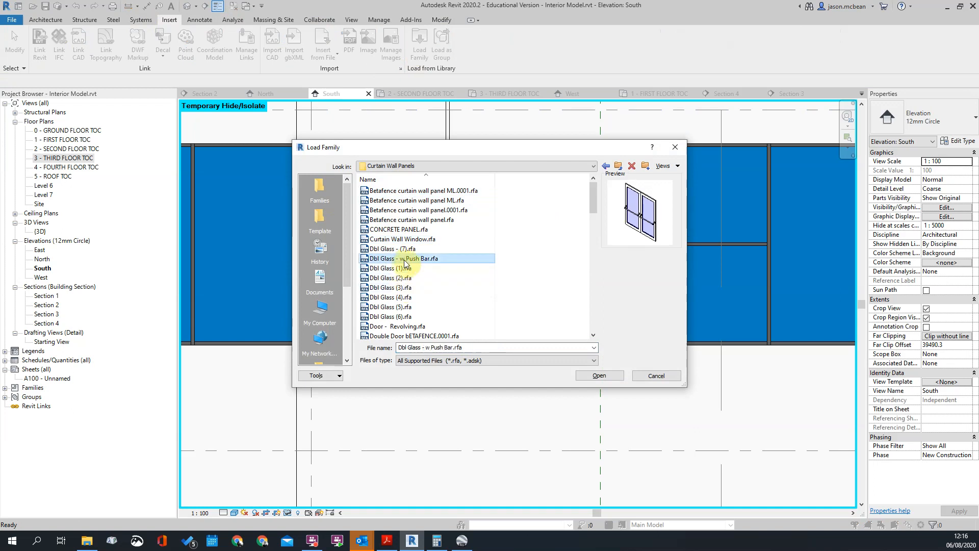
click(395, 251)
scroll(398, 249, down, 2)
click(396, 250)
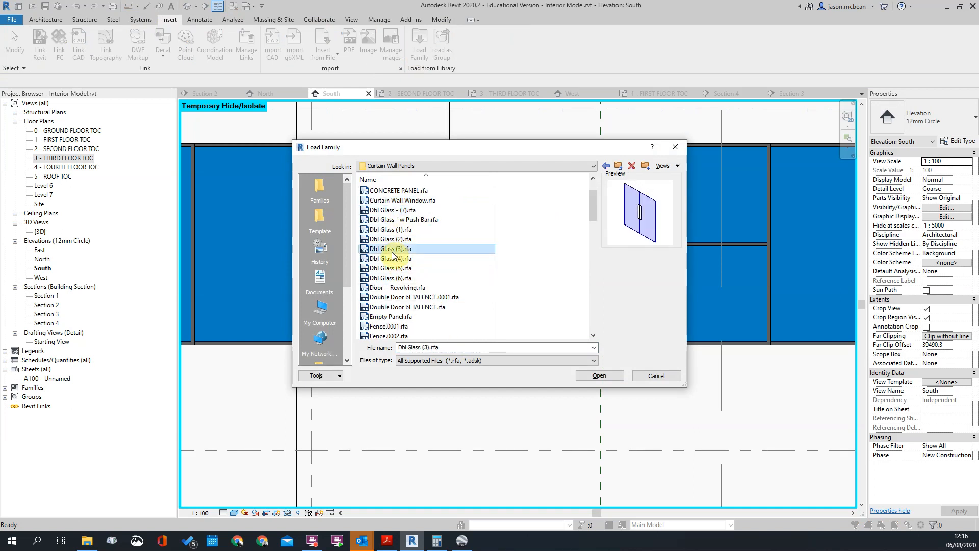
click(400, 289)
click(403, 318)
click(403, 324)
key(Down)
key(Down)
key(Down)
key(Down)
key(Down)
key(Down)
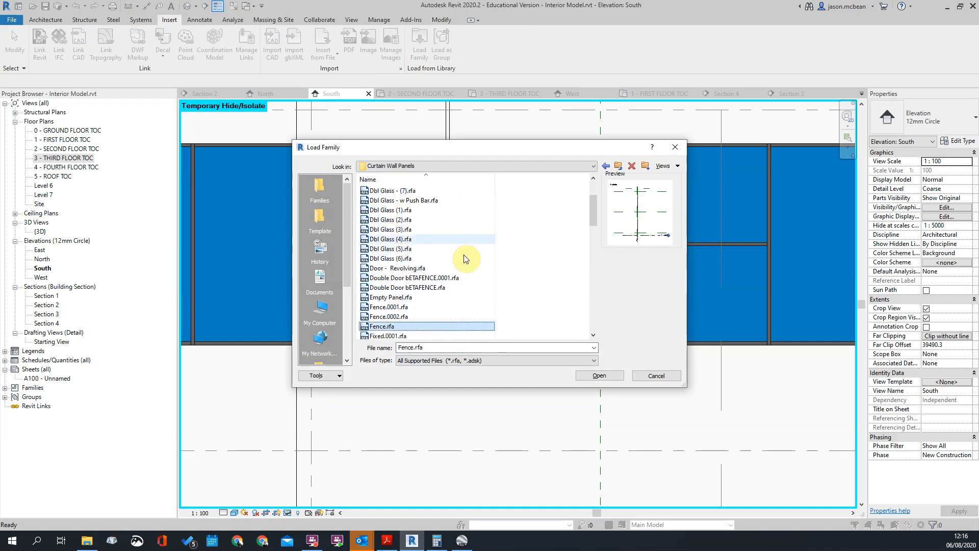
key(Up)
key(Up)
key(Up)
key(Up)
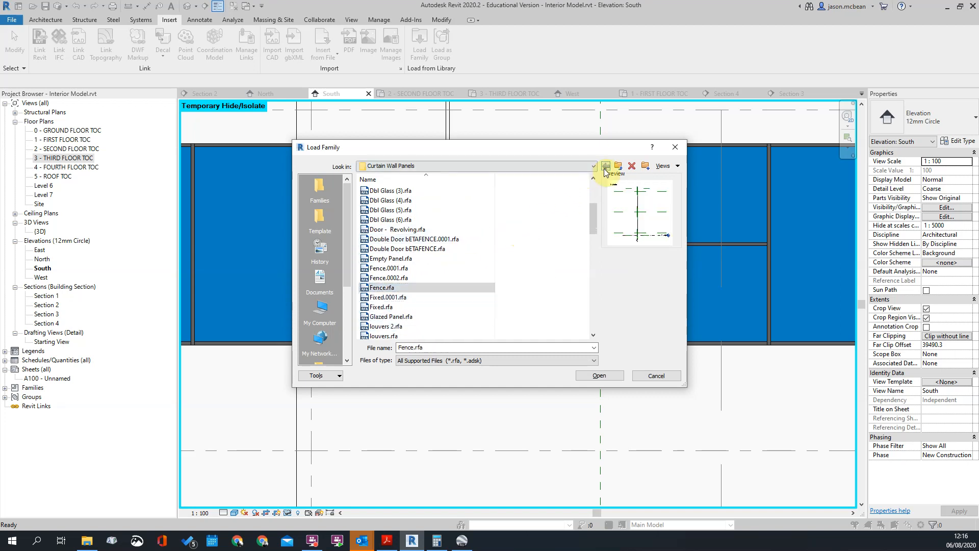
click(605, 166)
click(606, 166)
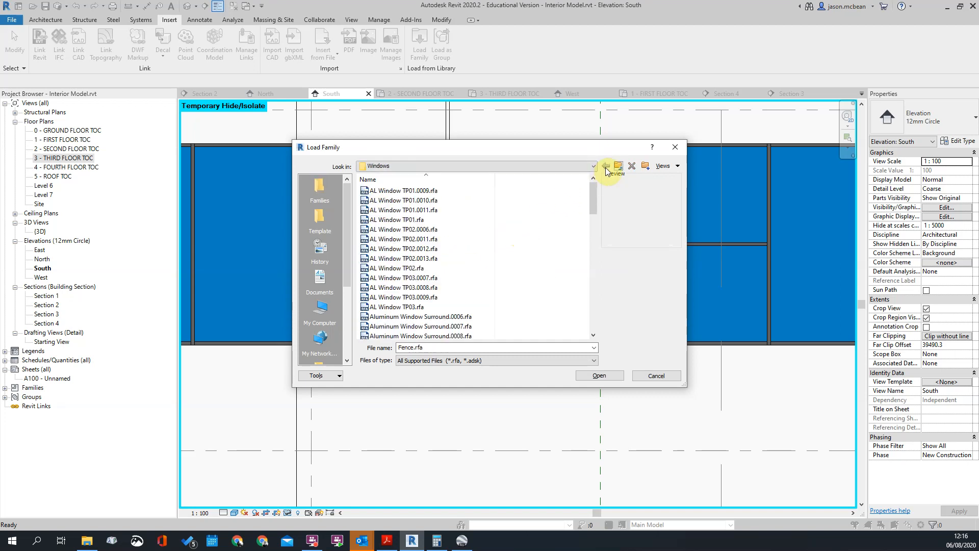
click(675, 148)
Reopen the family loader and try to browse to the Admin (Y:) network drive
click(427, 53)
click(389, 163)
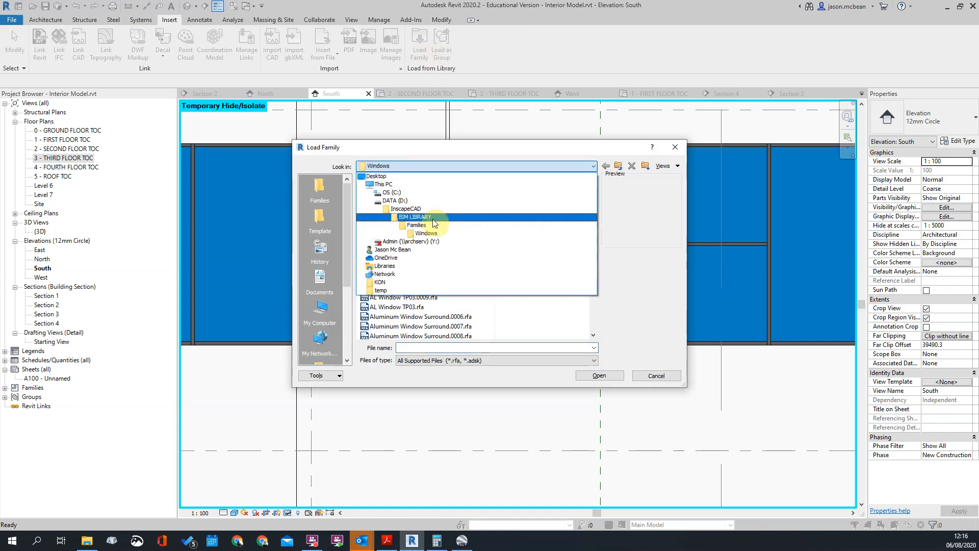
click(423, 241)
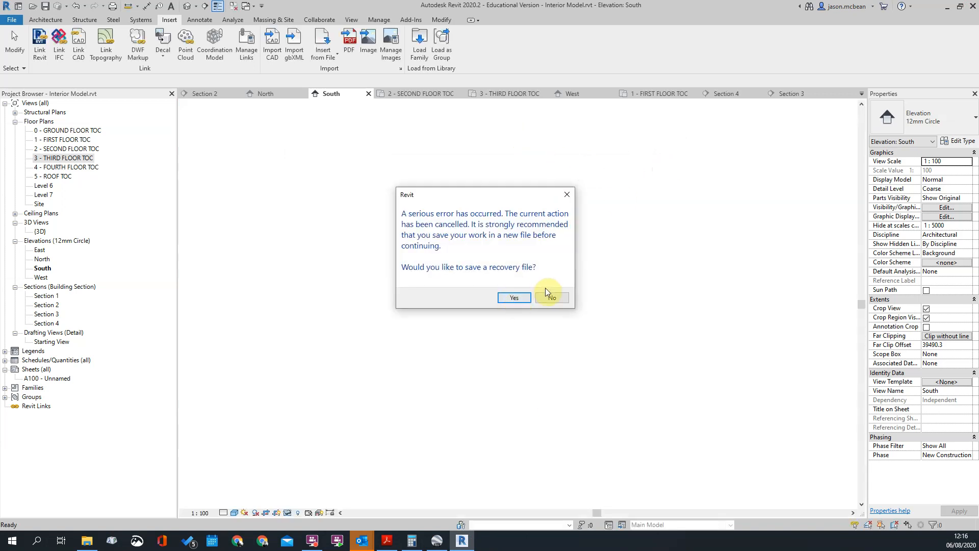
Decline saving a recovery file and reopen the family loader to look for another library folder
click(549, 298)
scroll(485, 228, up, 3)
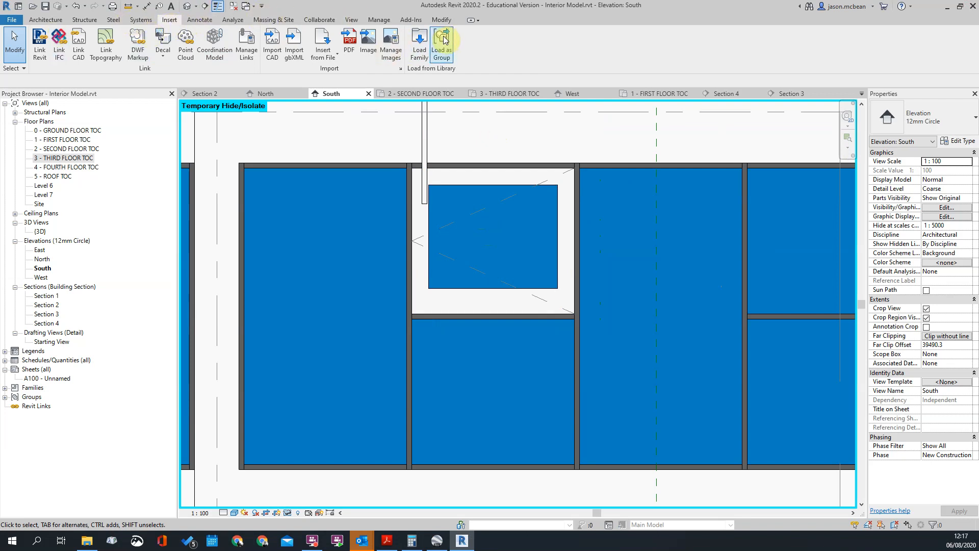
click(420, 40)
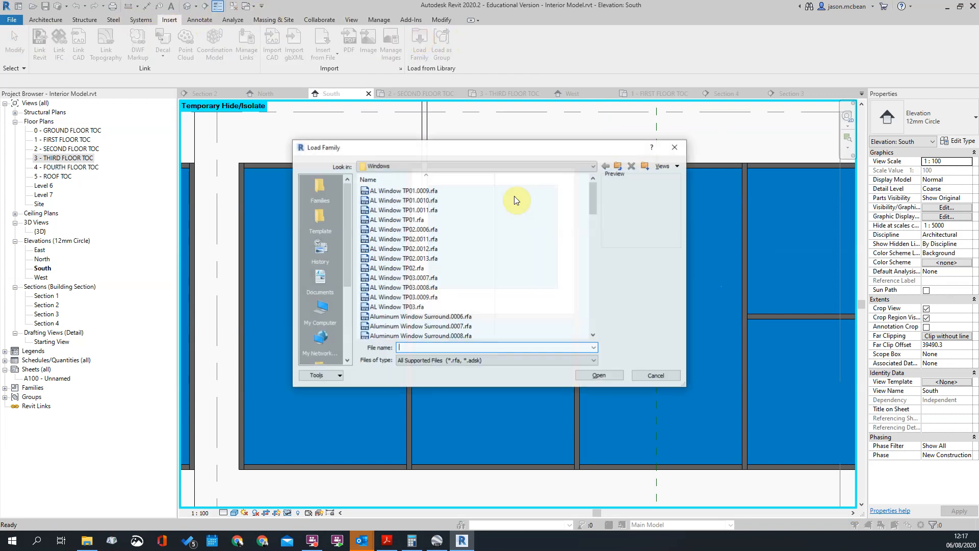
click(397, 167)
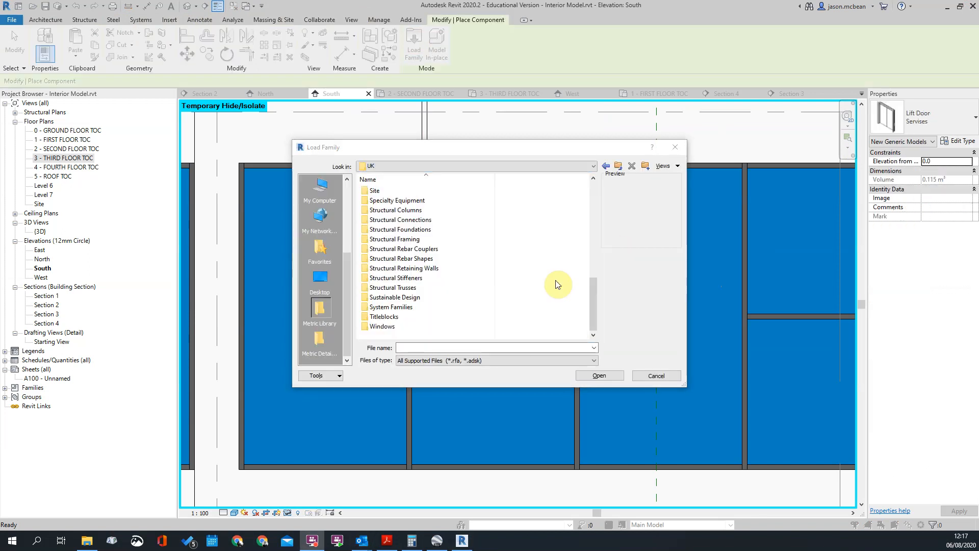
Browse the UK library to the Curtain Wall Panels folder and preview its door and window families up to Windows_Curtain_Wall.rfa
scroll(387, 286, up, 7)
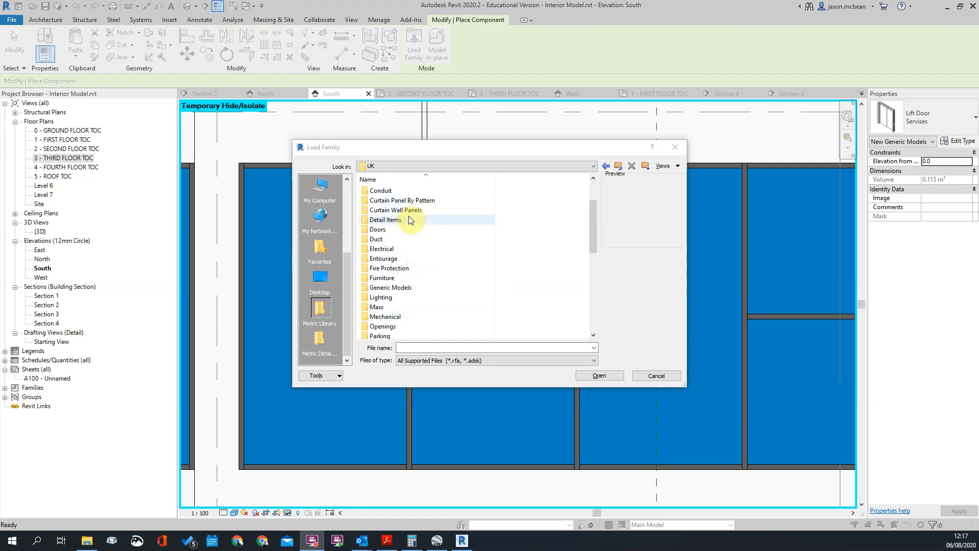
double_click(408, 210)
click(407, 258)
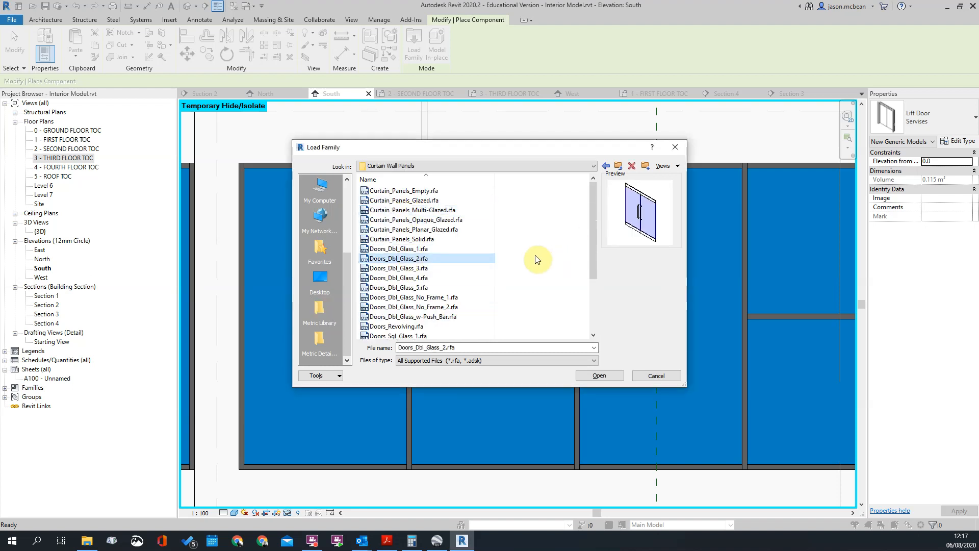
key(Down)
key(Down)
key(Up)
key(Up)
key(Up)
key(Up)
key(Up)
key(Up)
key(Up)
key(Up)
key(Up)
key(Down)
key(Down)
key(Down)
key(Down)
key(Down)
key(Down)
key(Down)
key(Down)
key(Down)
key(Down)
key(Down)
key(Down)
key(Down)
key(Down)
key(Down)
key(Down)
key(Down)
key(Down)
key(Down)
key(Down)
key(Down)
key(Down)
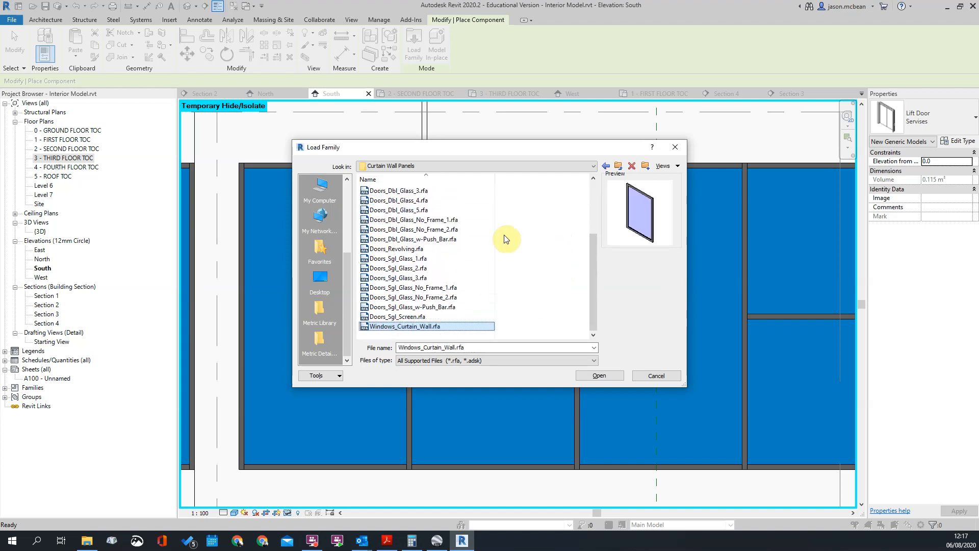
key(Up)
key(Down)
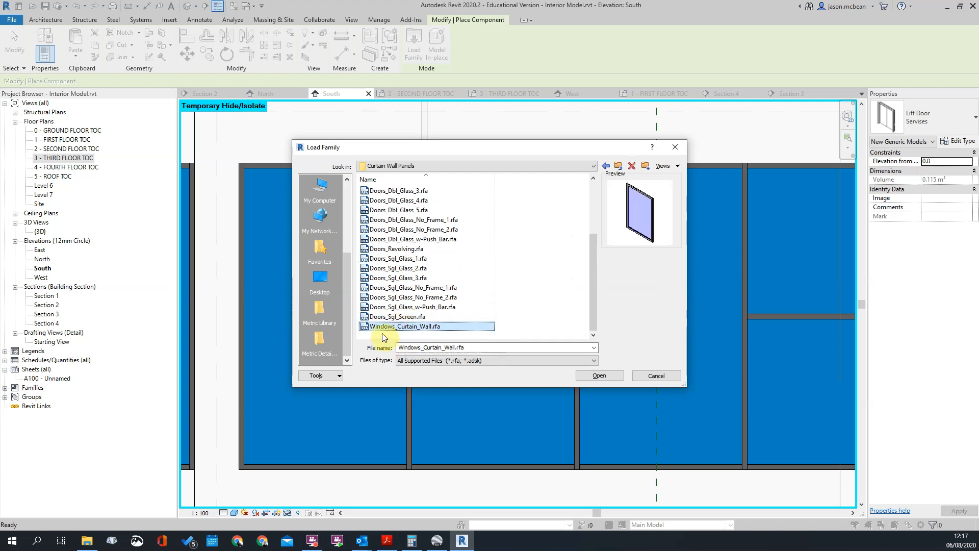
Try to load Windows_Curtain_Wall.rfa as a component, then leave component placement
click(598, 376)
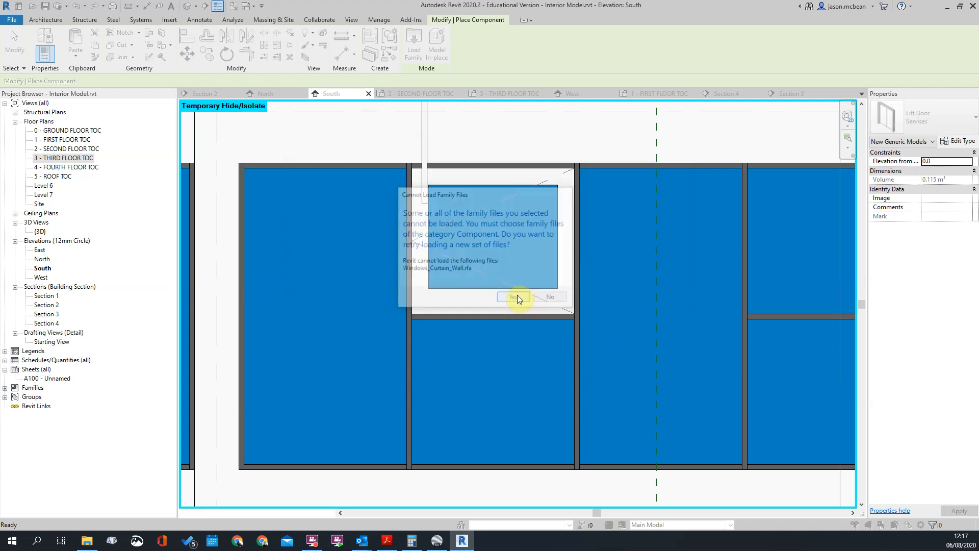
click(514, 298)
click(657, 371)
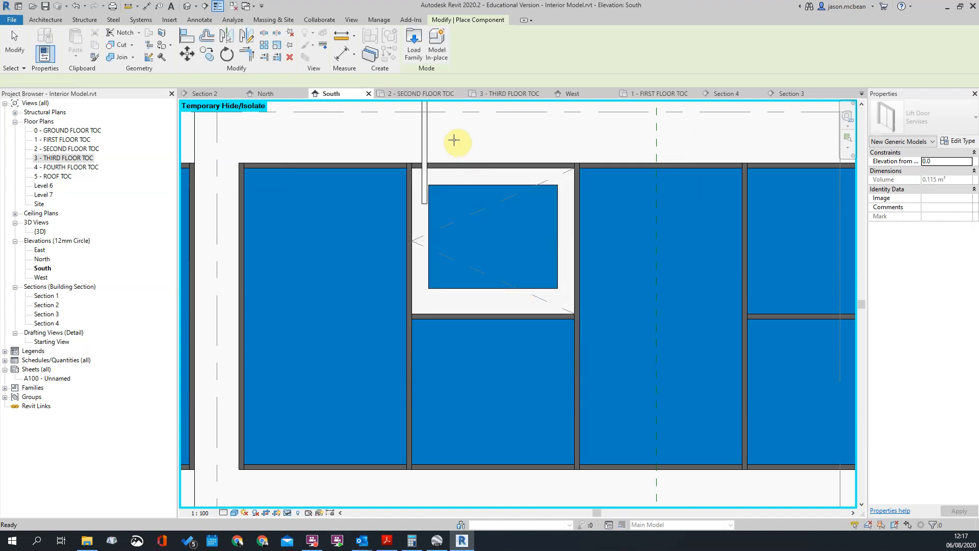
key(Escape)
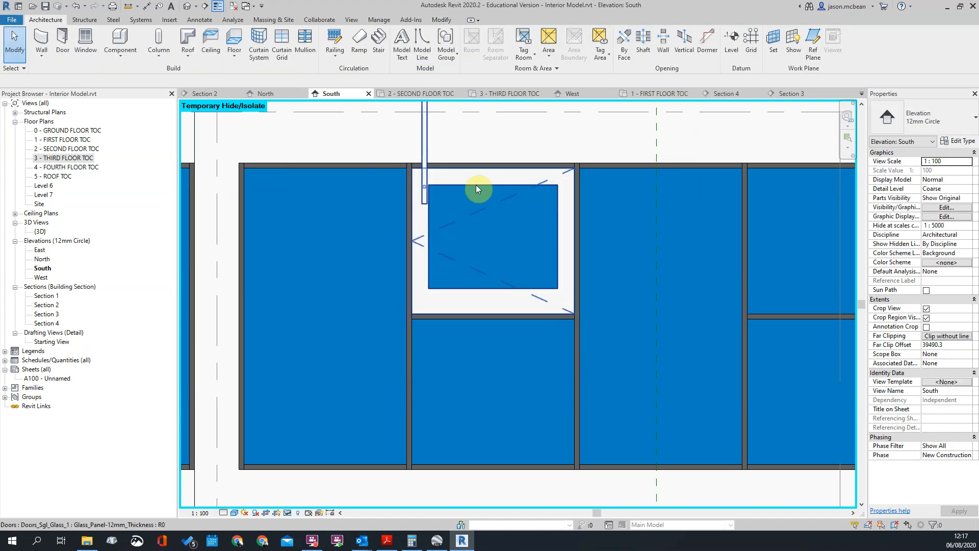
Check the types available for the second pane's upper Doors_Sgl_Glass_1 panel, keeping its current type
click(488, 210)
click(969, 118)
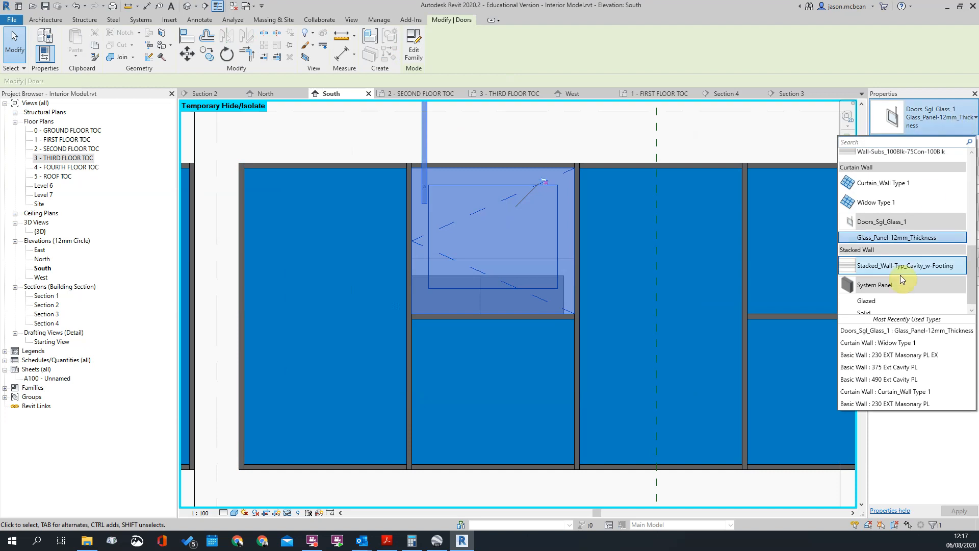
scroll(900, 263, up, 3)
scroll(915, 247, down, 3)
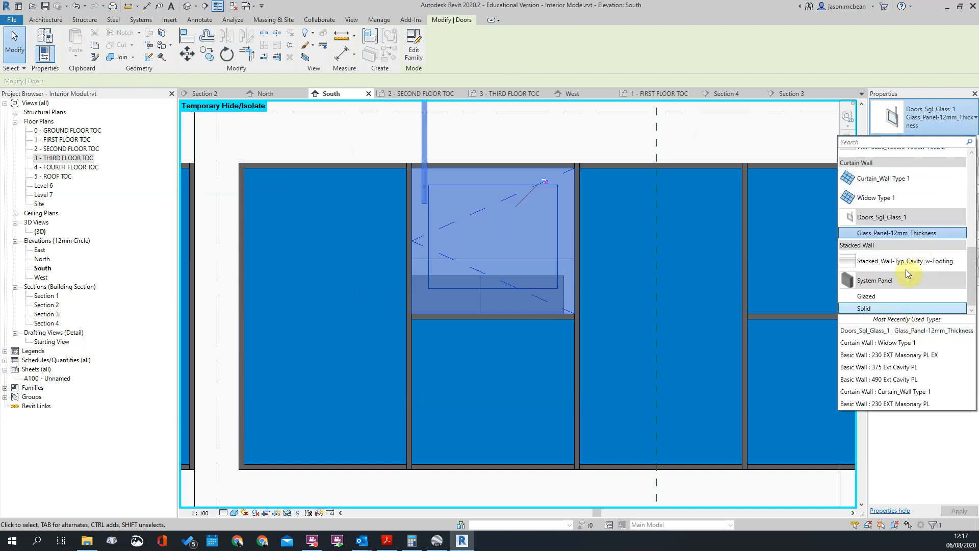
click(887, 233)
key(Escape)
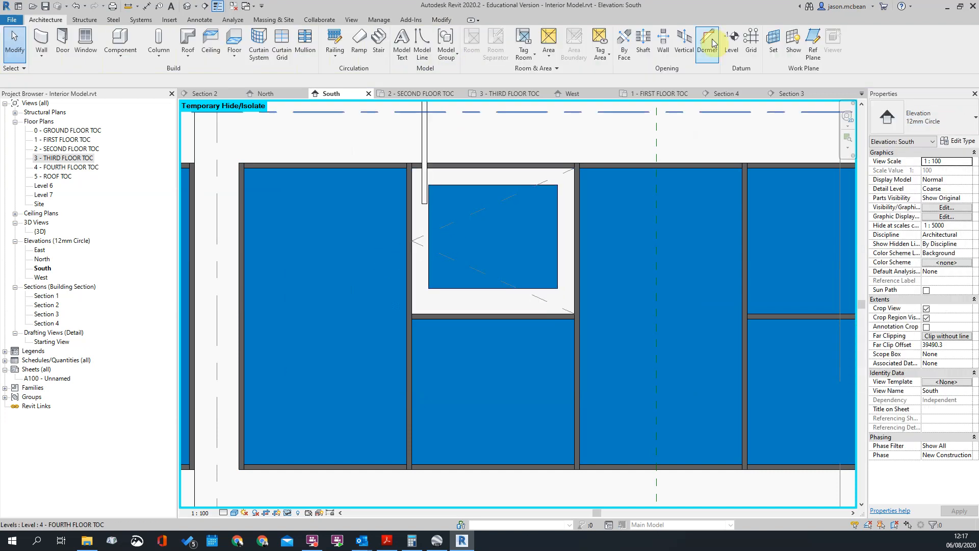
Load the Windows_Curtain_Wall.rfa family from the Curtain Wall Panels folder
click(168, 20)
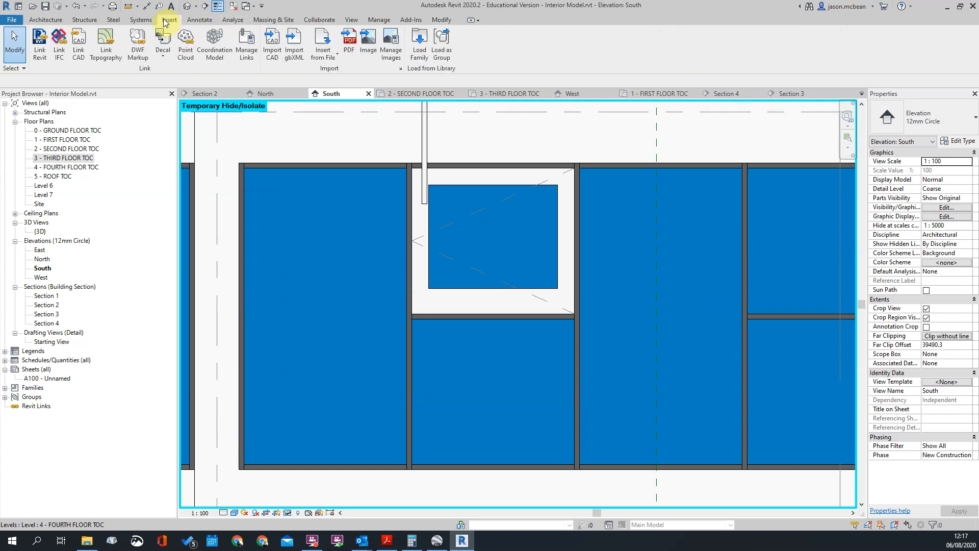
click(420, 49)
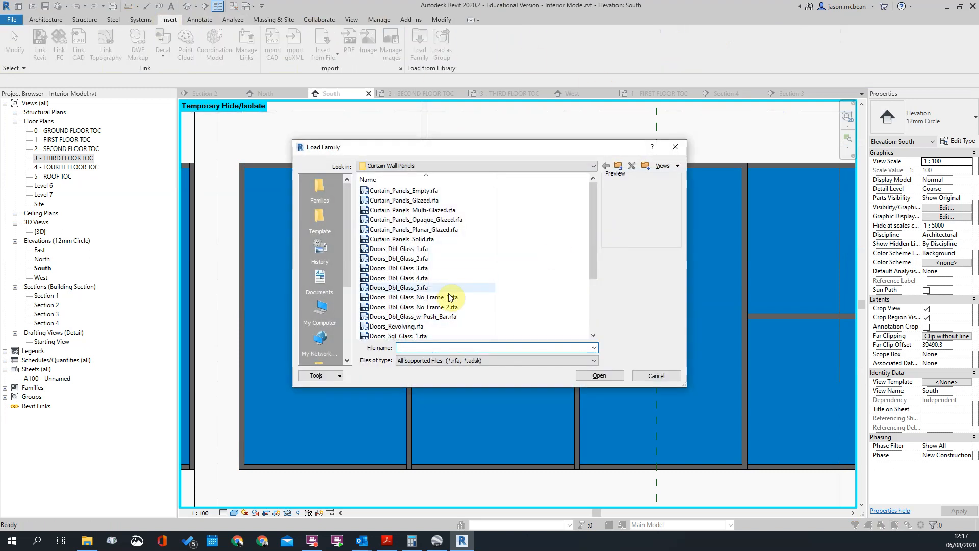
scroll(423, 315, down, 3)
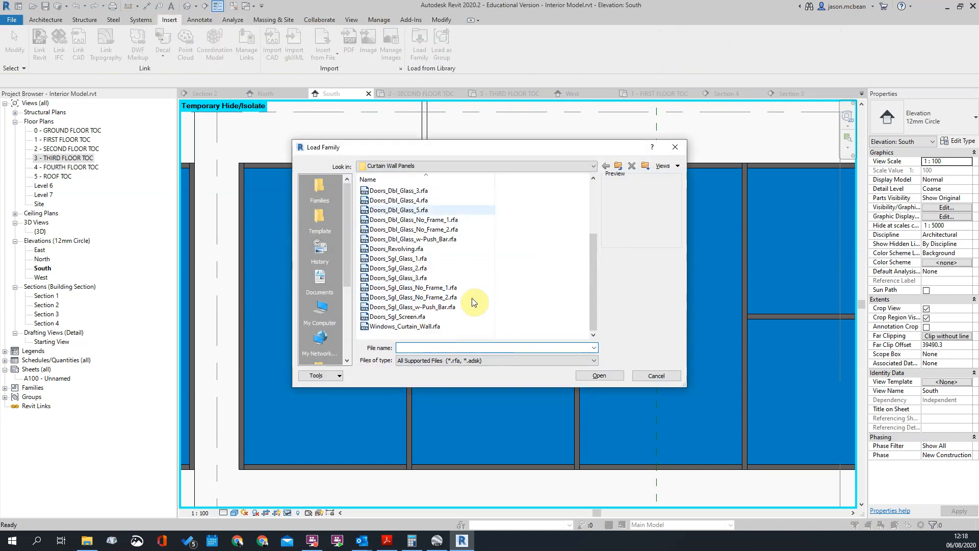
click(396, 328)
click(610, 376)
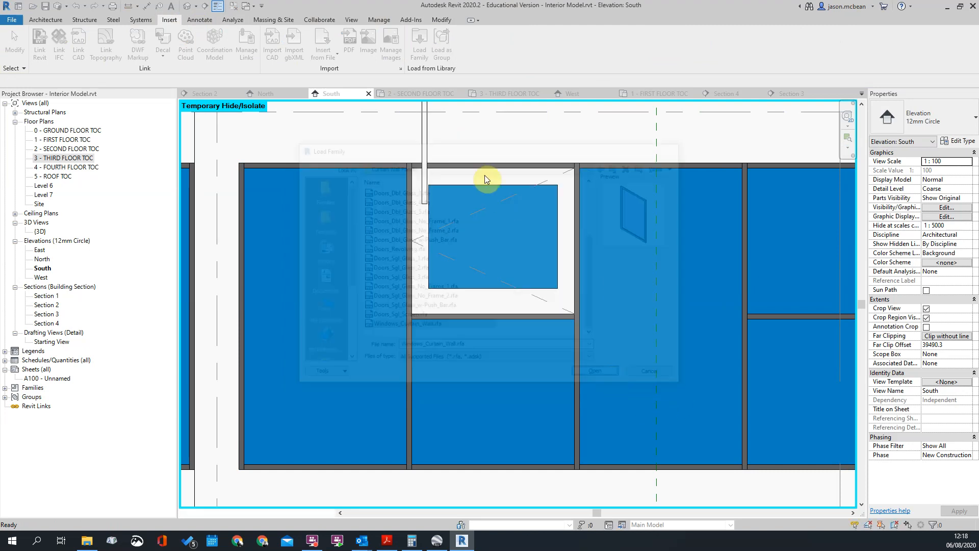
Change the second pane's upper door panel to the Windows_Curtain_Wall type Metal_Aluminum-50_Thickness and inspect the replacement
click(504, 188)
click(949, 119)
scroll(889, 204, up, 2)
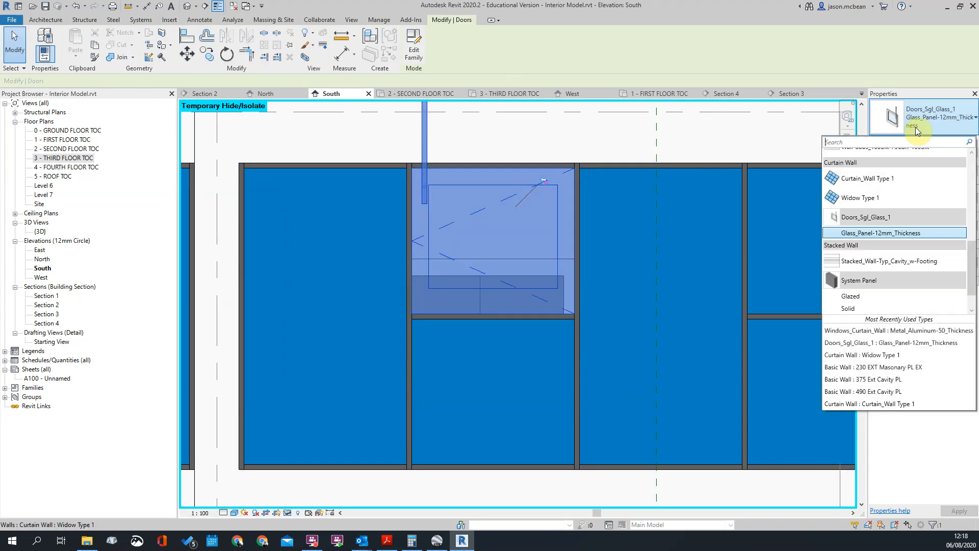
scroll(903, 276, down, 2)
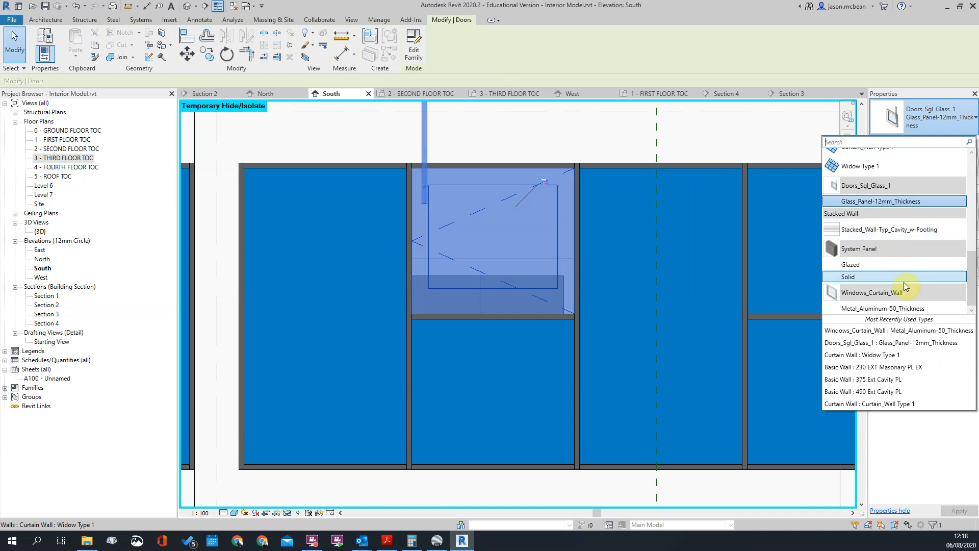
click(885, 309)
click(498, 321)
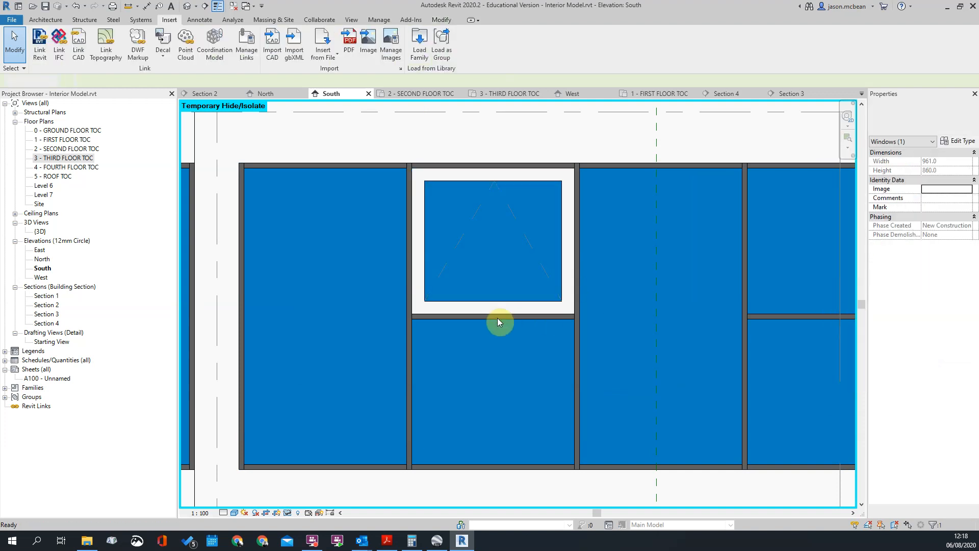
click(567, 294)
scroll(566, 277, down, 2)
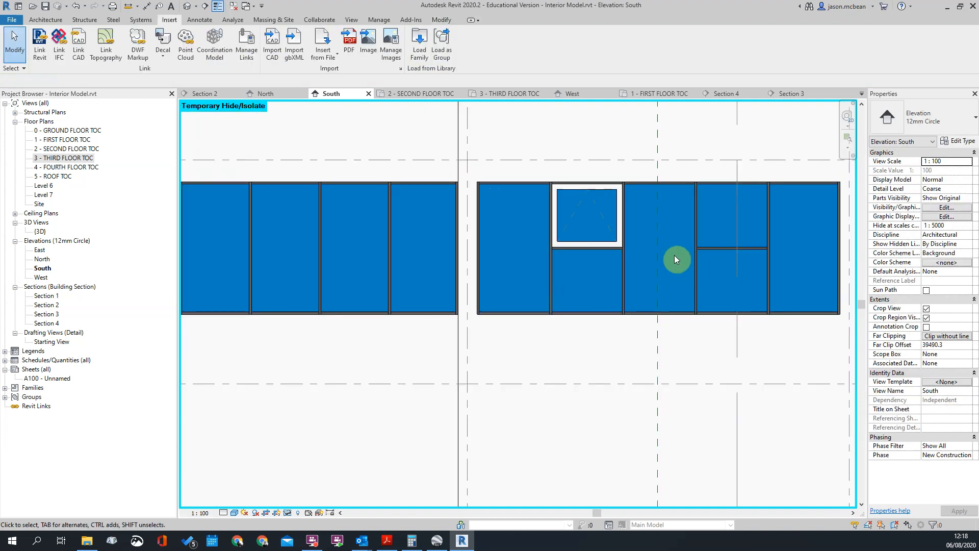
Select the new window panel in the second pane and open its family for editing
scroll(563, 225, up, 2)
middle_drag(559, 160, 594, 236)
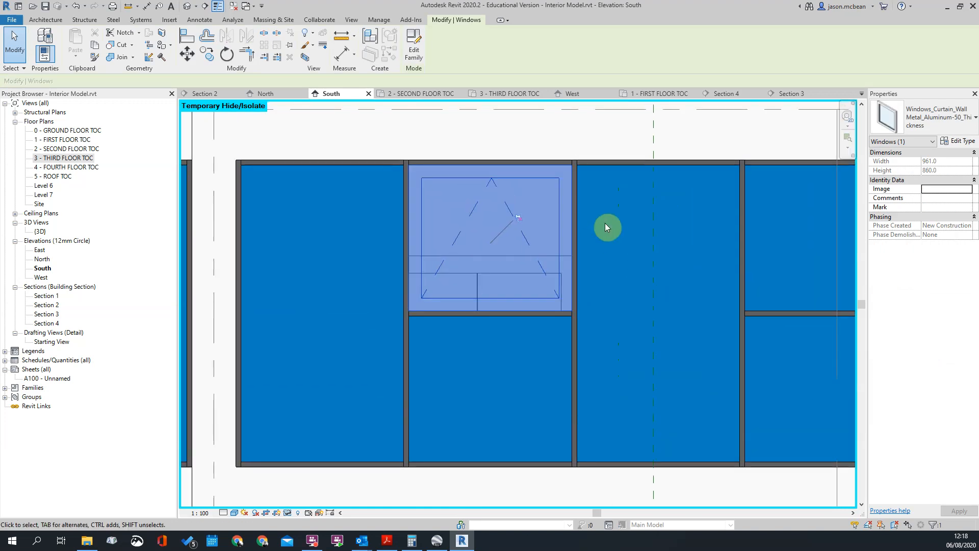
click(604, 223)
click(576, 176)
key(Escape)
click(577, 176)
click(707, 214)
click(499, 187)
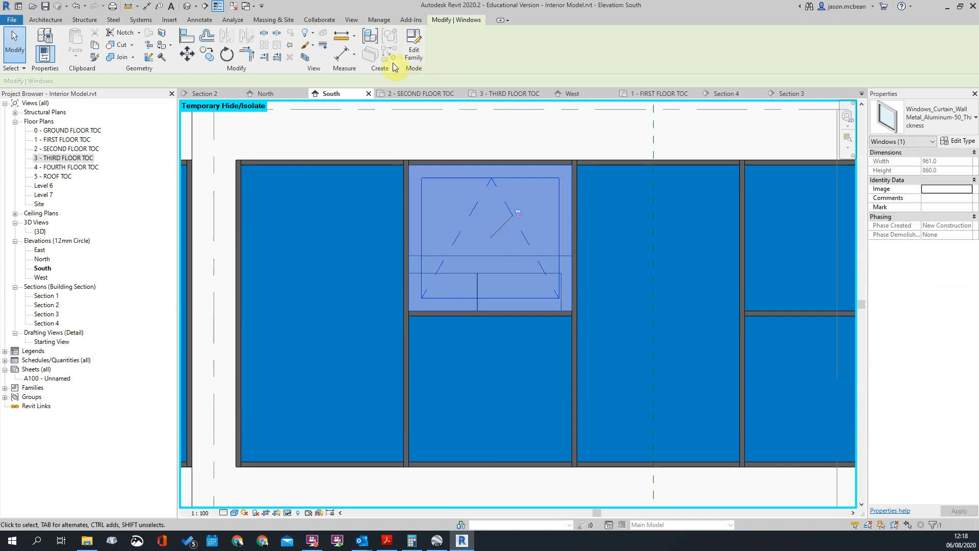
click(412, 53)
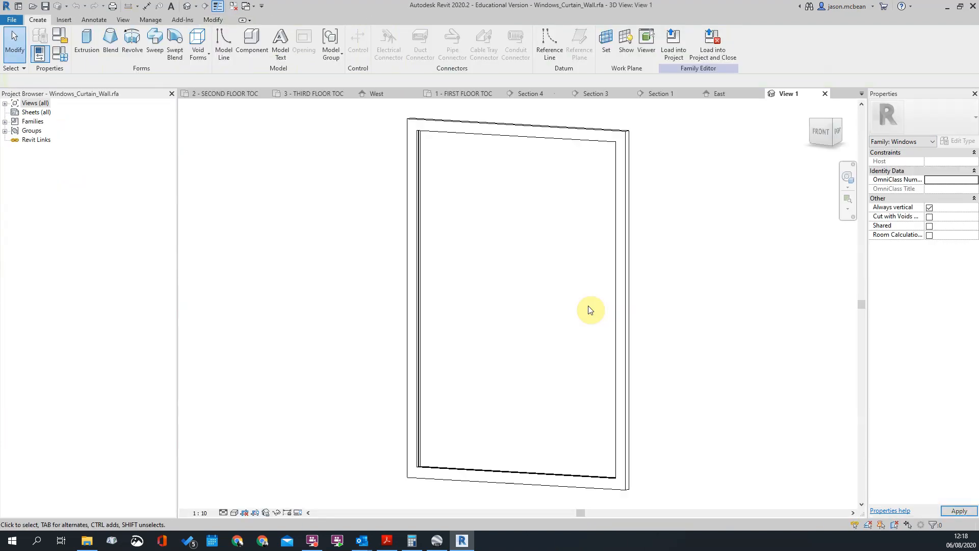
Open the Exterior elevation of the Windows_Curtain_Wall family
scroll(653, 333, up, 3)
click(5, 104)
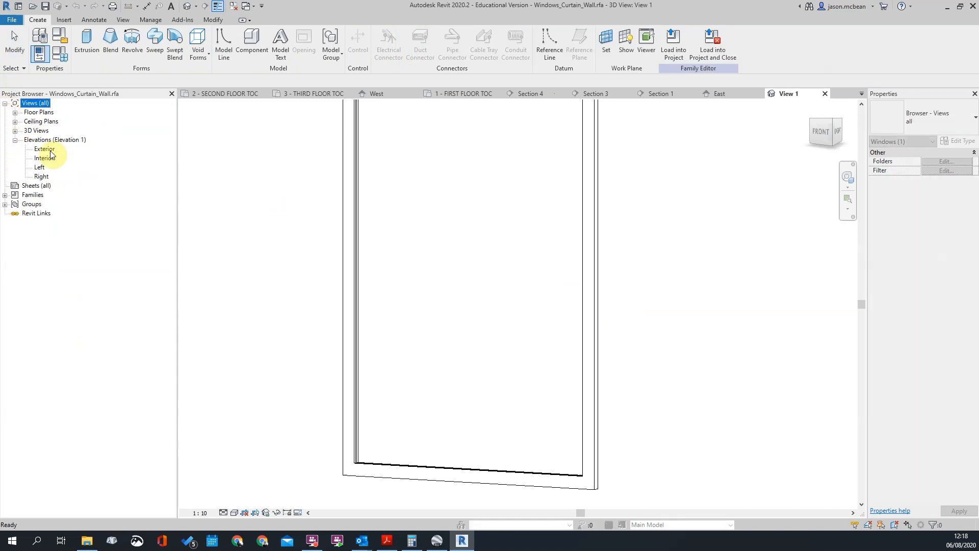
double_click(50, 150)
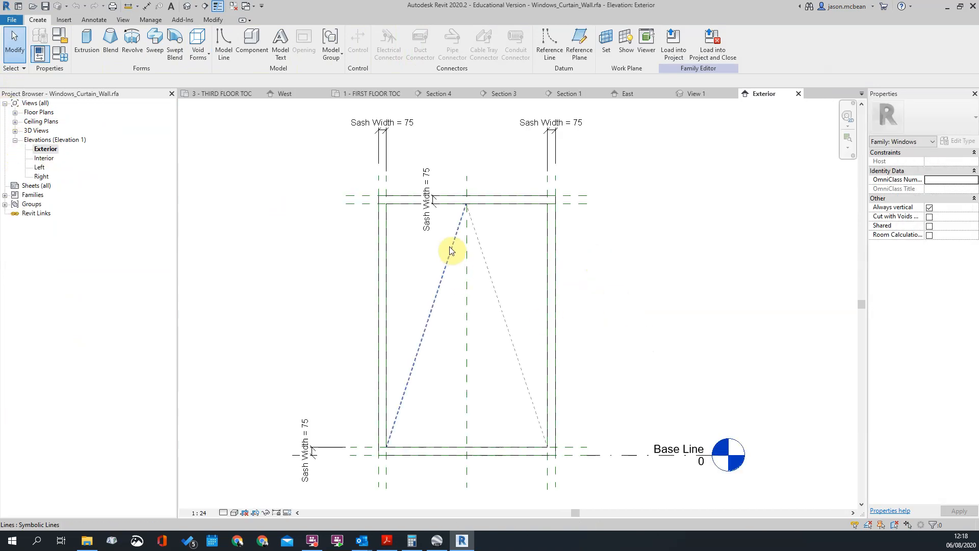
Examine the dashed symbolic opening lines of the window in the Exterior elevation
click(451, 248)
scroll(465, 199, up, 3)
scroll(466, 197, down, 4)
key(Escape)
click(411, 365)
scroll(475, 200, up, 4)
scroll(464, 187, down, 5)
key(Escape)
Inspect the top rail's Sash Width dimension and open the family types parameters
scroll(476, 184, up, 6)
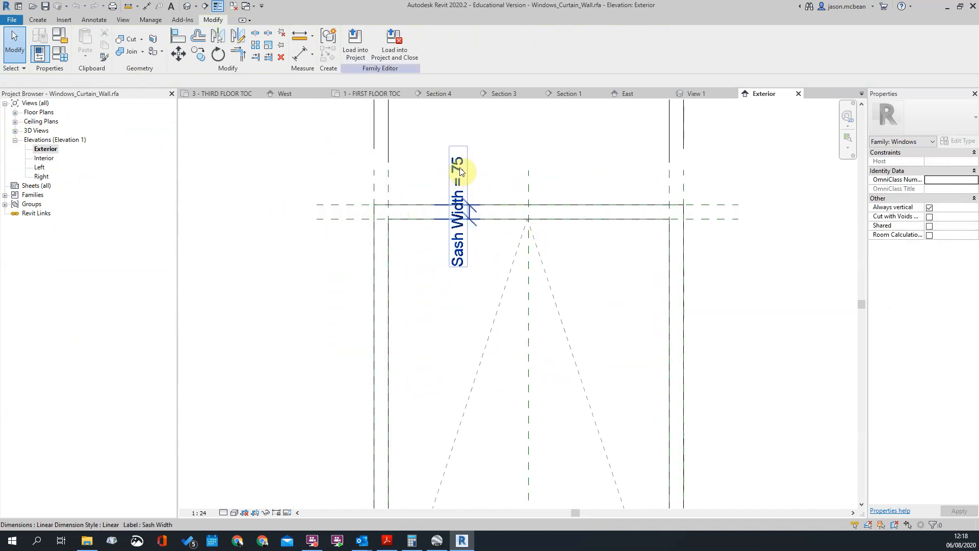
click(465, 185)
key(Escape)
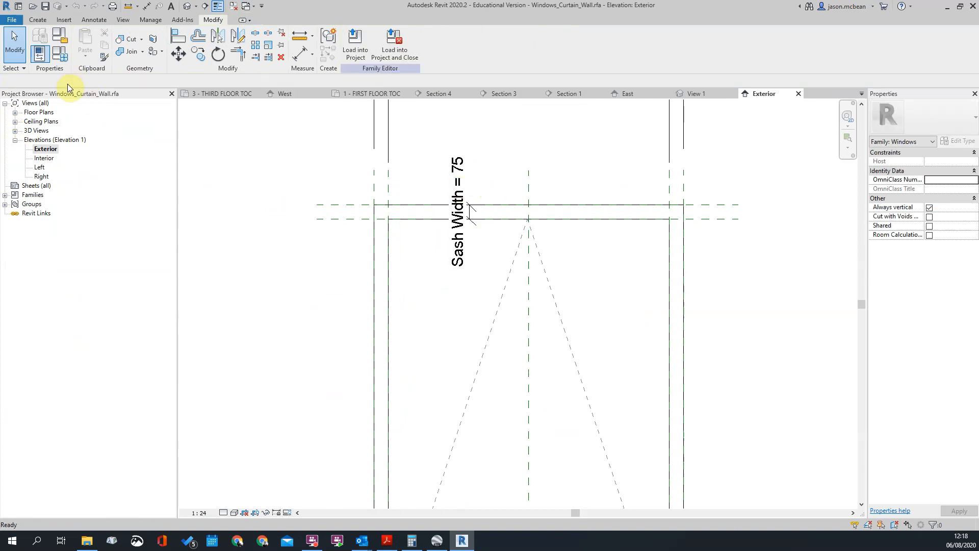
click(60, 55)
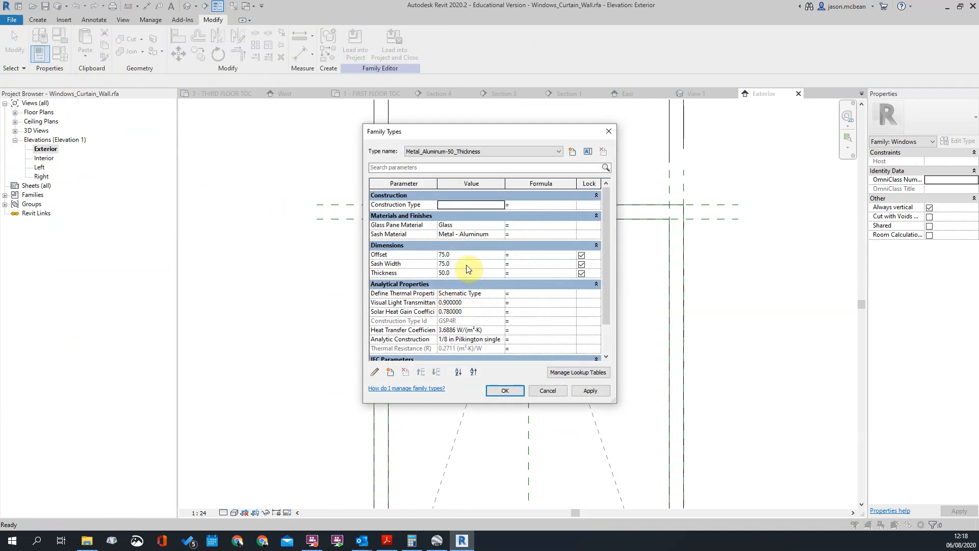
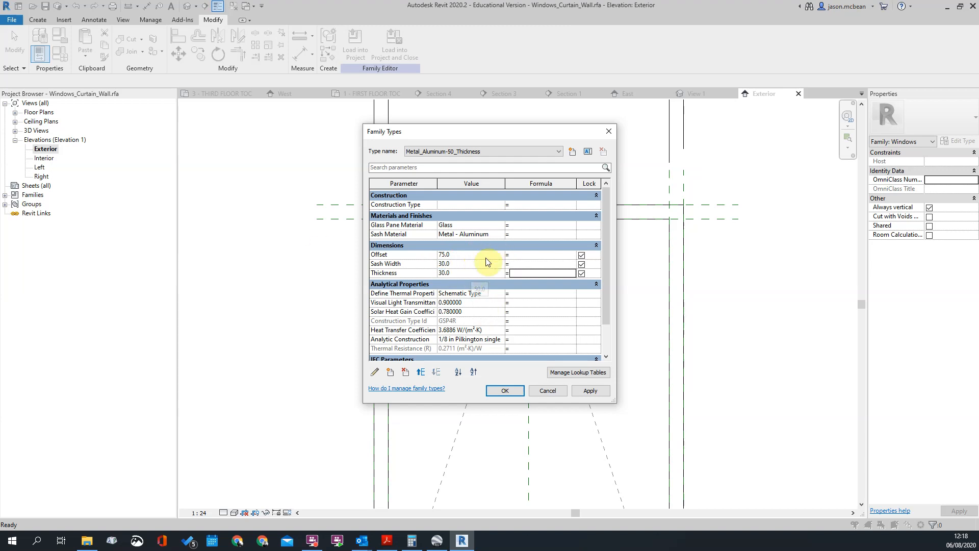
Apply the family type parameter values and close the family types dialog
click(601, 395)
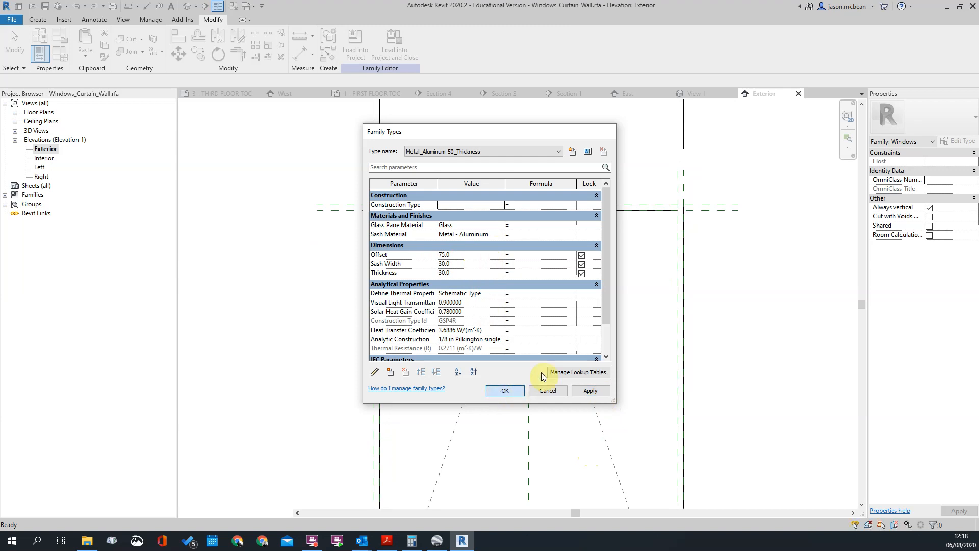
click(503, 391)
scroll(384, 208, down, 5)
scroll(403, 224, up, 2)
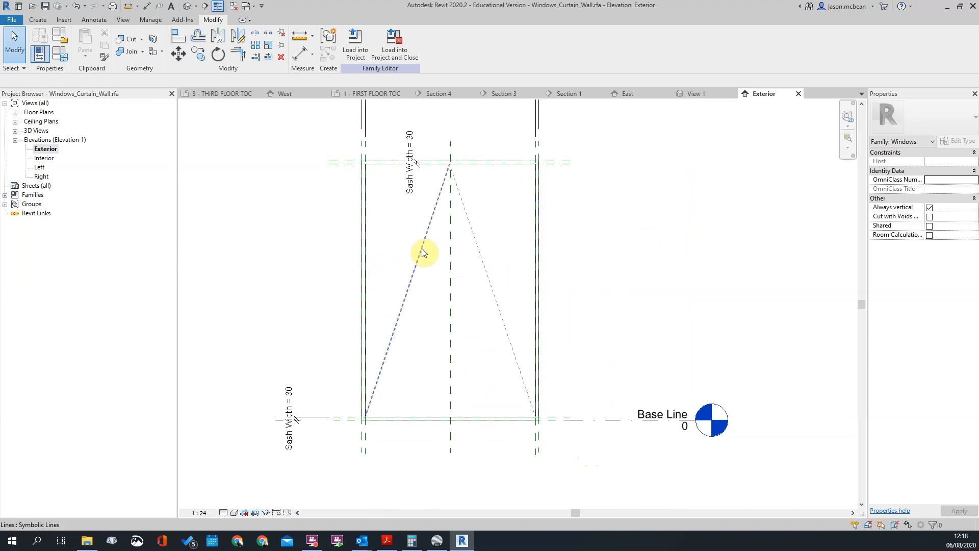
Inspect the two dashed symbolic opening lines and their end points in the Exterior elevation
click(421, 247)
key(Escape)
scroll(485, 452, down, 4)
scroll(479, 341, up, 5)
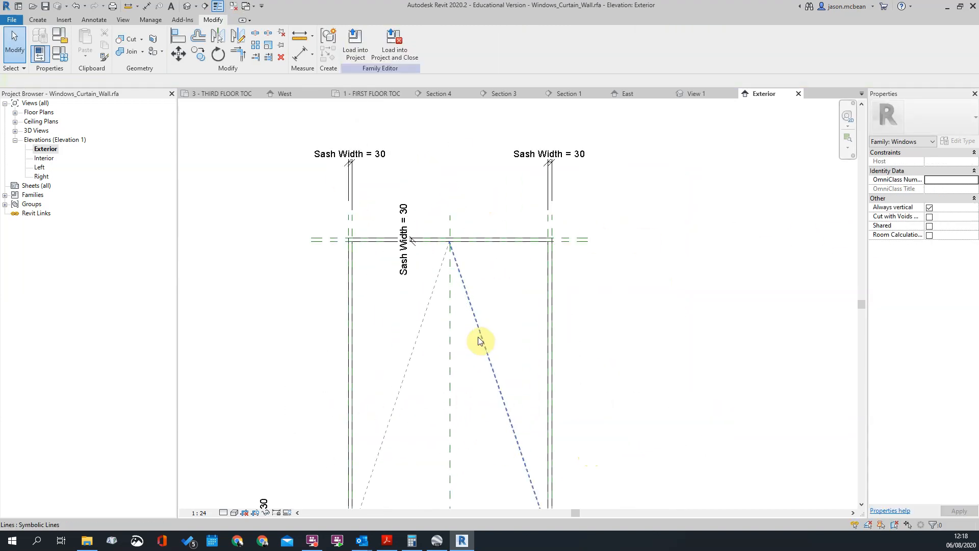
click(480, 341)
scroll(457, 254, down, 3)
drag(500, 394, 467, 418)
scroll(448, 245, up, 3)
Delete both dashed elevation swing lines that meet at the sash's top rail
click(512, 358)
scroll(512, 358, up, 1)
click(453, 279)
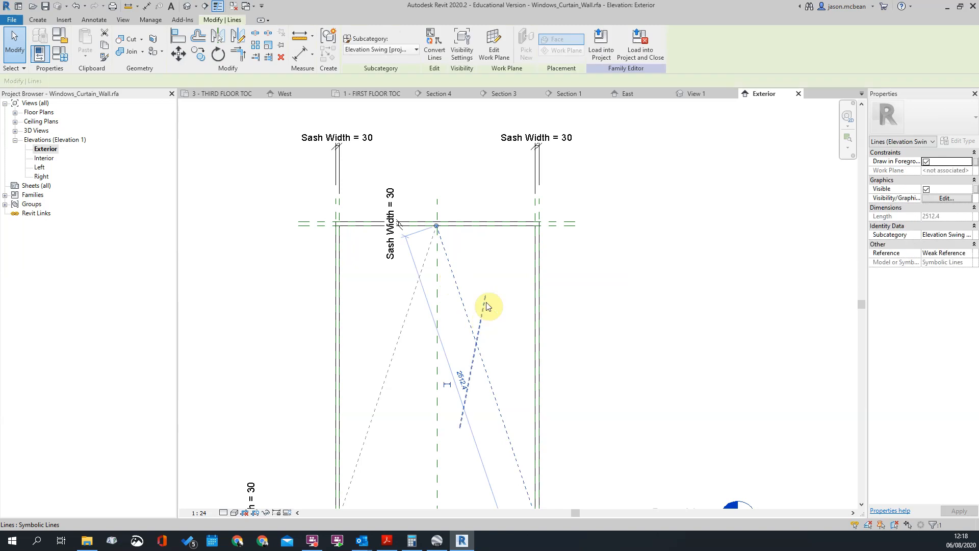
scroll(487, 306, down, 2)
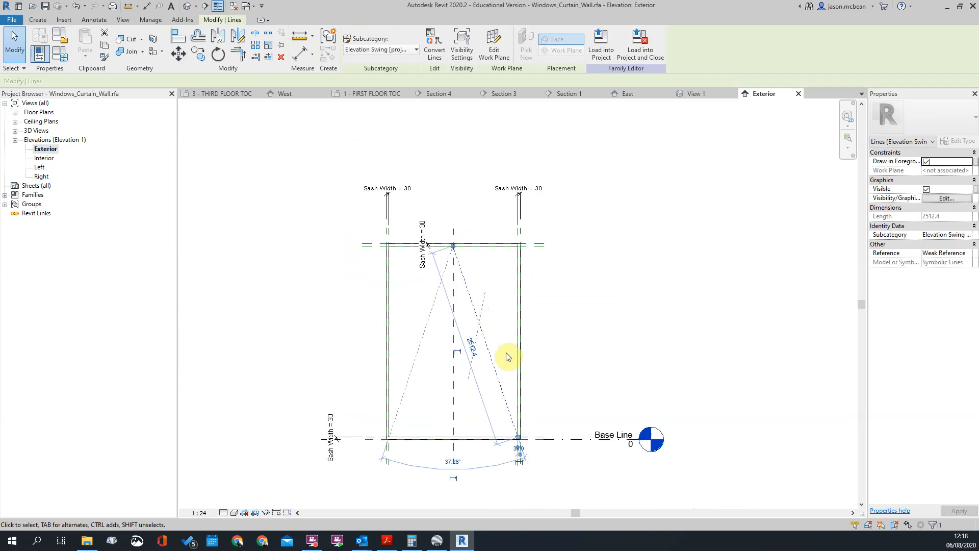
key(Delete)
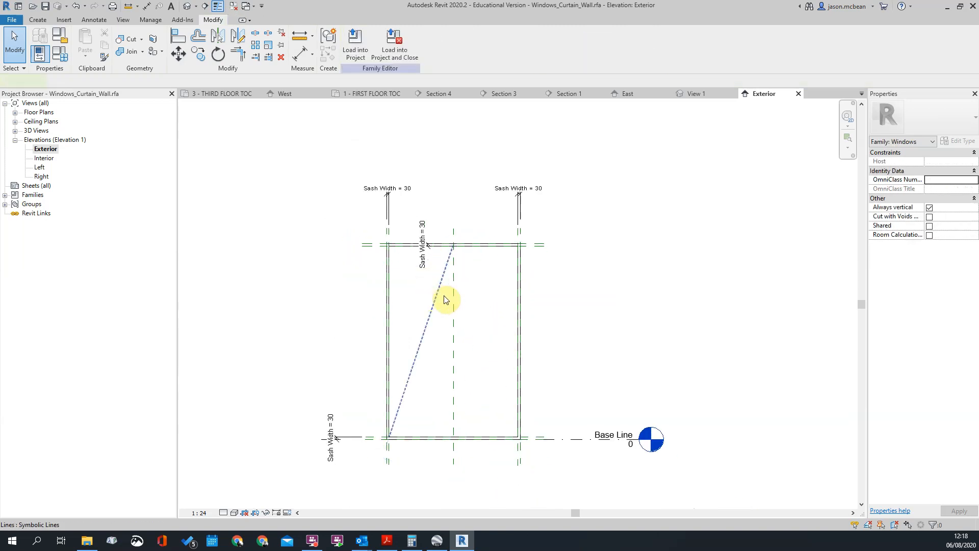
click(428, 321)
key(Delete)
scroll(474, 276, up, 2)
scroll(466, 264, down, 1)
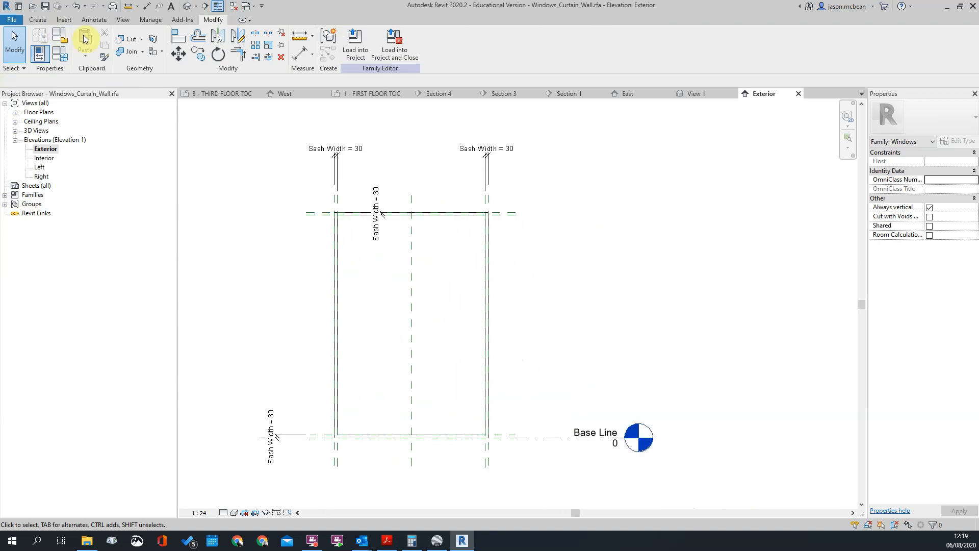
Draw V-shaped symbolic lines in the Elevation Swing [projection] subcategory from the sash's upper inner corners to the bottom rail's midpoint in the Exterior elevation
double_click(44, 158)
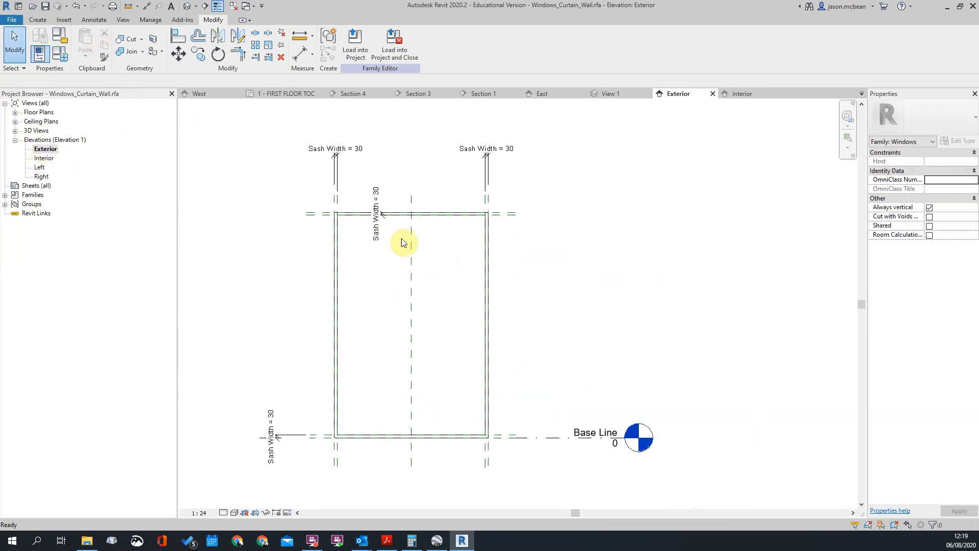
click(40, 21)
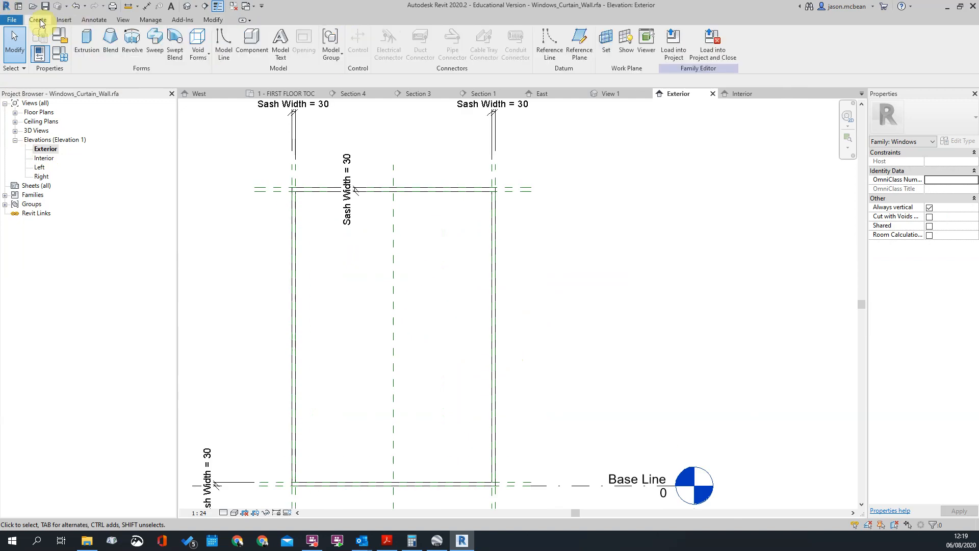
click(89, 22)
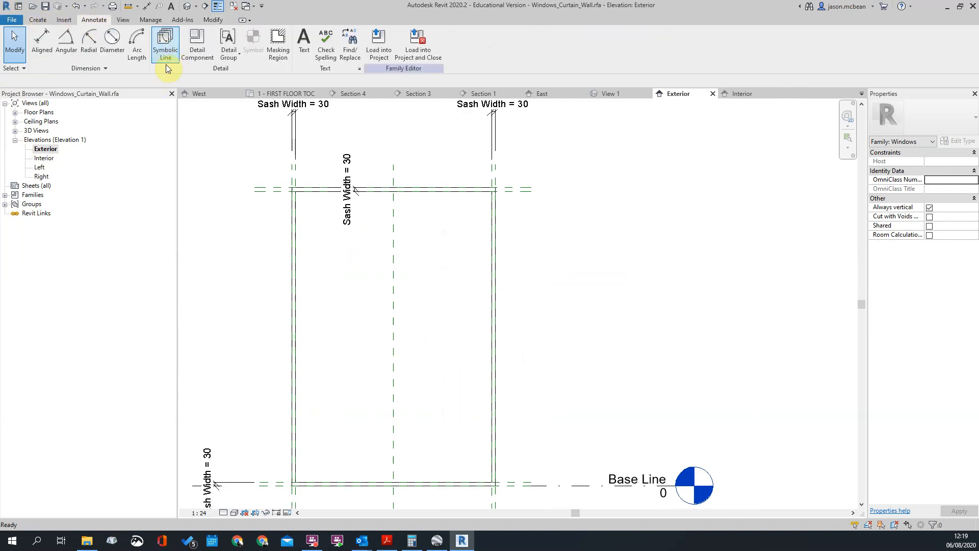
click(162, 48)
click(462, 51)
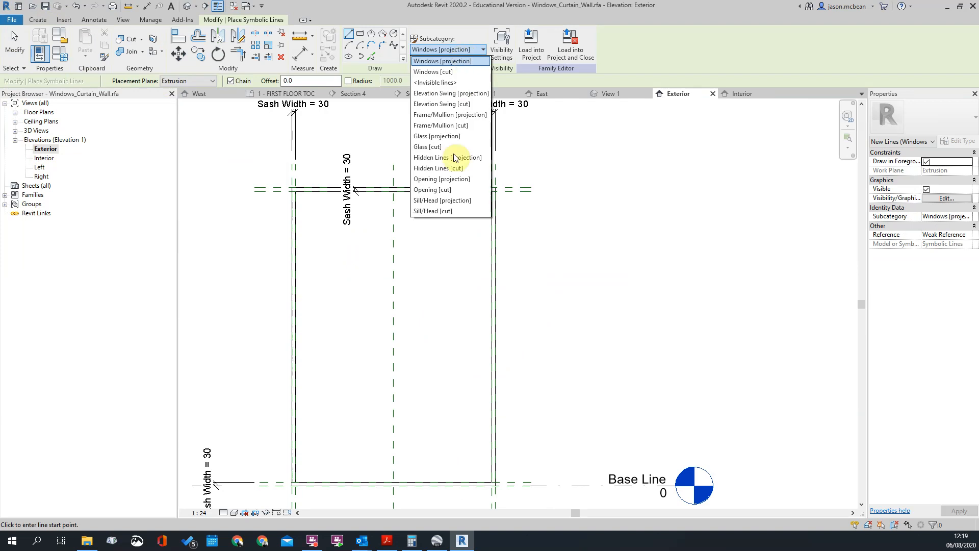
click(462, 98)
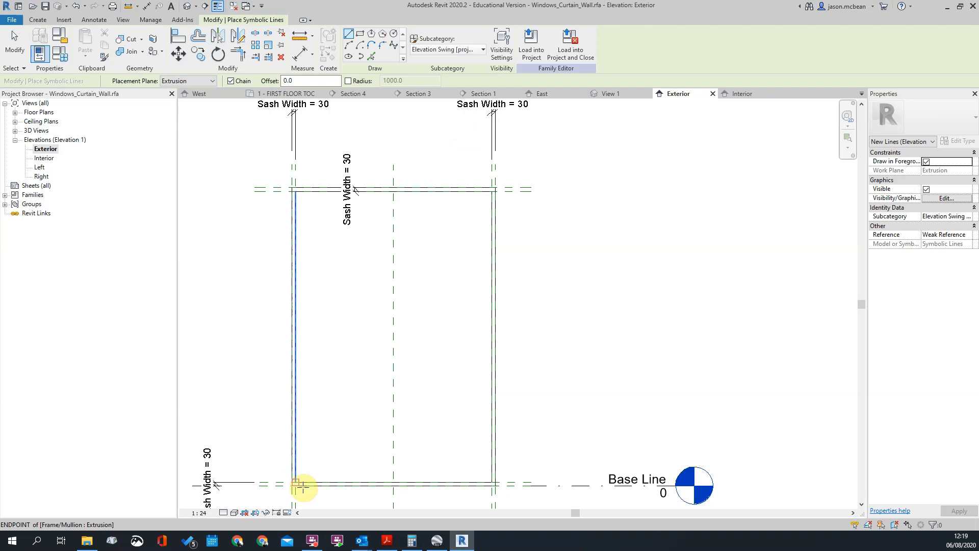
click(290, 192)
click(393, 482)
click(492, 191)
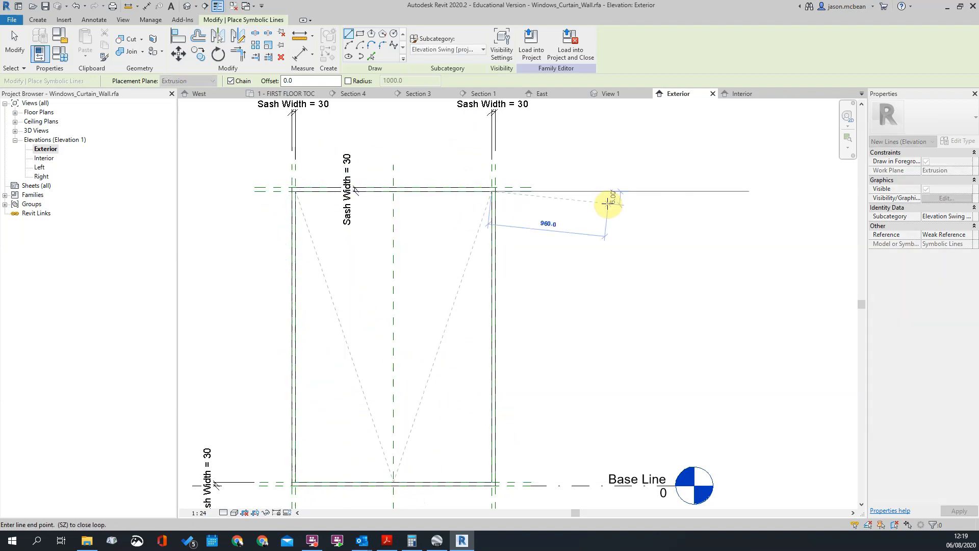
key(Escape)
key(Escape)
Check the V-shaped opening lines in the Interior elevation and return to the Exterior elevation
double_click(44, 158)
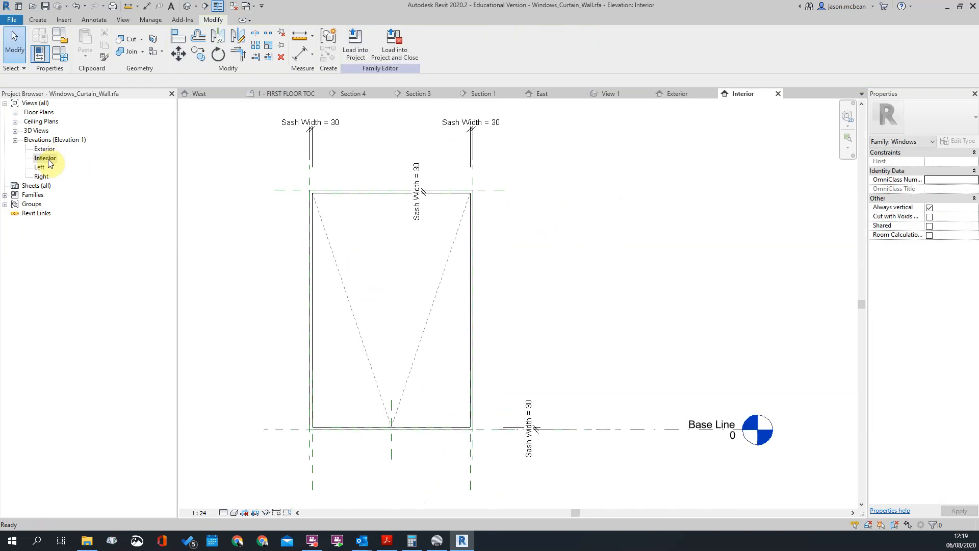
double_click(45, 149)
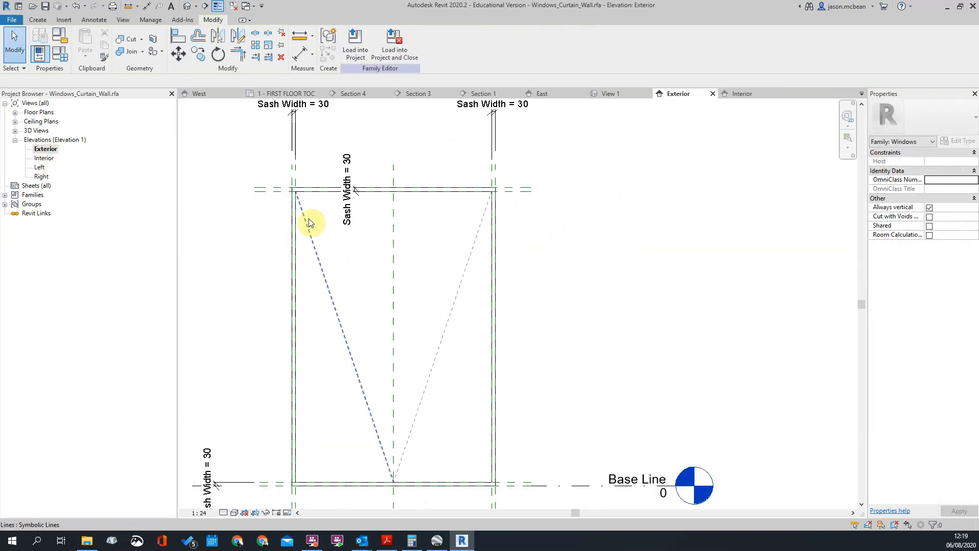
scroll(421, 295, down, 2)
scroll(506, 331, up, 4)
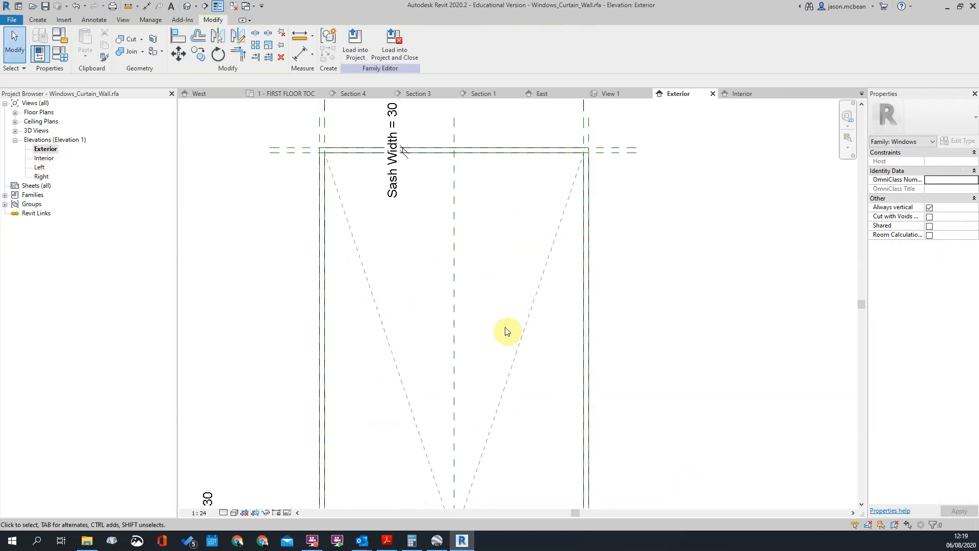
Load the window family into the project, overwriting the existing version
click(351, 46)
click(472, 244)
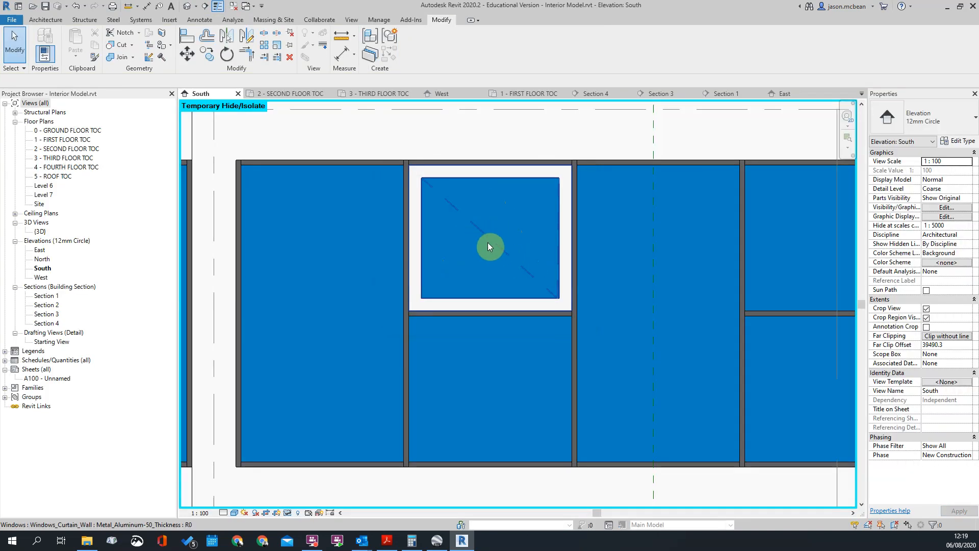
scroll(497, 246, up, 3)
Select the curtain wall window panel in the South elevation and open its family for editing
click(498, 247)
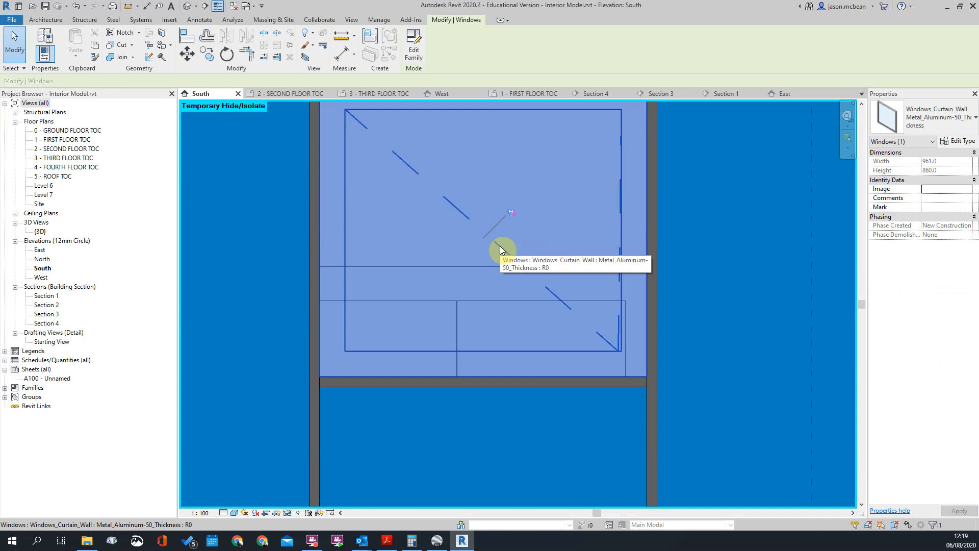
click(414, 46)
scroll(502, 357, down, 3)
scroll(479, 438, up, 4)
scroll(458, 465, up, 5)
Check how the right-hand symbolic line's lower and upper ends sit on the reference planes
click(476, 346)
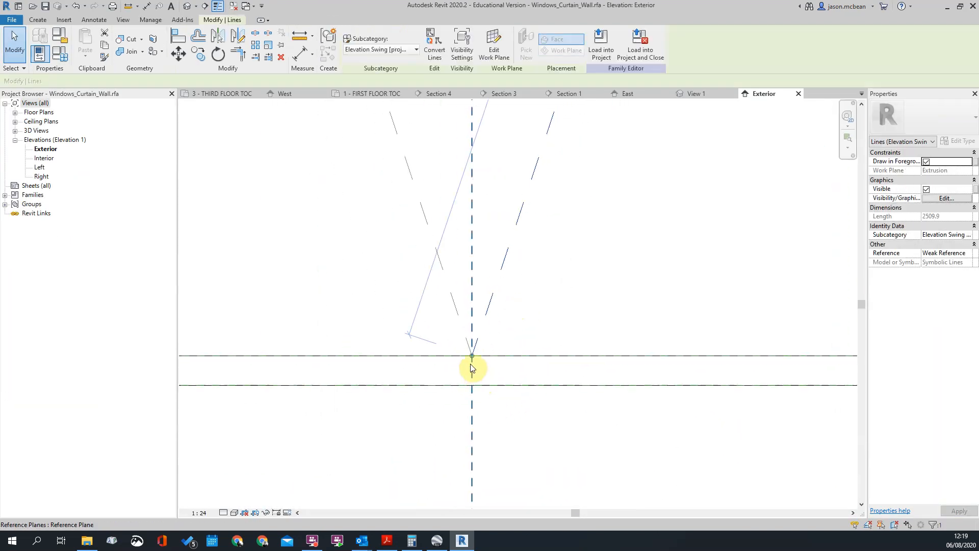
drag(472, 356, 472, 356)
key(Escape)
scroll(541, 357, down, 5)
scroll(578, 208, up, 5)
scroll(579, 208, up, 2)
click(557, 220)
scroll(558, 220, down, 4)
key(Escape)
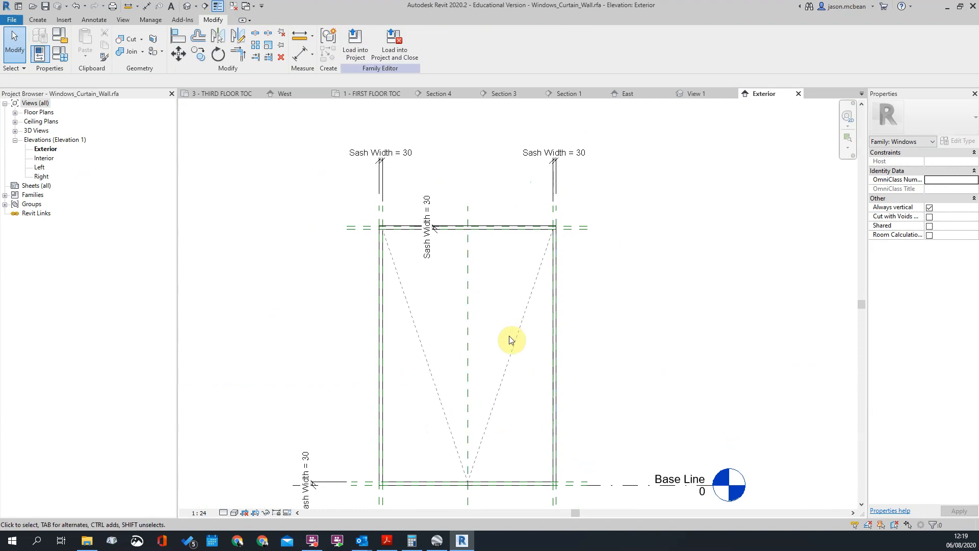
Delete the two V-shaped symbolic opening lines from the sash
click(516, 351)
key(Delete)
click(413, 312)
key(Delete)
Temporarily isolate the reference planes category in the Exterior elevation
scroll(364, 203, up, 3)
click(379, 266)
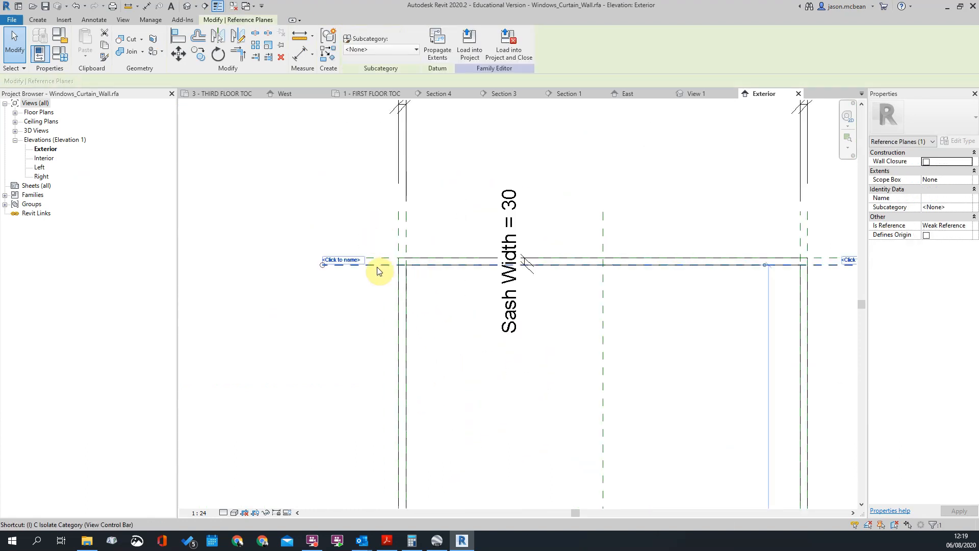
key(c)
click(452, 164)
scroll(452, 165, down, 2)
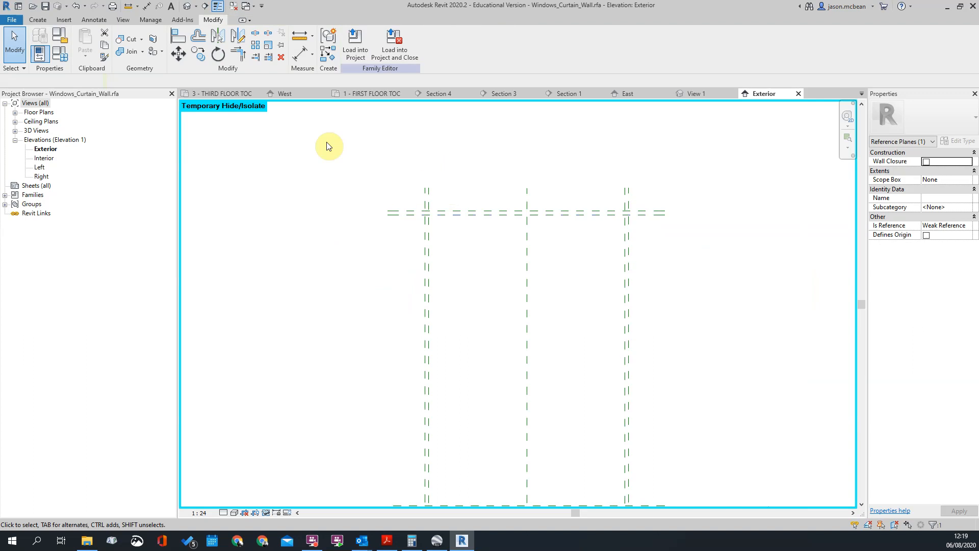
Draw a V of Elevation Swing symbolic lines through the inner reference plane intersections, from the upper corners to the lower centre
click(41, 22)
click(101, 20)
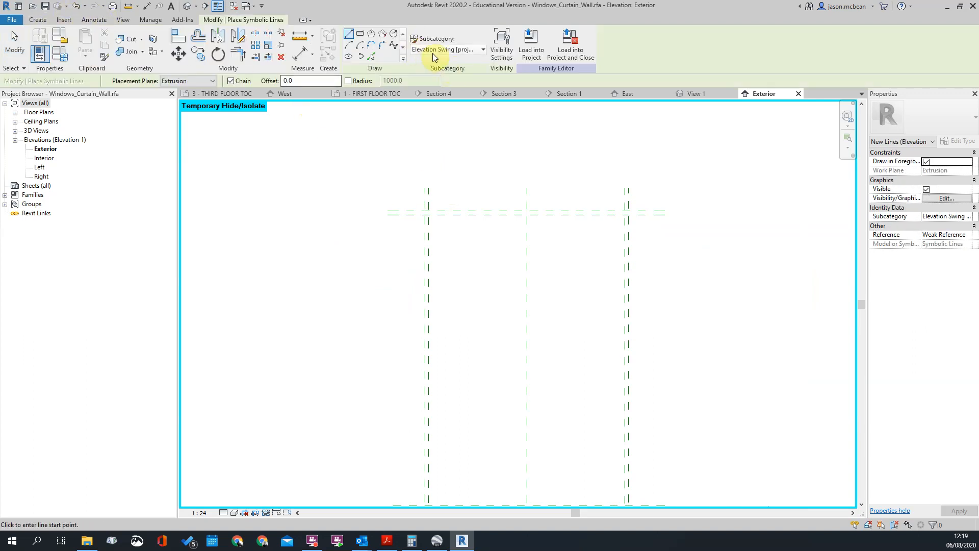
click(426, 213)
scroll(545, 339, down, 2)
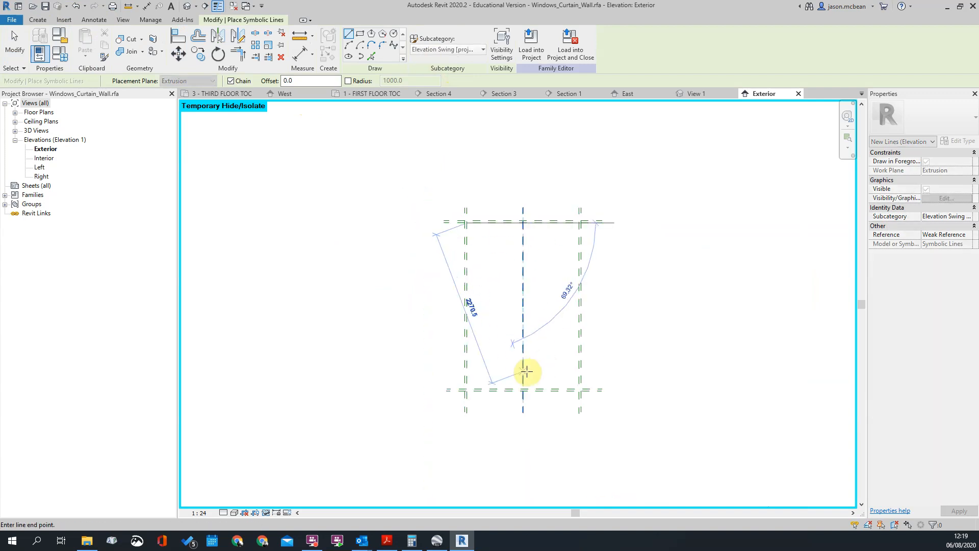
click(524, 389)
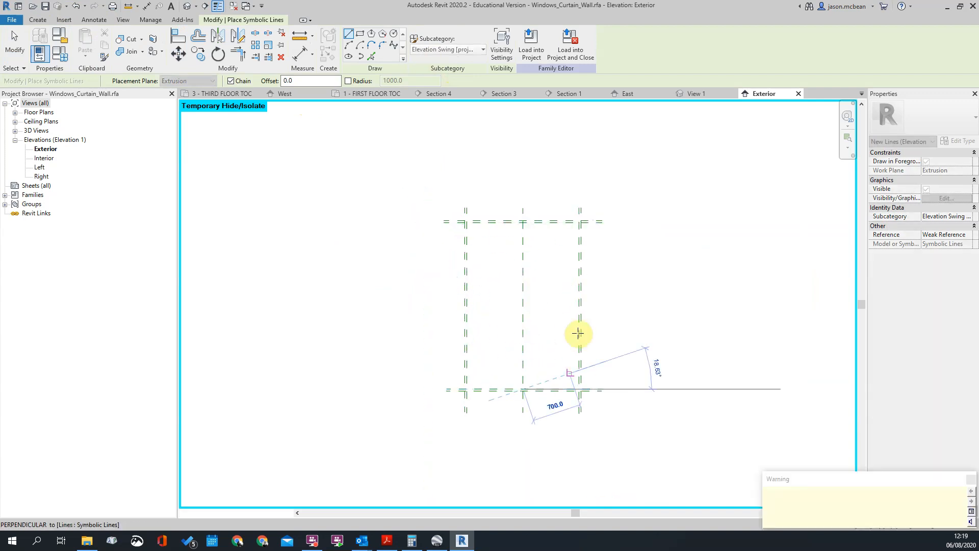
click(579, 223)
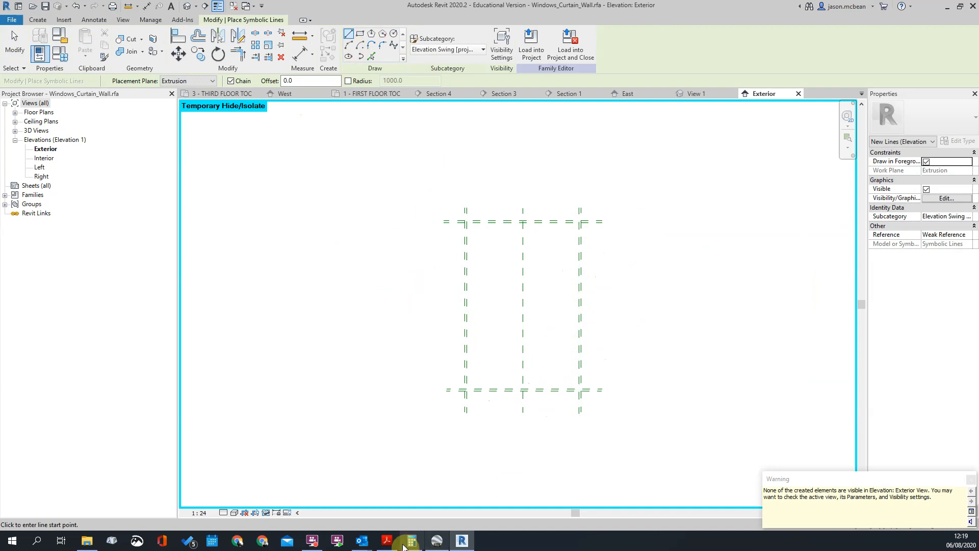
Reset the temporary hide/isolate in the Exterior elevation and finish placing symbolic lines
click(267, 512)
click(273, 500)
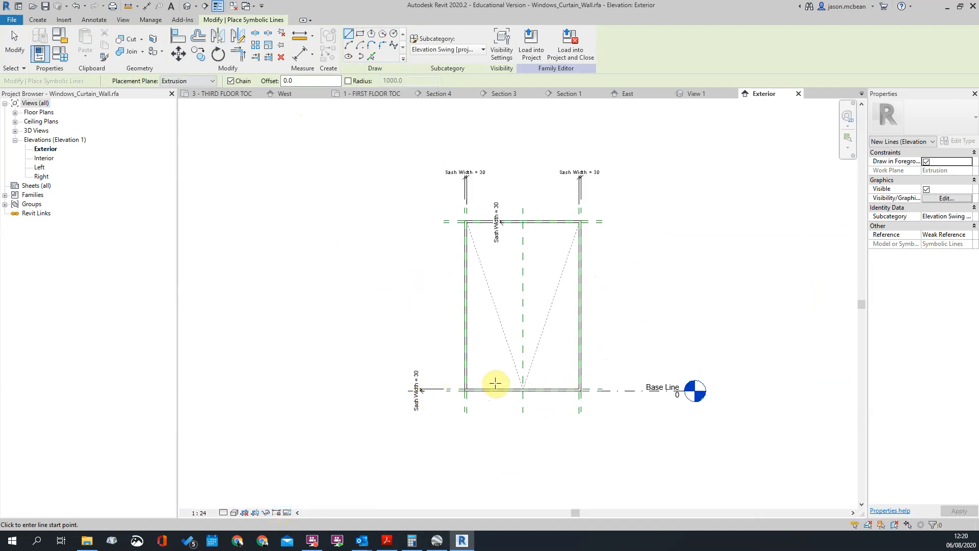
key(Escape)
Align the lower end of the right-hand symbolic line with the vertical centre reference plane
scroll(510, 357, up, 3)
scroll(564, 372, up, 3)
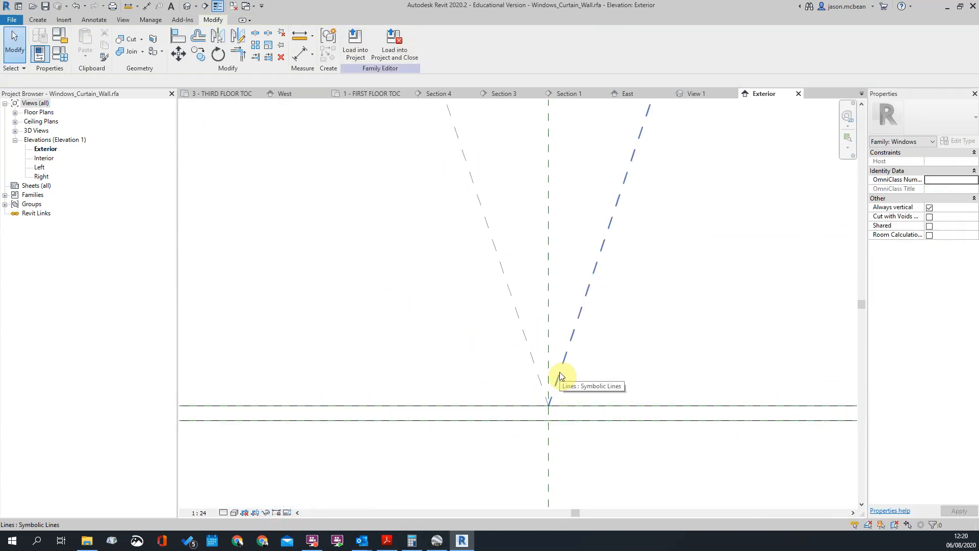
key(a)
key(l)
click(545, 327)
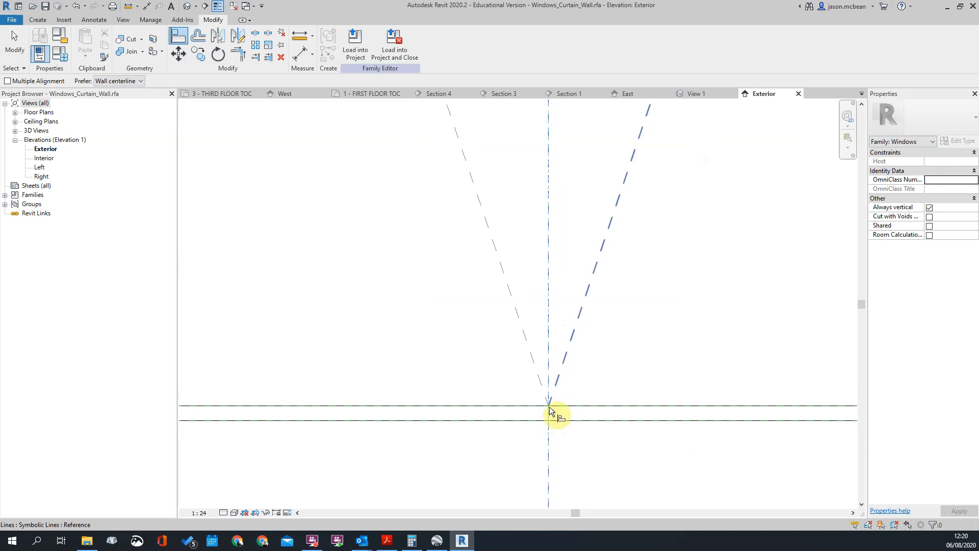
click(550, 410)
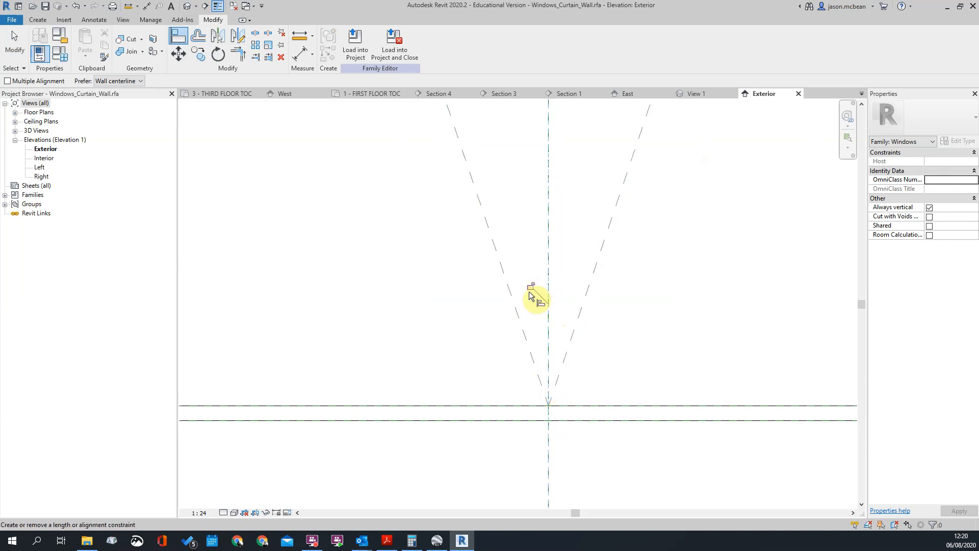
key(Escape)
scroll(546, 288, down, 2)
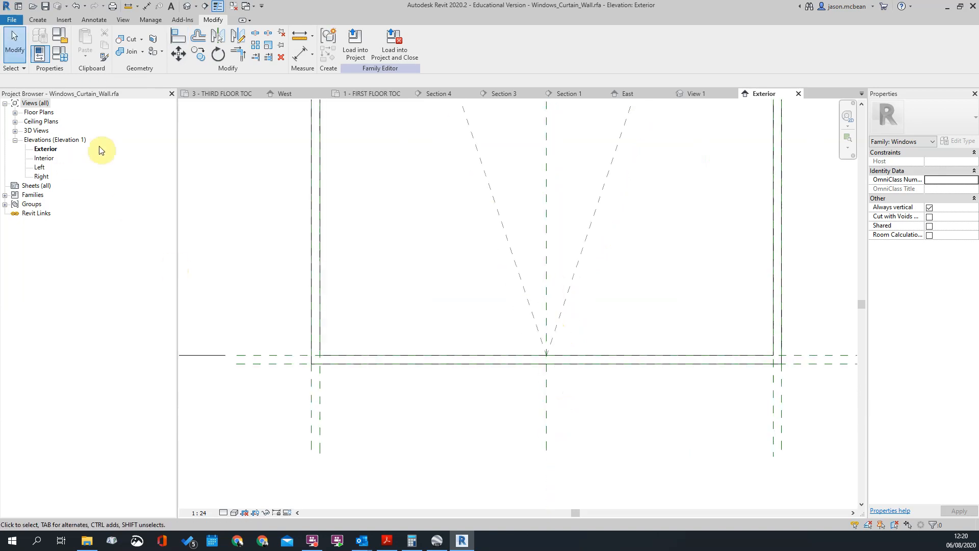
Load the edited Windows_Curtain_Wall family into the Interior Model project, overwriting the existing version
click(355, 44)
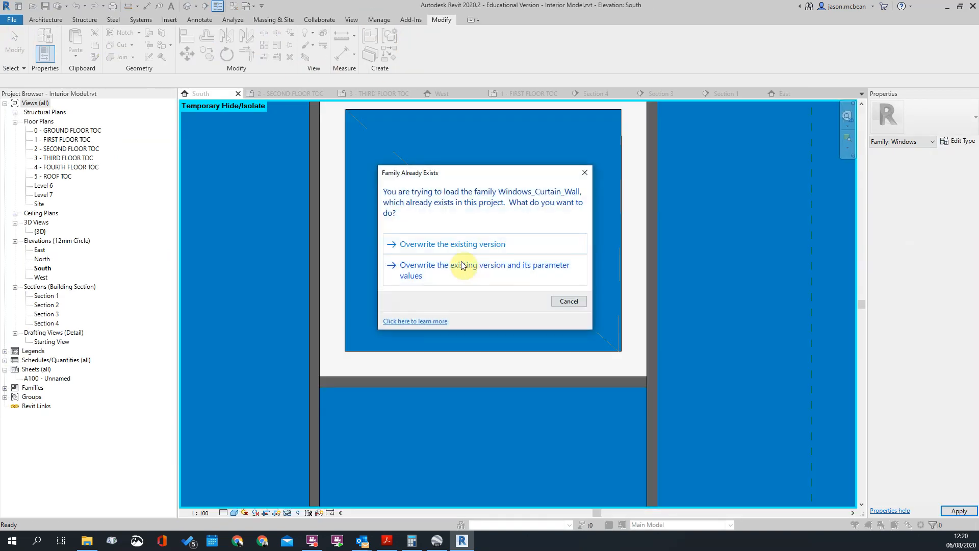
click(455, 249)
scroll(551, 316, down, 3)
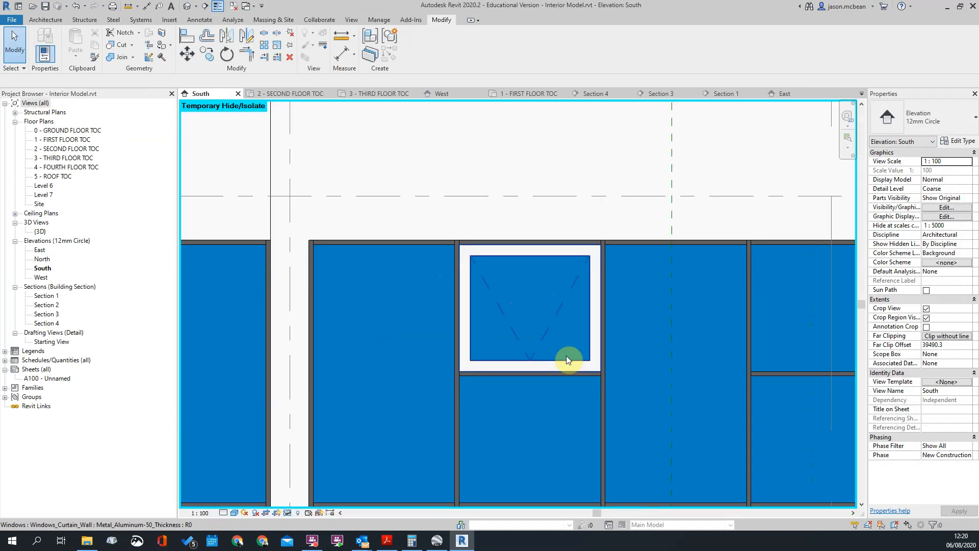
Examine the opening lines of the updated window panel in the South elevation
scroll(566, 347, up, 1)
click(568, 330)
scroll(561, 329, down, 3)
click(506, 259)
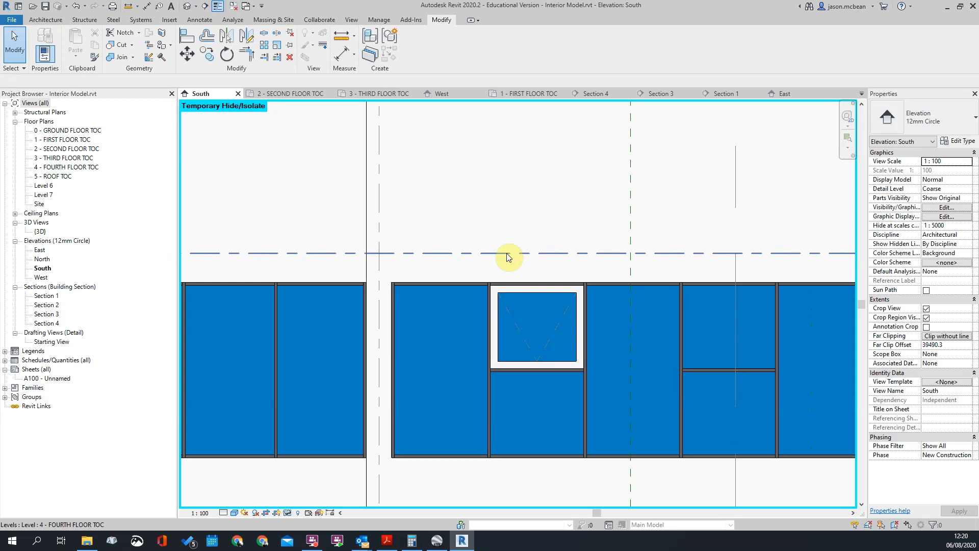
scroll(494, 320, up, 5)
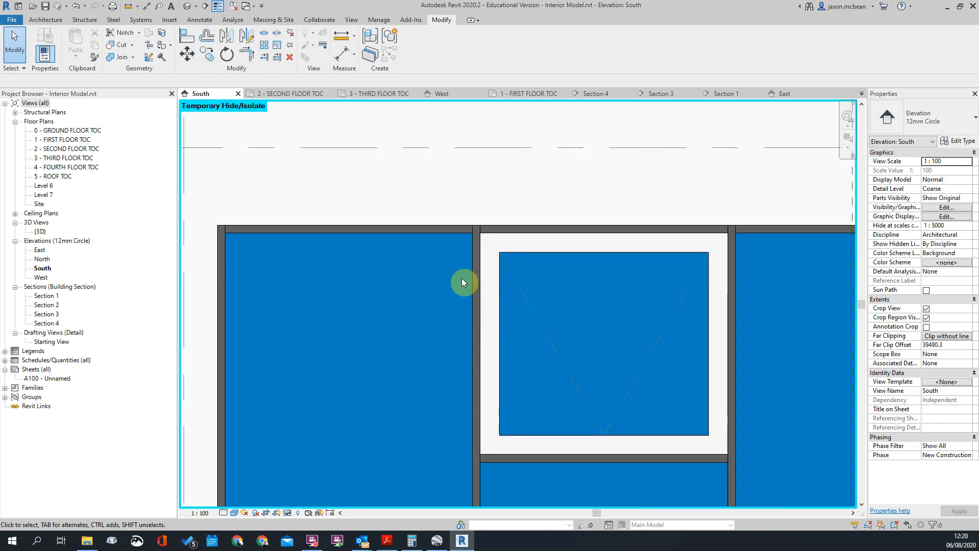
Review the type properties of the opening window panel in the South elevation, including its sash material
click(503, 252)
click(826, 138)
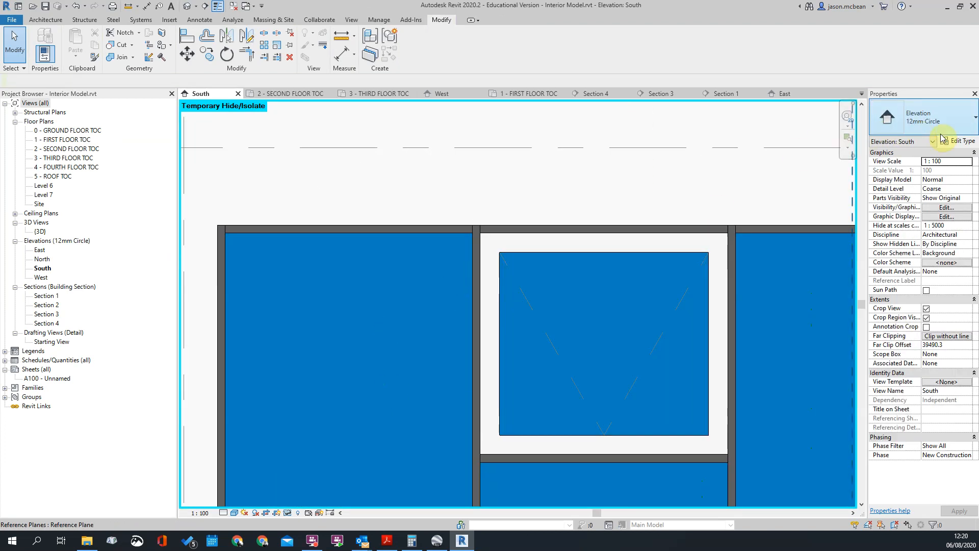
click(628, 249)
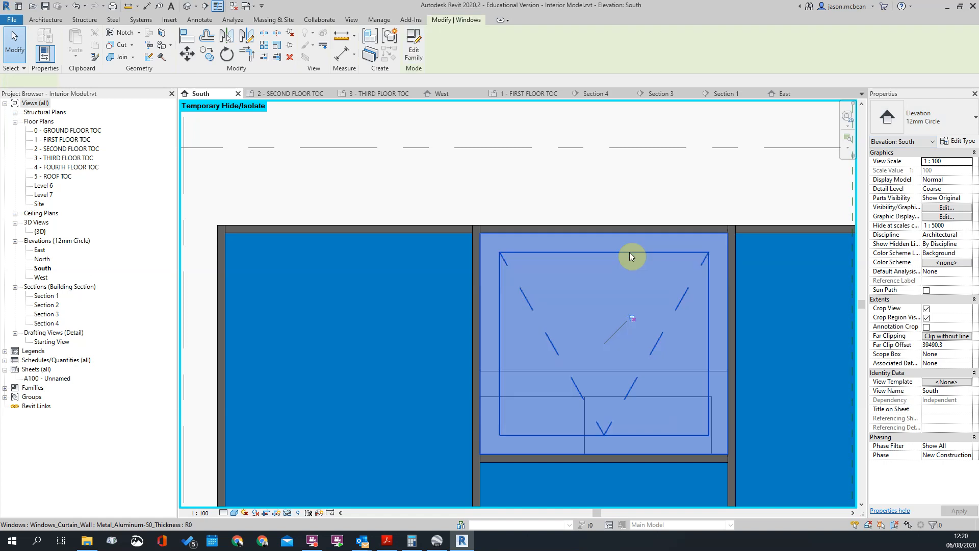
click(960, 142)
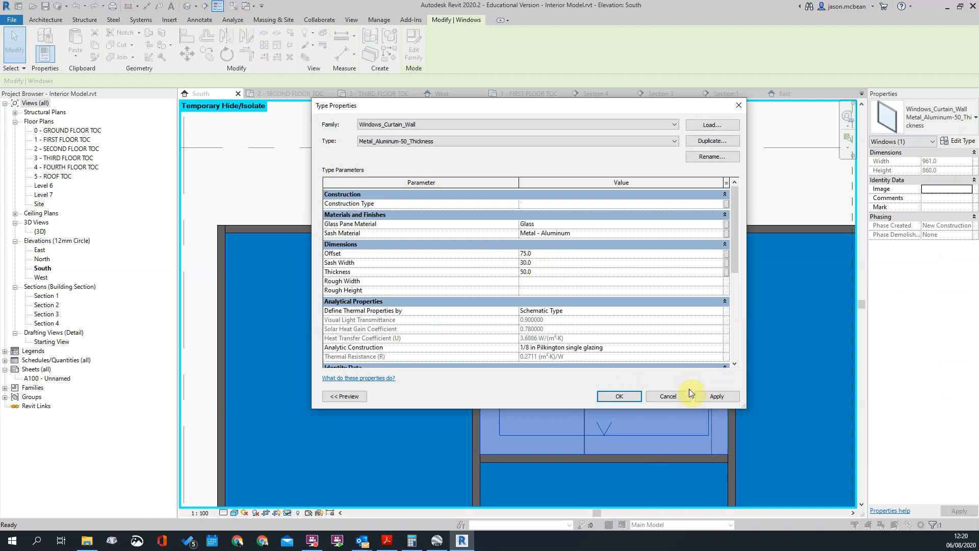
click(714, 396)
click(618, 397)
key(Escape)
scroll(540, 221, down, 5)
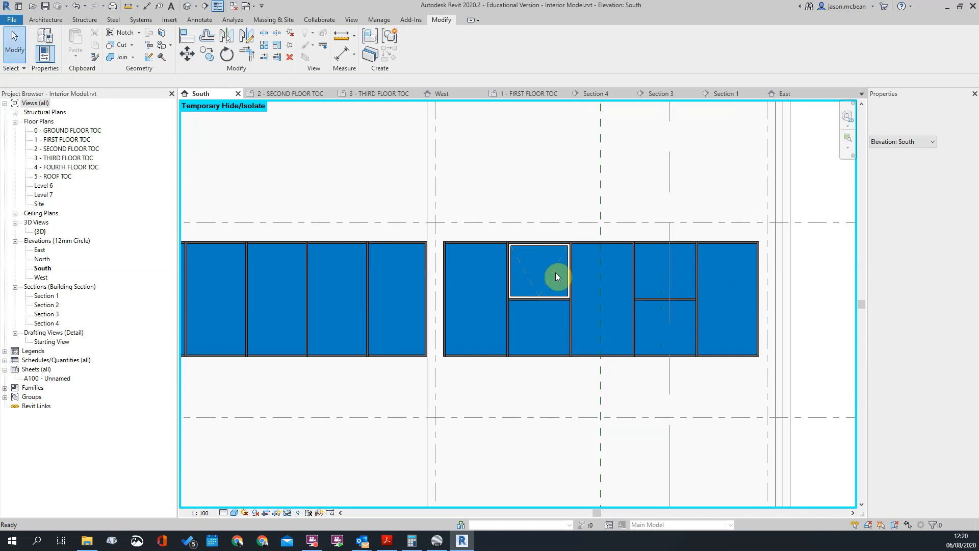
Examine the opening panel's frame against the surrounding curtain-wall mullions
scroll(586, 255, up, 3)
scroll(587, 255, up, 2)
click(598, 230)
key(Escape)
scroll(505, 241, down, 4)
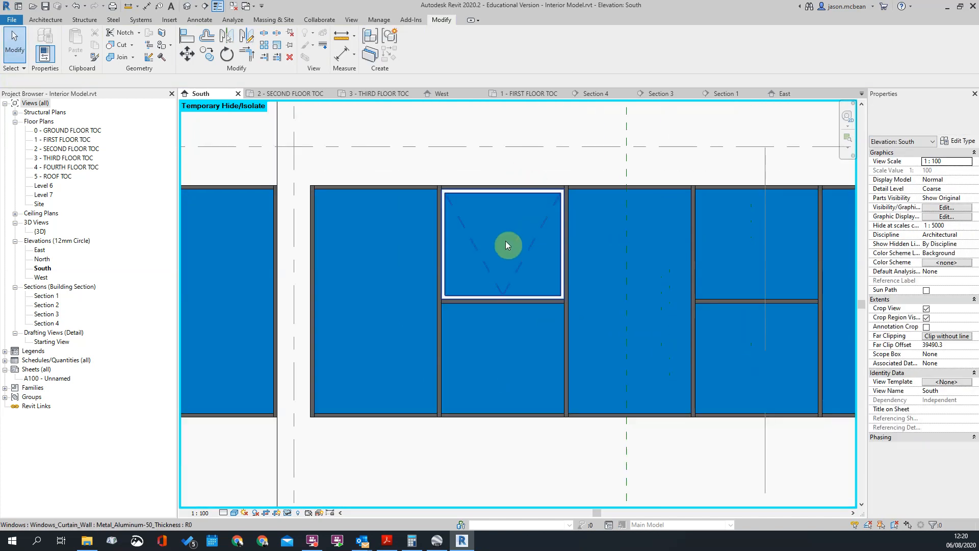
scroll(523, 220, up, 6)
click(548, 263)
key(Escape)
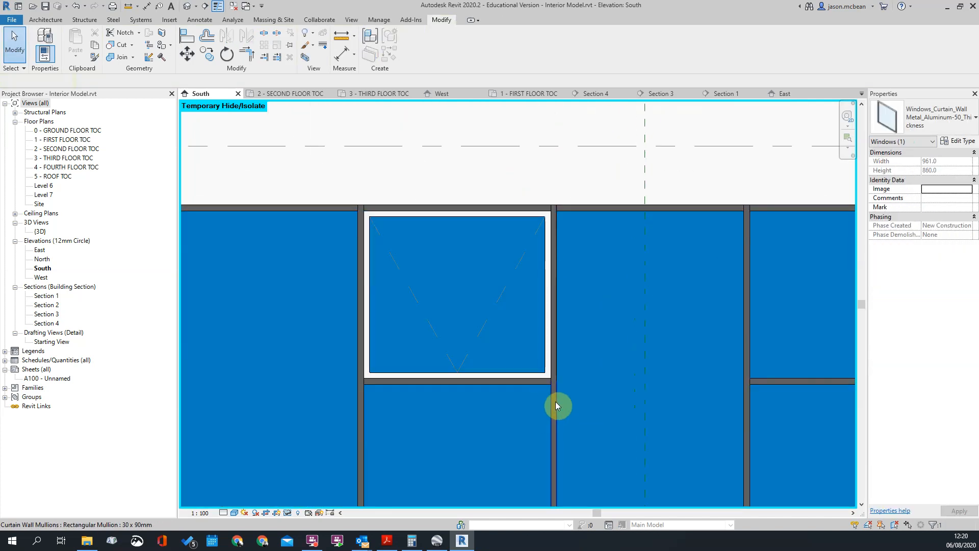
Check the mullion types assigned in the Widow Type 1 curtain wall's type properties
click(650, 207)
click(958, 141)
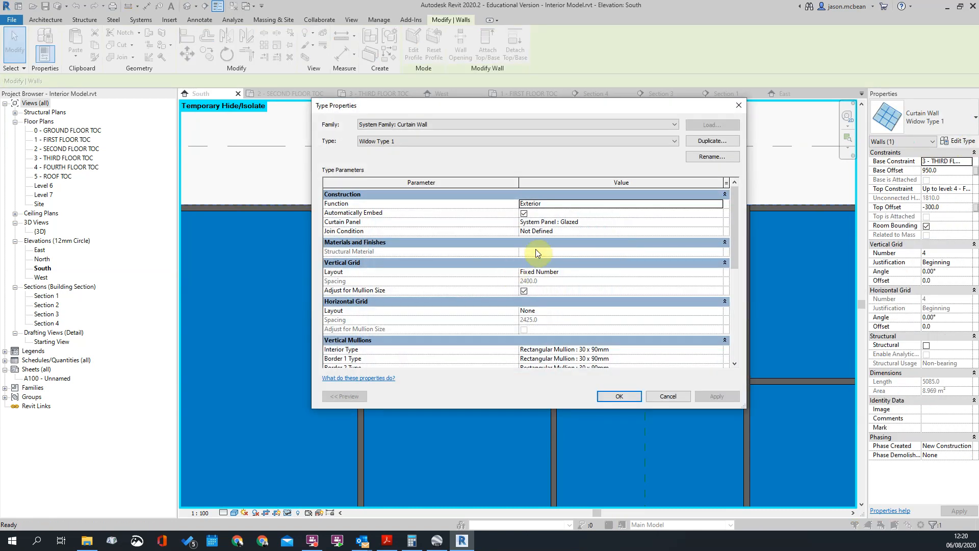
scroll(614, 310, down, 2)
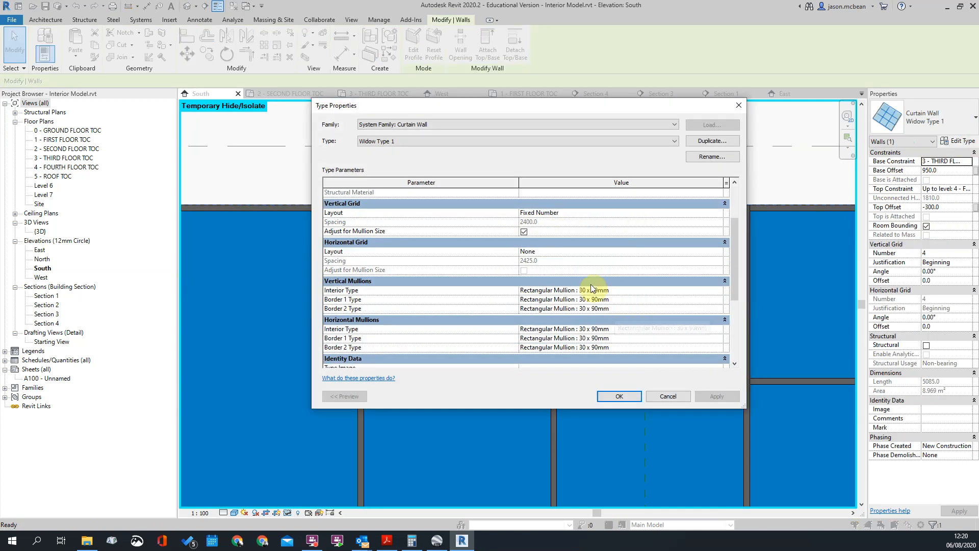
scroll(695, 304, up, 2)
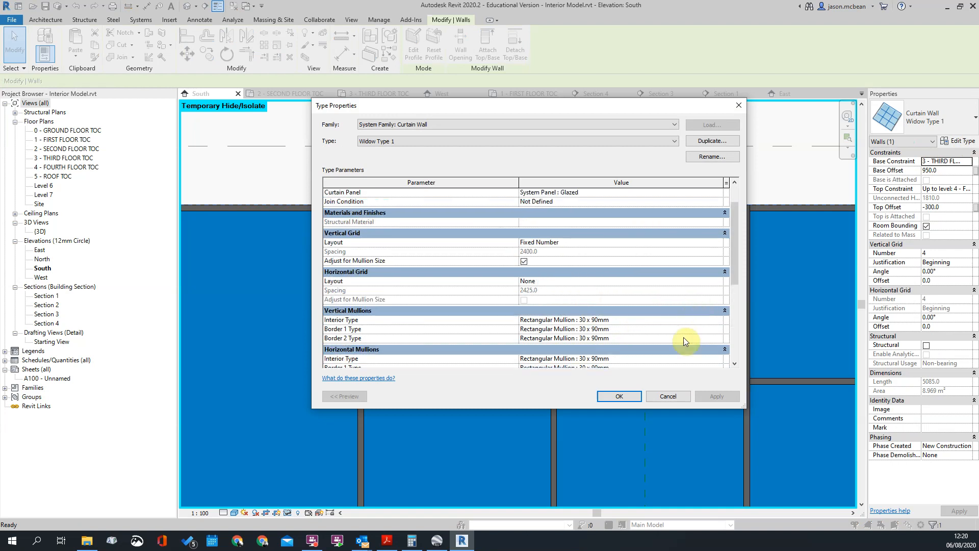
click(675, 396)
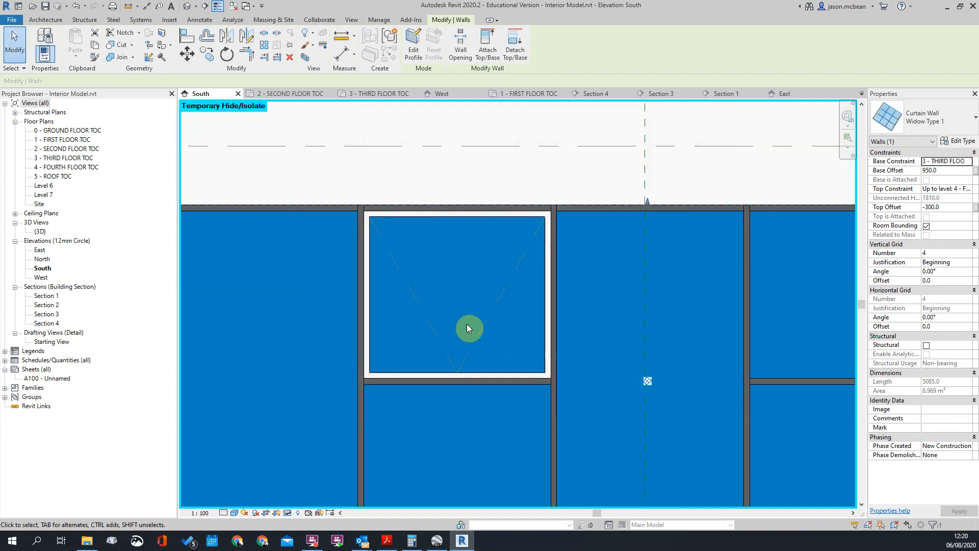
Find the 30 x 90mm Rectangular Mullion type among the project families and copy its material name, Aluminium
click(7, 397)
click(5, 388)
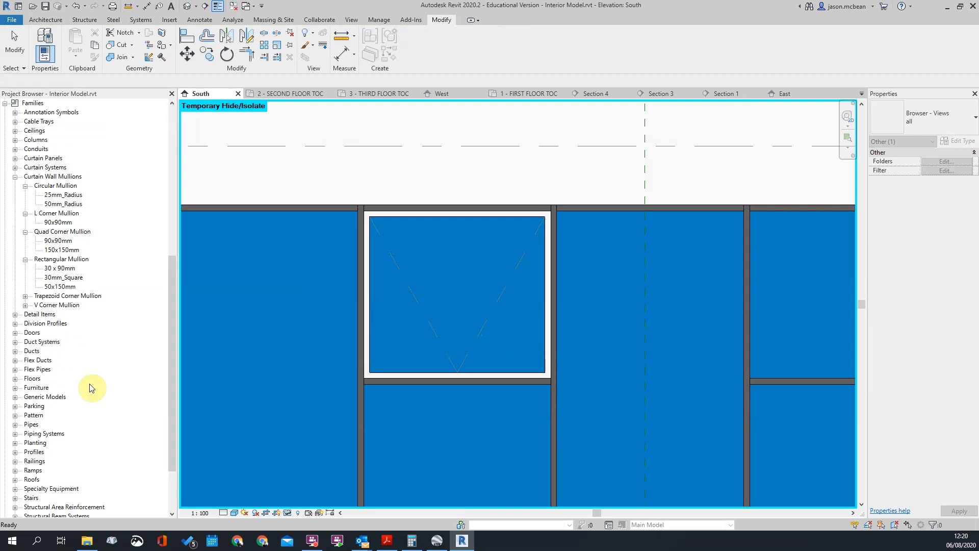
click(64, 179)
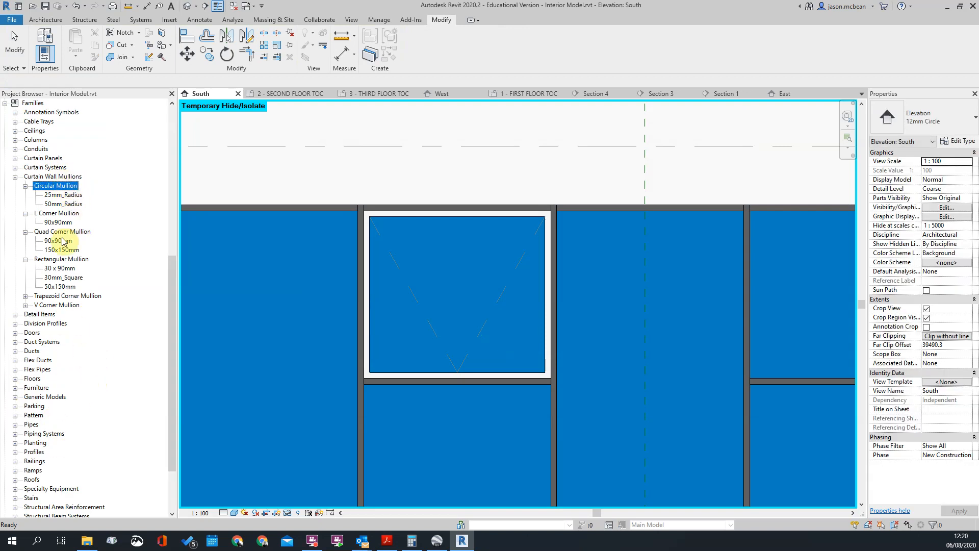
click(55, 260)
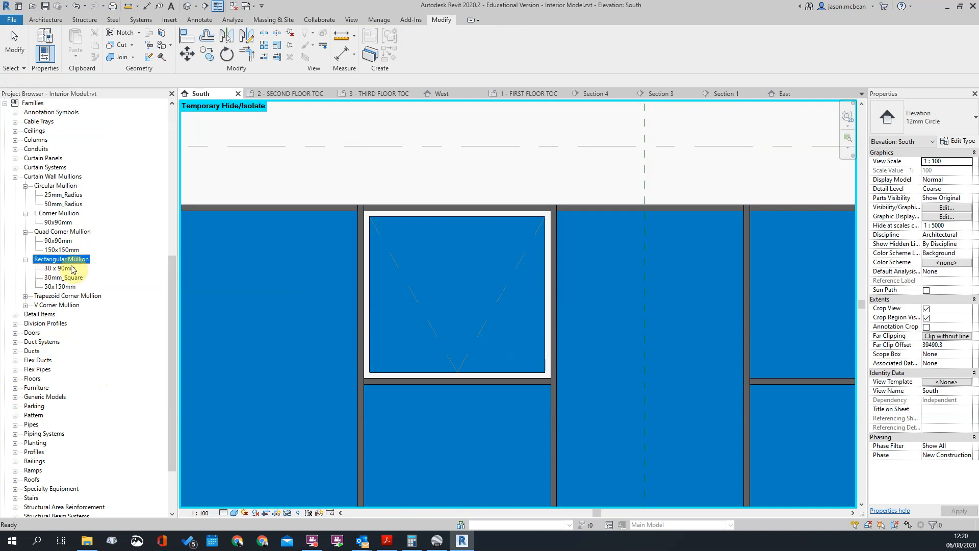
click(71, 267)
right_click(64, 267)
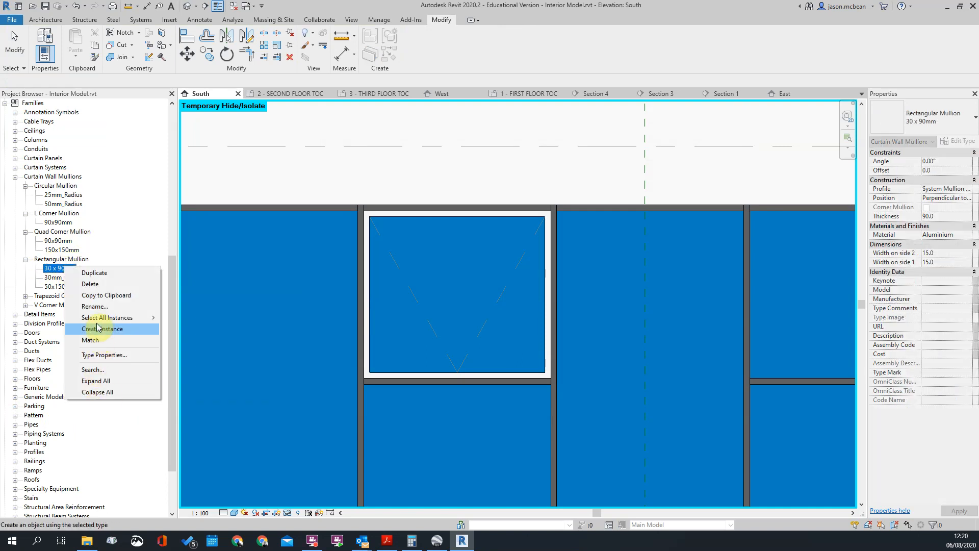
double_click(57, 268)
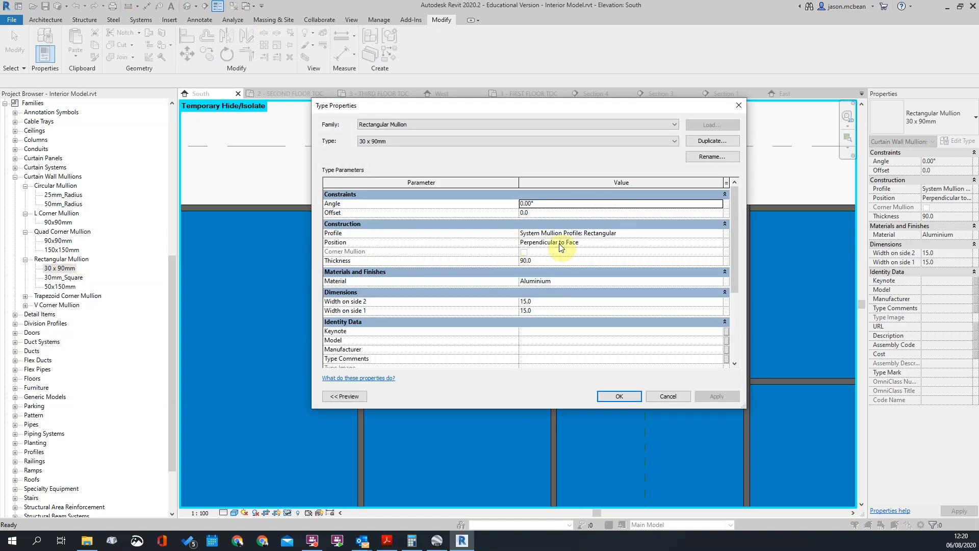
double_click(569, 282)
click(592, 274)
click(575, 269)
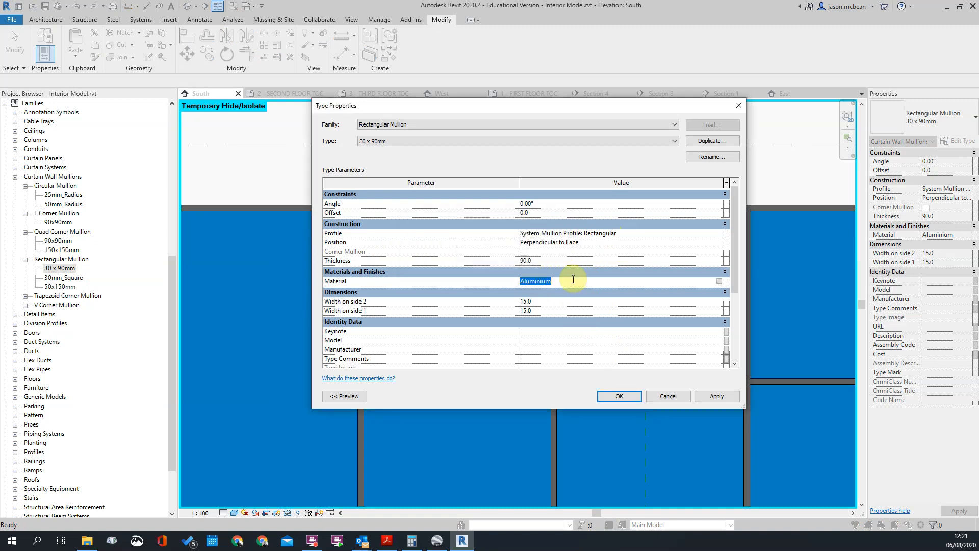
click(616, 394)
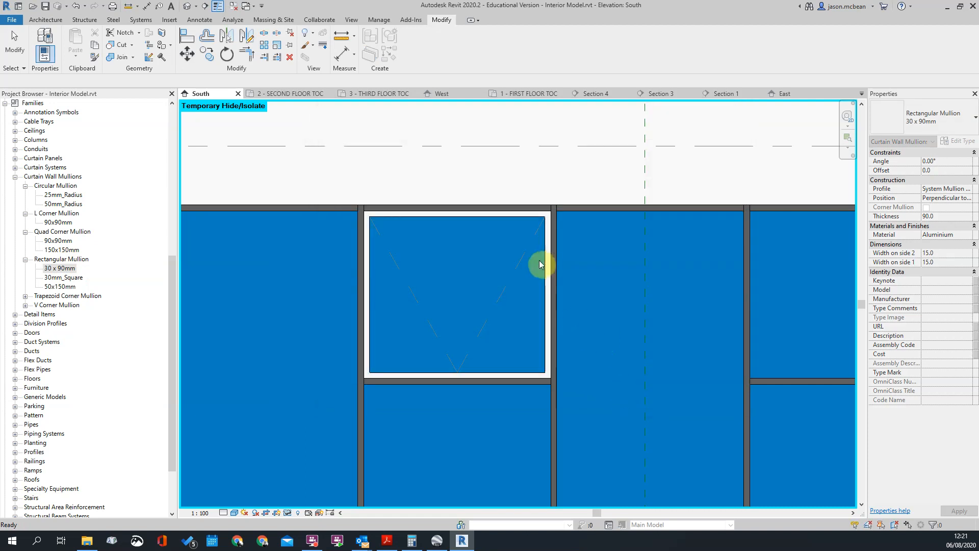
Set the Sash Material of the opening window's Metal_Aluminum-50_Thickness type to Aluminium
click(546, 262)
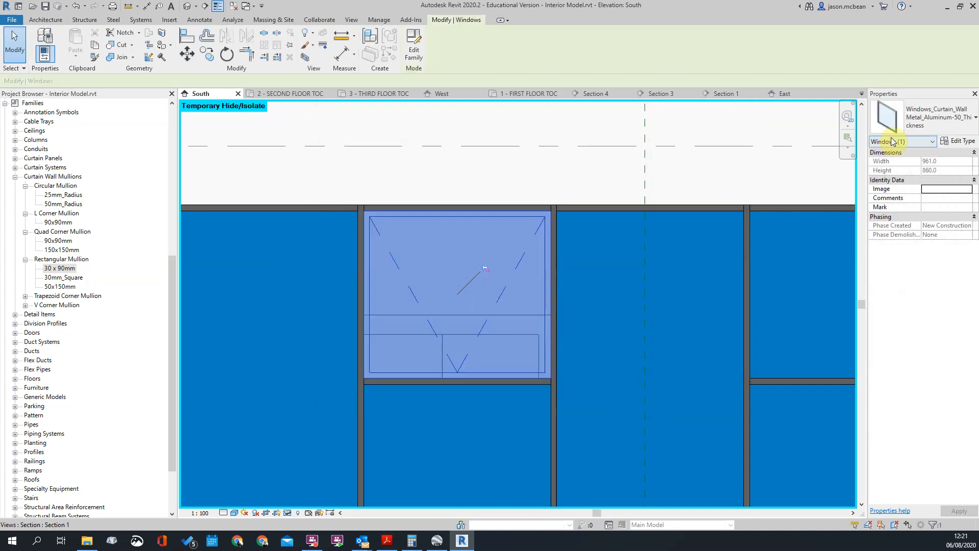
click(973, 141)
scroll(624, 317, down, 3)
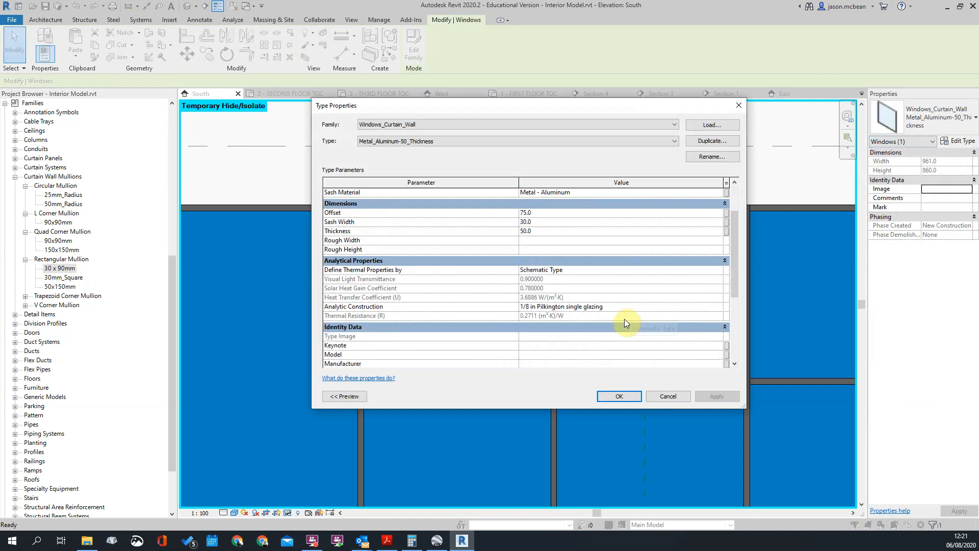
scroll(623, 270, down, 3)
scroll(607, 268, up, 8)
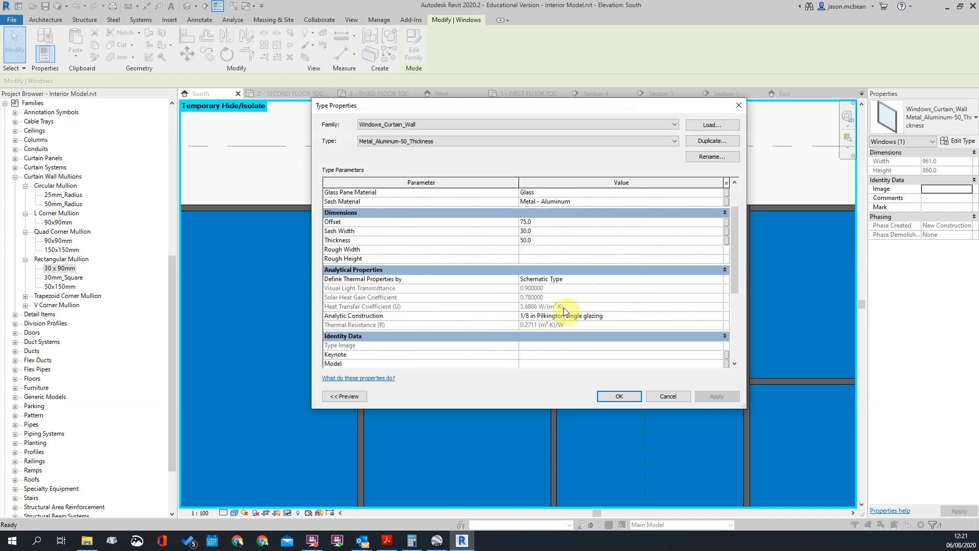
click(636, 234)
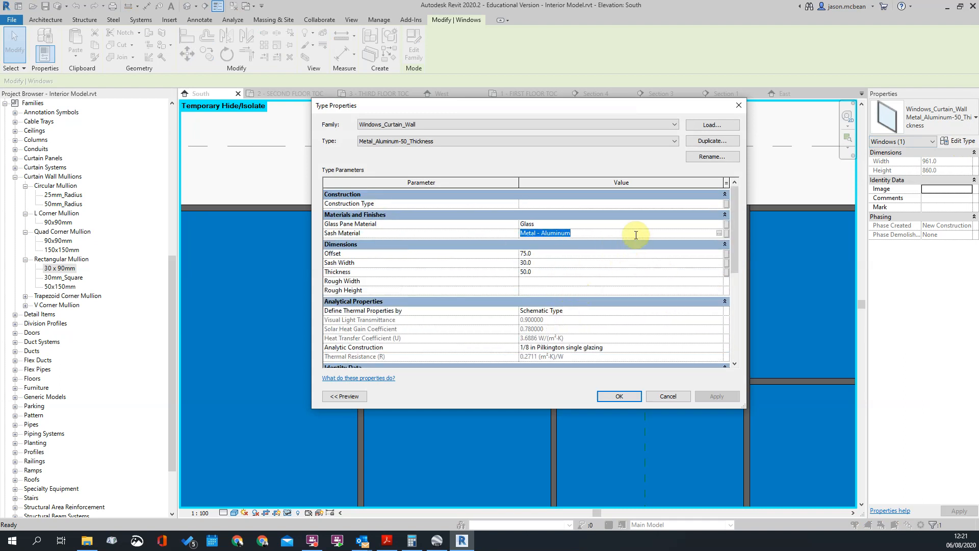
text(Aluminium)
click(619, 397)
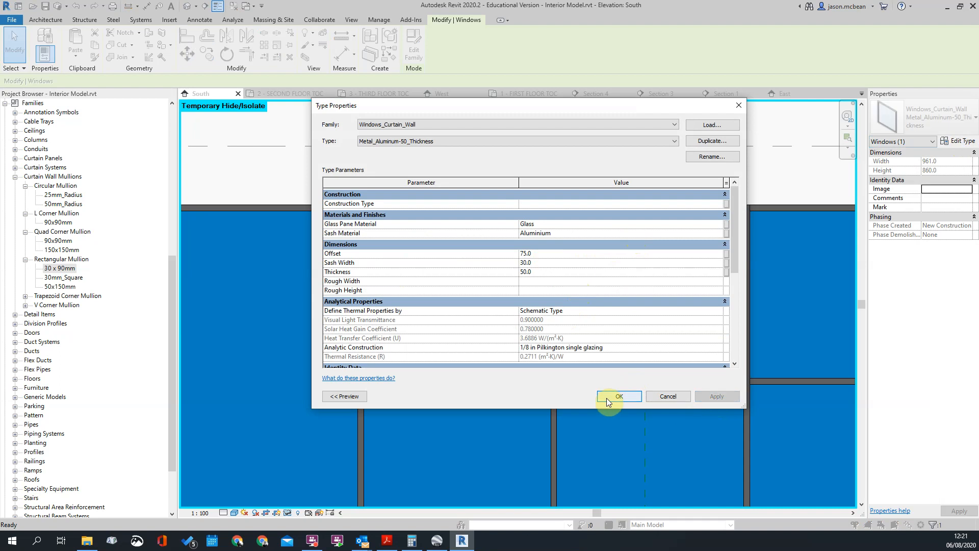
Examine the opening panel's sash alongside the adjoining mullions in the South elevation
click(501, 198)
scroll(675, 290, down, 3)
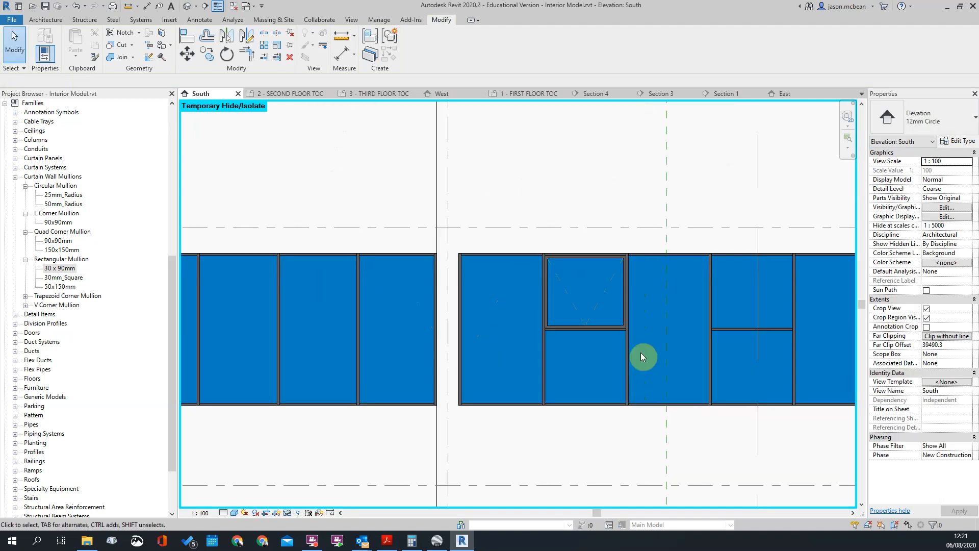
scroll(543, 322, up, 3)
scroll(542, 314, down, 4)
click(522, 286)
key(Escape)
scroll(522, 286, down, 6)
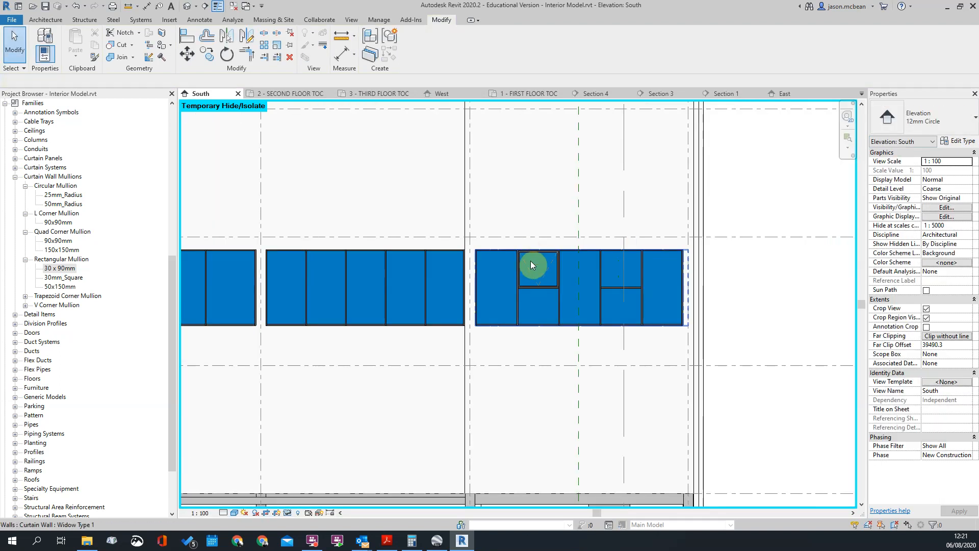
Move the Section 1 line in the South elevation so that it cuts through the opening window panel
middle_drag(542, 166, 538, 256)
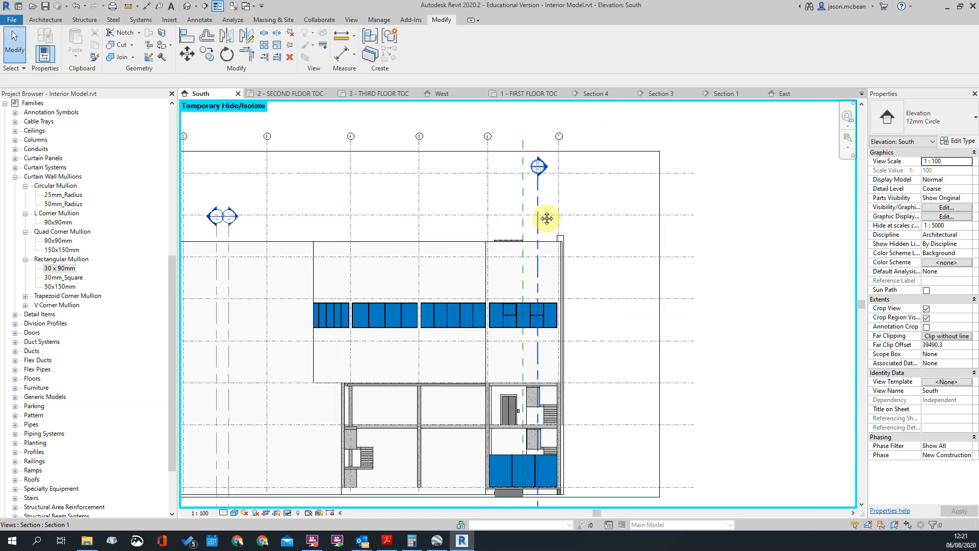
click(537, 197)
drag(538, 197, 510, 202)
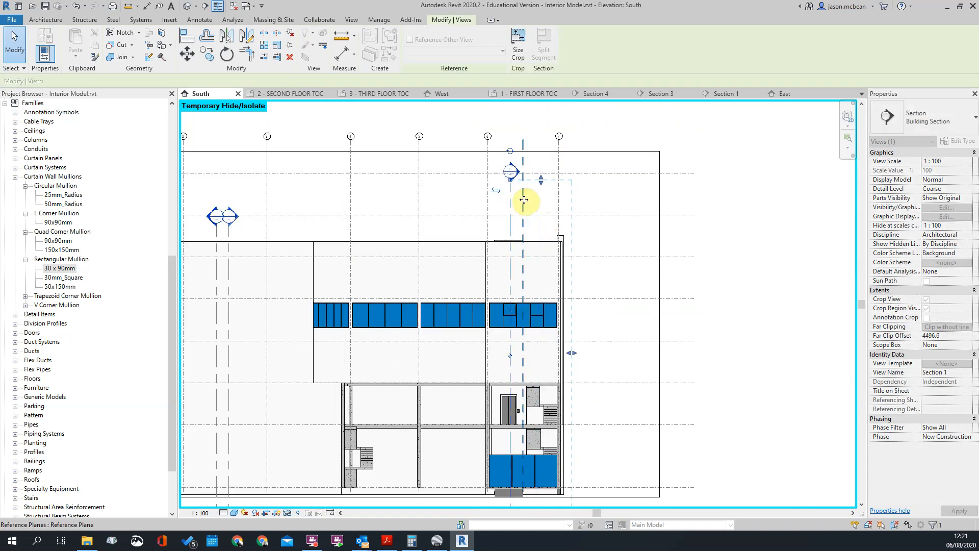
Open Section 1 and examine where the third-floor curtain wall sits within the exterior wall
double_click(518, 171)
scroll(612, 269, down, 3)
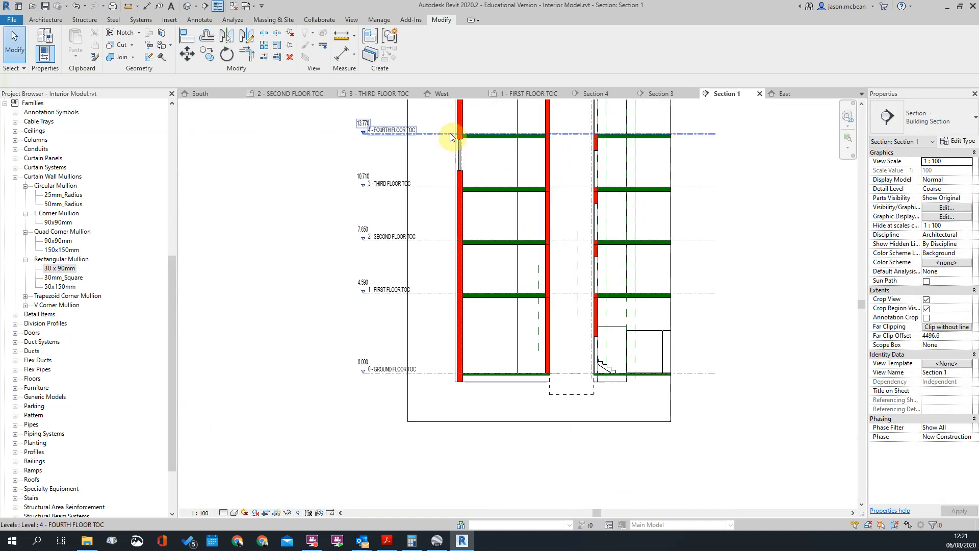
scroll(459, 148, up, 7)
scroll(495, 122, up, 1)
middle_drag(495, 123, 492, 452)
scroll(477, 385, down, 5)
scroll(470, 341, up, 6)
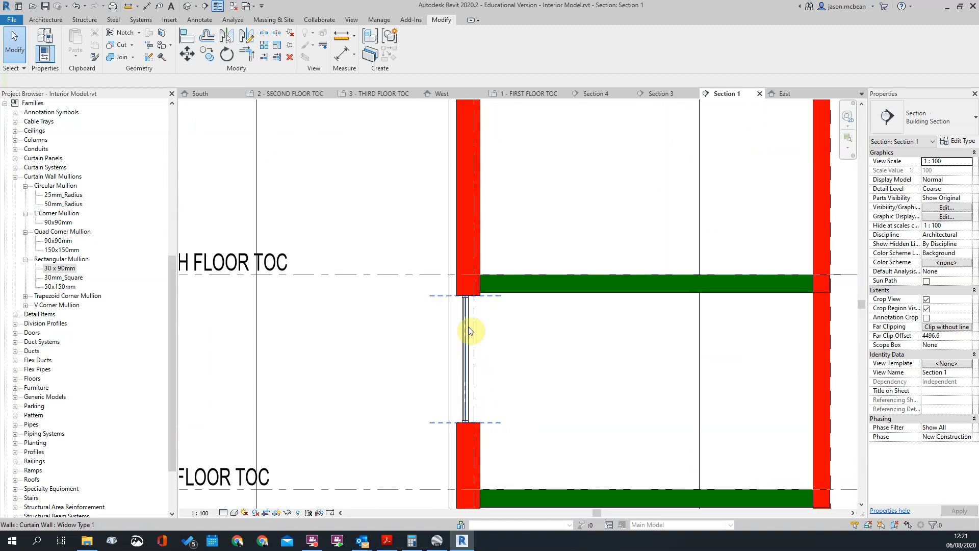
click(449, 295)
scroll(369, 228, down, 3)
scroll(370, 228, down, 5)
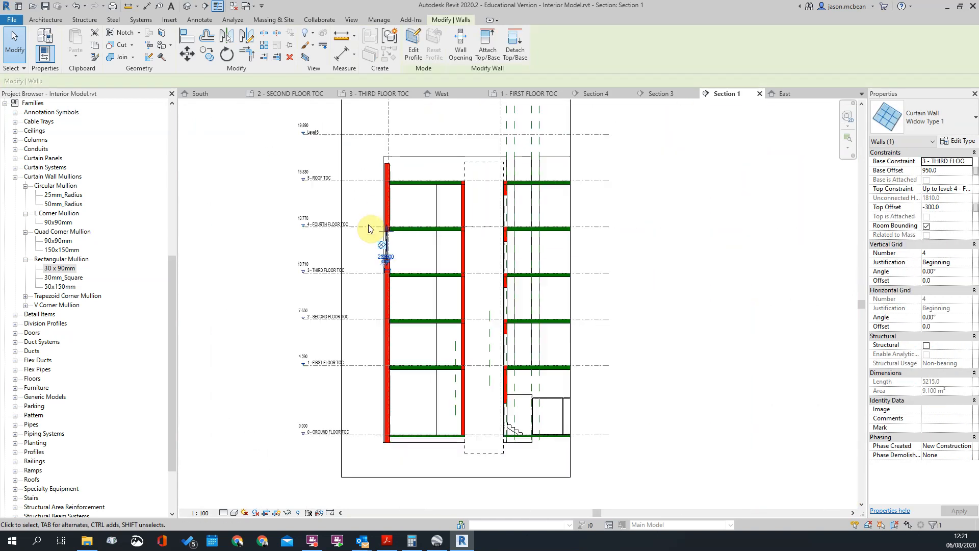
key(Escape)
Inspect the third-floor window opening up close, then close the Section 1 view
scroll(405, 230, up, 2)
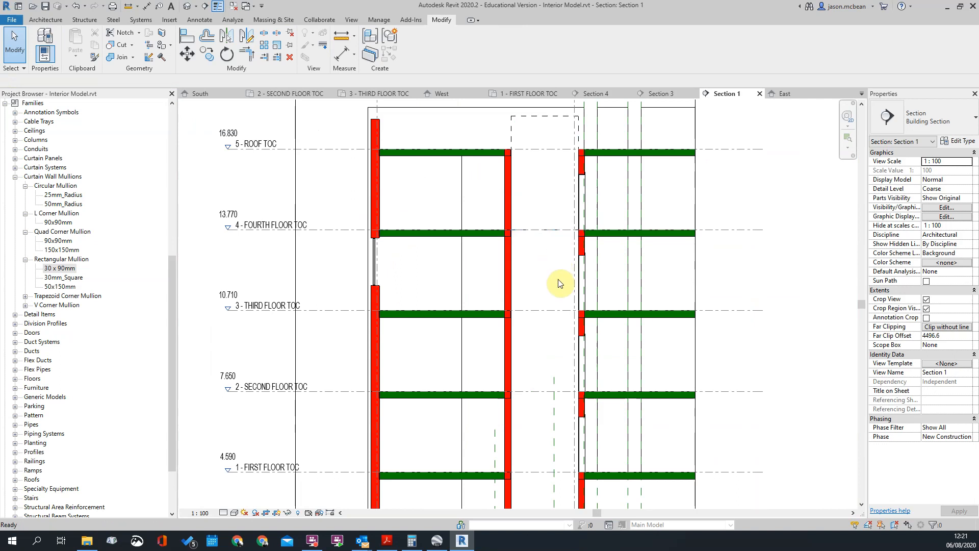
scroll(560, 278, up, 3)
scroll(157, 219, up, 2)
scroll(254, 239, up, 3)
middle_drag(255, 240, 562, 240)
scroll(400, 231, up, 3)
scroll(460, 233, down, 5)
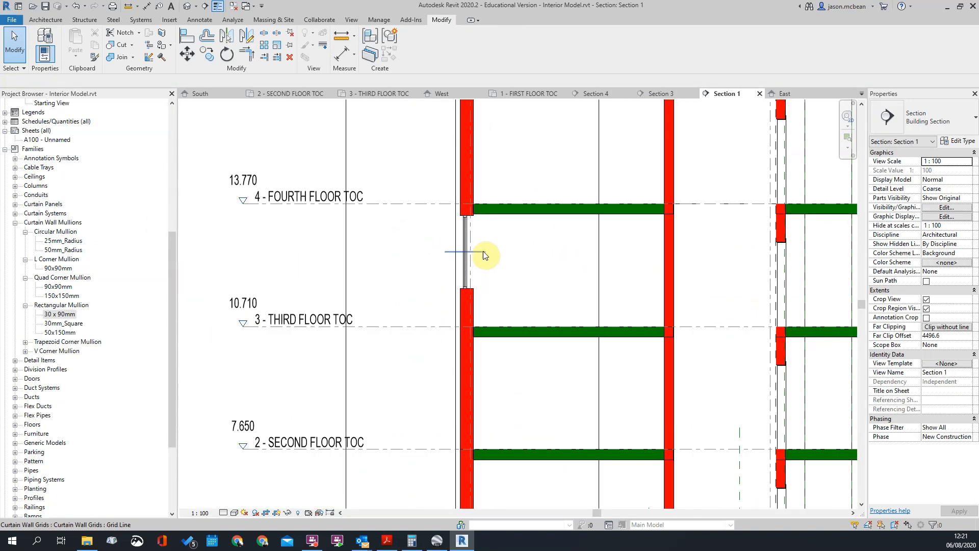
click(760, 95)
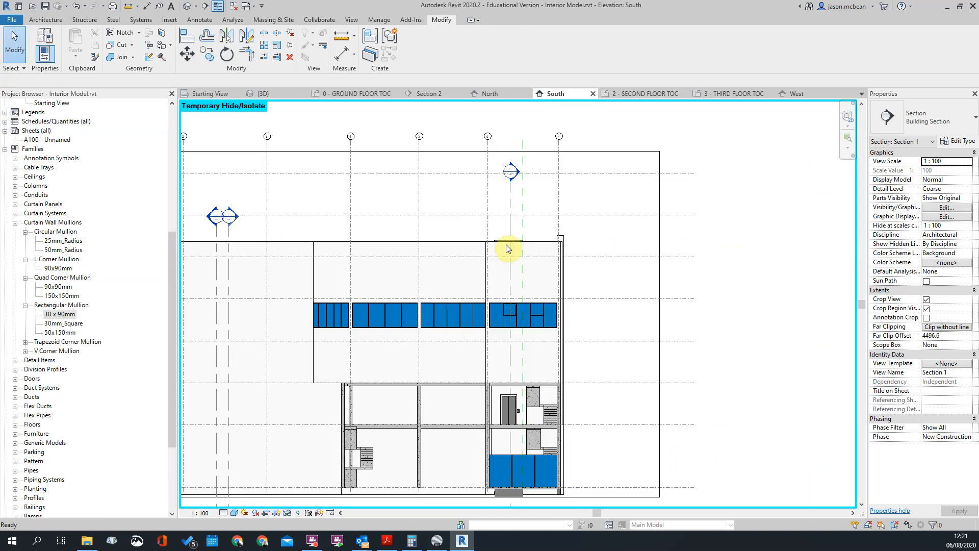
Reopen Section 1 from its marker in the South elevation and extend its crop region to include the opposite exterior wall
scroll(541, 249, up, 5)
click(521, 280)
scroll(521, 278, down, 4)
scroll(524, 200, up, 2)
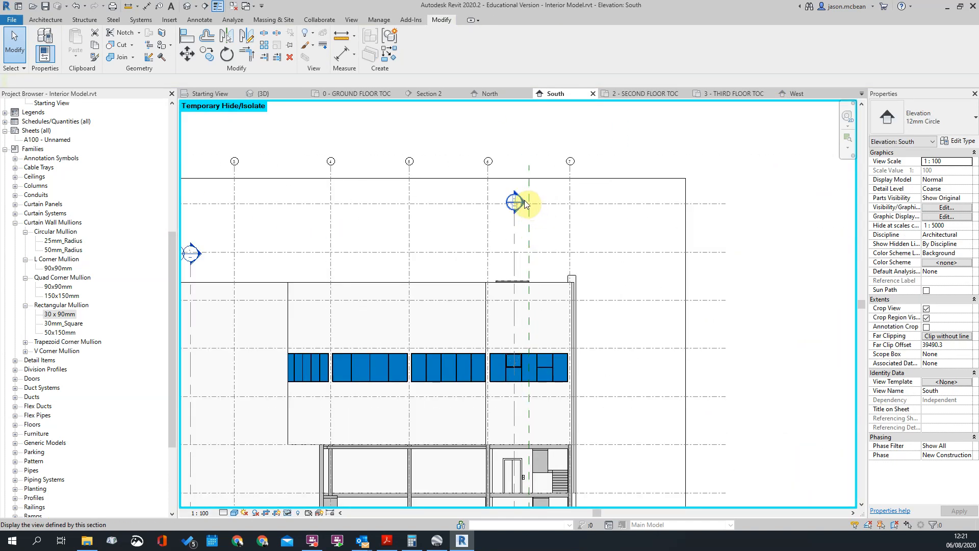
double_click(521, 202)
click(531, 207)
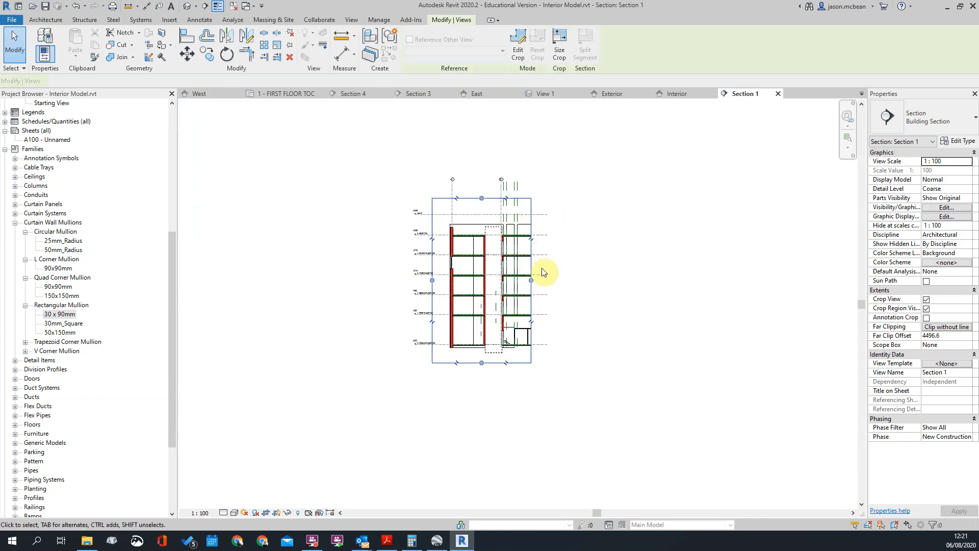
drag(531, 280, 652, 280)
key(Escape)
scroll(648, 286, up, 10)
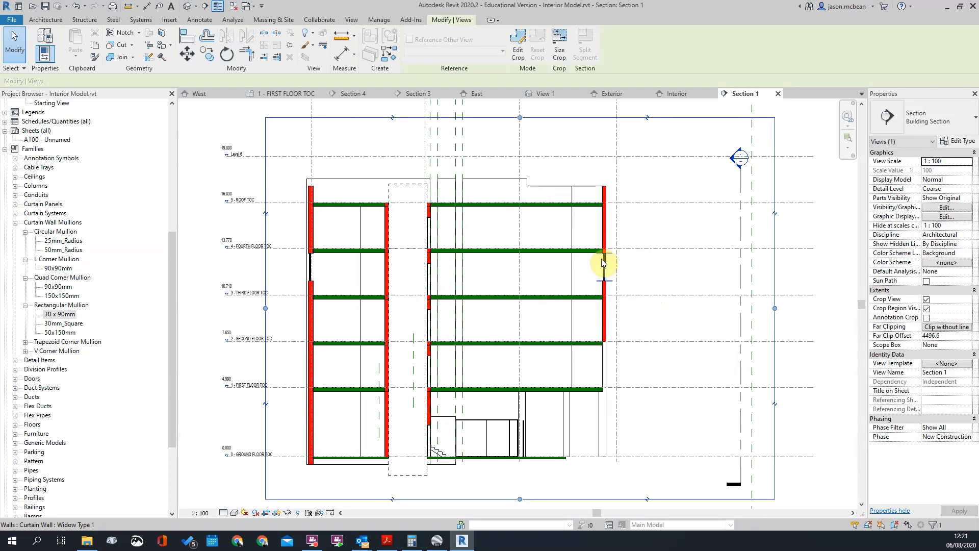
Set the Offset of the opening window's type, Metal_Aluminum-50_Thickness, to 50
click(577, 363)
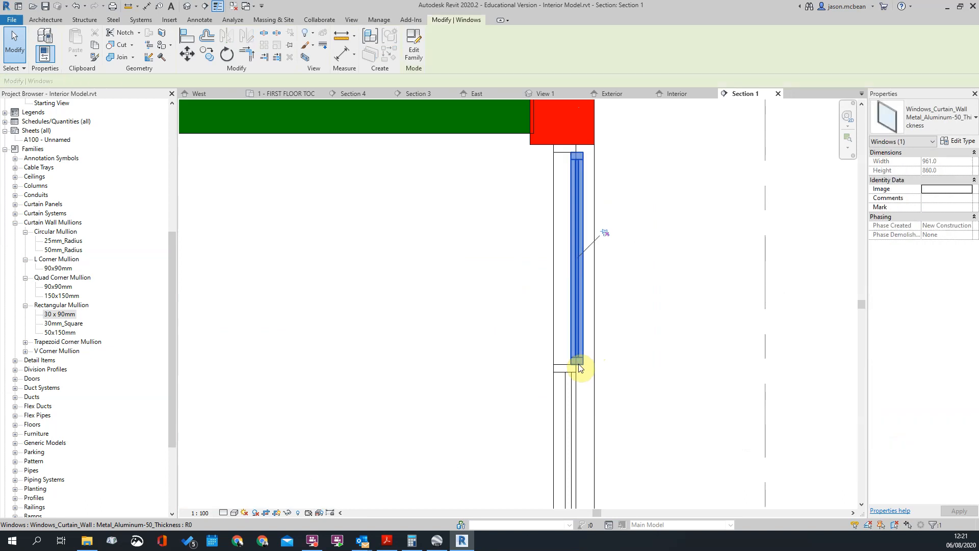
scroll(565, 292, down, 1)
scroll(567, 321, up, 2)
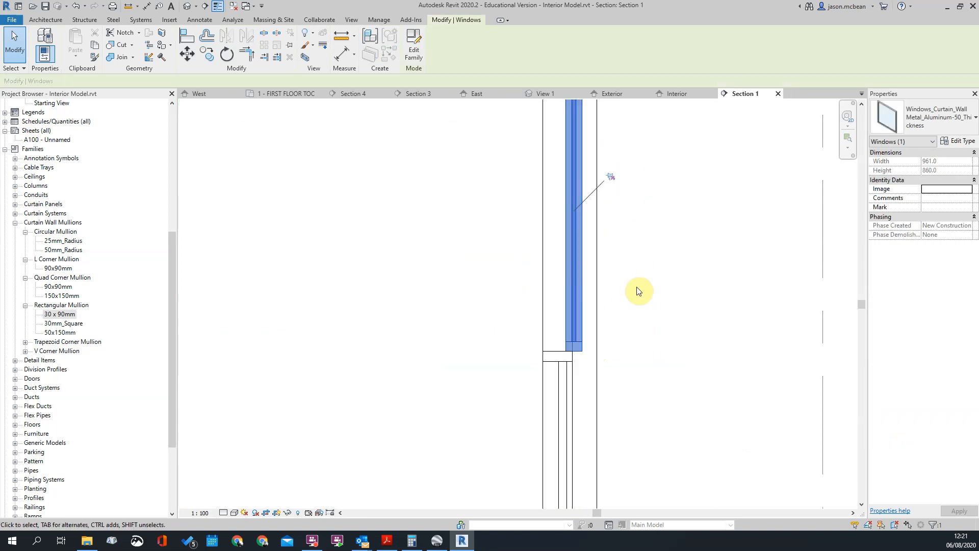
click(961, 141)
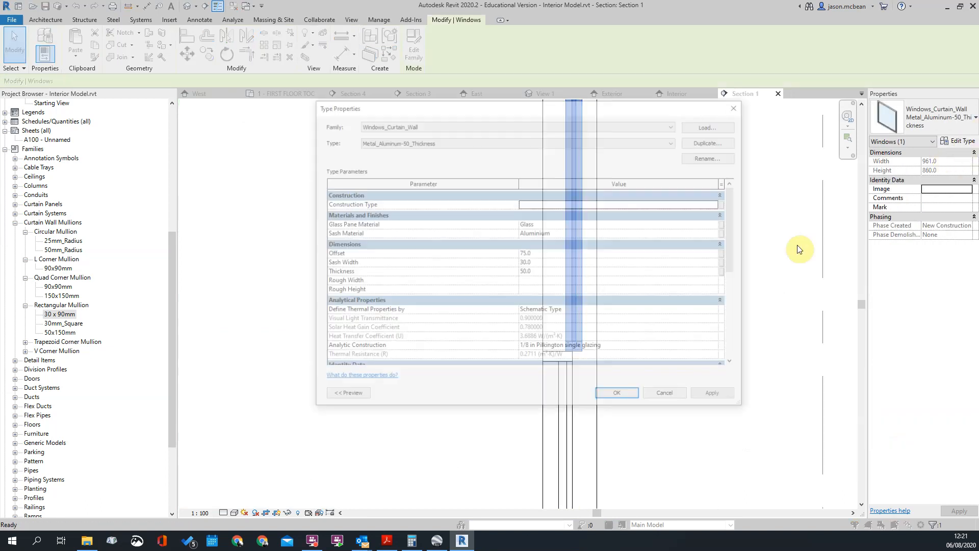
click(552, 254)
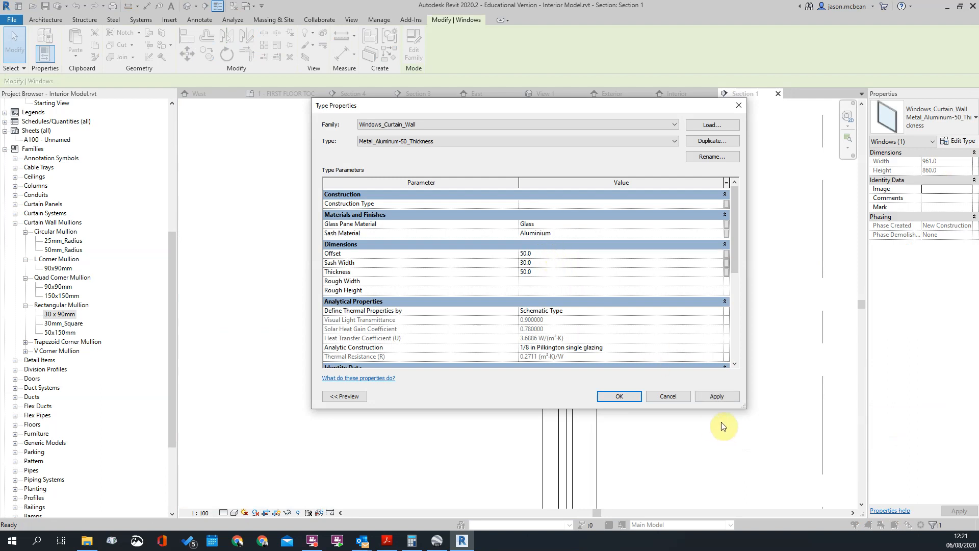
click(719, 396)
click(619, 396)
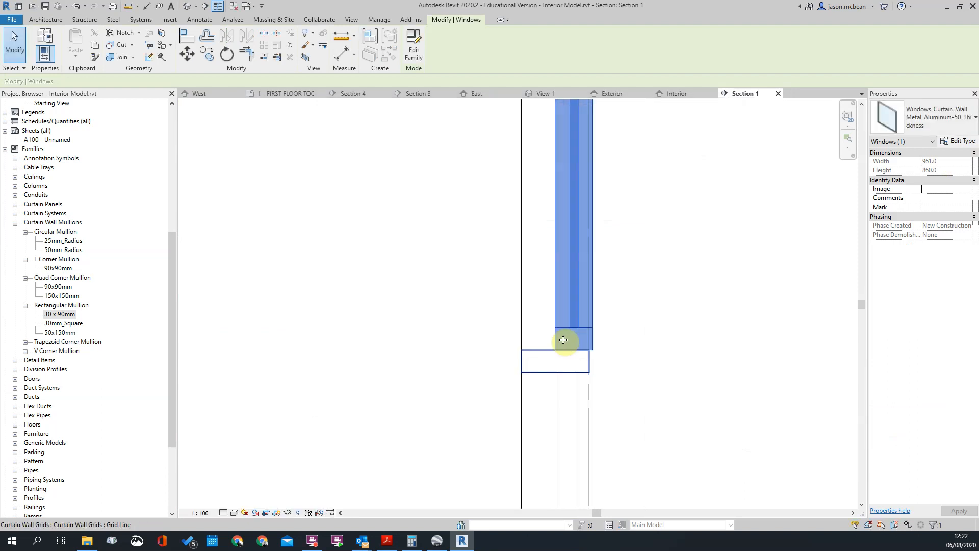
key(Escape)
Measure the offset between the outer faces of the horizontal mullion and the opening window's sash with an aligned dimension
scroll(591, 360, up, 2)
key(d)
key(i)
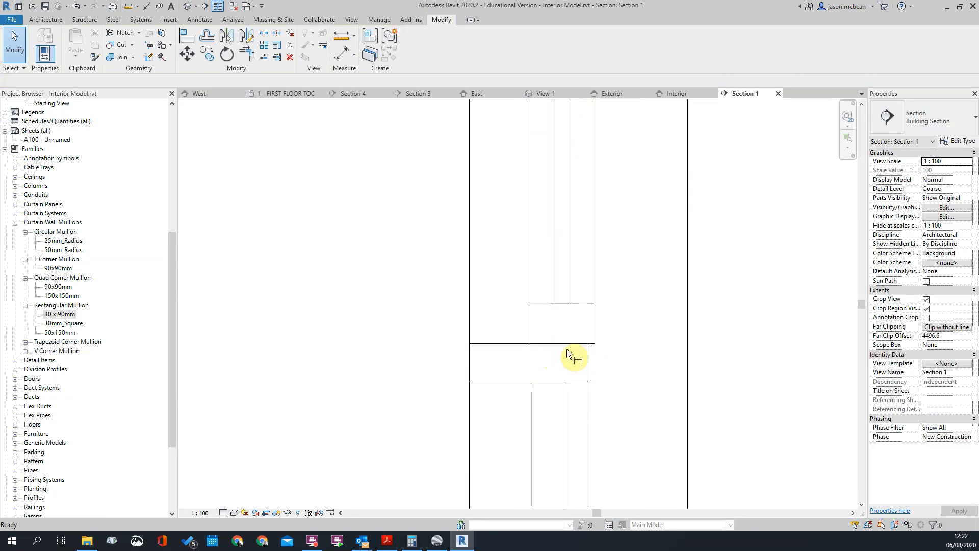
key(Escape)
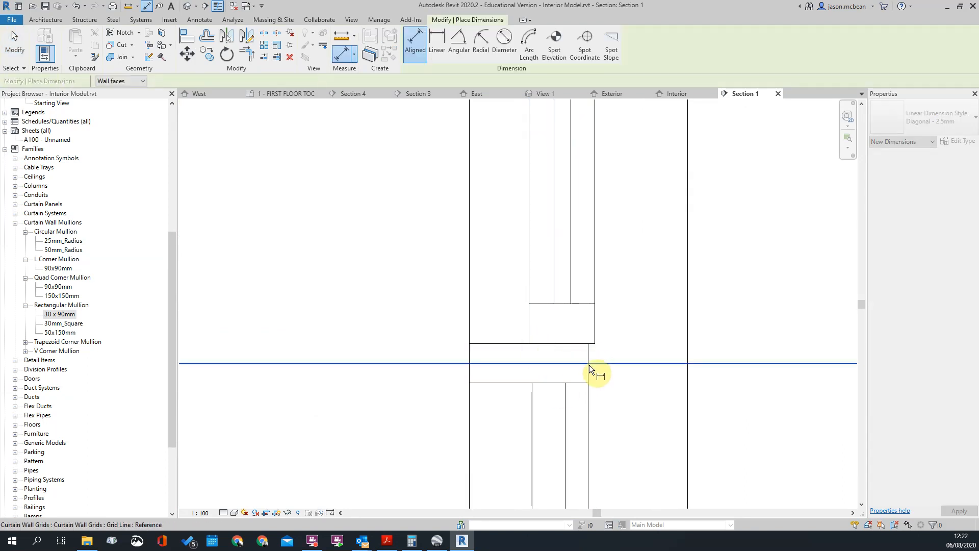
click(589, 354)
click(596, 329)
scroll(596, 331, down, 3)
scroll(597, 331, up, 3)
key(Escape)
Set the opening window type's Offset to 45 and close the Section 1 view
click(570, 263)
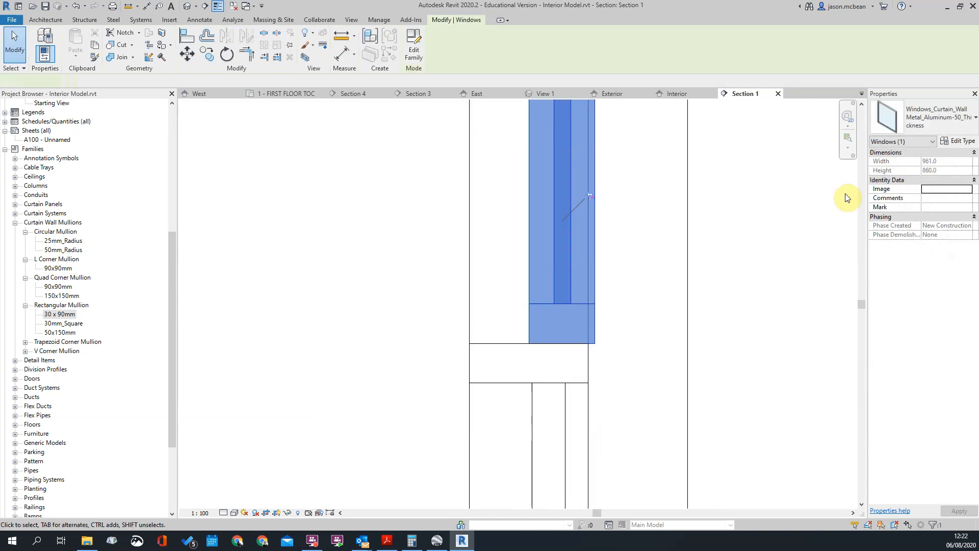
click(958, 141)
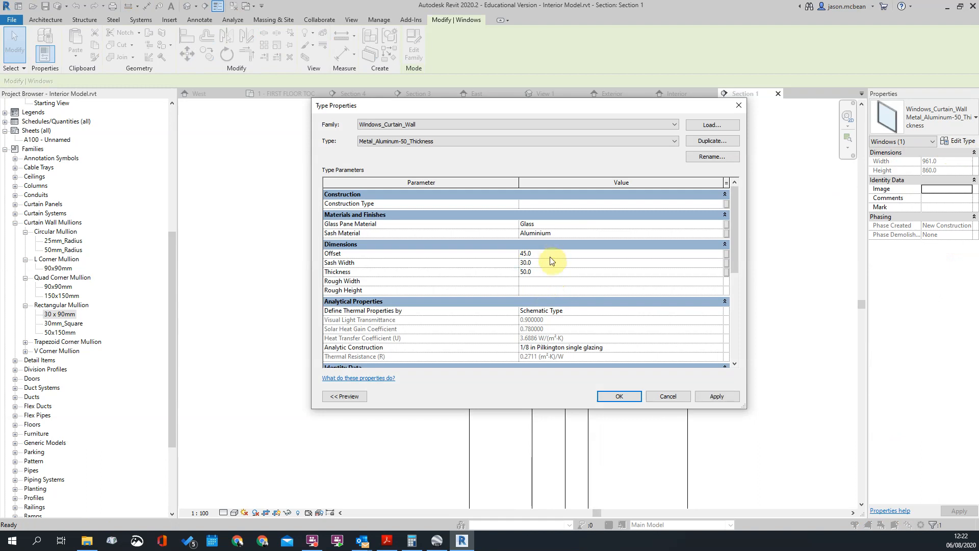
click(652, 398)
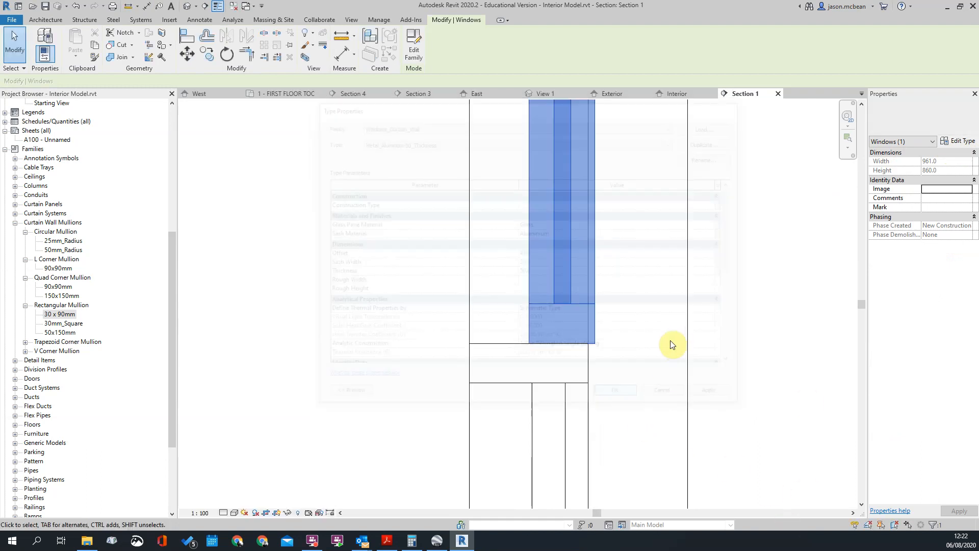
click(706, 343)
middle_drag(773, 342, 677, 285)
scroll(635, 232, down, 2)
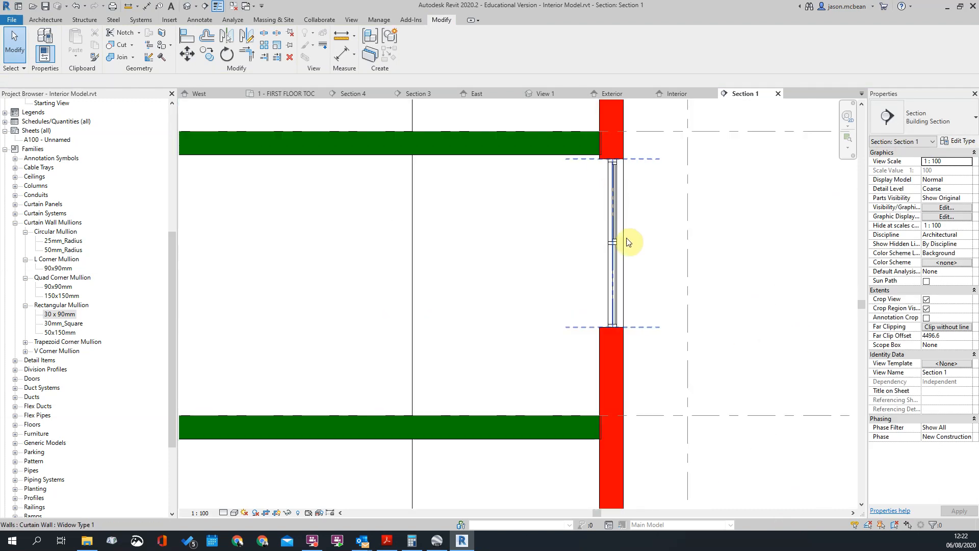
scroll(614, 230, up, 1)
scroll(663, 228, down, 2)
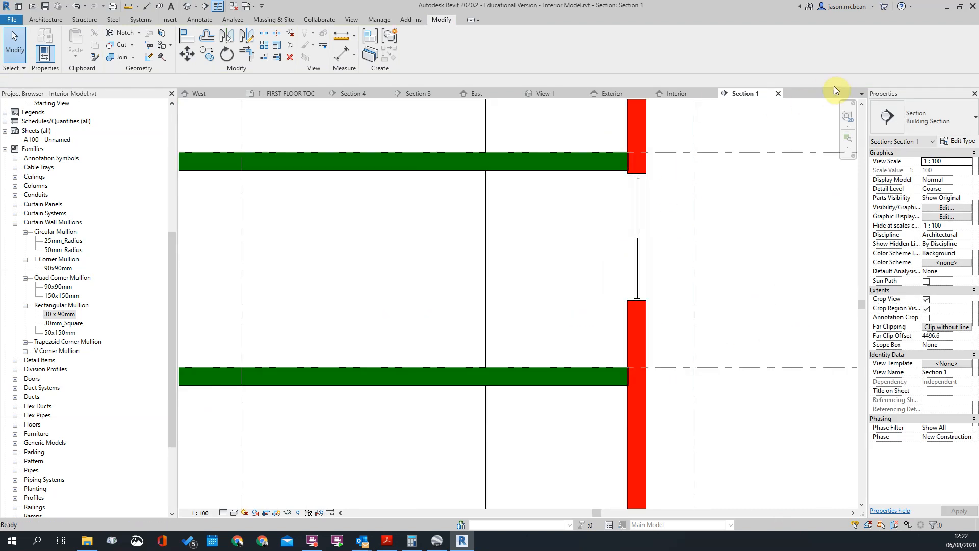
click(778, 93)
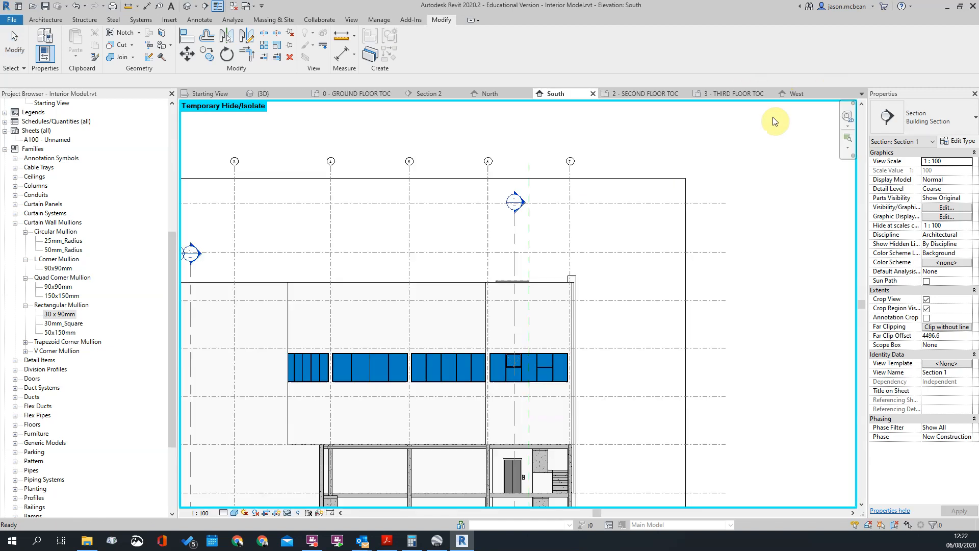
Change the upper glazed panel in the fourth bay of the curtain wall between grids 6 and 7 to Windows_Curtain_Wall Metal_Aluminum-50_Thickness
scroll(582, 301, up, 2)
scroll(580, 297, up, 3)
middle_drag(740, 269, 624, 294)
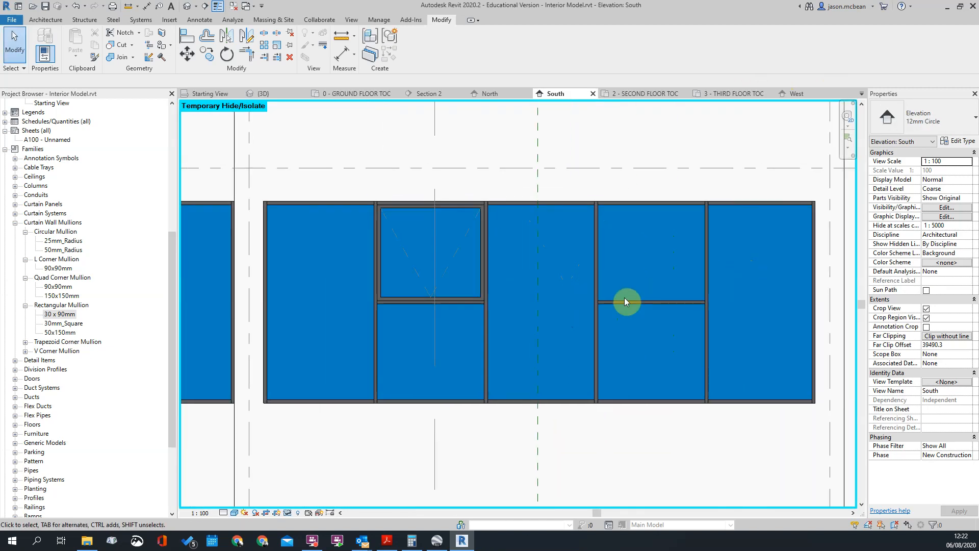
key(Tab)
key(Tab)
click(626, 301)
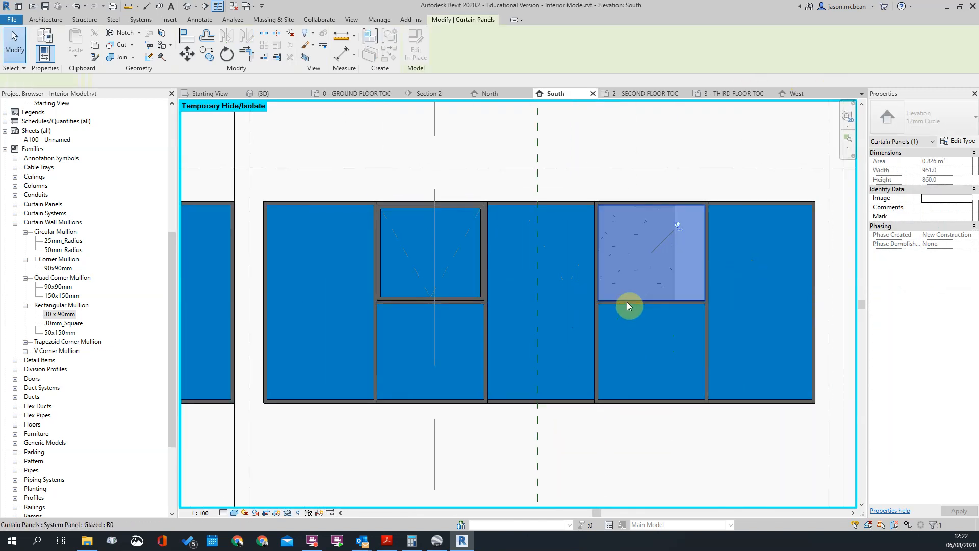
click(923, 118)
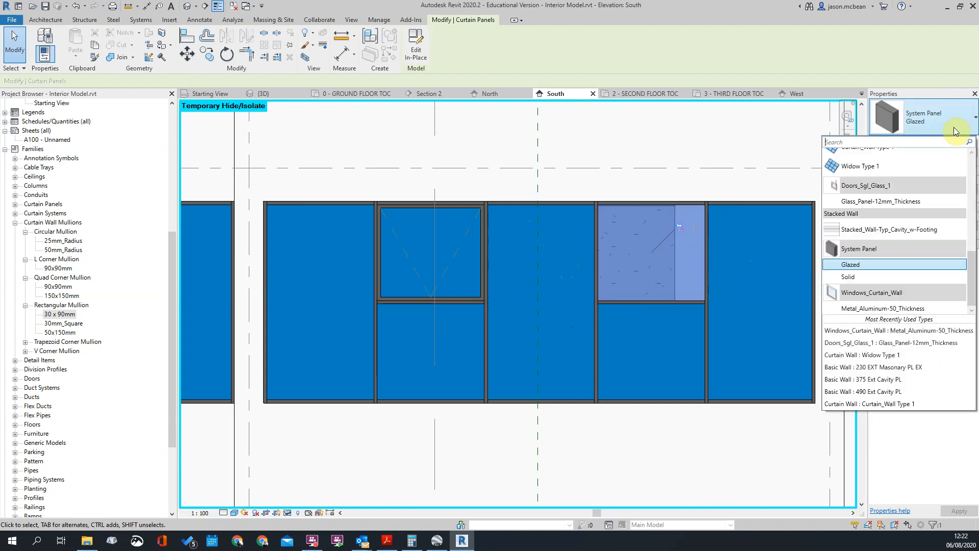
click(867, 308)
key(Escape)
Examine the opening panels and compare the bay divisions of the third-floor curtain walls across the South elevation
scroll(670, 375, down, 3)
scroll(652, 249, down, 3)
scroll(699, 234, up, 3)
scroll(554, 252, down, 2)
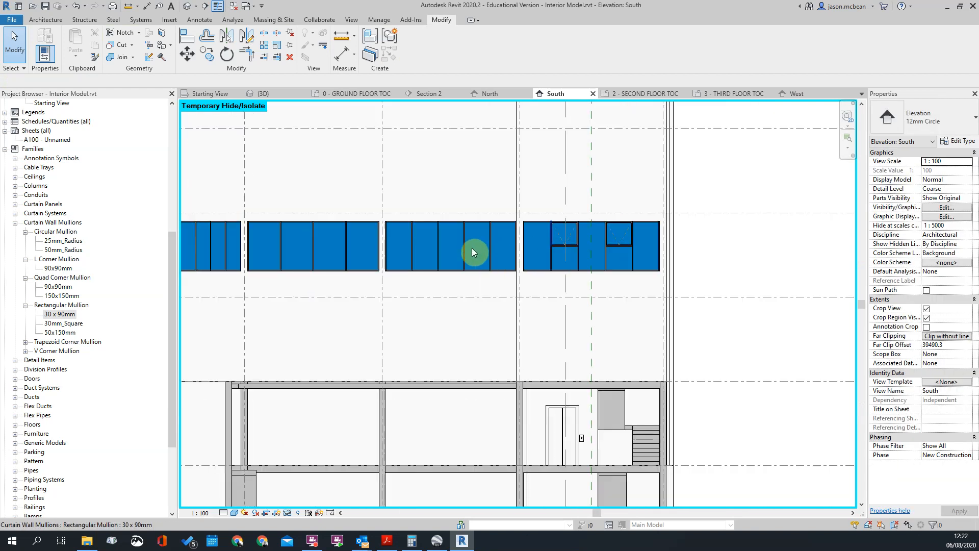
scroll(510, 253, down, 1)
scroll(506, 248, up, 2)
scroll(459, 331, down, 3)
scroll(583, 251, up, 5)
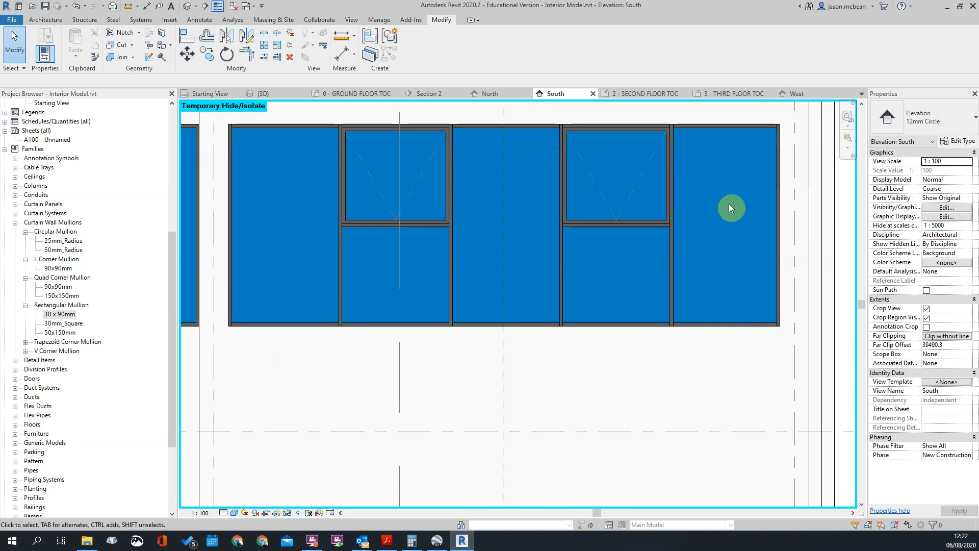
scroll(631, 197, down, 3)
scroll(678, 230, up, 3)
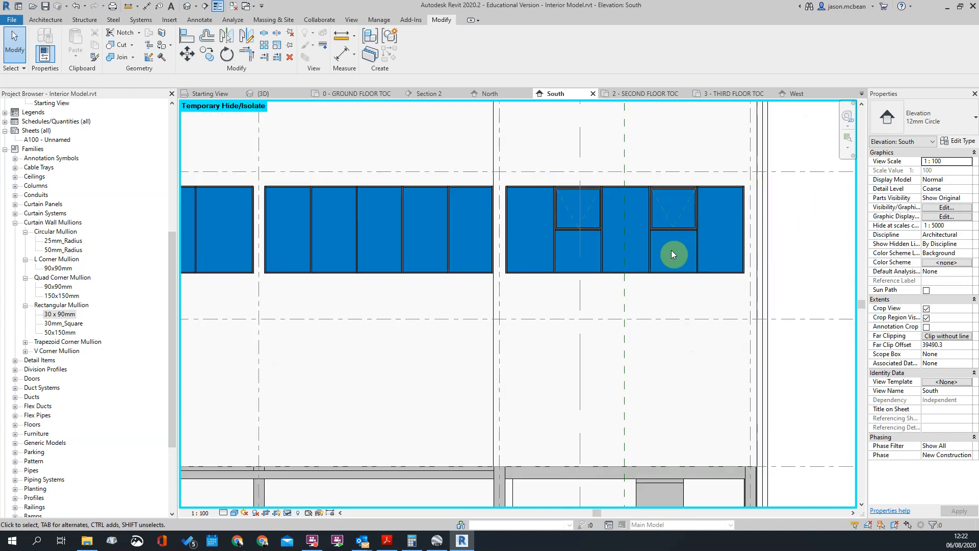
click(674, 231)
key(Escape)
scroll(673, 240, up, 2)
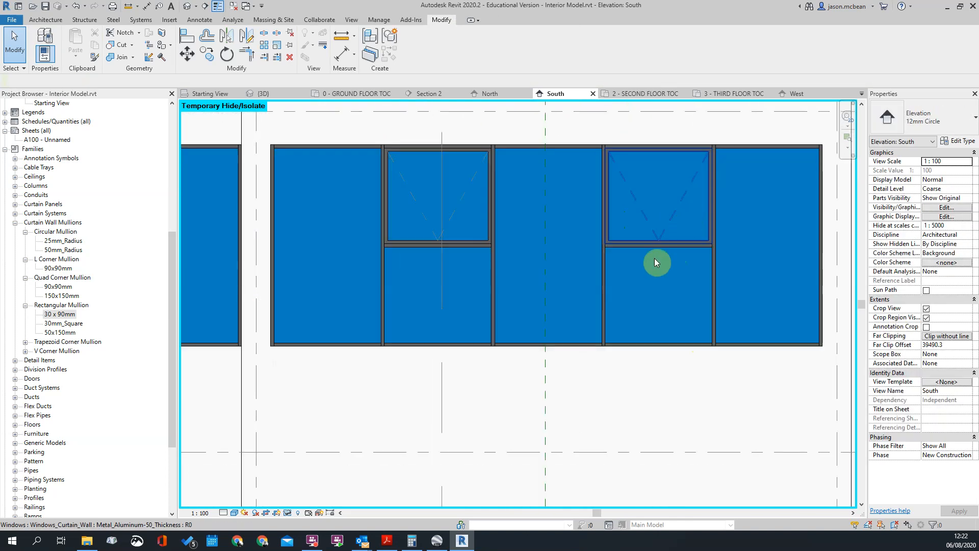
scroll(655, 232, down, 1)
scroll(647, 202, down, 1)
scroll(646, 202, up, 2)
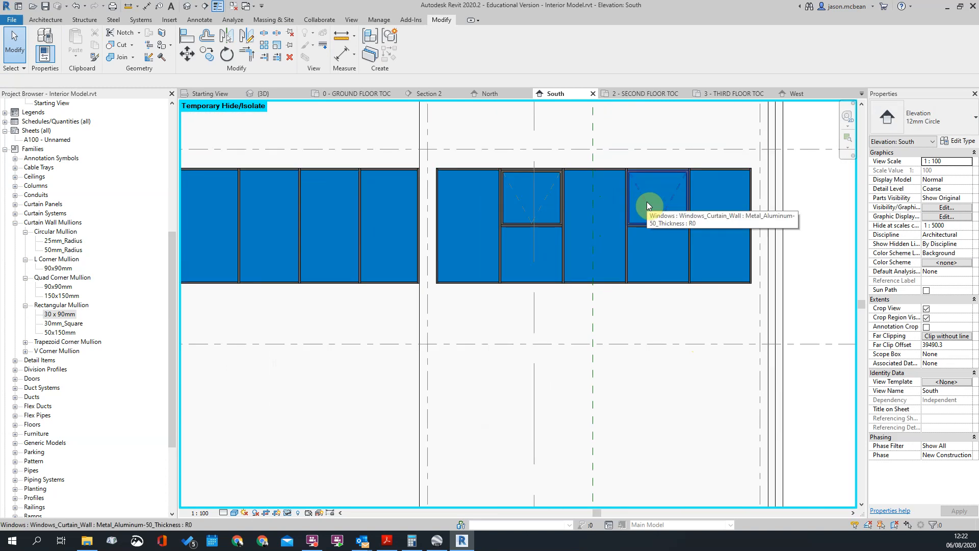
scroll(612, 266, down, 3)
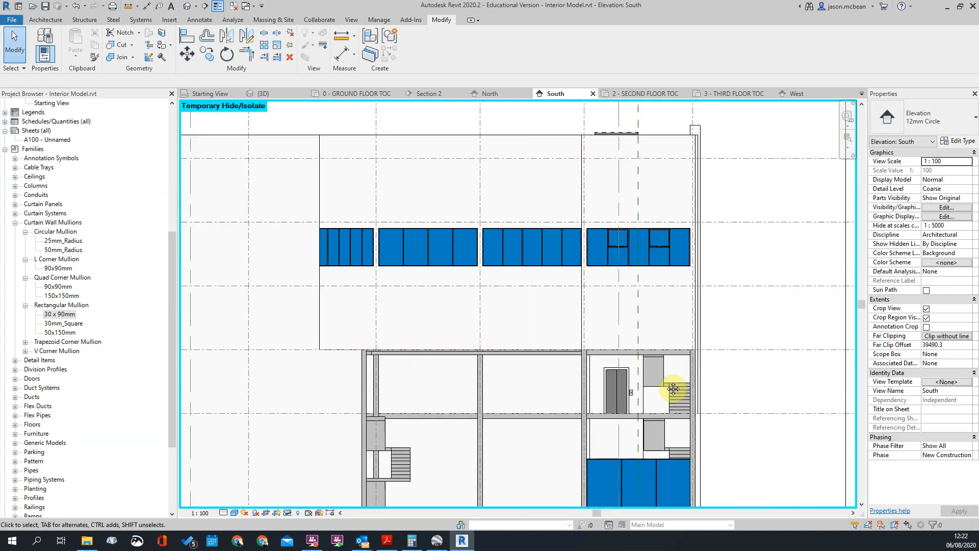
scroll(602, 357, up, 4)
click(683, 334)
key(Escape)
scroll(685, 309, down, 4)
middle_drag(527, 160, 528, 285)
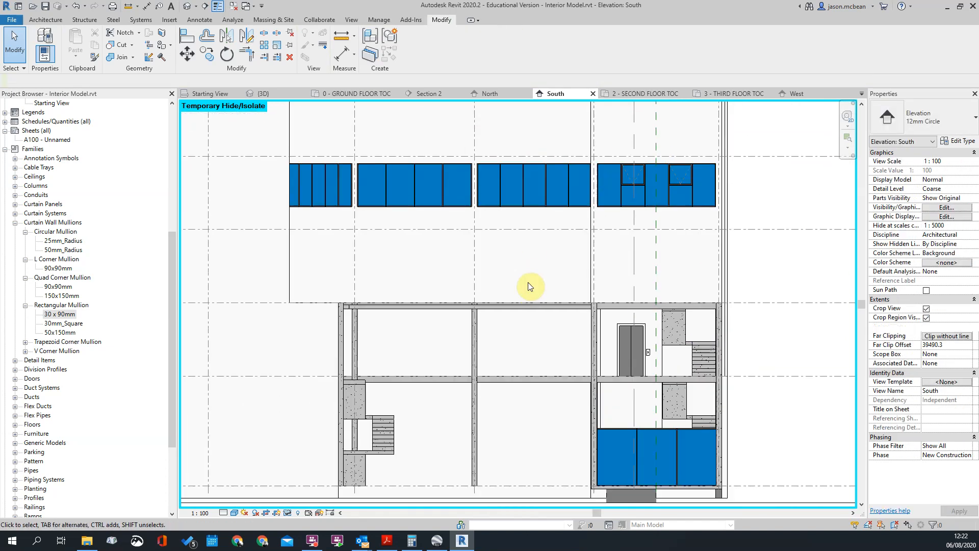
Set the vertical grid number of the third-floor curtain wall between grids 4 and 5 to 4
scroll(664, 224, up, 3)
scroll(431, 238, down, 3)
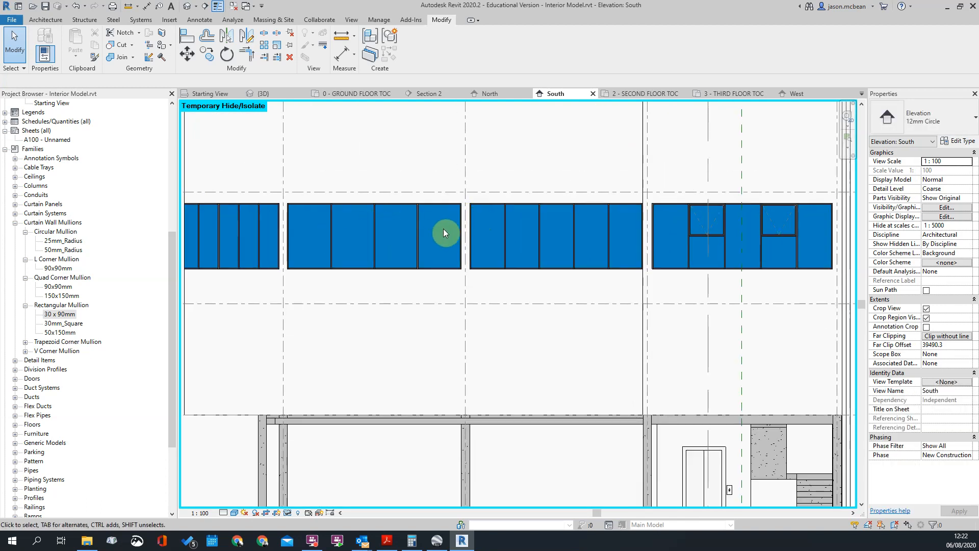
click(382, 204)
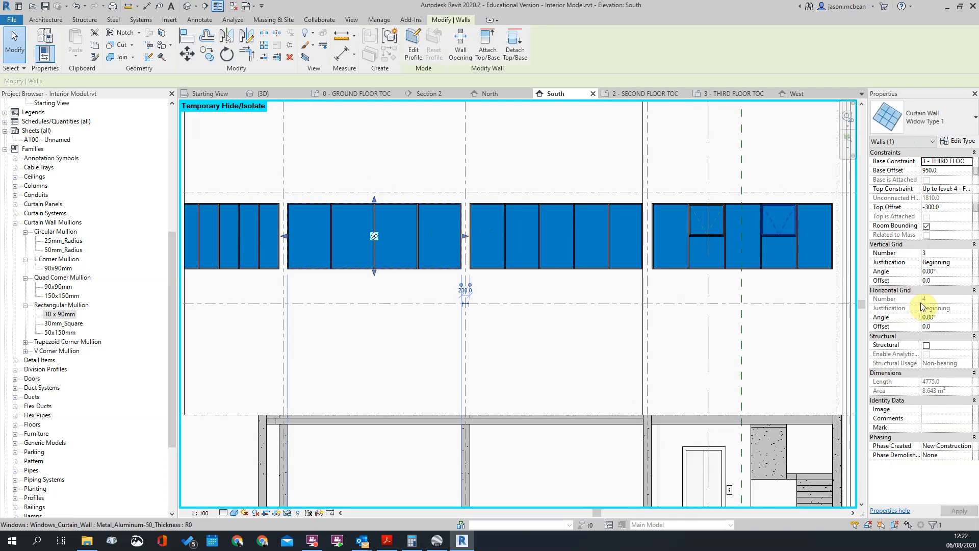
click(967, 260)
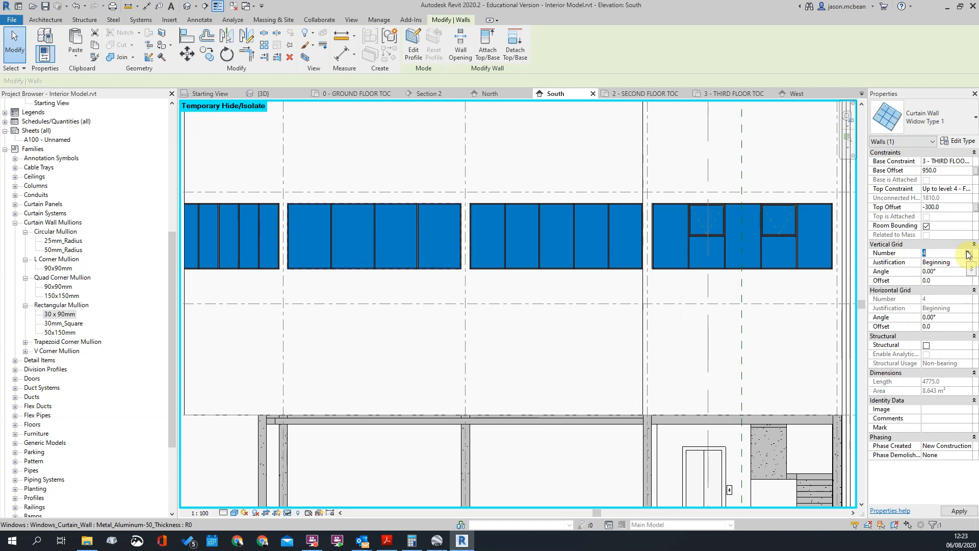
text(5)
click(595, 328)
Set the vertical grid number of the end curtain wall between grids 3 and 4 to 3
scroll(638, 195, down, 4)
scroll(369, 215, up, 5)
click(488, 177)
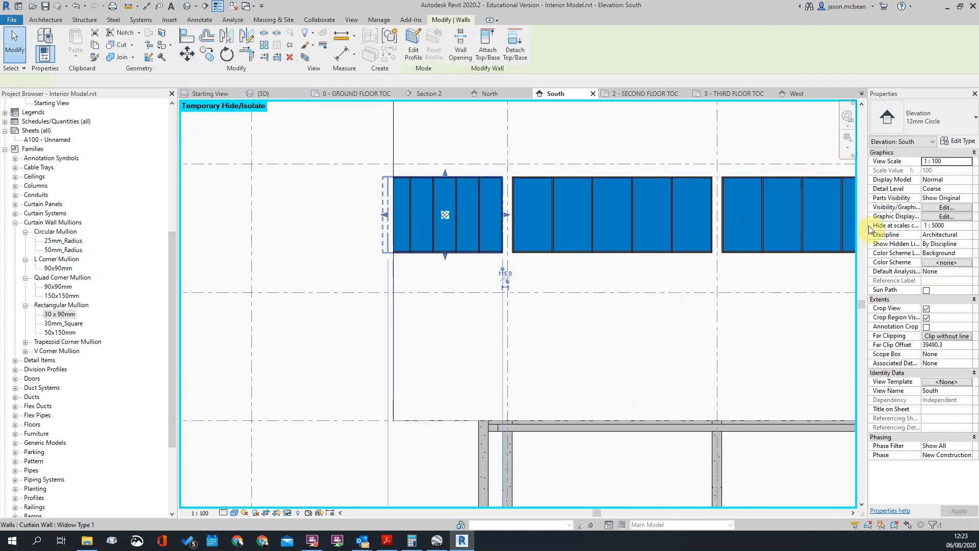
click(970, 256)
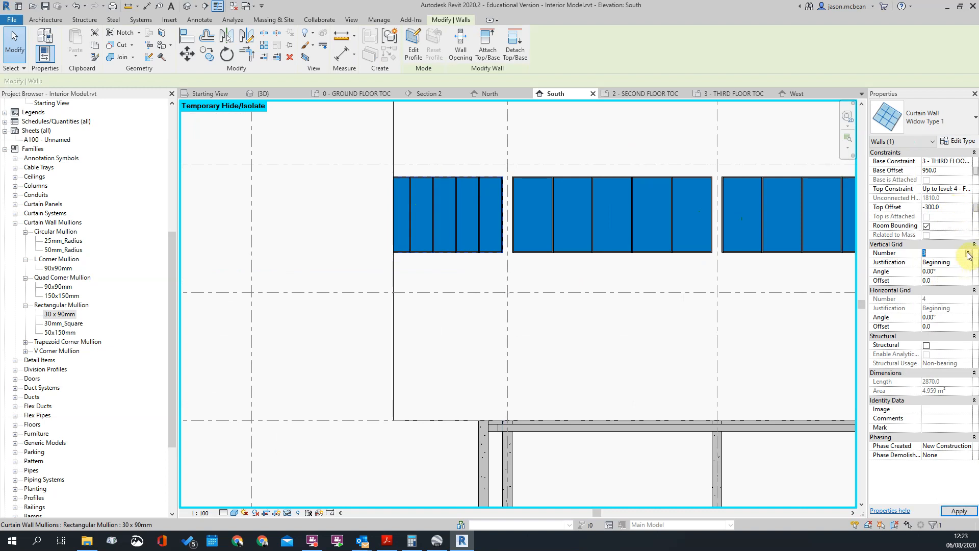
click(454, 274)
Place a horizontal curtain grid line at the panel midpoint in the curtain wall between grids 5 and 6, using All Except Picked
scroll(475, 258, down, 5)
scroll(733, 247, up, 5)
scroll(673, 246, up, 1)
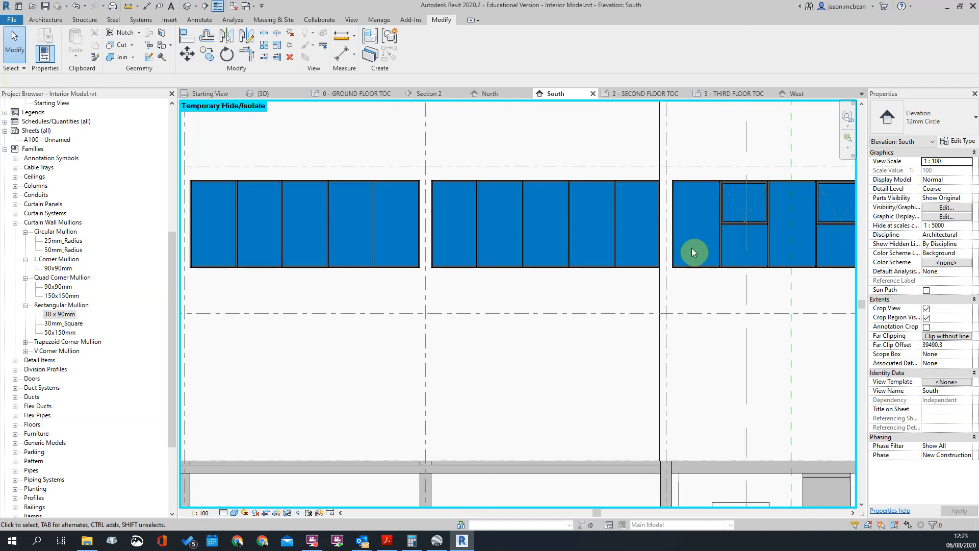
scroll(561, 218, down, 3)
scroll(677, 238, up, 2)
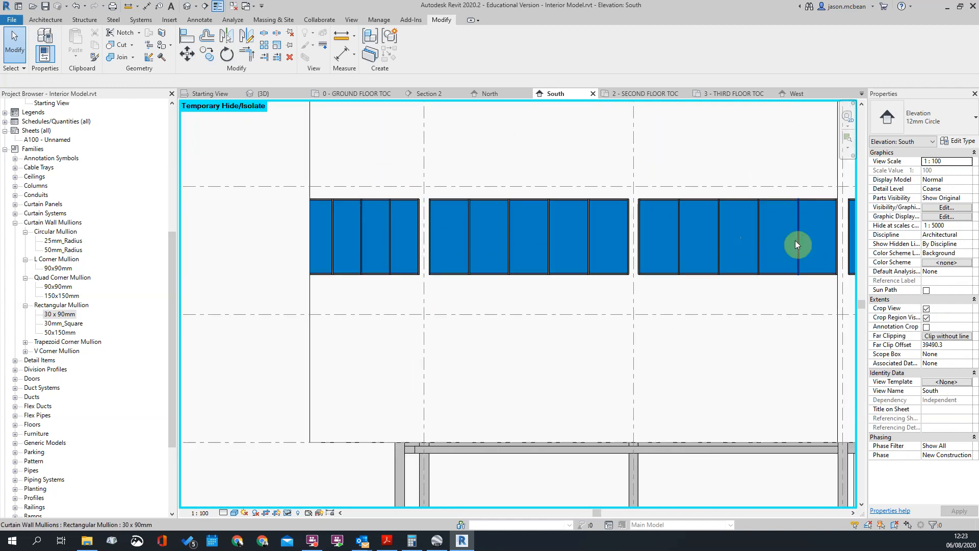
scroll(677, 237, up, 1)
middle_drag(722, 239, 653, 227)
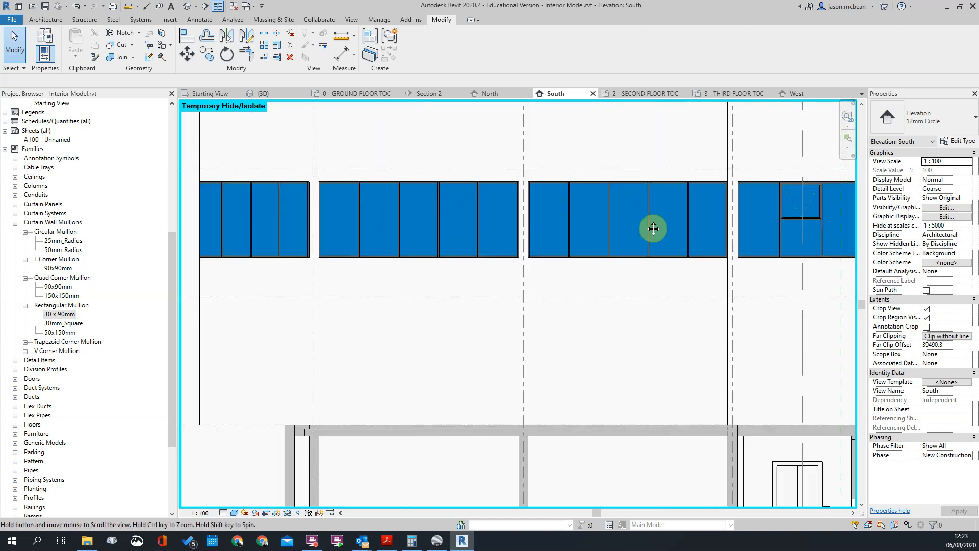
click(46, 20)
click(282, 46)
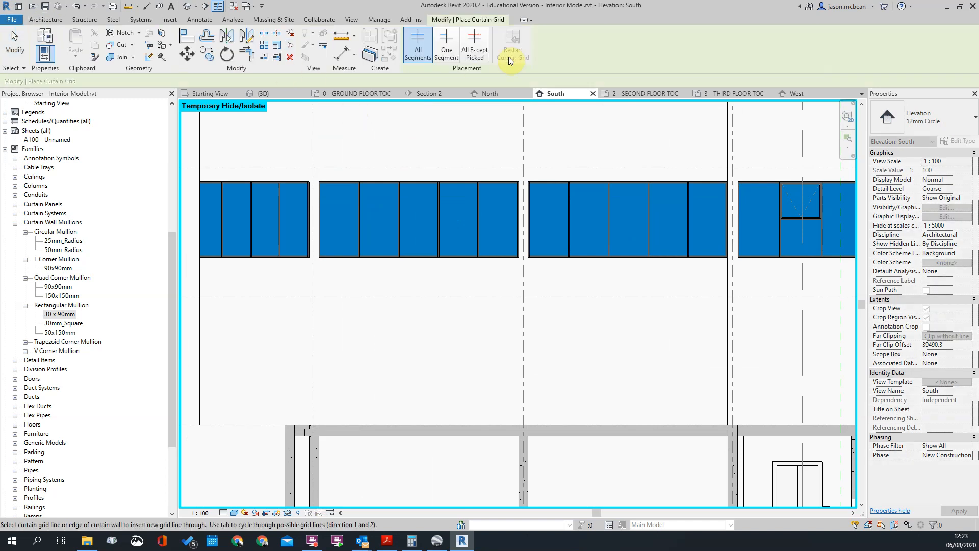
click(480, 39)
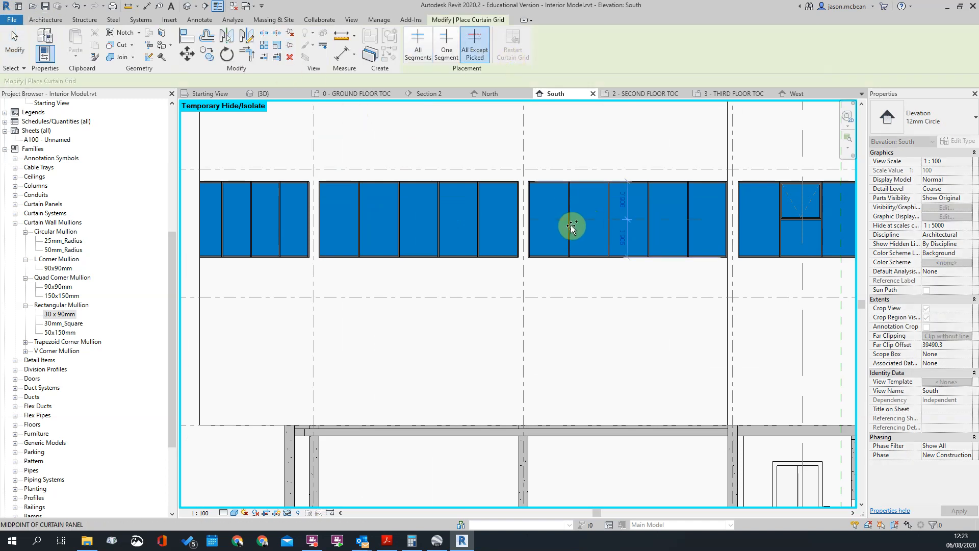
click(576, 223)
Exclude the first, third and fifth bays from the new horizontal grid line in the curtain wall between grids 5 and 6
scroll(576, 222, up, 3)
click(525, 220)
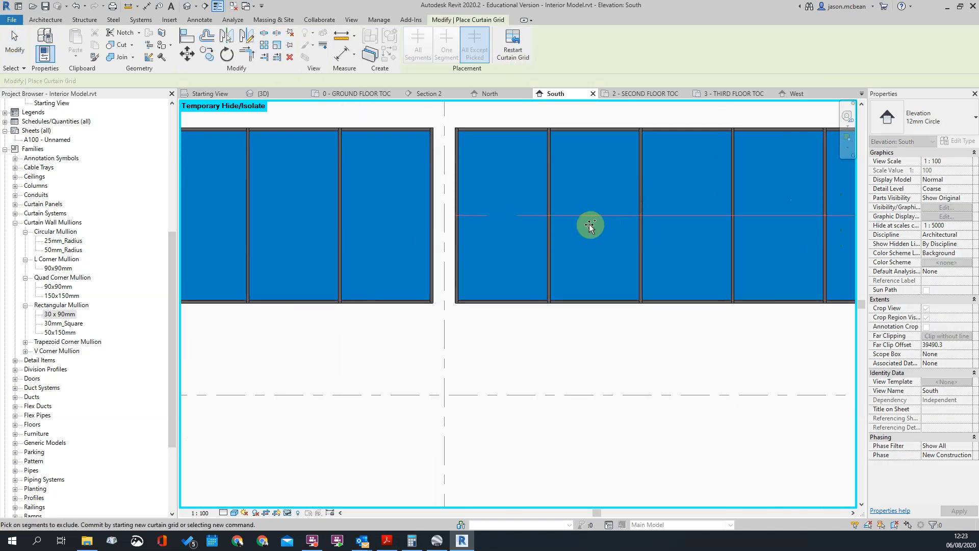
click(663, 212)
scroll(451, 245, down, 1)
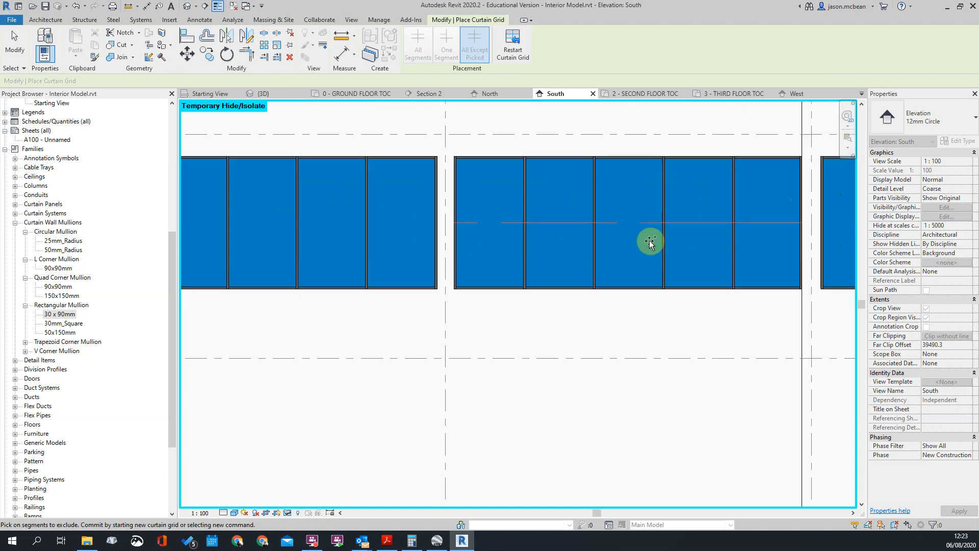
click(772, 222)
key(d)
key(i)
scroll(658, 227, down, 2)
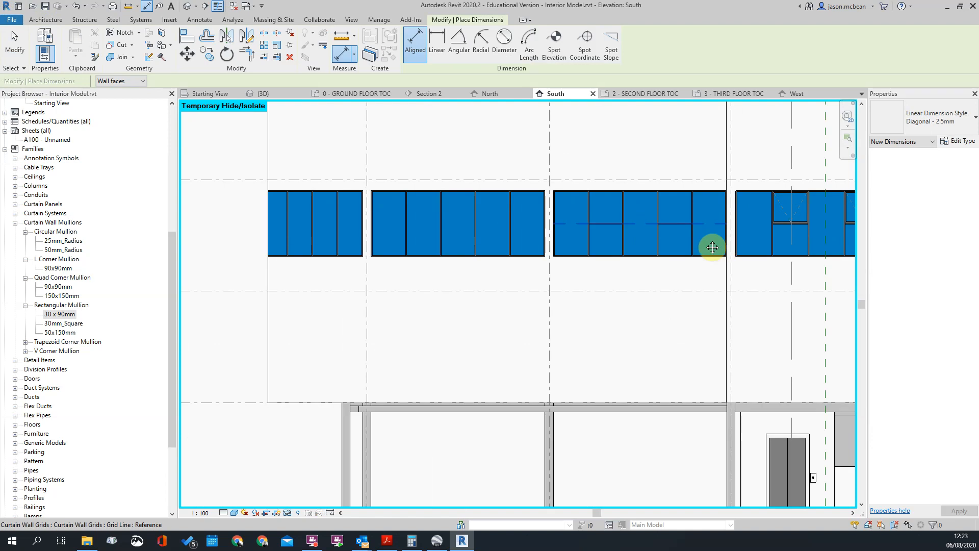
key(Escape)
key(Escape)
Unpin the upper glazed panels in the second and fourth bays of the curtain wall between grids 5 and 6
scroll(714, 225, up, 3)
click(571, 155)
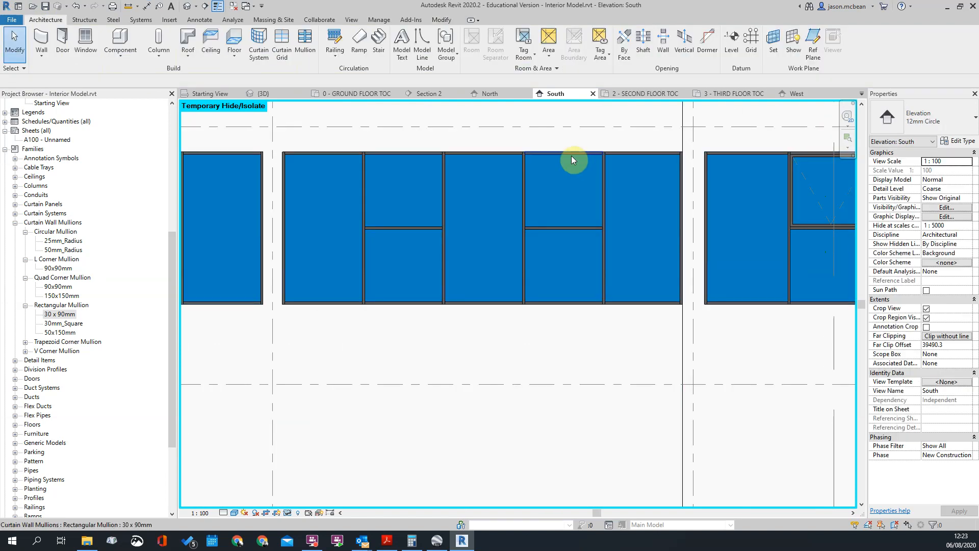
key(Escape)
key(Tab)
key(Tab)
key(Tab)
click(571, 155)
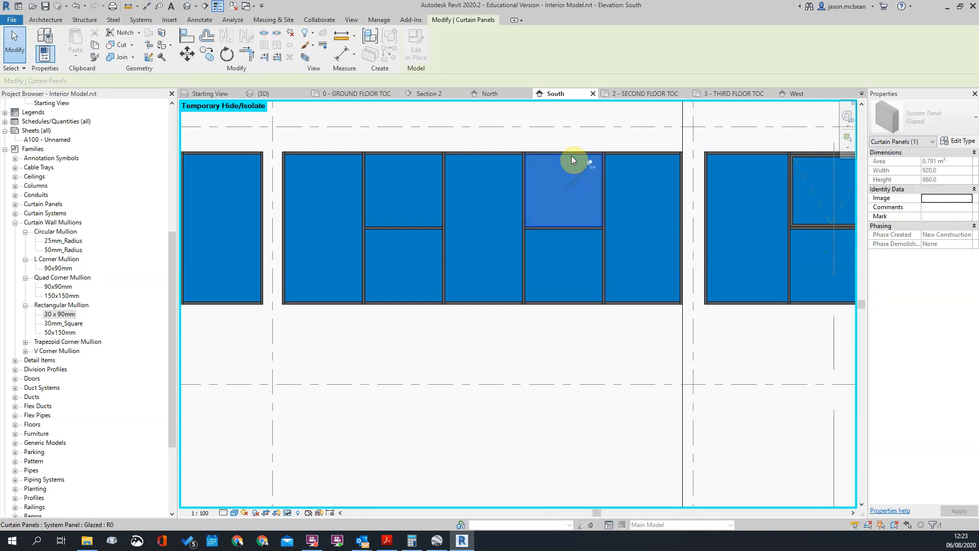
ctrl+click(406, 159)
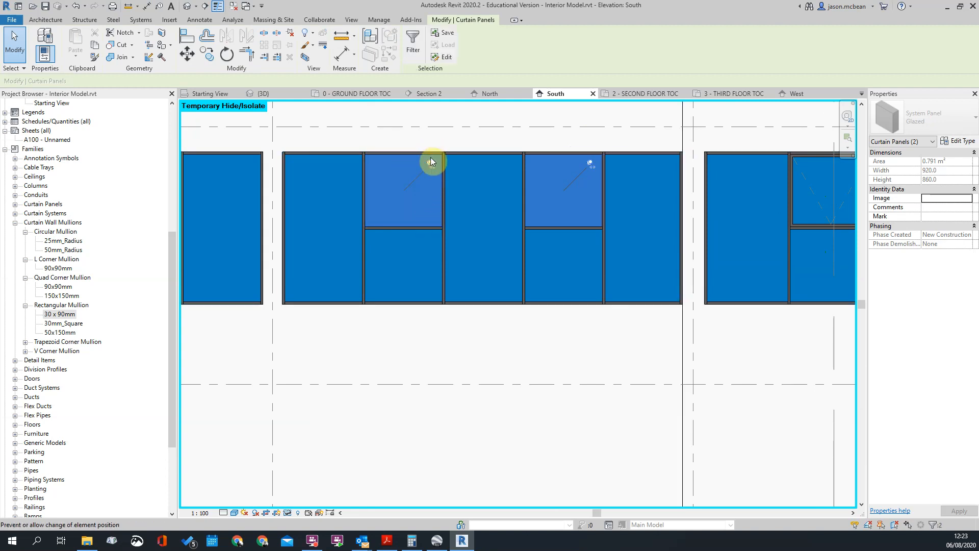
click(430, 163)
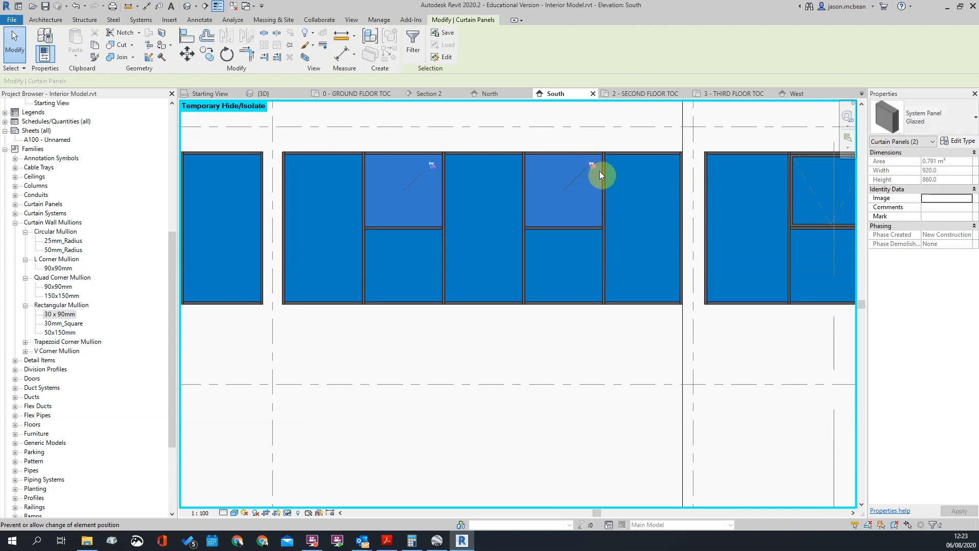
Change the two unpinned upper panels to the Windows_Curtain_Wall type Metal_Aluminum-50_Thickness
click(959, 116)
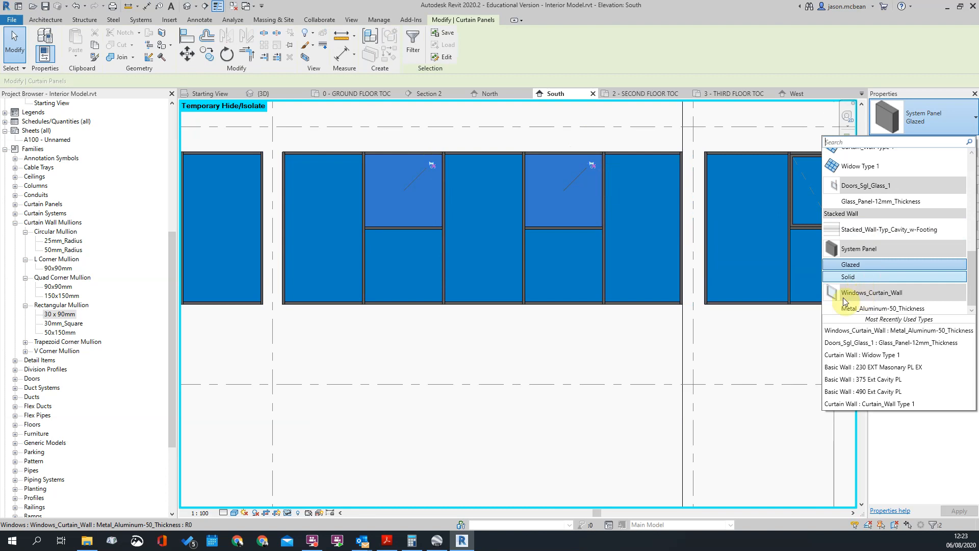
click(861, 308)
key(Escape)
scroll(542, 214, down, 4)
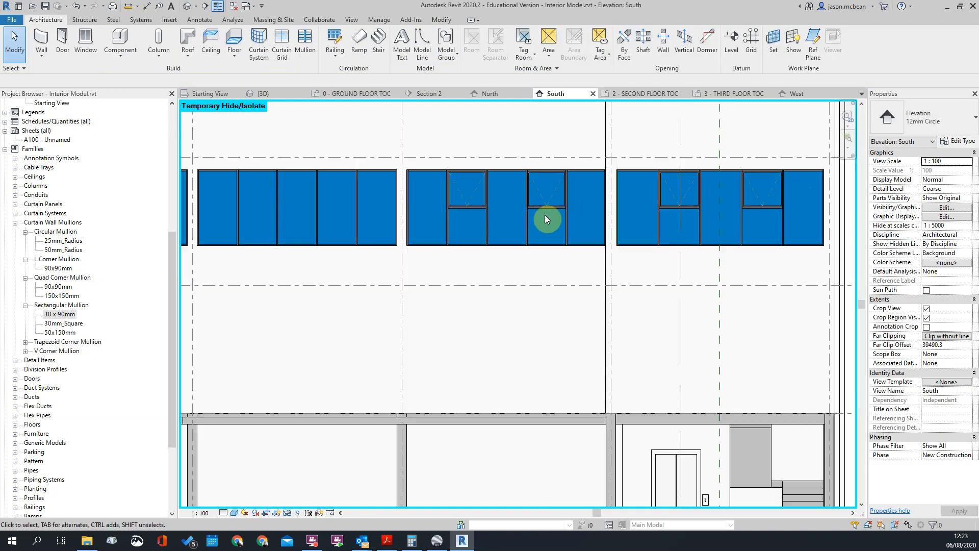
Open the default 3D view and examine the third-floor windows on both walls around the building's inner corner
scroll(314, 207, down, 4)
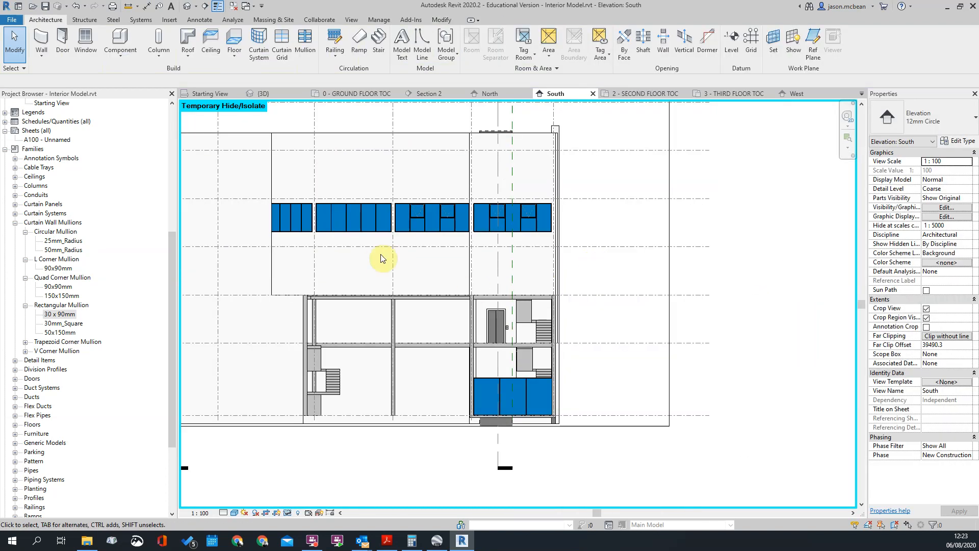
click(187, 6)
shift+middle_drag(433, 188, 385, 315)
shift+middle_drag(322, 291, 310, 251)
scroll(400, 313, up, 5)
scroll(367, 260, up, 3)
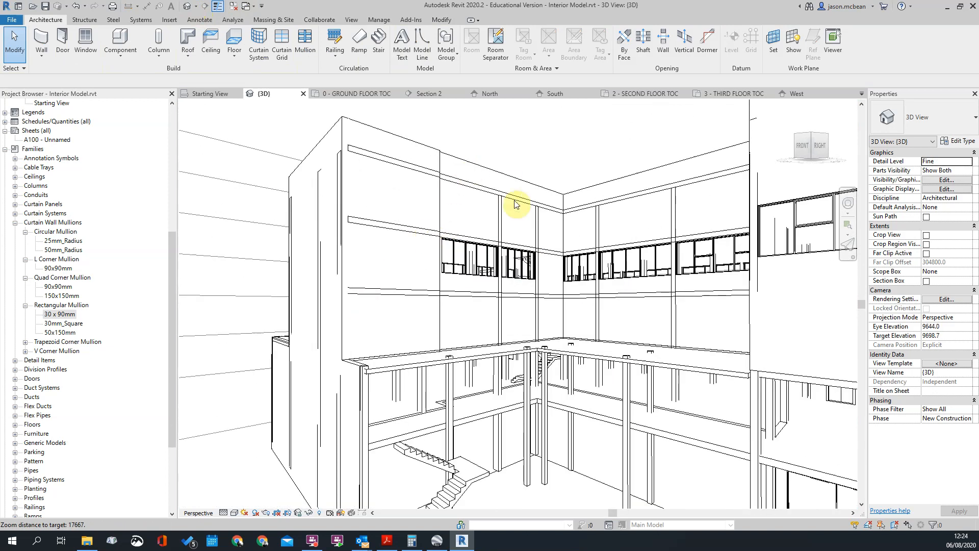
scroll(531, 243, up, 2)
click(528, 242)
click(657, 333)
scroll(568, 253, down, 1)
scroll(567, 252, down, 2)
scroll(542, 309, down, 1)
shift+middle_drag(583, 504, 682, 362)
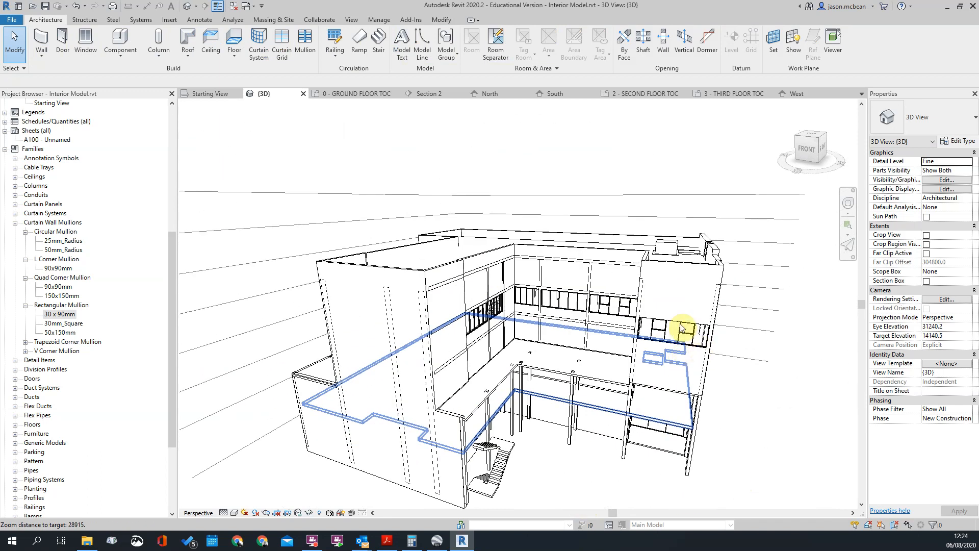
scroll(682, 328, up, 5)
shift+middle_drag(525, 316, 576, 282)
scroll(576, 283, up, 5)
shift+middle_drag(446, 393, 577, 430)
scroll(675, 382, down, 5)
scroll(403, 312, down, 5)
shift+middle_drag(643, 395, 613, 394)
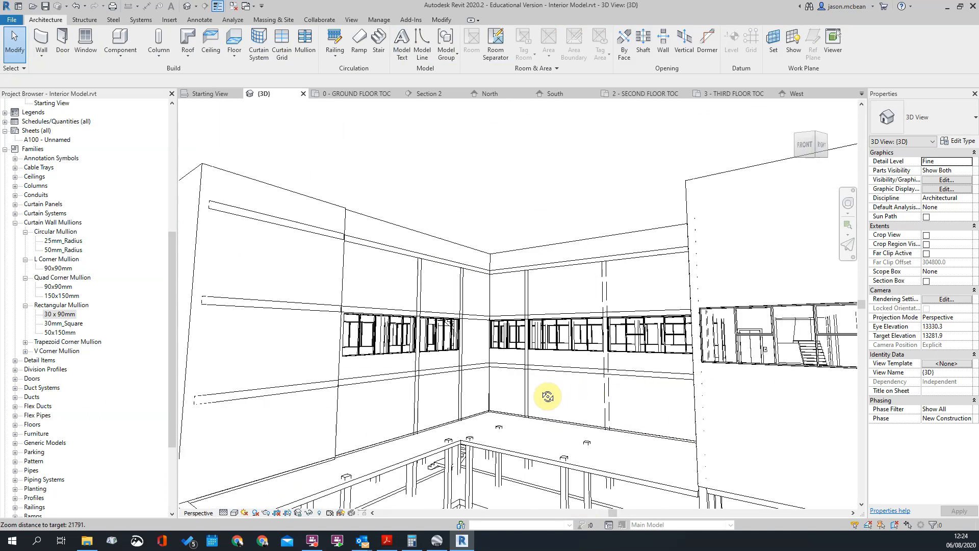
shift+middle_drag(505, 393, 473, 345)
scroll(409, 366, down, 2)
shift+middle_drag(631, 364, 593, 443)
scroll(531, 465, up, 4)
scroll(550, 439, down, 3)
key(Escape)
shift+middle_drag(590, 296, 512, 324)
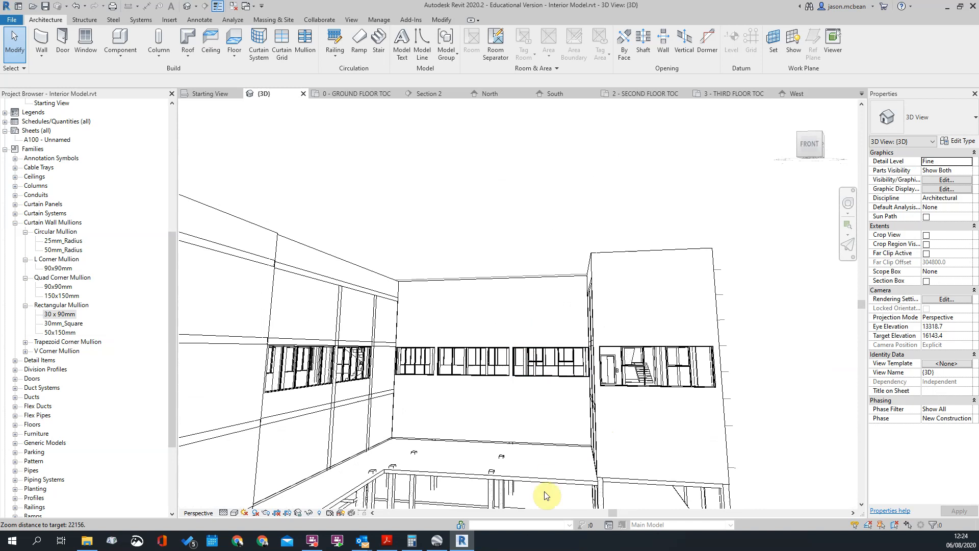
scroll(574, 361, down, 2)
shift+middle_drag(654, 337, 232, 365)
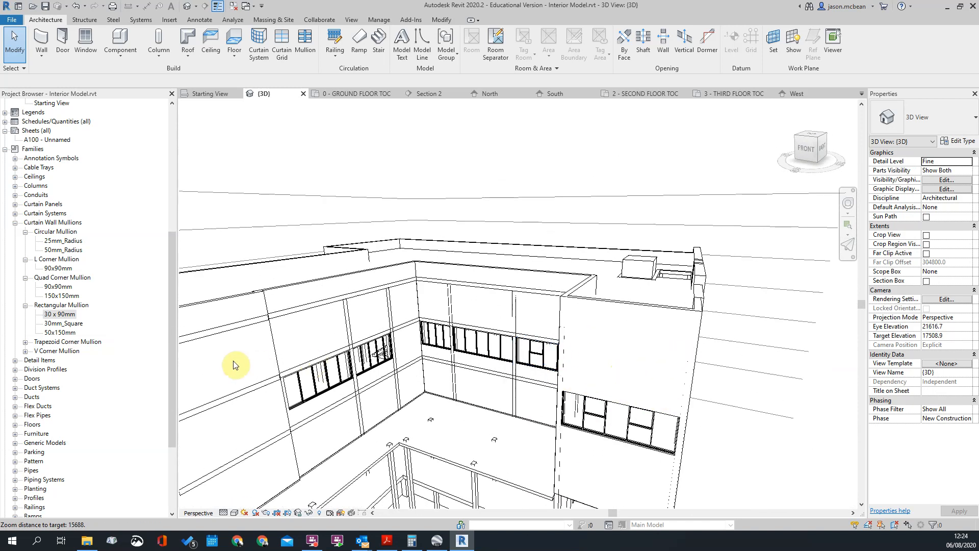
shift+middle_drag(389, 365, 499, 349)
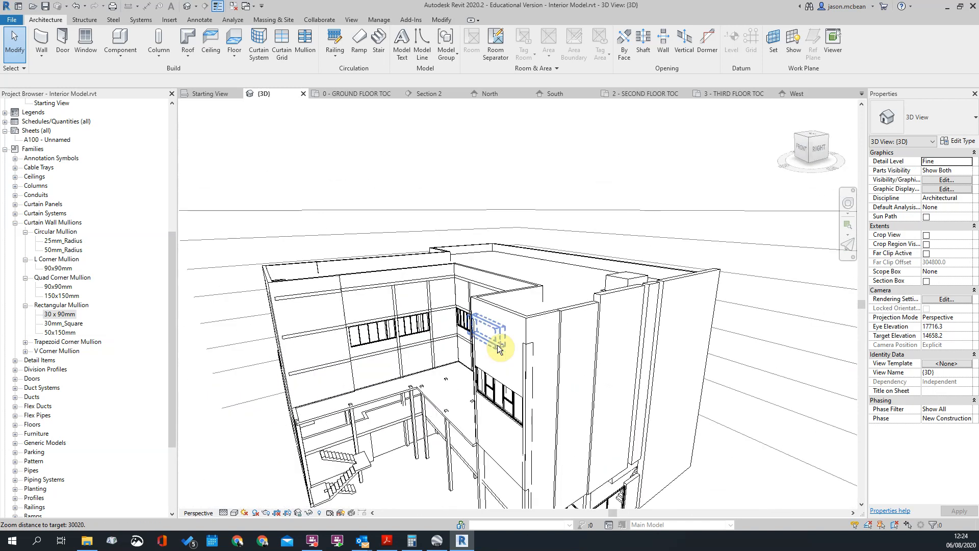
Set the vertical grid number of the side-wing curtain wall nearest the inner corner to 3
scroll(499, 348, up, 5)
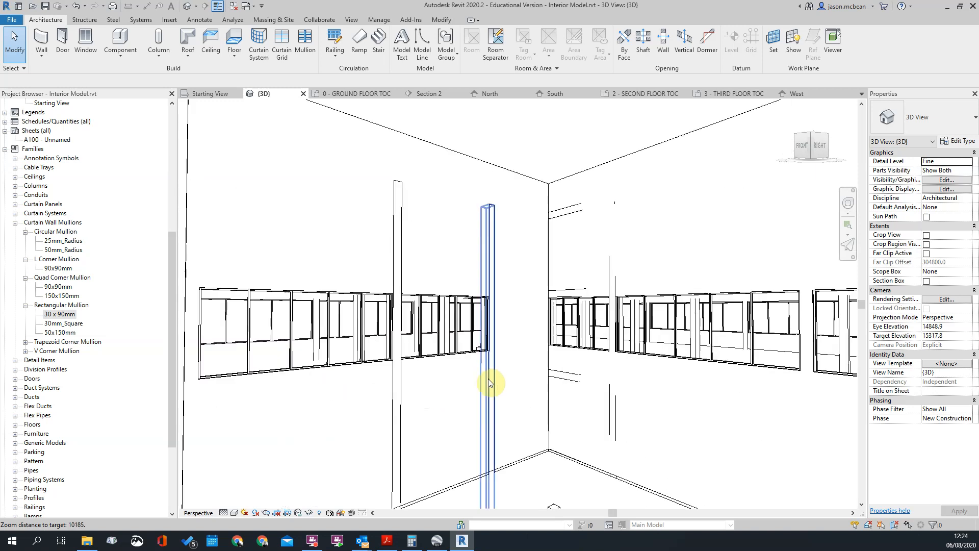
click(441, 357)
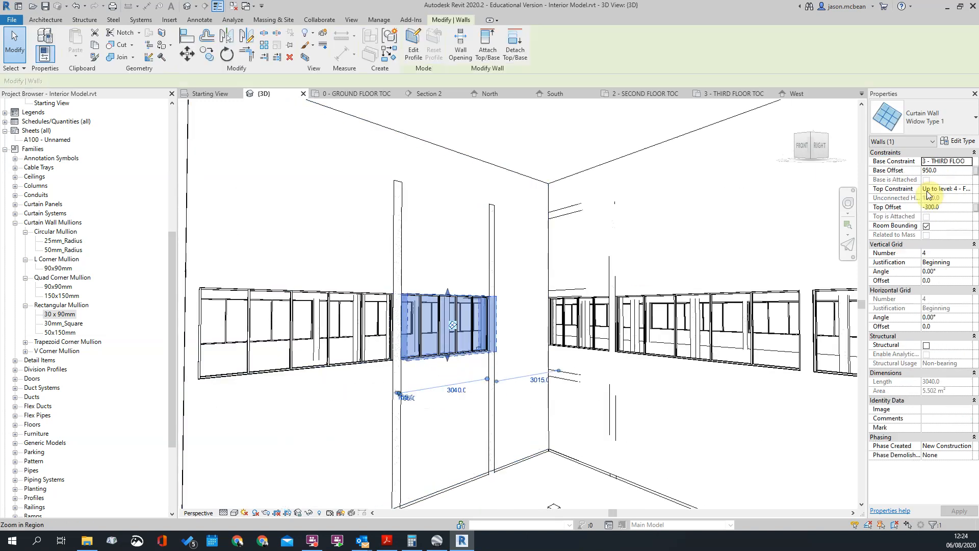
click(954, 254)
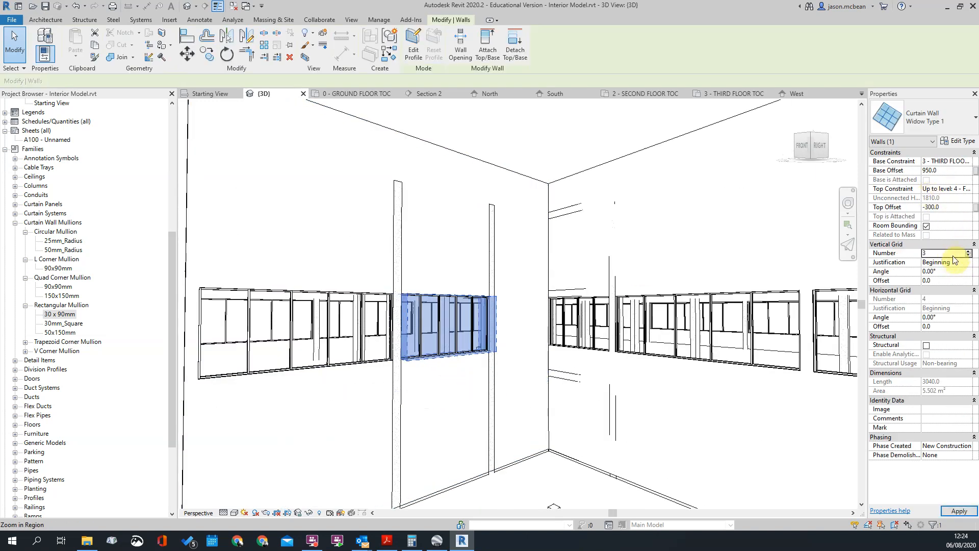
click(638, 415)
Compare the side-wing window divisions with the real building in Google Earth Pro's street view, and return to Revit
shift+middle_drag(447, 285, 472, 409)
click(323, 338)
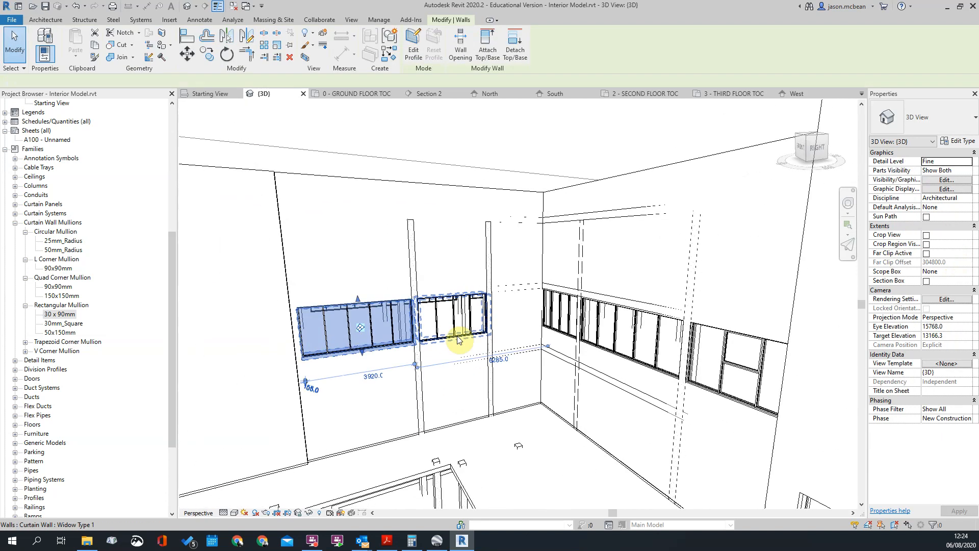
key(Escape)
shift+middle_drag(634, 295, 465, 485)
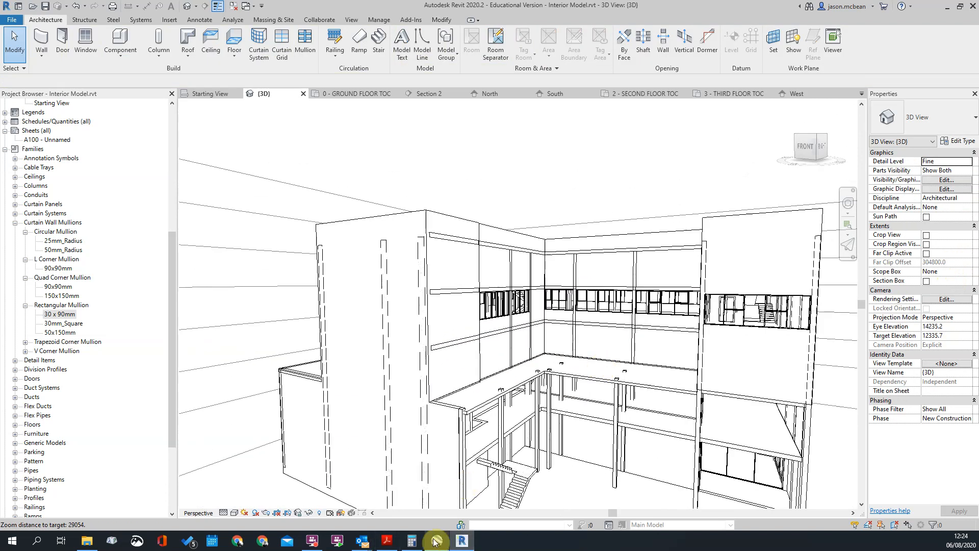
click(437, 541)
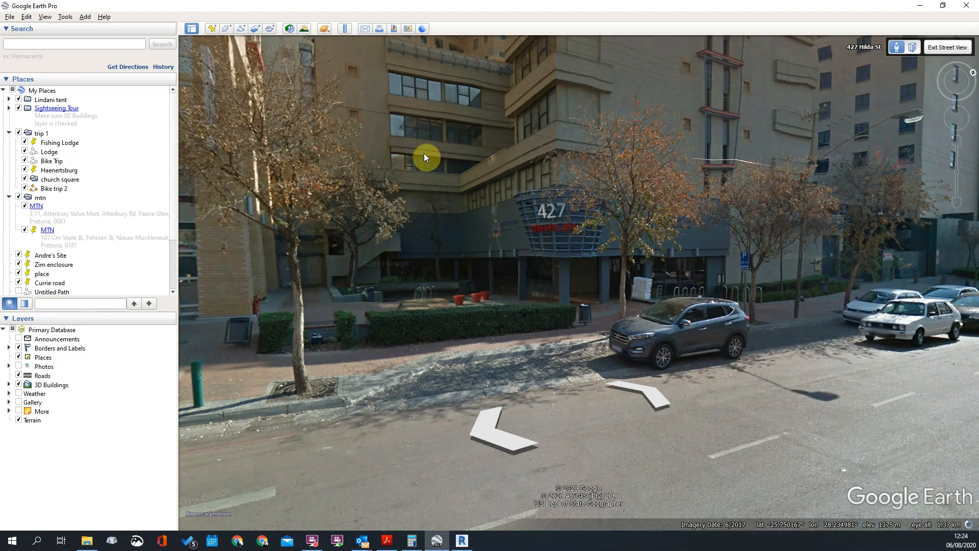
click(462, 539)
Set the vertical grid number of the side-wing curtain wall nearest the inner corner to 2
scroll(507, 329, up, 5)
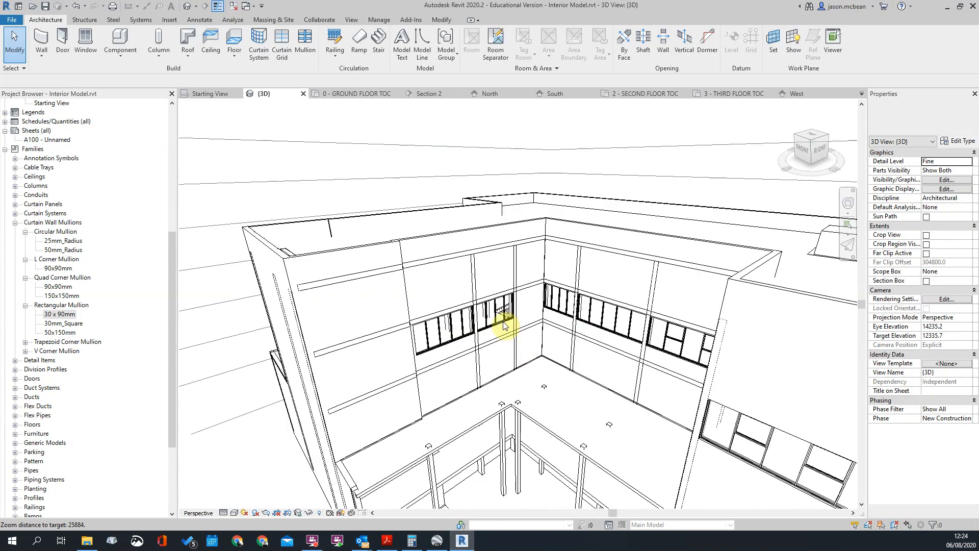
click(502, 324)
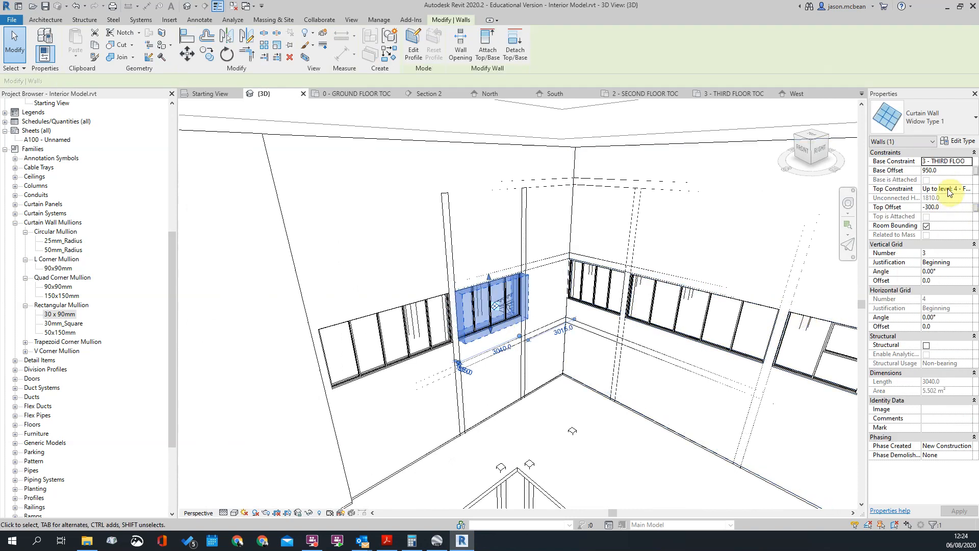
click(948, 253)
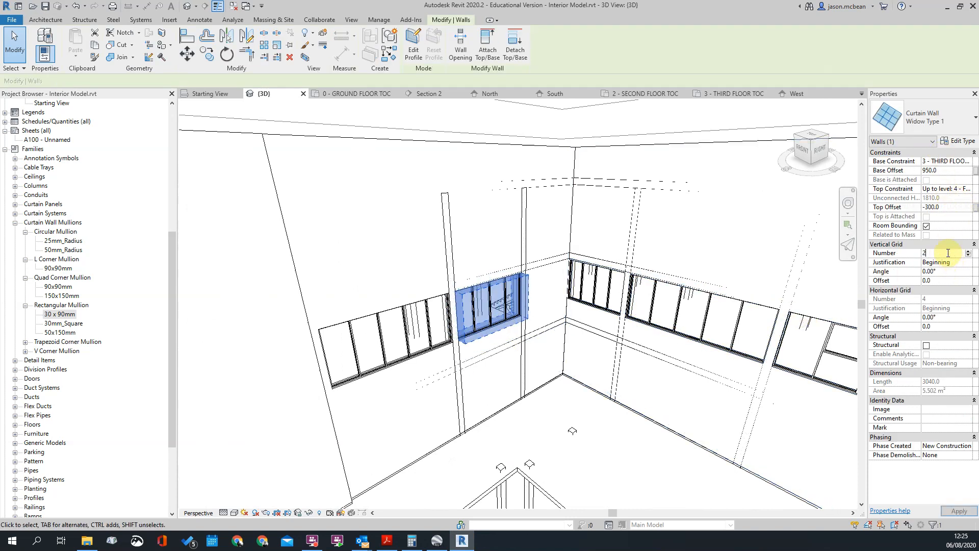
key(Escape)
Set the vertical grid number of the wider adjoining curtain wall on the side wing to 3
click(407, 360)
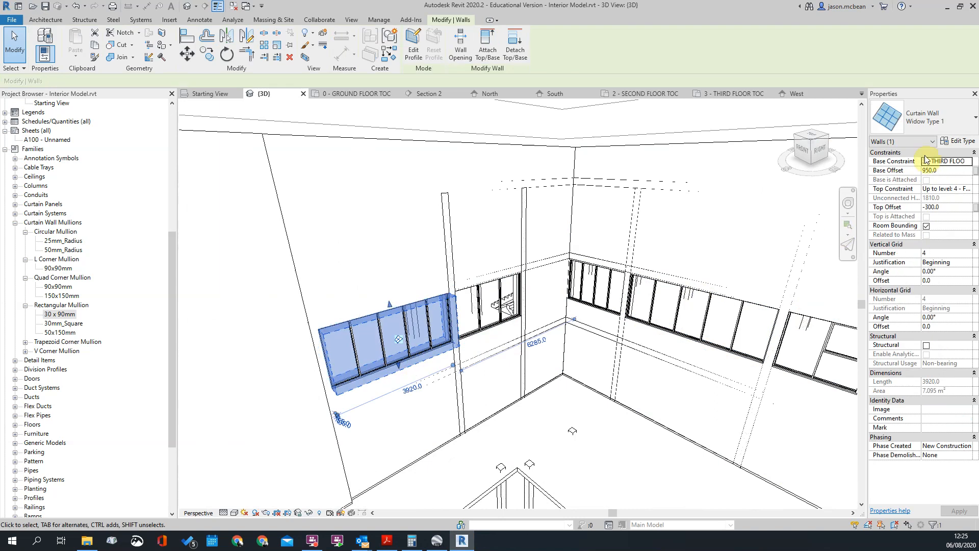
click(878, 255)
text(3)
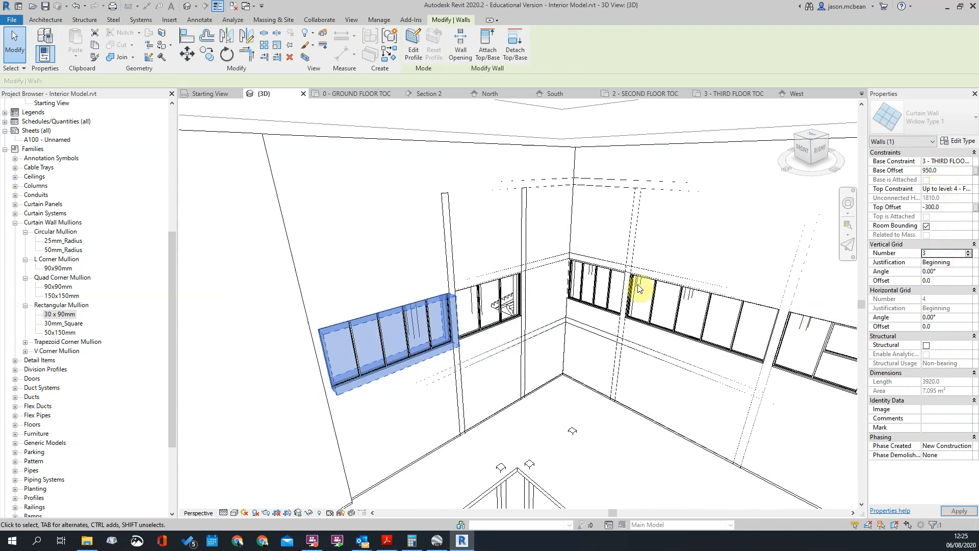
click(429, 221)
Check the side-wing windows against the Google Earth Pro street view, and examine the model's rear facade in Revit's 3D view
shift+middle_drag(429, 221, 517, 336)
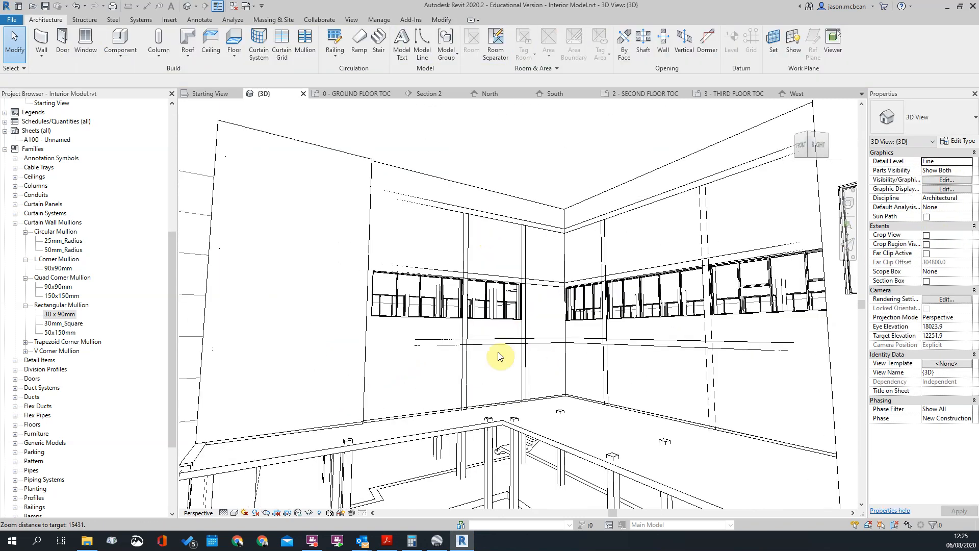
click(437, 540)
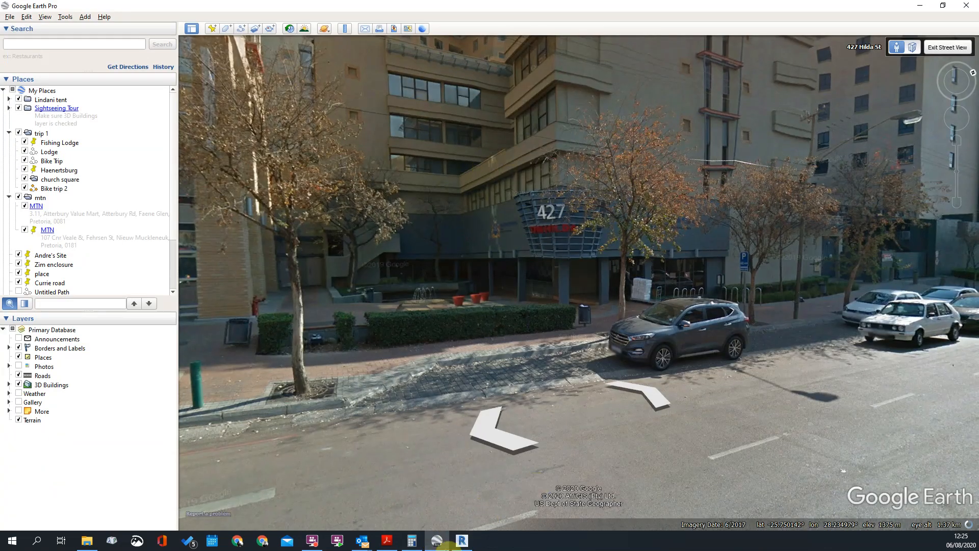
click(461, 541)
shift+middle_drag(590, 253, 393, 286)
scroll(396, 284, down, 3)
shift+middle_drag(271, 292, 673, 315)
scroll(550, 307, down, 2)
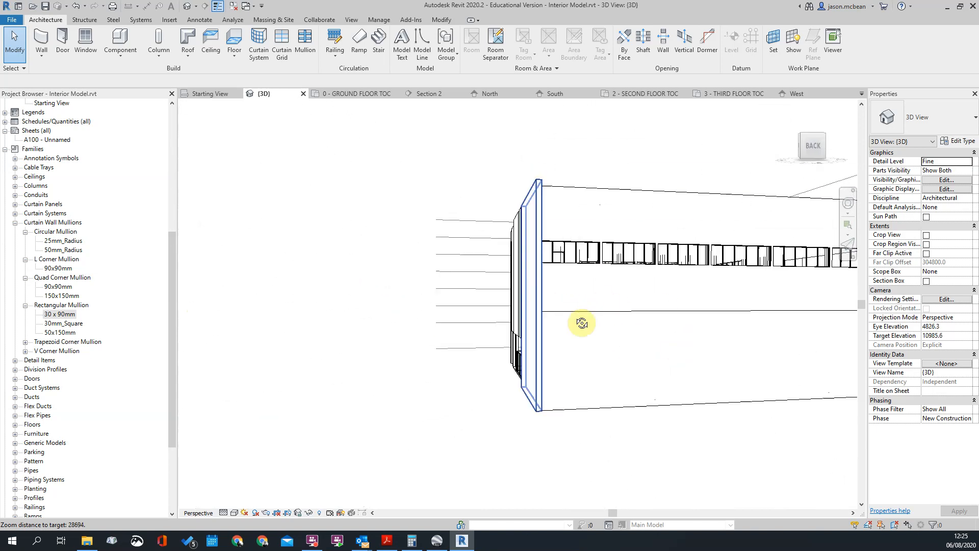
shift+middle_drag(549, 307, 604, 327)
Switch to Google Earth Pro and move the street view along the road to examine the windows on the building's side facade
click(442, 547)
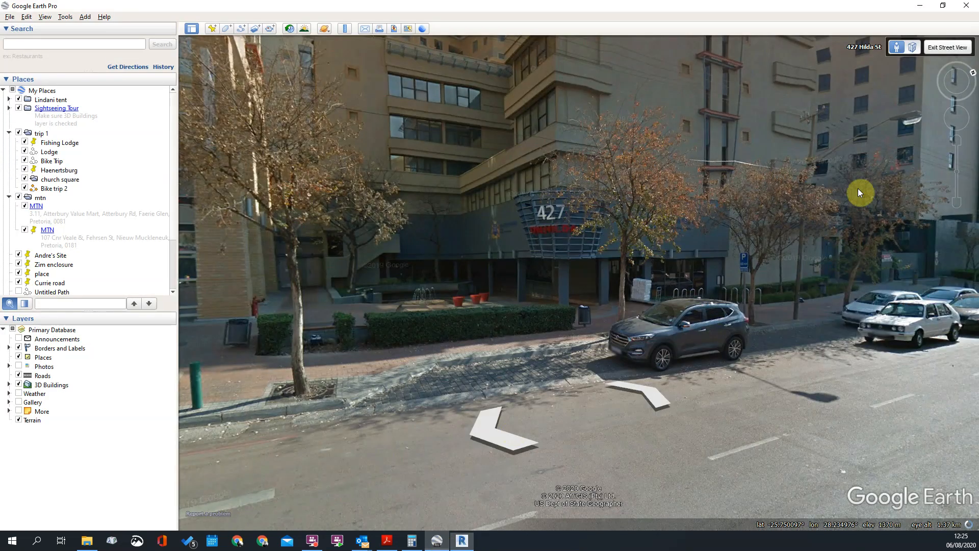
click(656, 397)
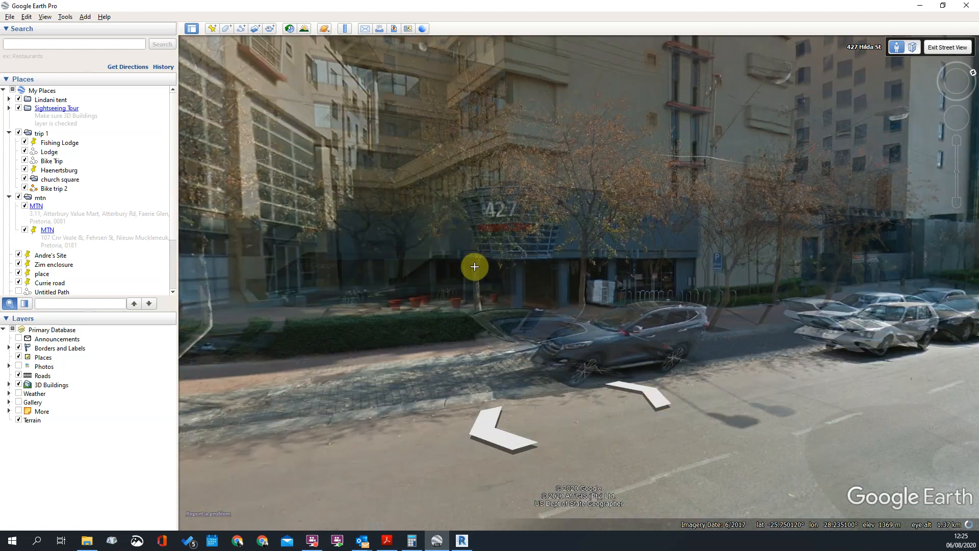
click(699, 305)
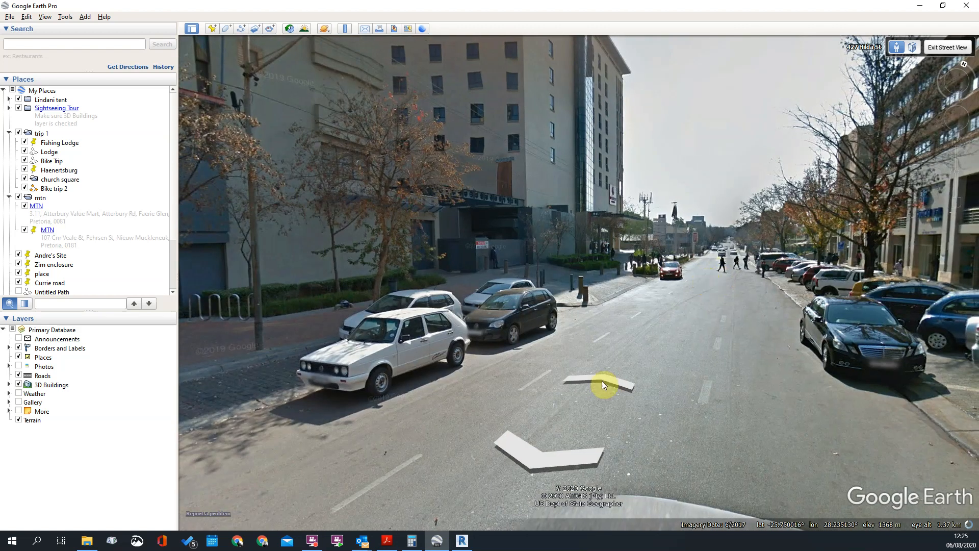
double_click(678, 271)
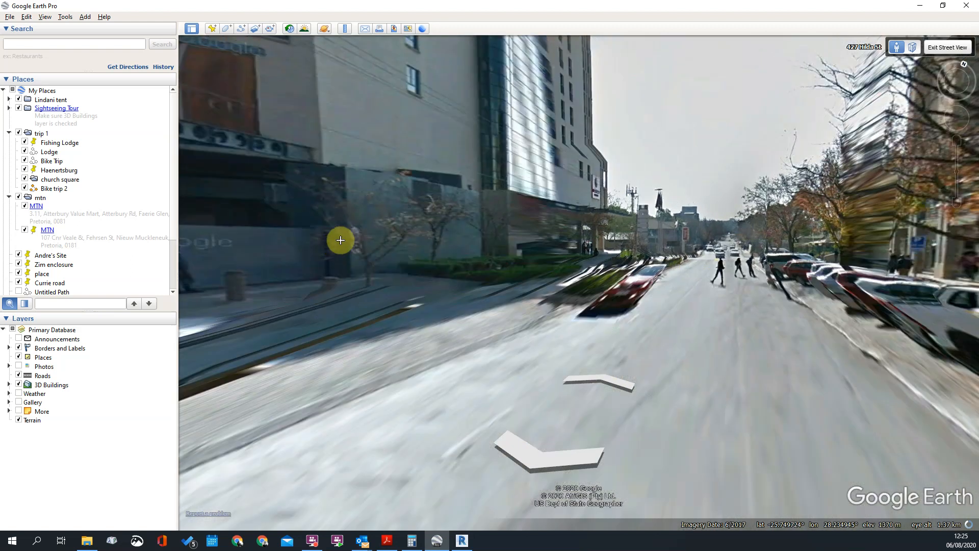
drag(240, 238, 423, 277)
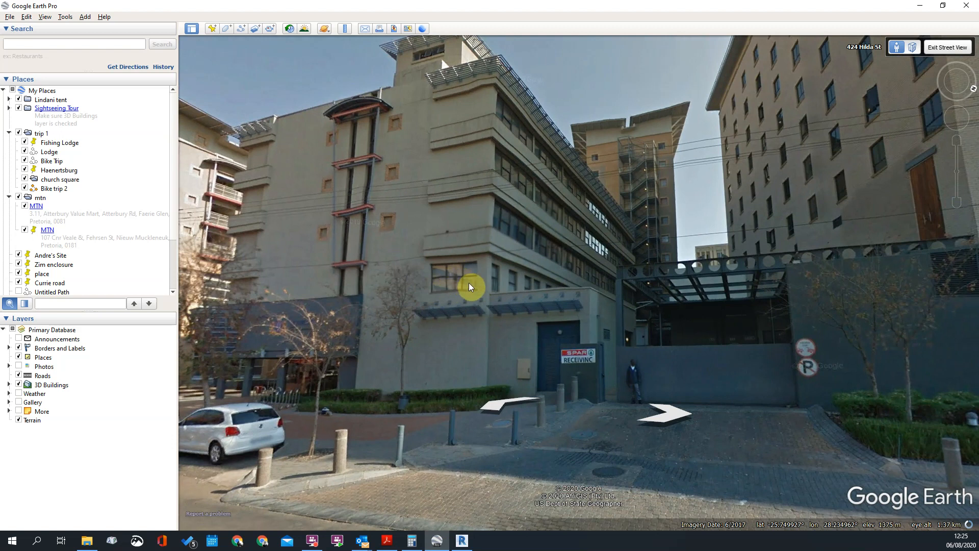
Examine the side facade's window bands, corner window and receiving entrance in the Google Earth Pro street view
drag(504, 270, 489, 192)
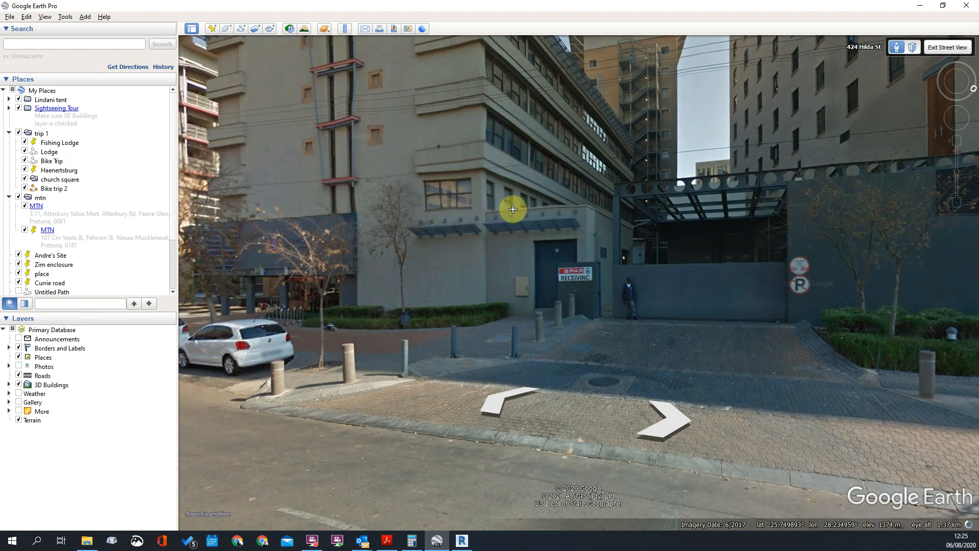
drag(513, 209, 479, 231)
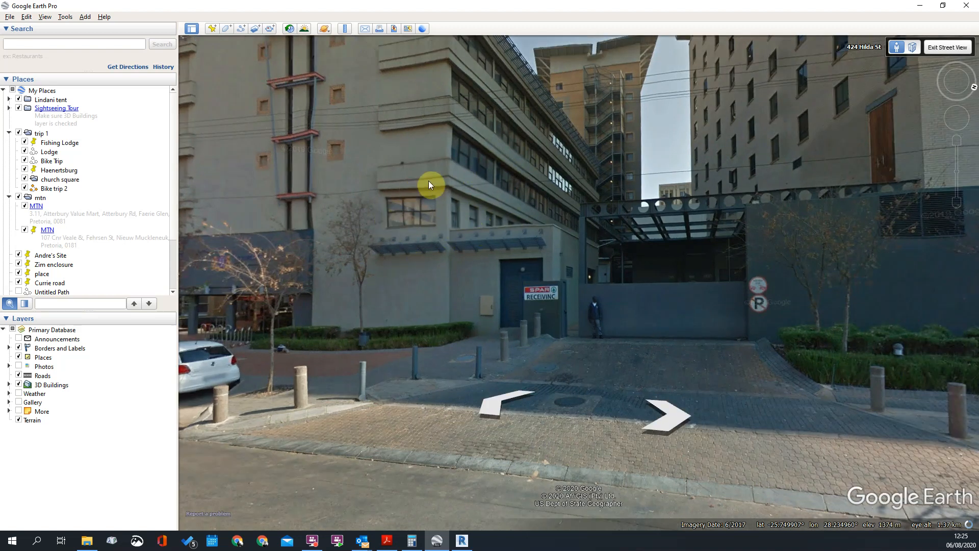
drag(481, 248, 569, 228)
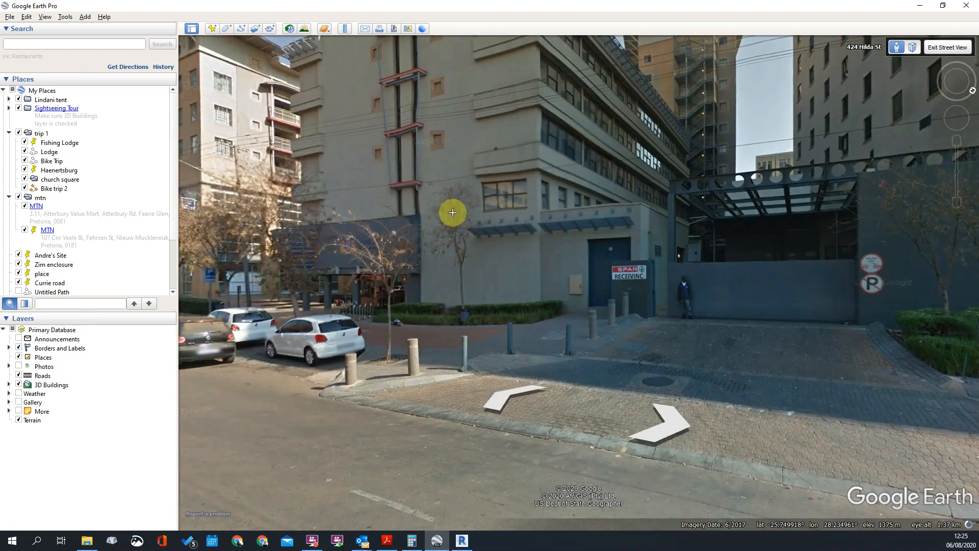
drag(461, 62, 468, 109)
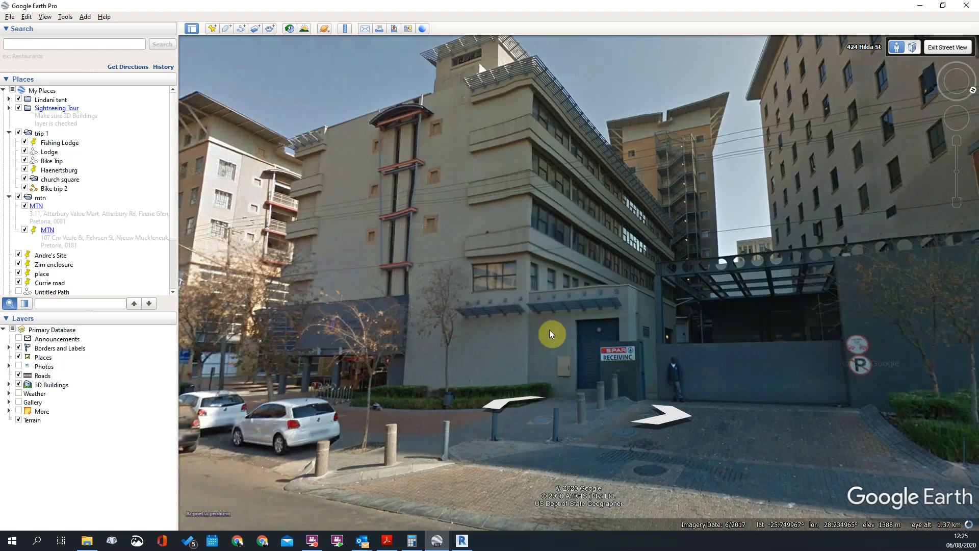
drag(694, 337, 754, 299)
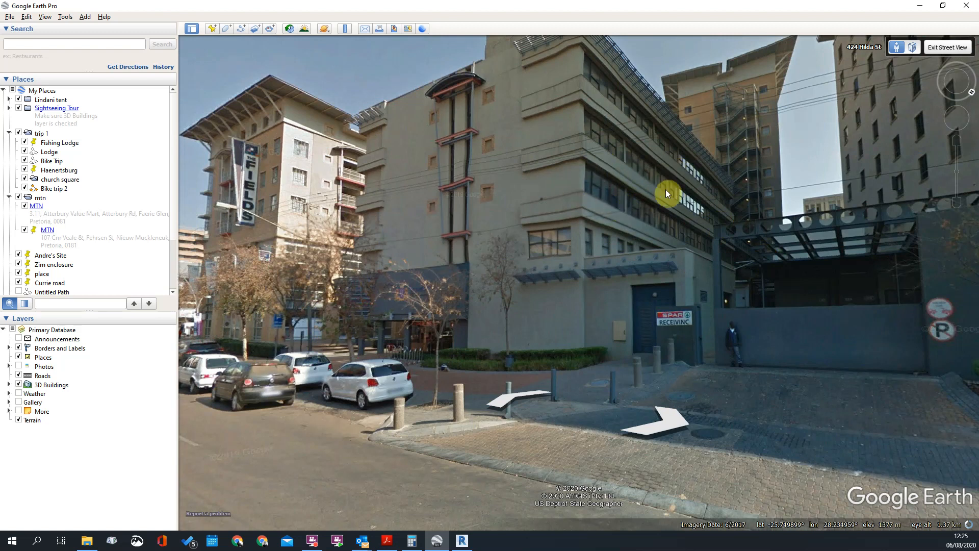
drag(618, 260, 660, 190)
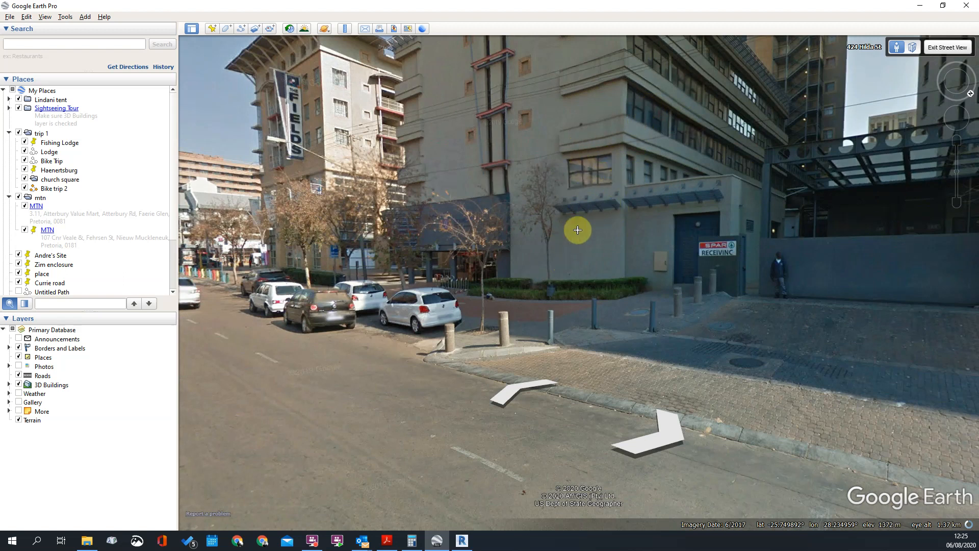
click(594, 229)
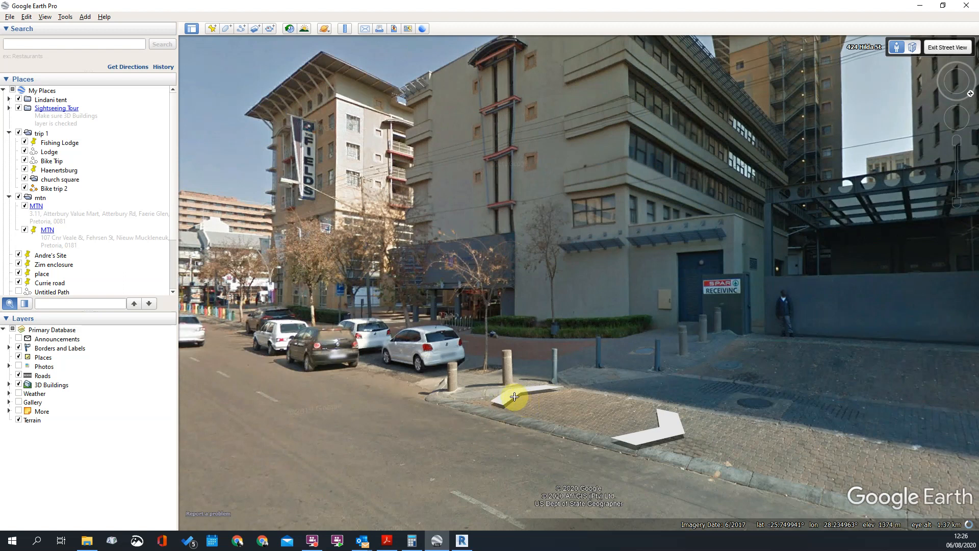
Move the street view along the road to the building's entrance corner and examine the front and inner-corner windows
click(515, 396)
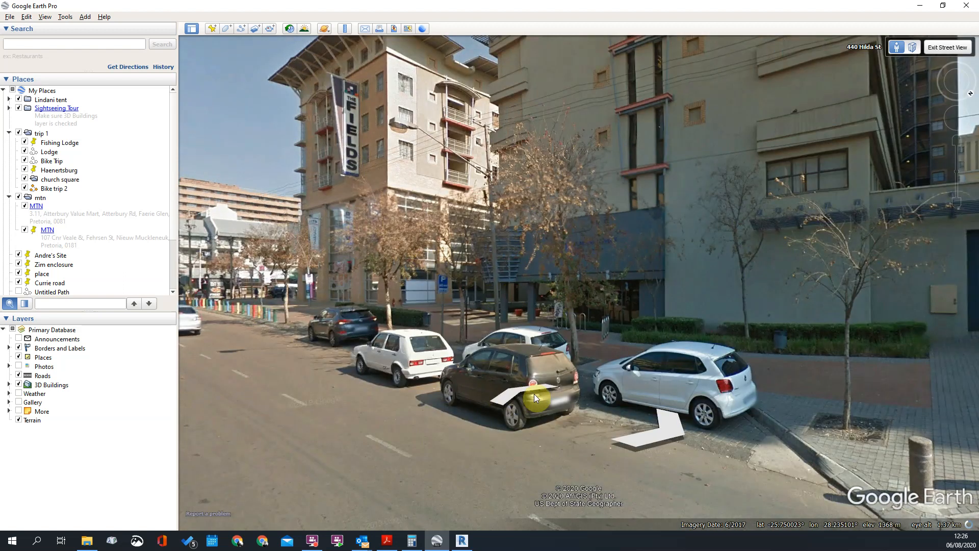
click(503, 399)
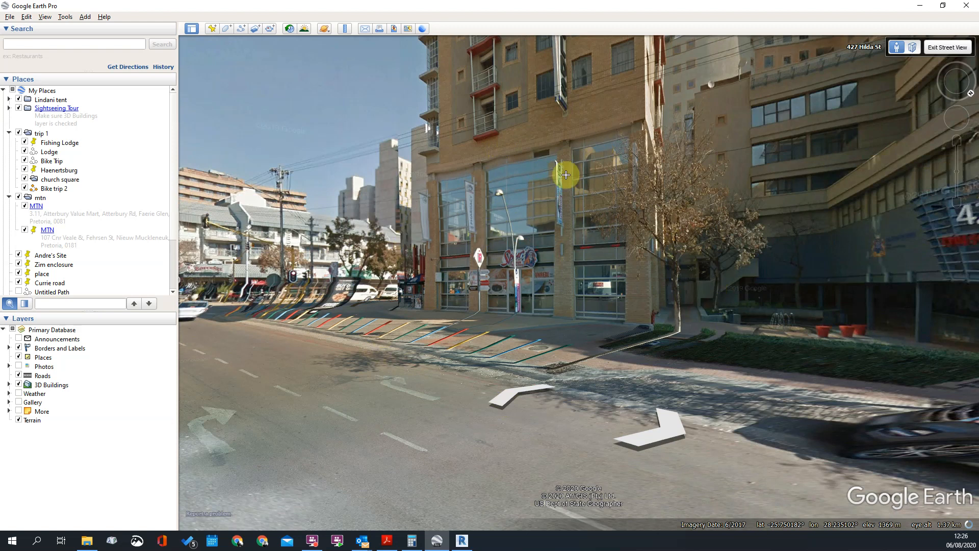
click(698, 255)
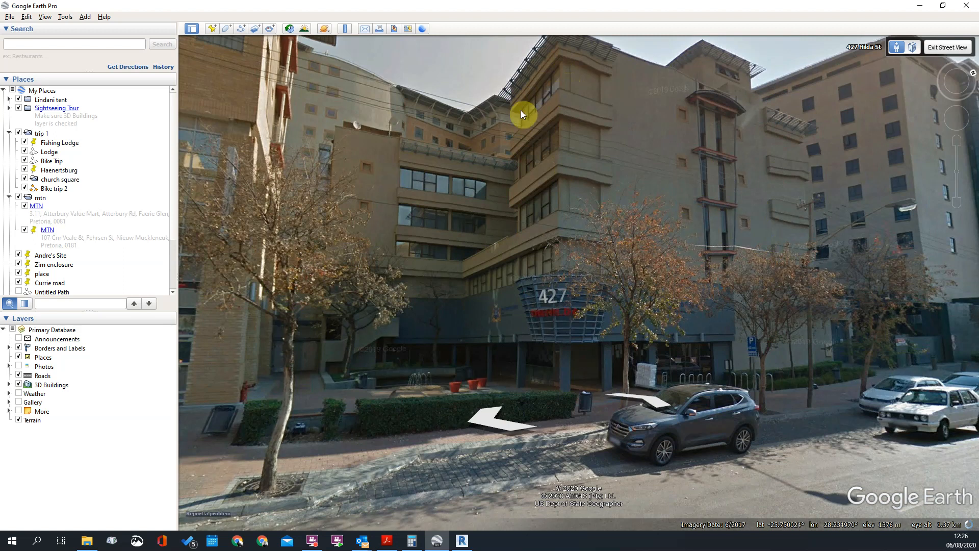
click(520, 168)
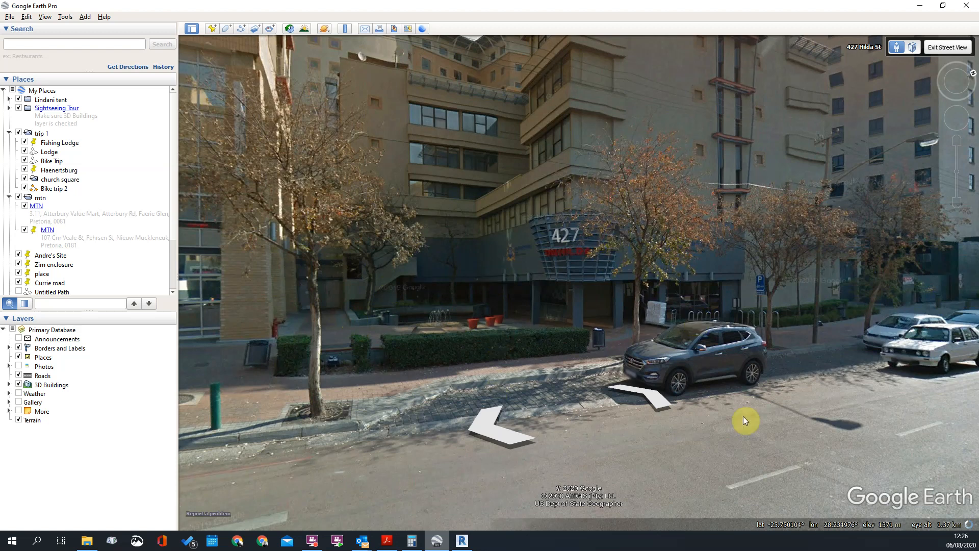
Switch to Revit and examine the model's front, side and inner-corner facades with their third-floor windows in the 3D view
scroll(489, 283, down, 2)
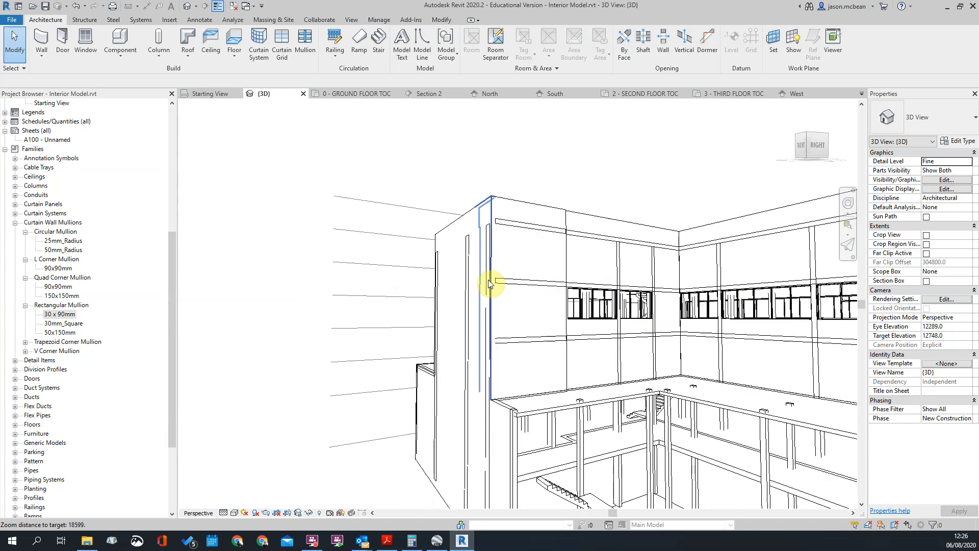
shift+middle_drag(542, 301, 805, 319)
scroll(559, 328, down, 2)
shift+middle_drag(559, 328, 659, 354)
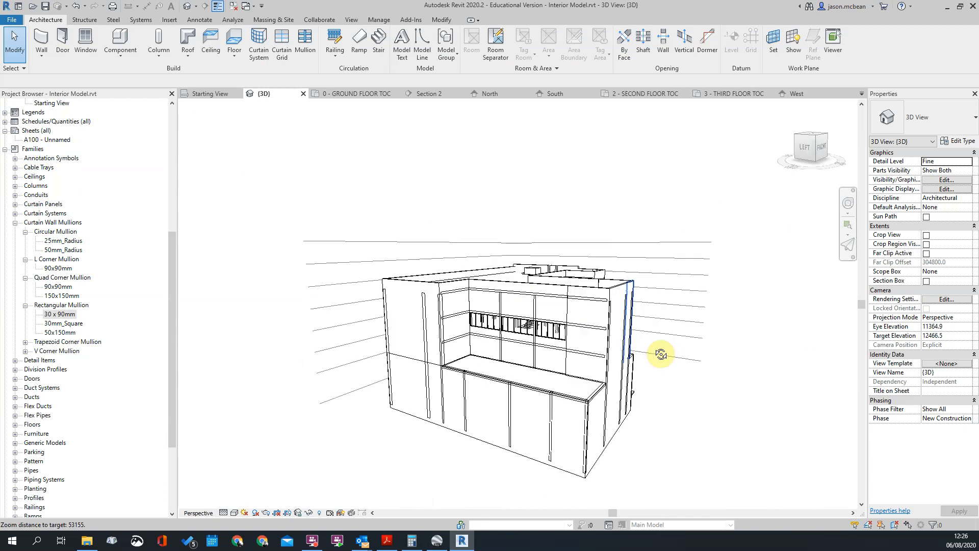
shift+middle_drag(535, 343, 354, 361)
scroll(404, 320, down, 2)
scroll(685, 341, up, 4)
shift+middle_drag(713, 348, 622, 282)
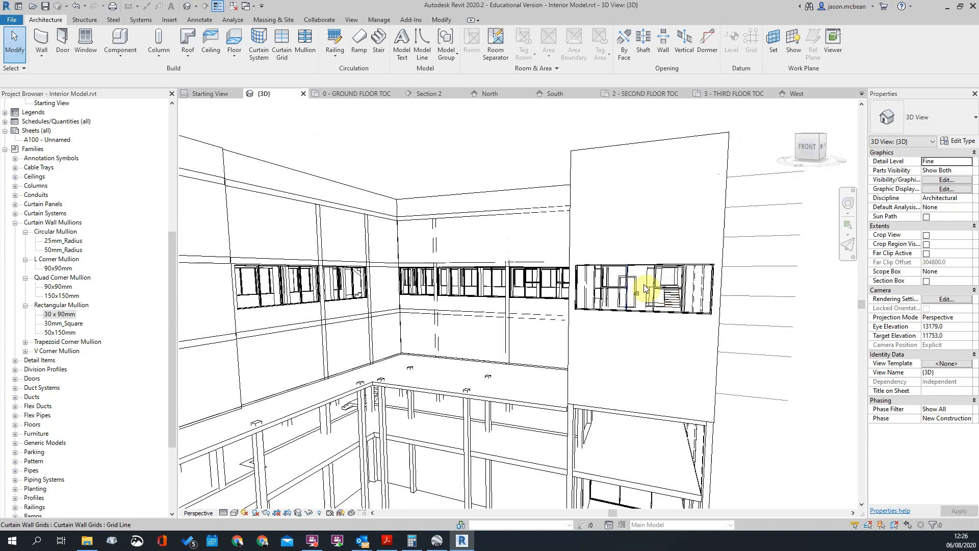
shift+middle_drag(545, 288, 654, 280)
scroll(542, 288, down, 3)
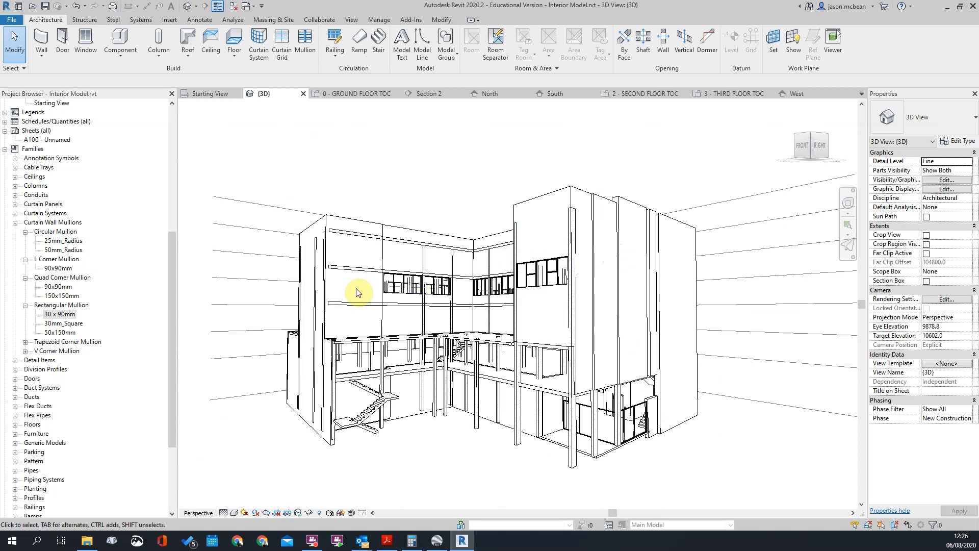
Switch to Google Earth Pro and examine the window bands and the ground-floor entrance area at the building's inner corner
click(436, 543)
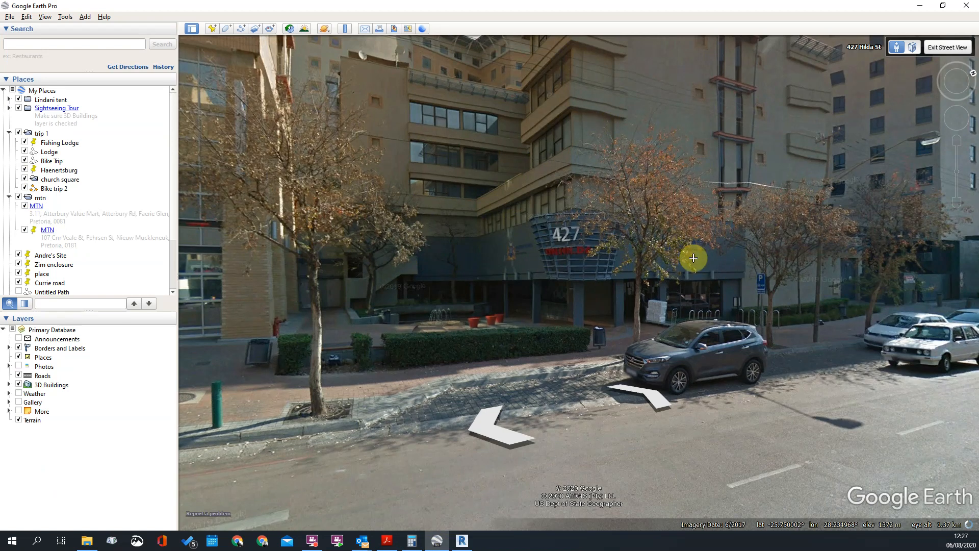
drag(408, 287, 457, 288)
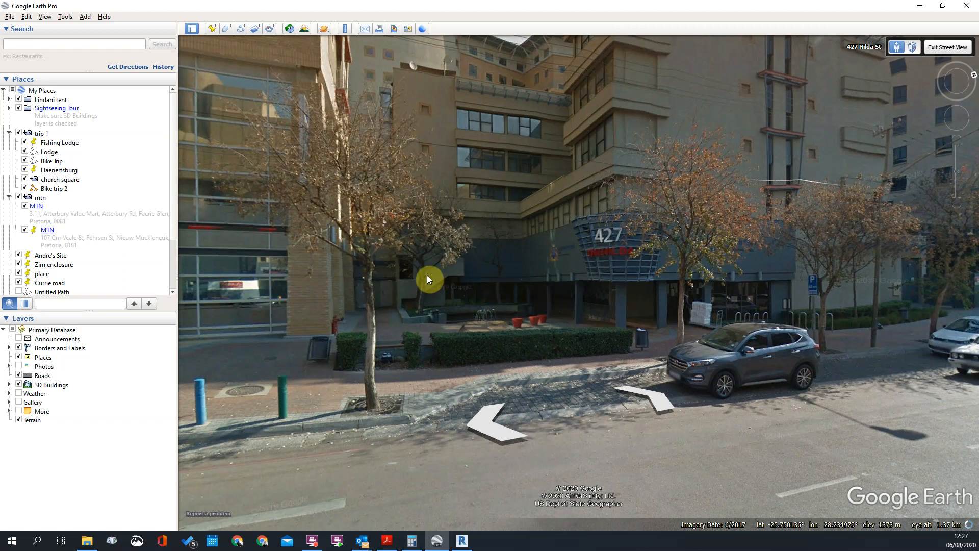
drag(441, 276, 337, 252)
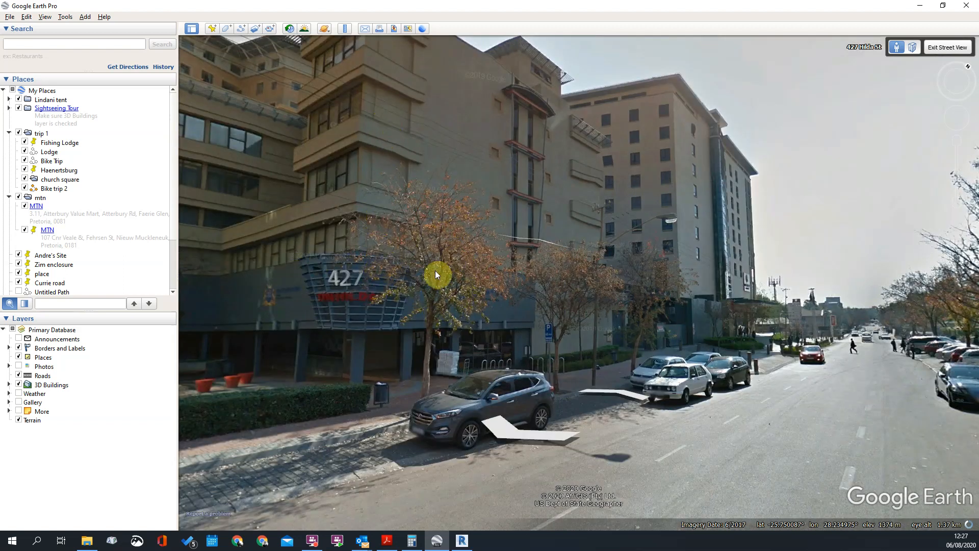
drag(310, 269, 413, 266)
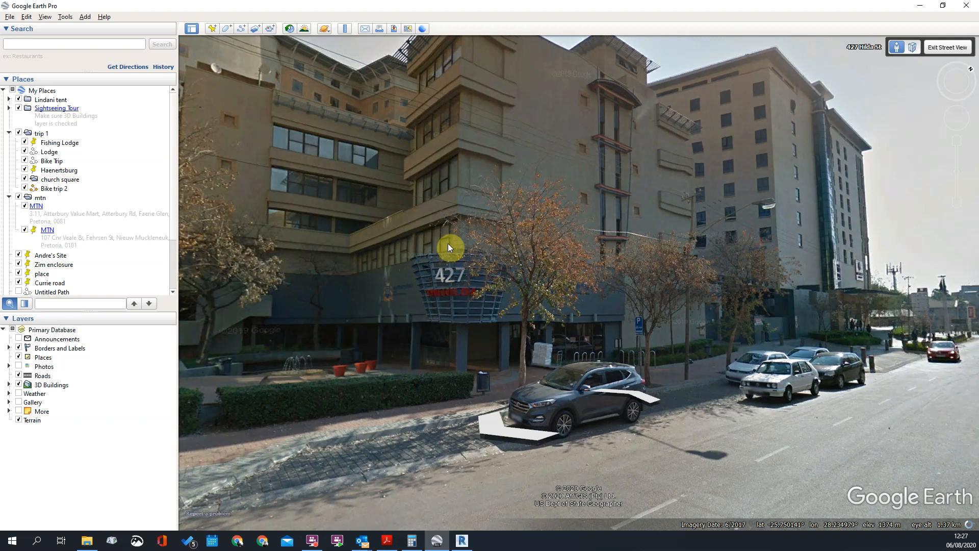
drag(414, 220, 448, 220)
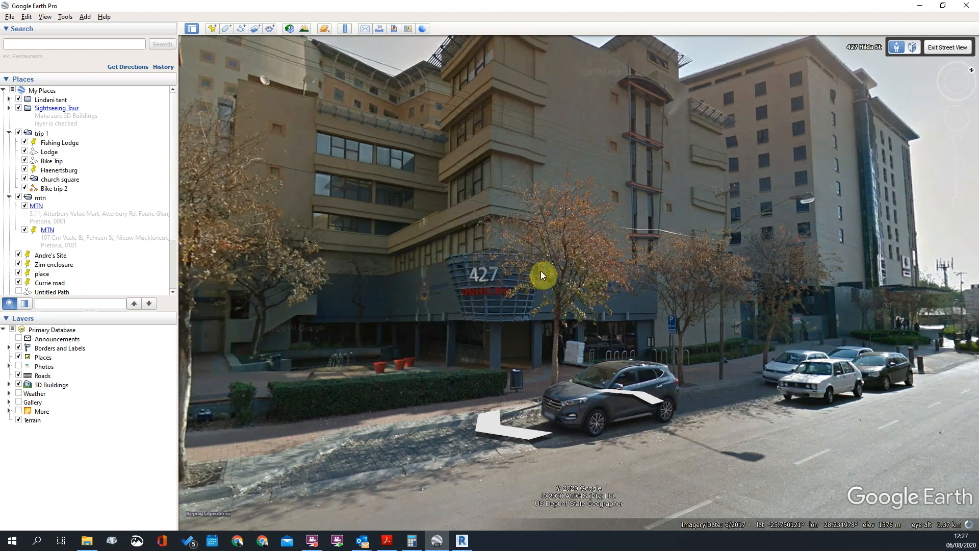
click(599, 293)
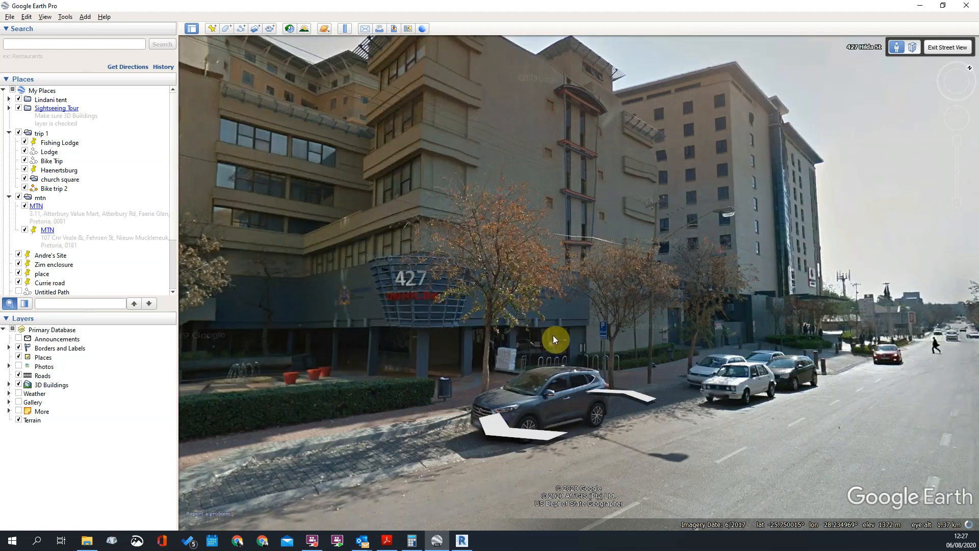
click(639, 185)
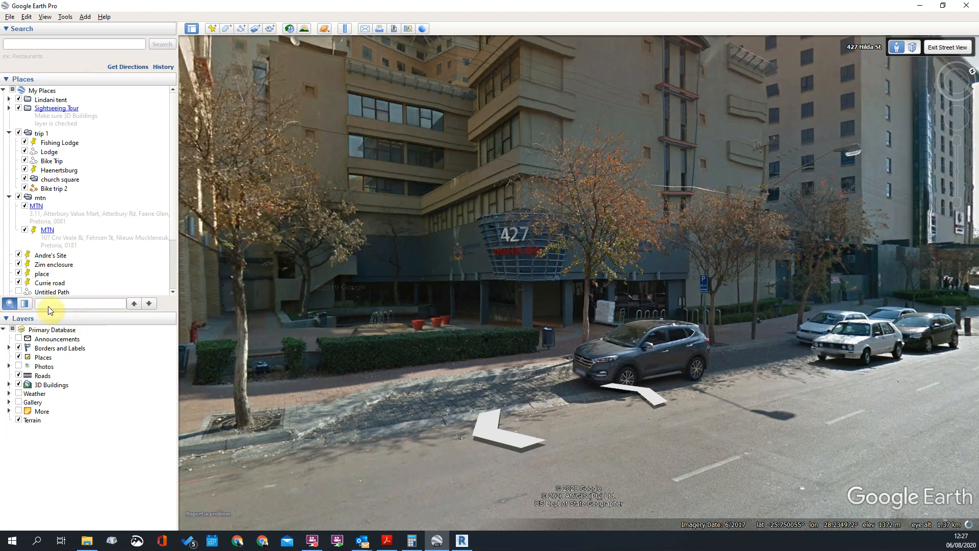
Switch to Revit, open the South elevation and set its visual style to Hidden Line
key(alt+Tab)
double_click(42, 158)
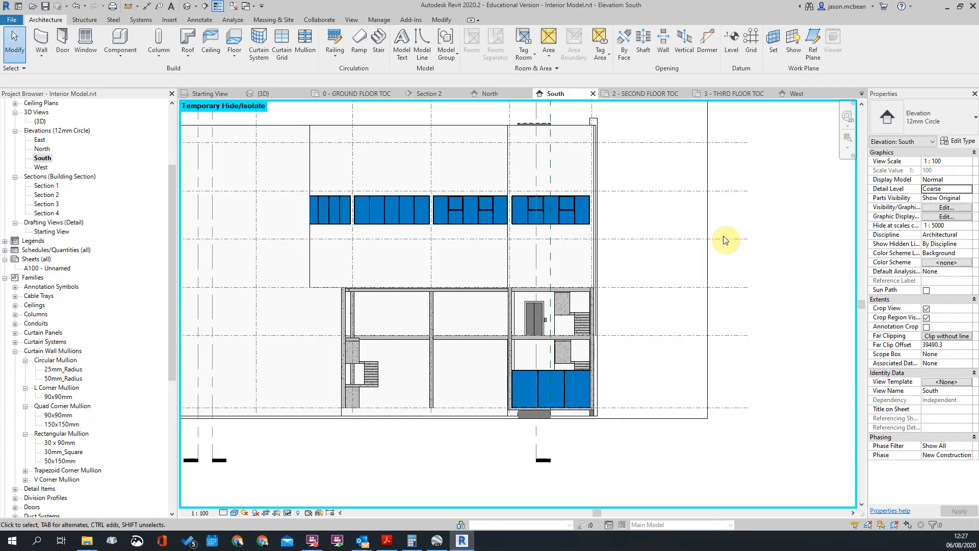
scroll(601, 208, up, 5)
click(234, 512)
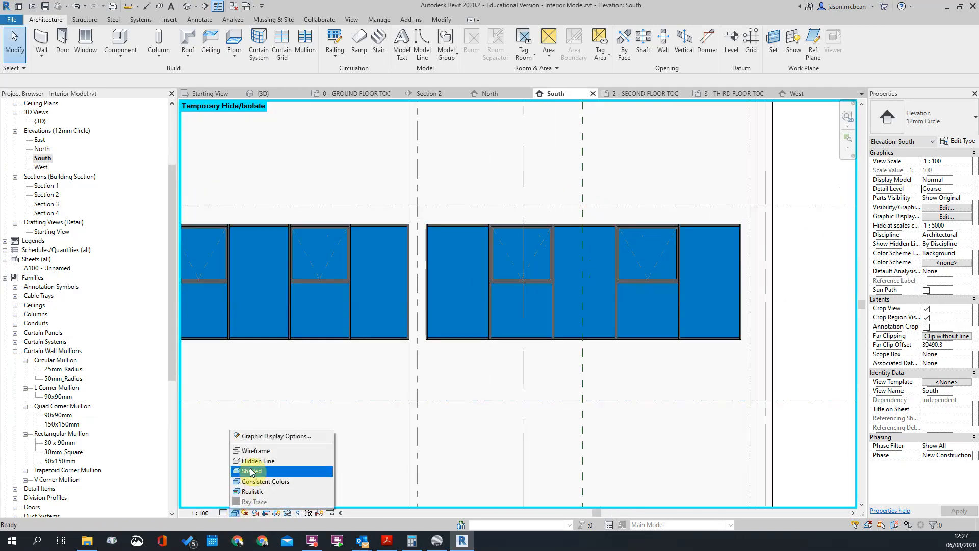
click(253, 461)
Examine the third-floor windows, the stairs and the open lower floors in the South elevation
scroll(676, 269, down, 5)
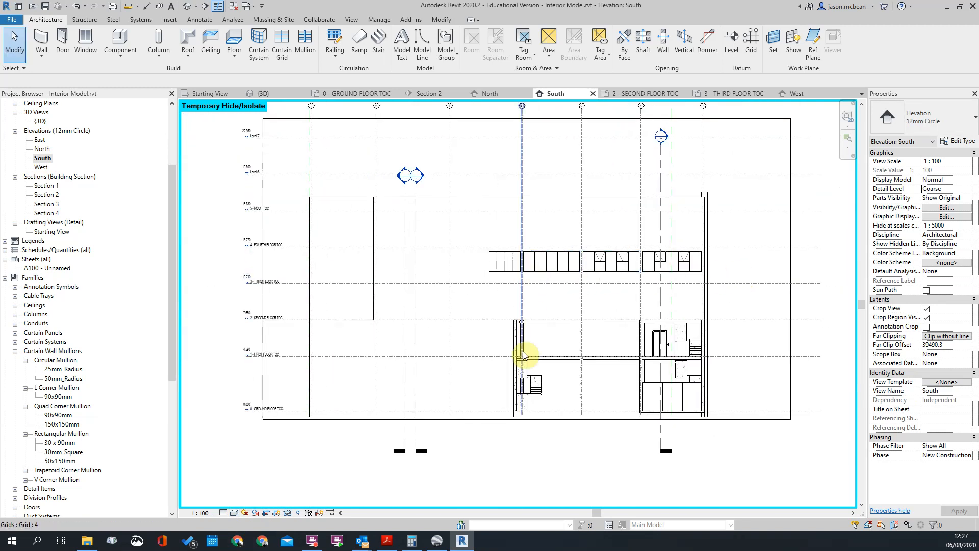
scroll(385, 225, up, 2)
scroll(474, 197, down, 2)
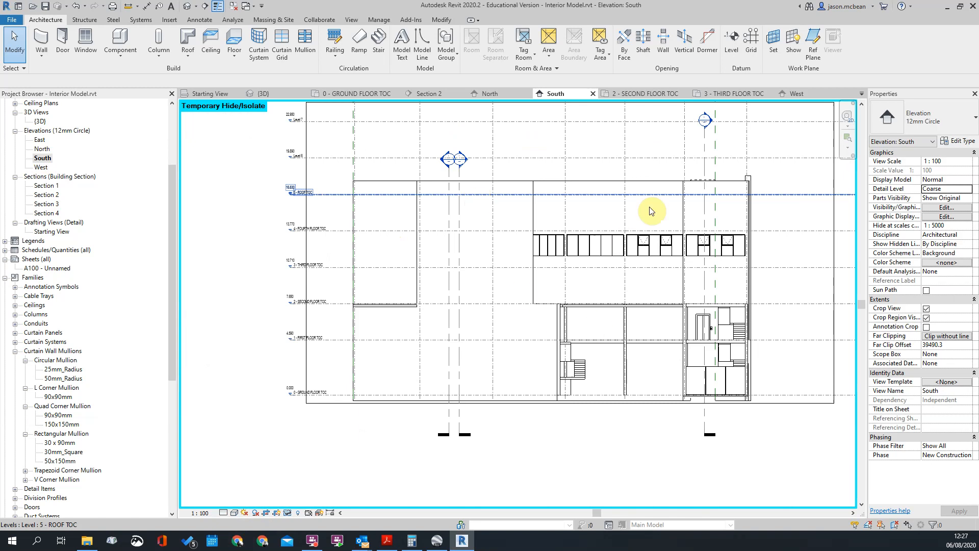
scroll(536, 273, up, 4)
scroll(453, 274, down, 3)
scroll(459, 306, up, 5)
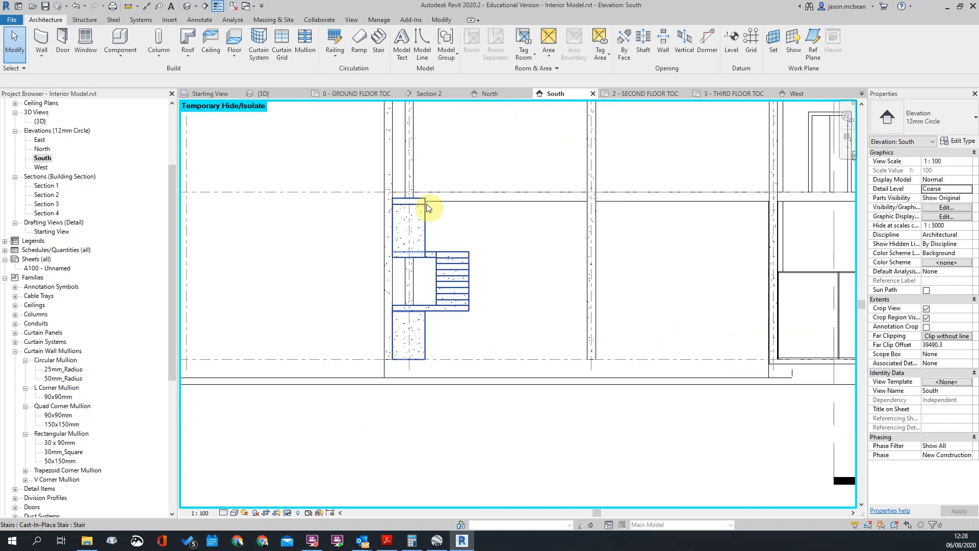
scroll(420, 385, down, 2)
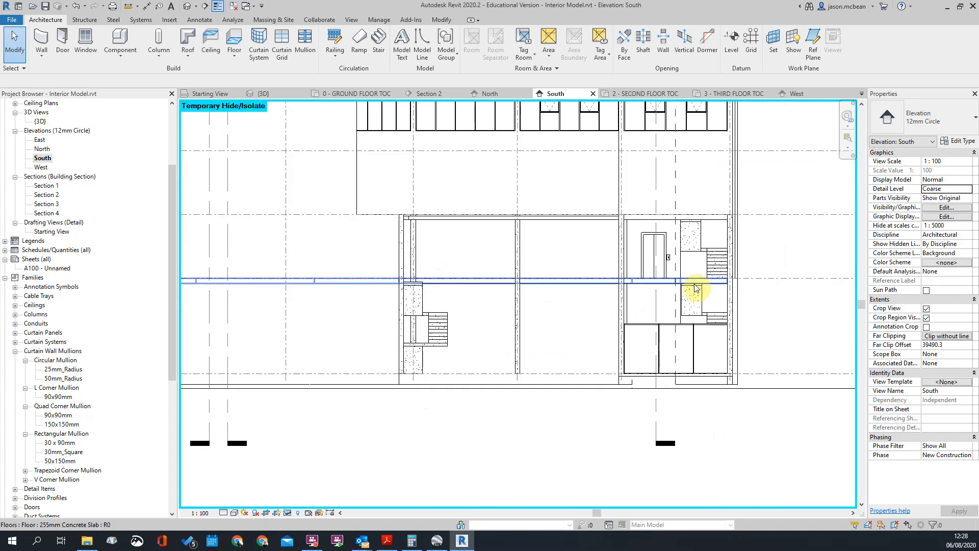
middle_drag(691, 291, 601, 291)
scroll(423, 291, up, 2)
scroll(486, 276, down, 2)
scroll(475, 301, down, 3)
scroll(661, 286, up, 5)
scroll(587, 297, down, 5)
scroll(332, 184, up, 2)
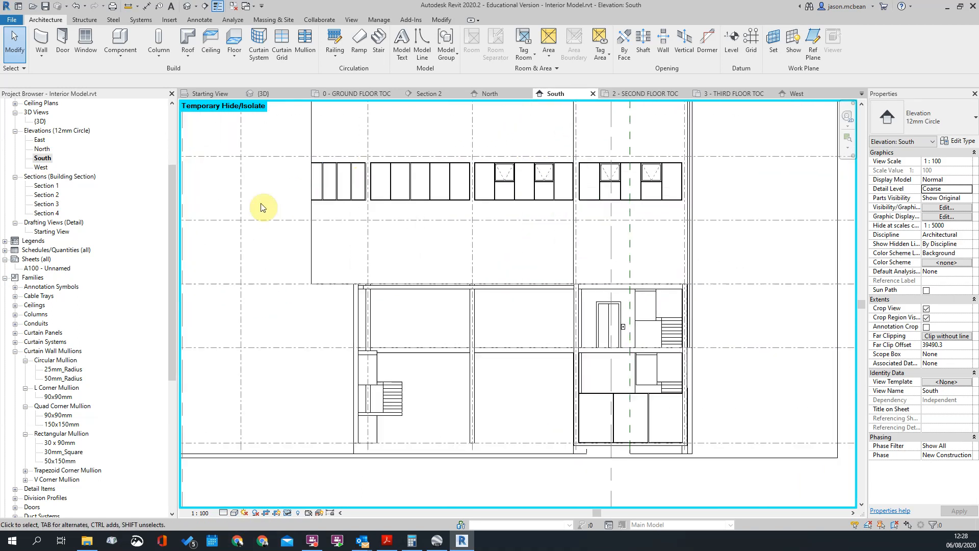
scroll(524, 332, down, 3)
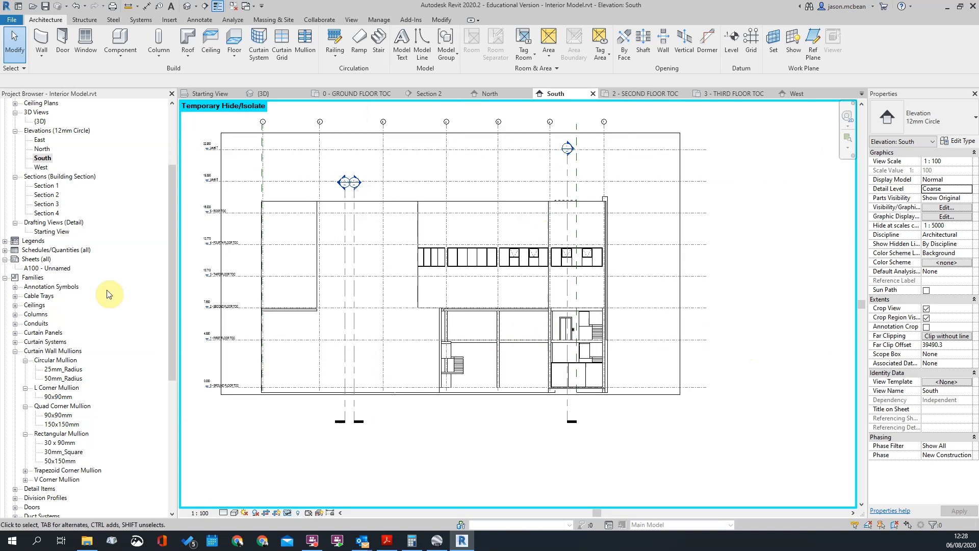
Reset Temporary Hide/Isolate in the South elevation to bring back the imported elevation drawing
double_click(43, 168)
double_click(44, 158)
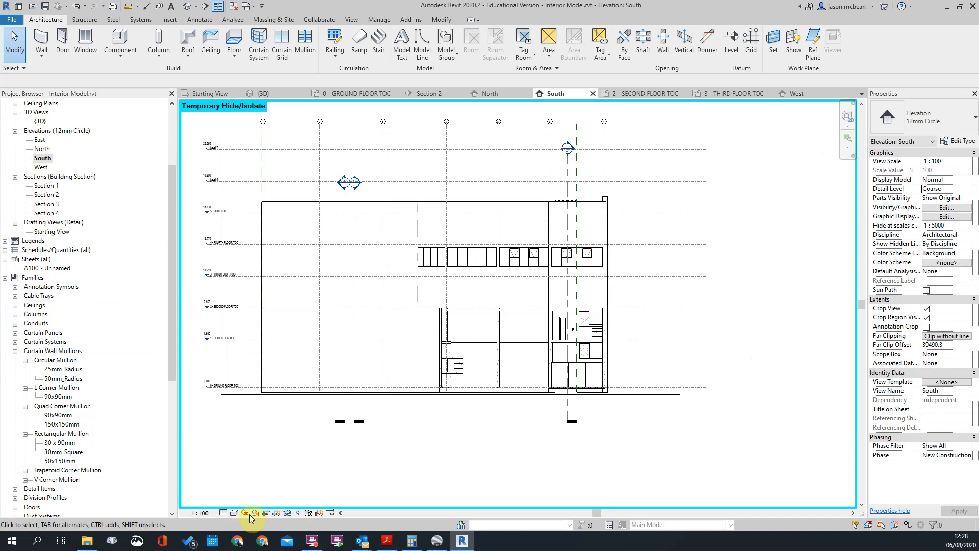
click(288, 513)
click(298, 499)
Compare the imported DWG's ground- and first-floor windows, steel structure and light fittings with the modelled columns, stairs and curtain walls
scroll(627, 372, up, 5)
scroll(561, 319, down, 4)
scroll(400, 313, up, 4)
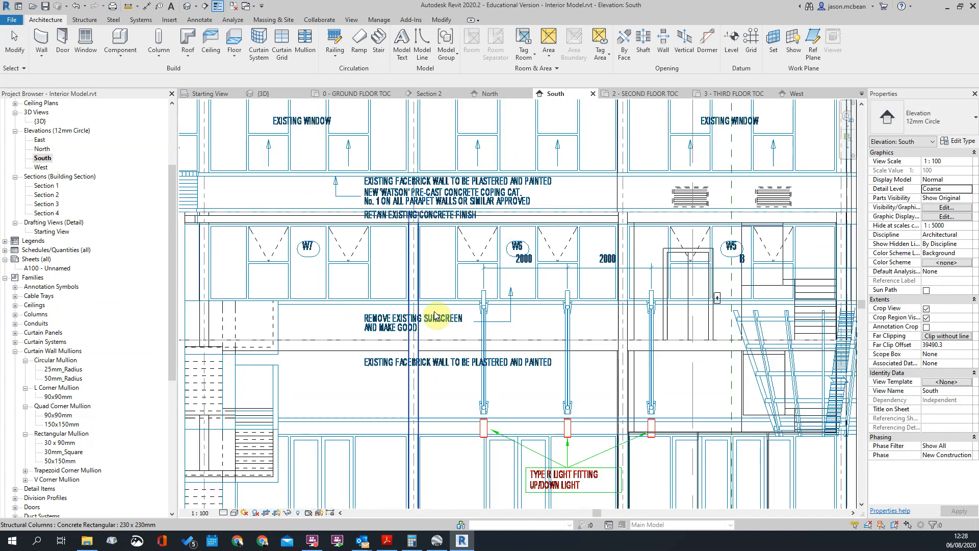
scroll(346, 278, down, 2)
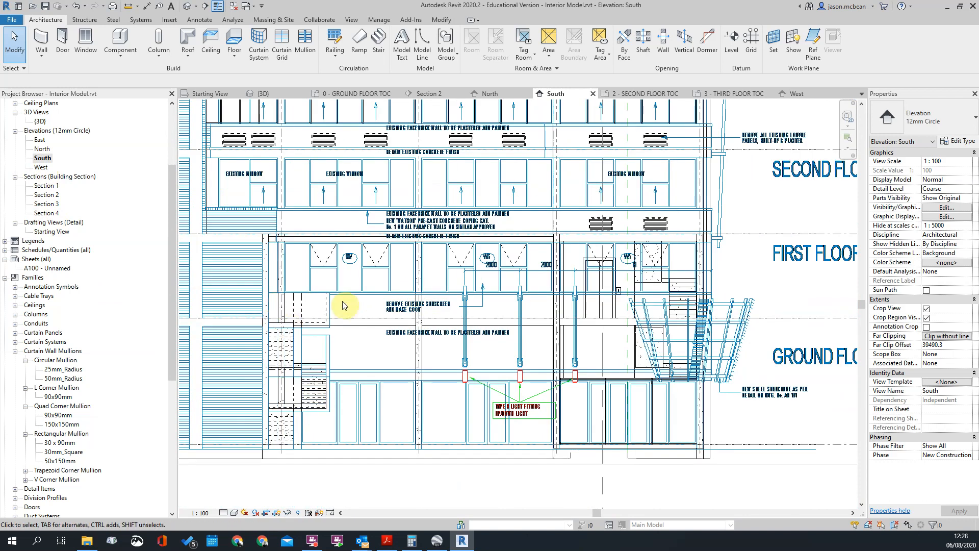
scroll(720, 292, up, 2)
scroll(714, 280, down, 2)
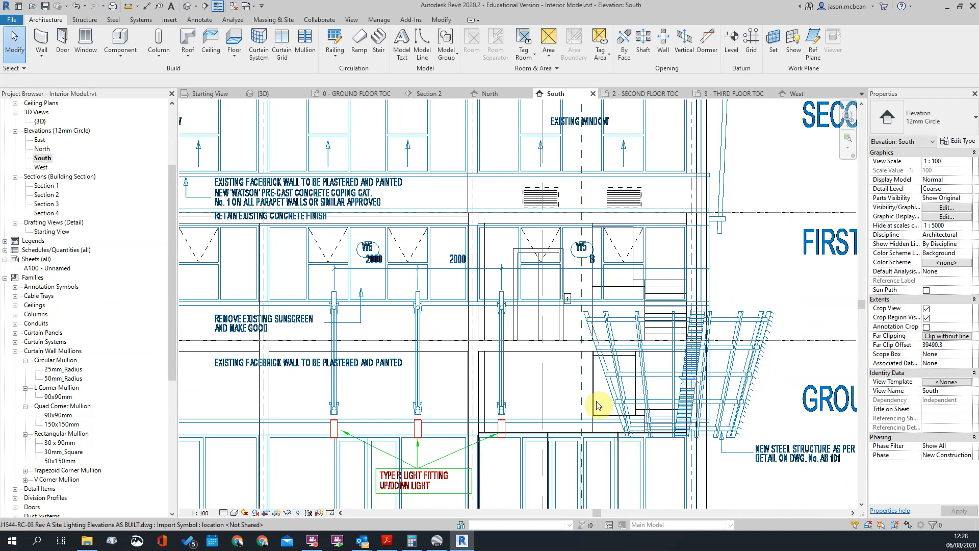
scroll(482, 410, up, 3)
scroll(481, 338, down, 2)
scroll(484, 489, up, 4)
scroll(461, 386, down, 2)
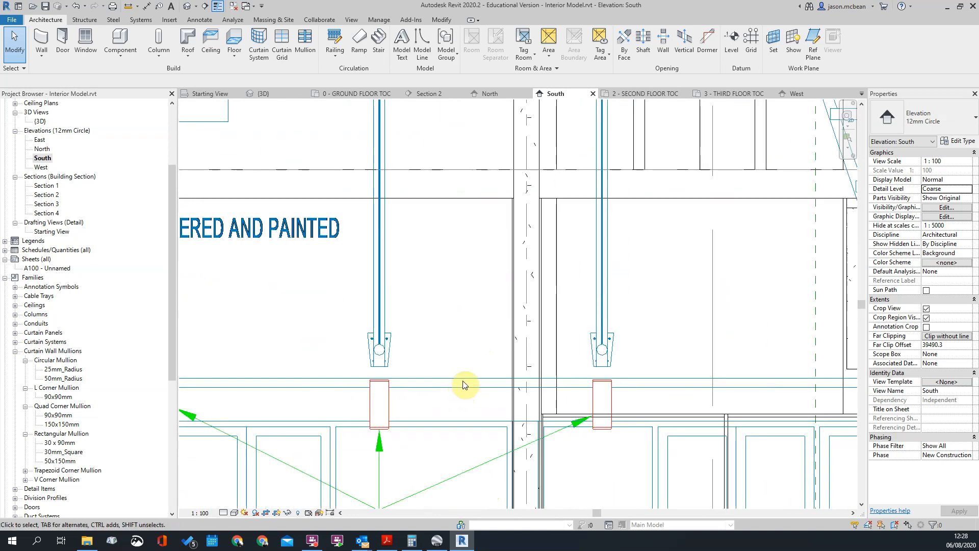
Examine the facade wall bands and windows between ground and first floor in the South elevation against the imported drawing
scroll(447, 385, down, 3)
scroll(447, 385, up, 2)
scroll(447, 385, down, 2)
scroll(447, 385, up, 3)
scroll(447, 385, down, 3)
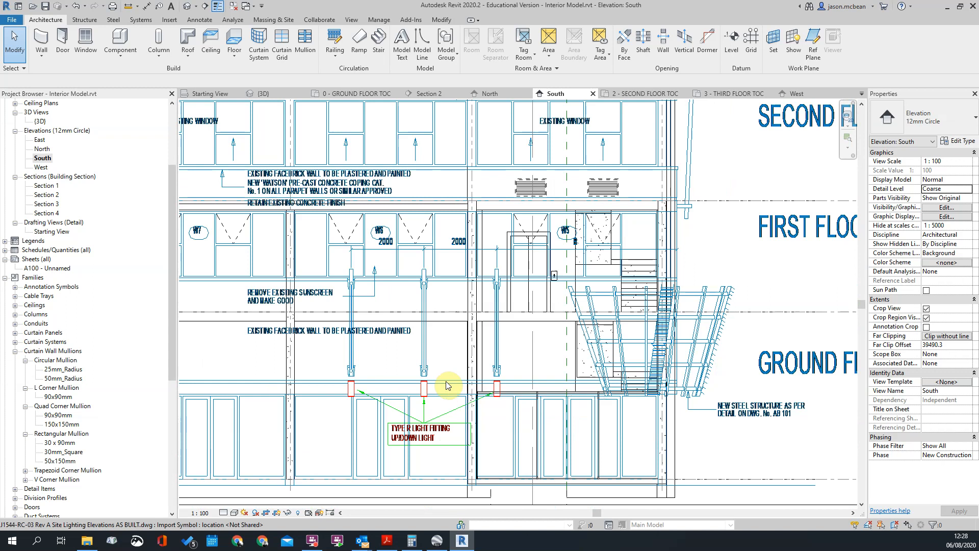
scroll(447, 384, down, 3)
scroll(447, 385, up, 4)
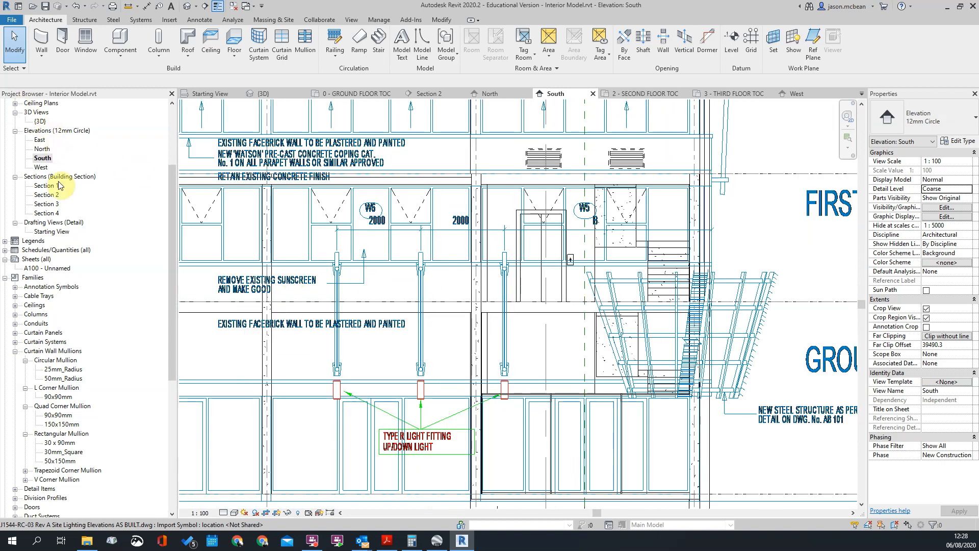
scroll(199, 263, down, 2)
scroll(581, 336, down, 3)
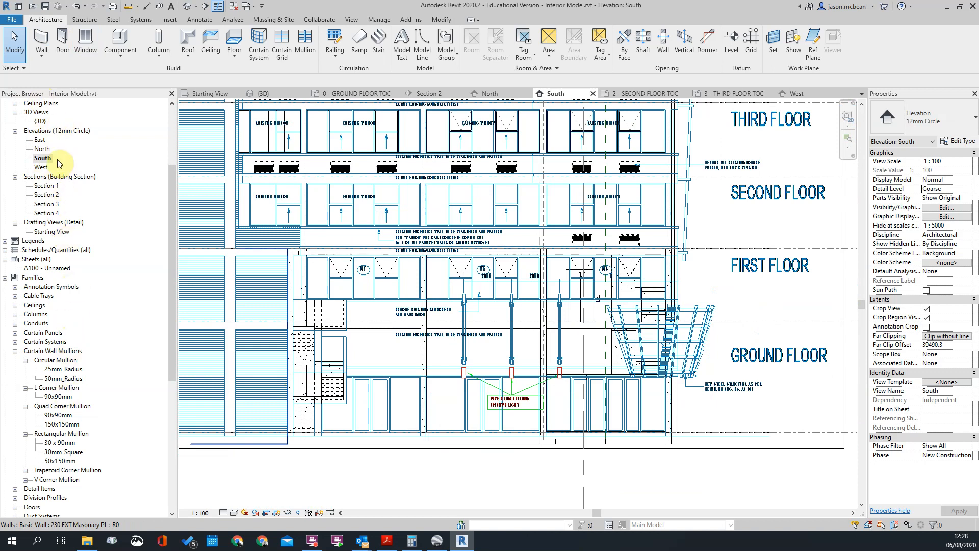
Open the 0 - GROUND FLOOR TOC plan and locate the external cavity wall beside the lobby stairs
scroll(56, 153, up, 4)
double_click(64, 121)
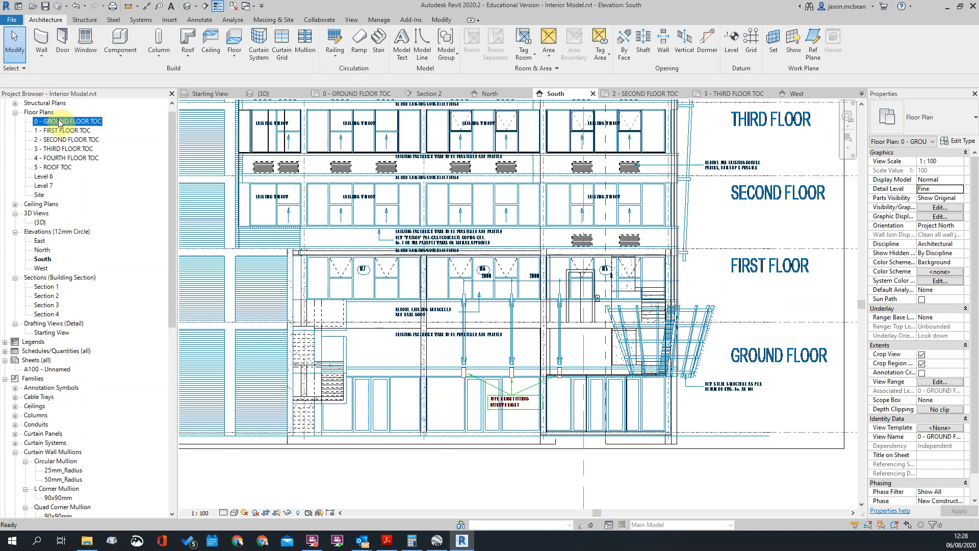
scroll(448, 422, up, 3)
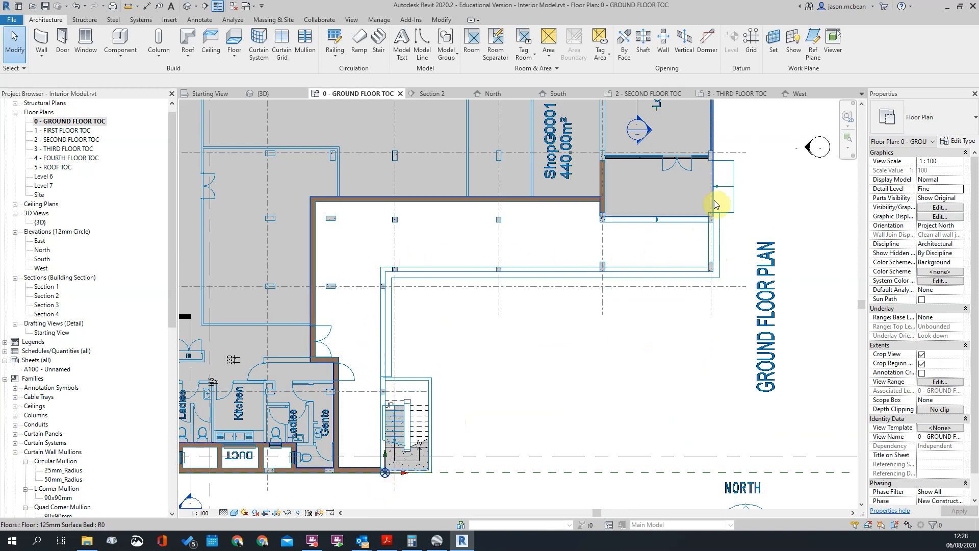
scroll(722, 248, up, 2)
scroll(591, 312, down, 4)
scroll(630, 194, up, 3)
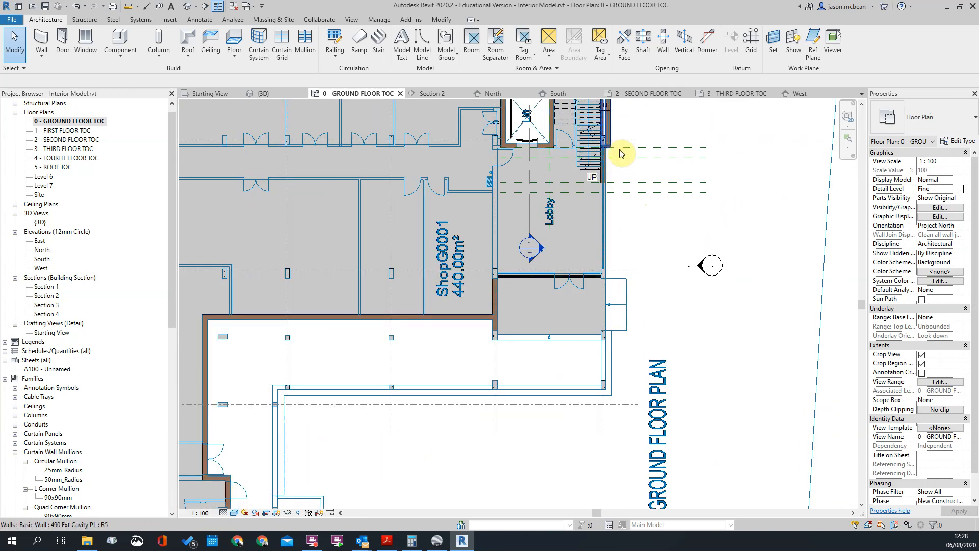
scroll(616, 148, up, 1)
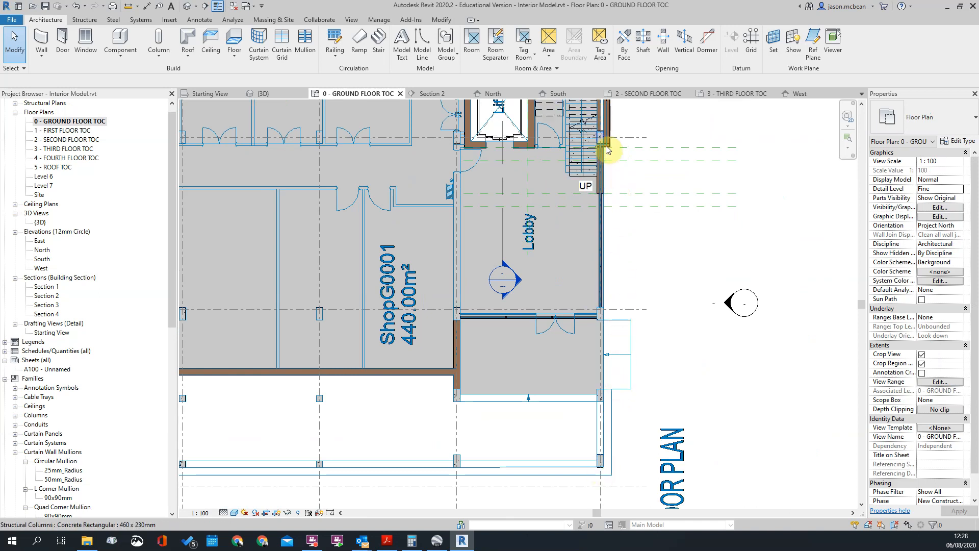
Start a similar 490 Ext Cavity PL wall with base offset 3000, top constraint at level 1 (first floor) and top offset 1000
click(607, 114)
right_click(613, 110)
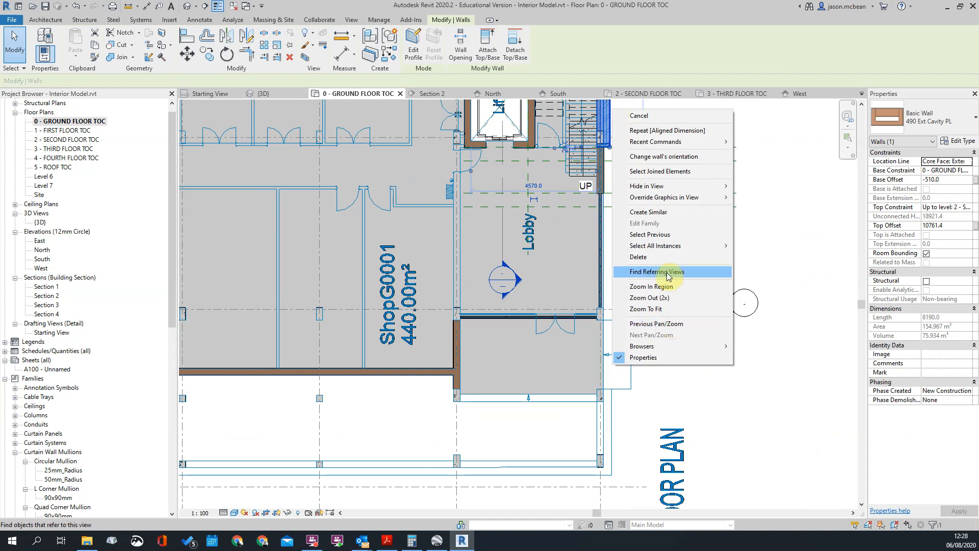
click(662, 212)
click(554, 310)
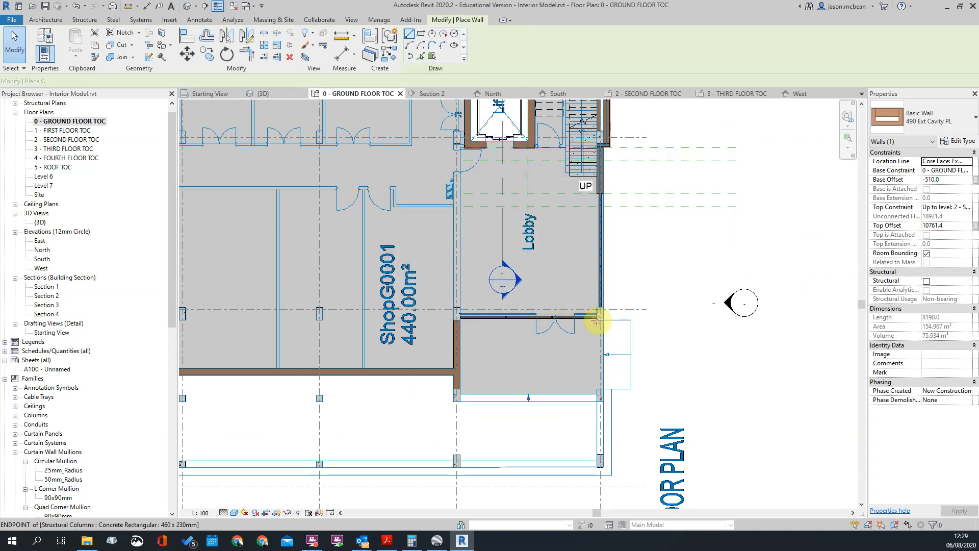
scroll(600, 313, down, 4)
click(949, 181)
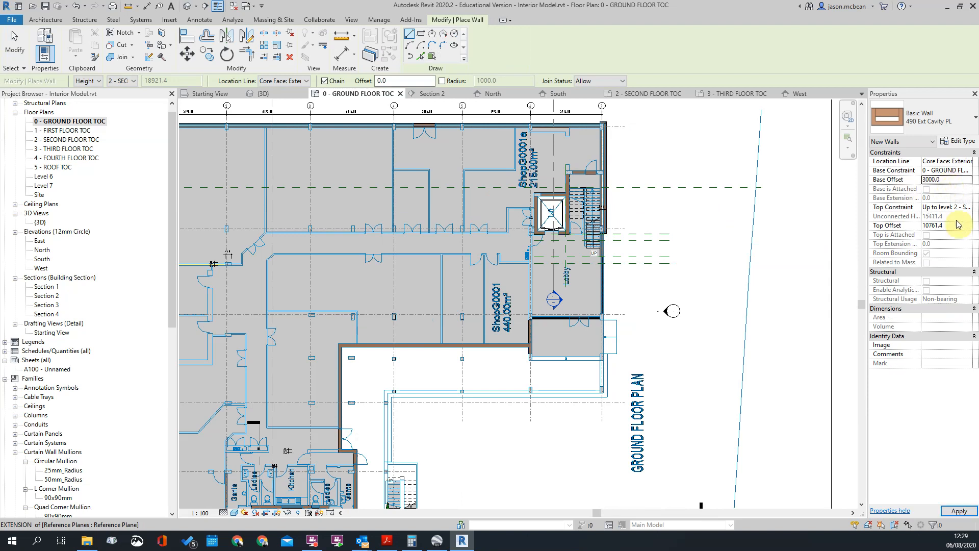
click(972, 208)
click(898, 224)
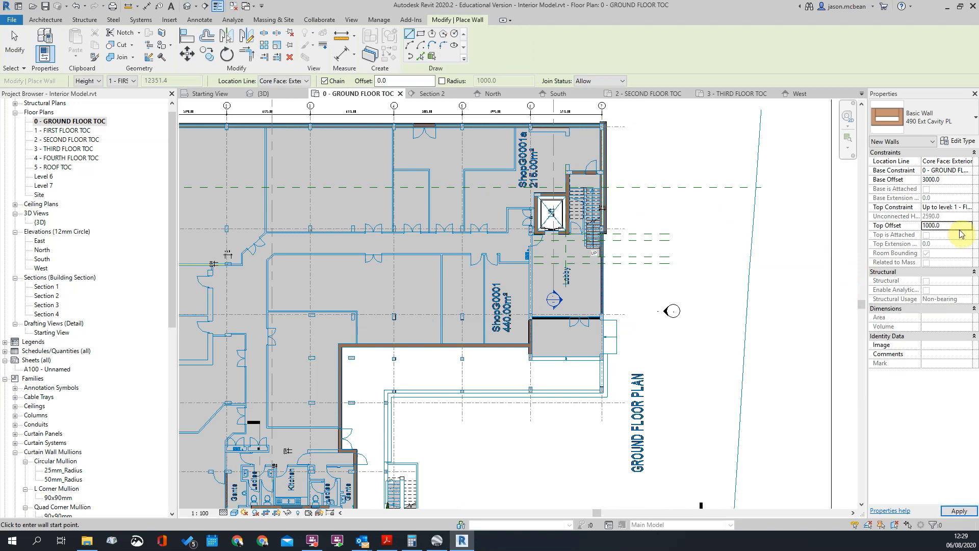
Draw the cavity wall from the column at the outer stair up to the corner, then partway along the adjoining column line
scroll(461, 390, up, 2)
scroll(450, 402, up, 2)
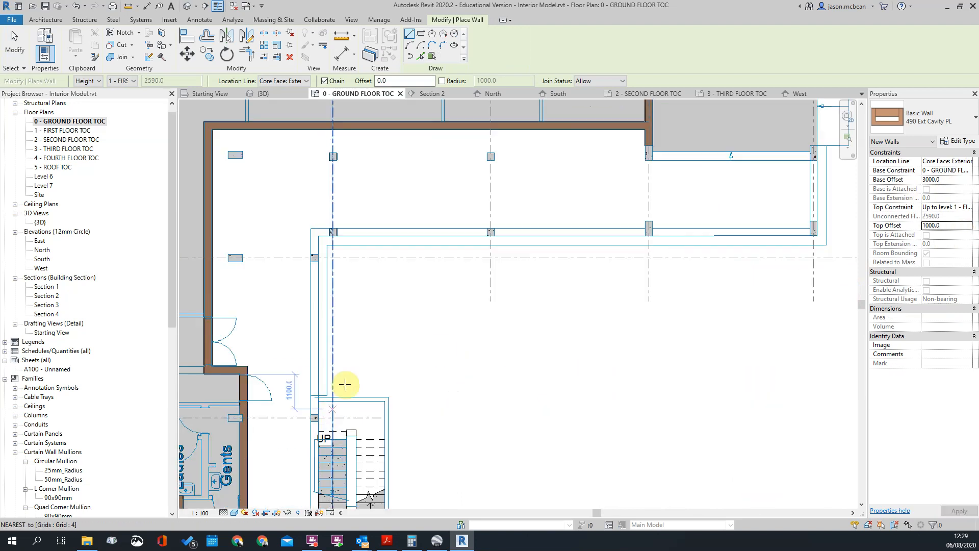
scroll(331, 408, up, 2)
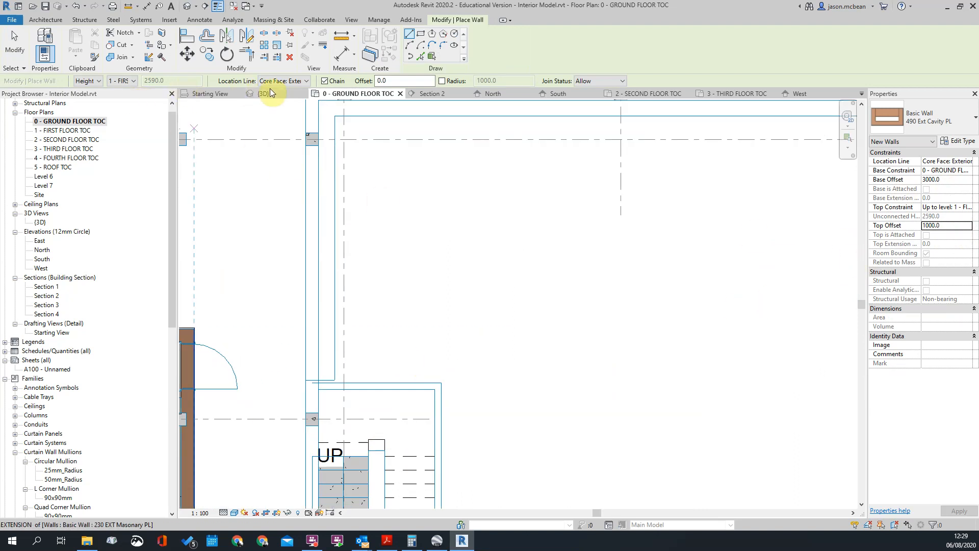
click(300, 84)
click(280, 81)
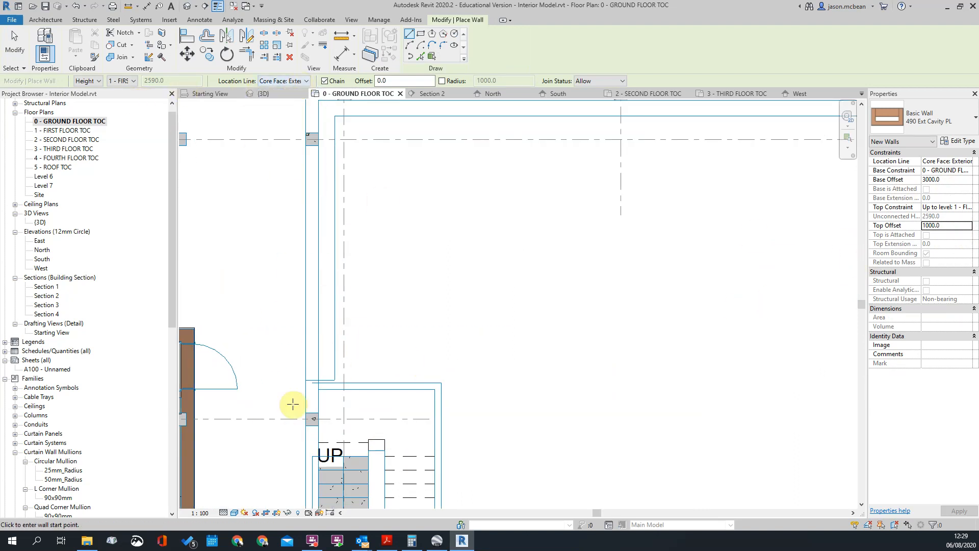
scroll(319, 425, up, 2)
click(319, 426)
scroll(357, 230, down, 2)
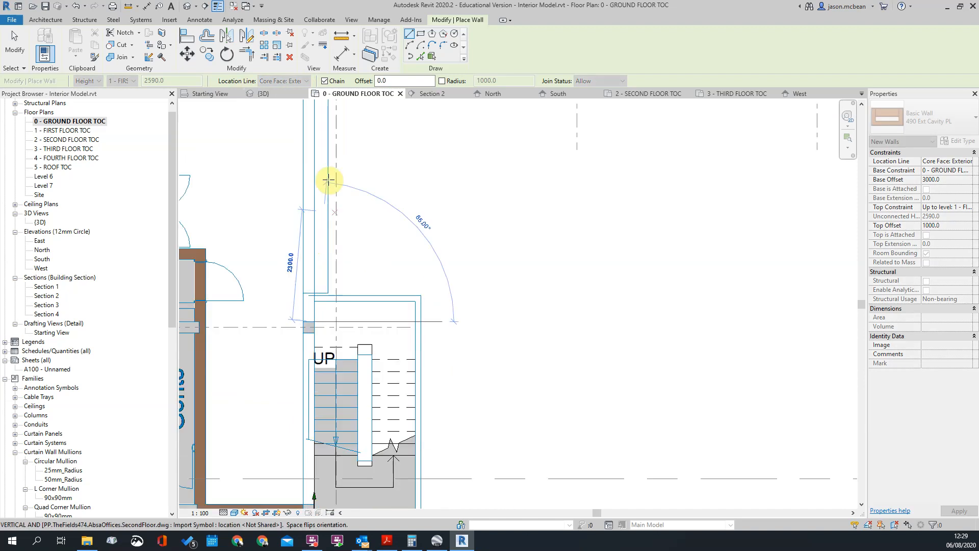
middle_drag(305, 159, 316, 349)
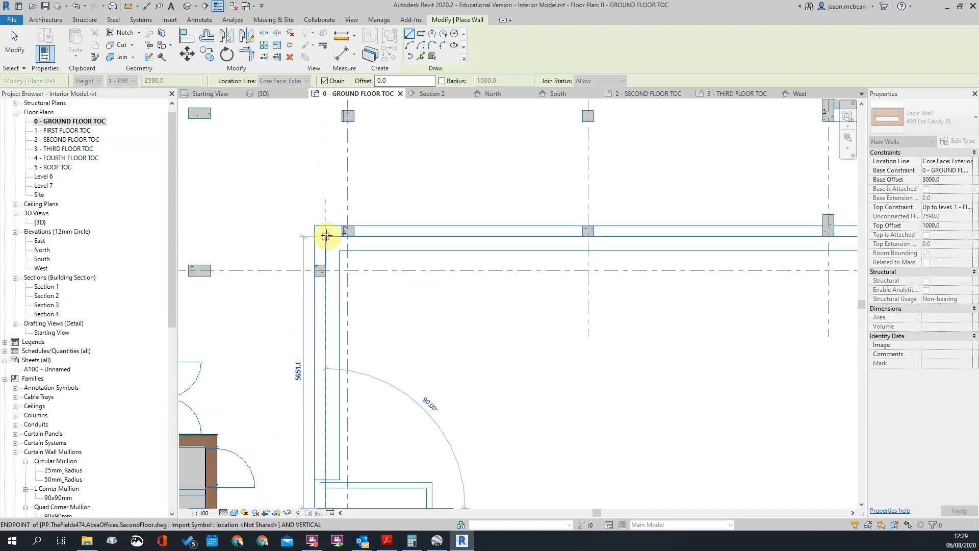
scroll(326, 237, up, 2)
click(325, 238)
scroll(403, 230, down, 3)
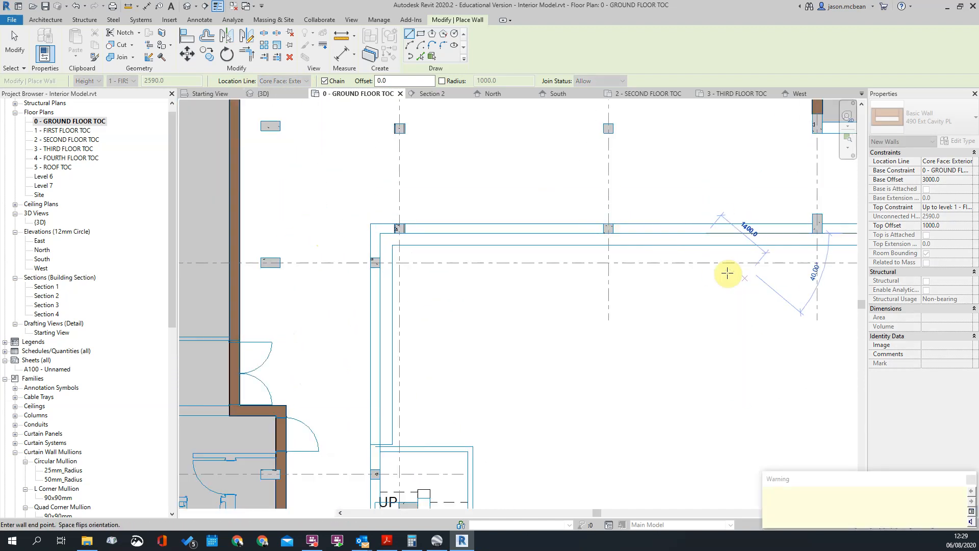
key(Escape)
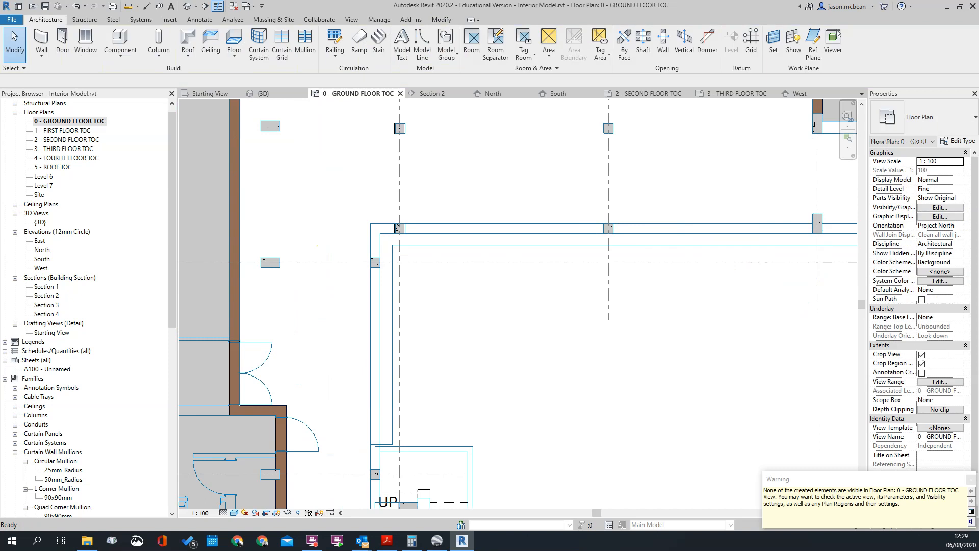
Set the ground floor plan's view range top offset to 4000 and raise the cut plane to show the new high-level walls
click(939, 382)
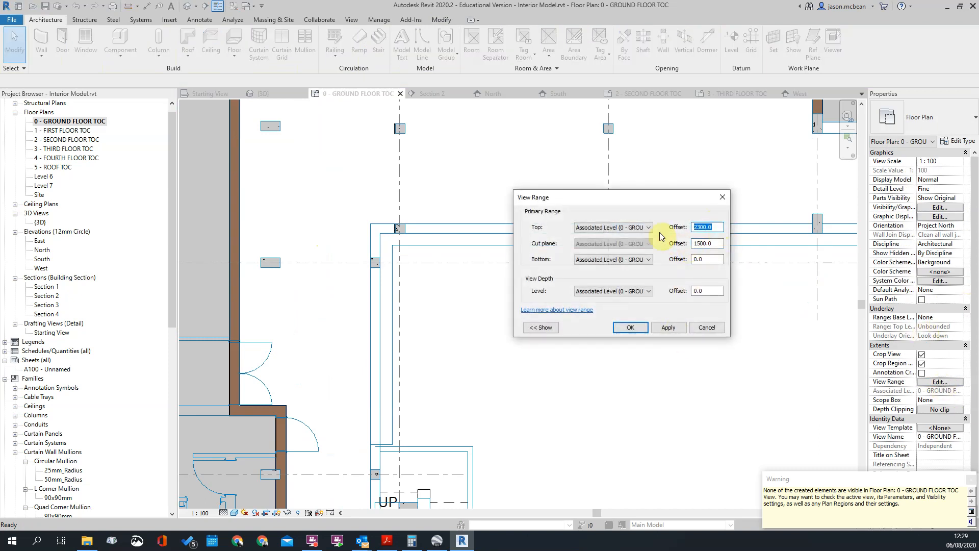
key(Return)
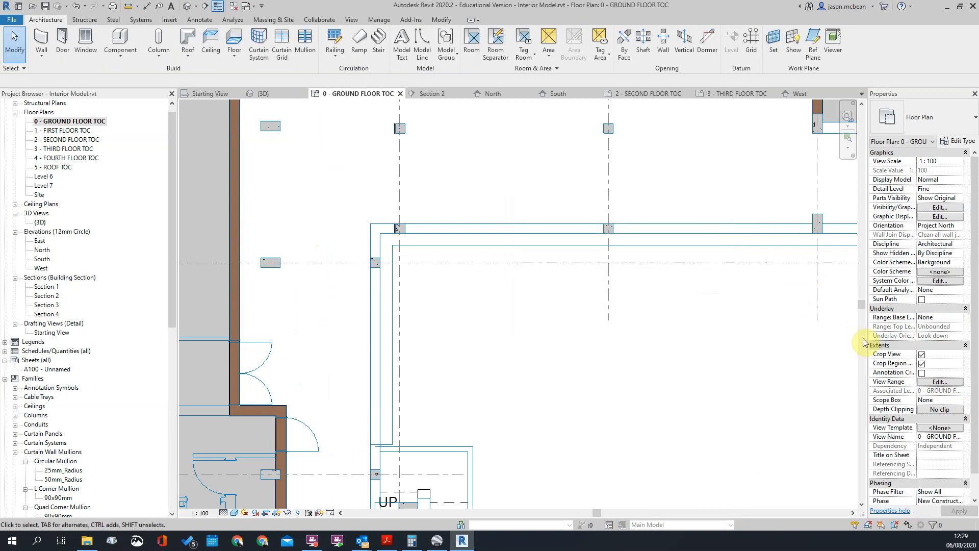
click(938, 383)
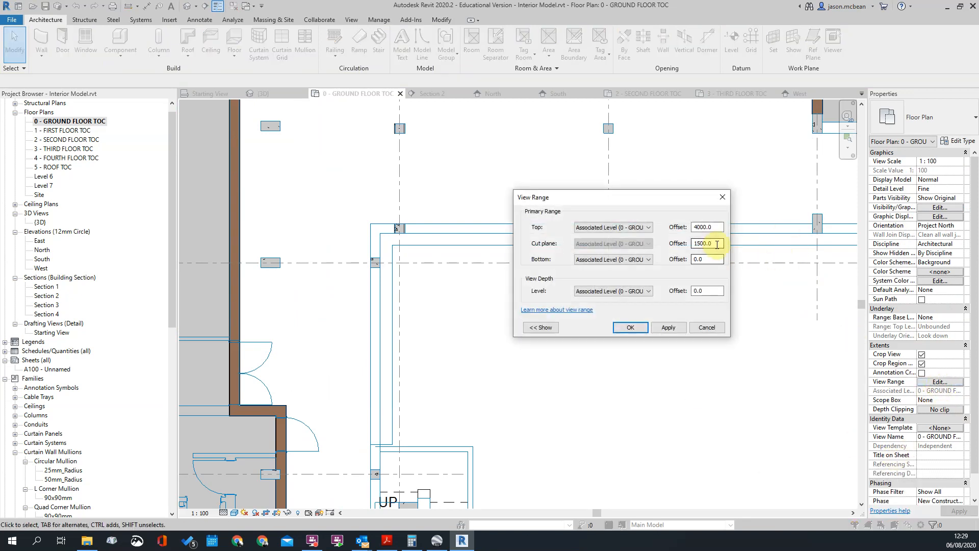
key(Return)
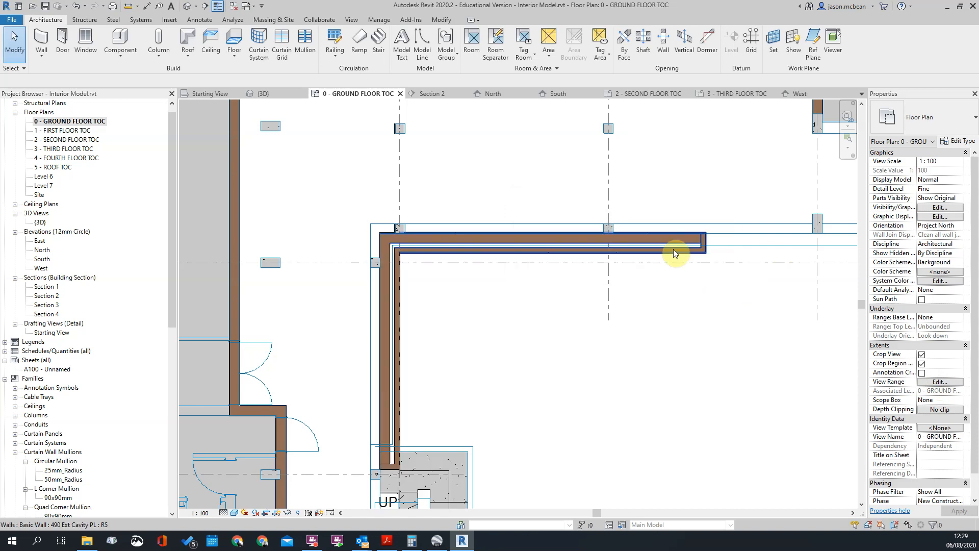
Flip the orientation of both new cavity walls, the one running from the stair and the one along the column line
scroll(367, 334, down, 3)
scroll(362, 236, up, 4)
click(361, 233)
key(space)
click(400, 144)
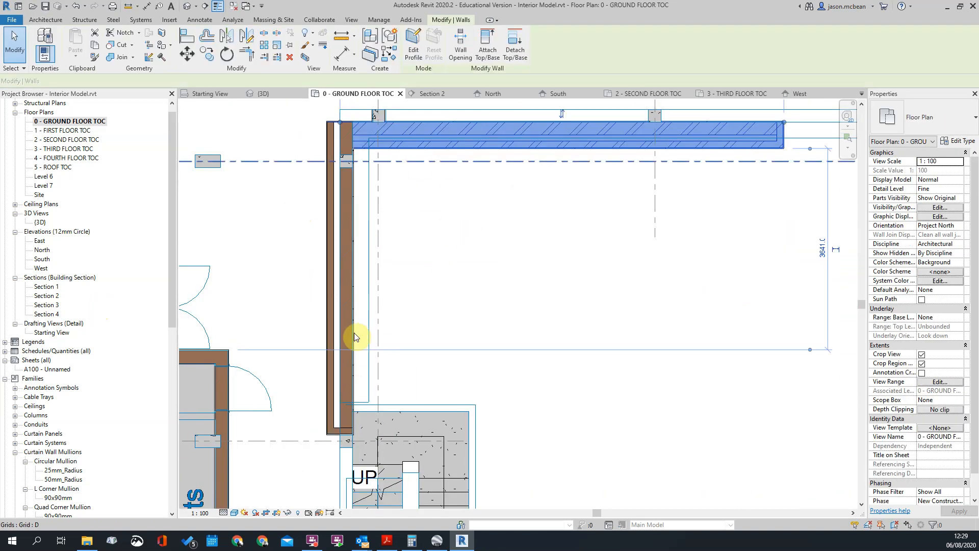
key(space)
key(Escape)
Move the cavity wall running up from the stair 230 mm sideways, from one column face to the other
click(359, 194)
scroll(333, 243, up, 5)
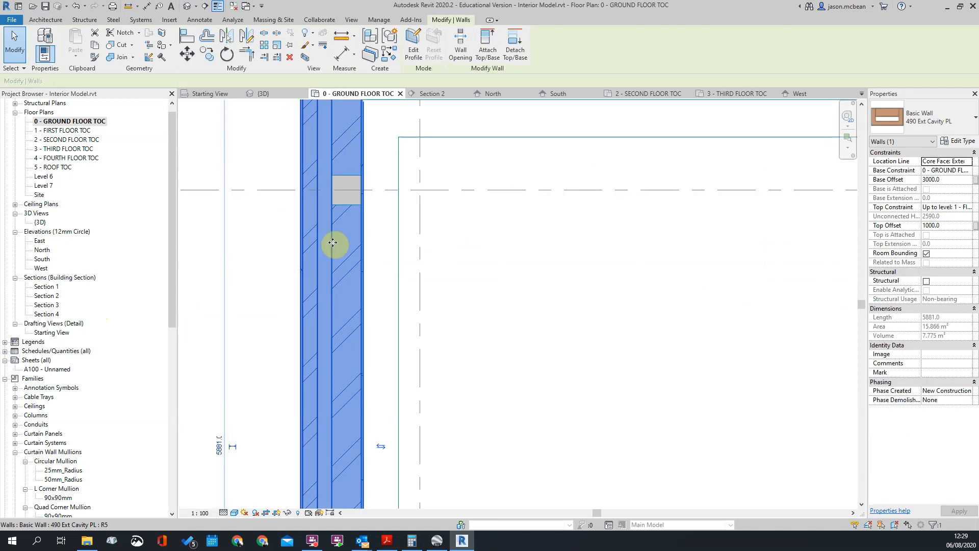
key(m)
key(v)
click(328, 179)
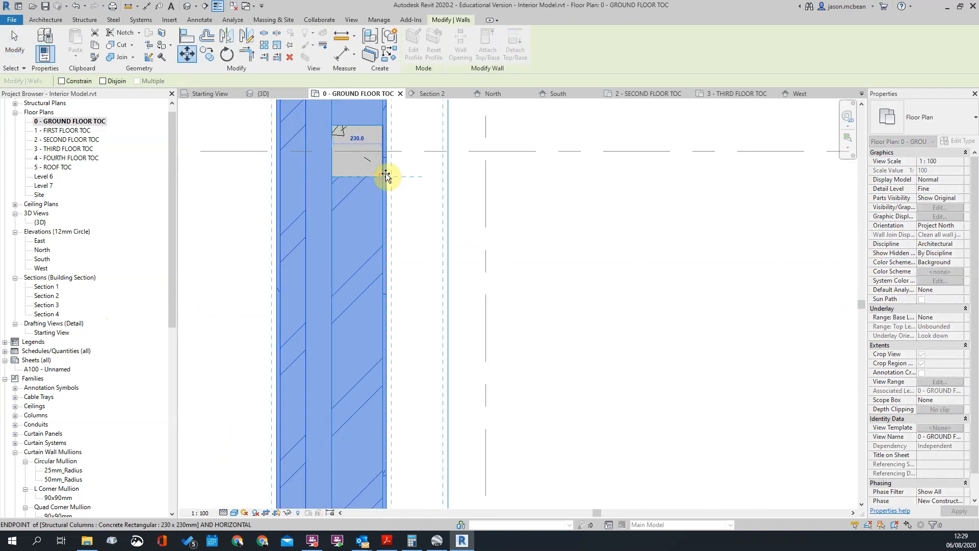
click(400, 185)
key(Escape)
scroll(463, 259, down, 5)
scroll(514, 218, up, 3)
click(453, 197)
scroll(399, 176, up, 2)
key(m)
key(v)
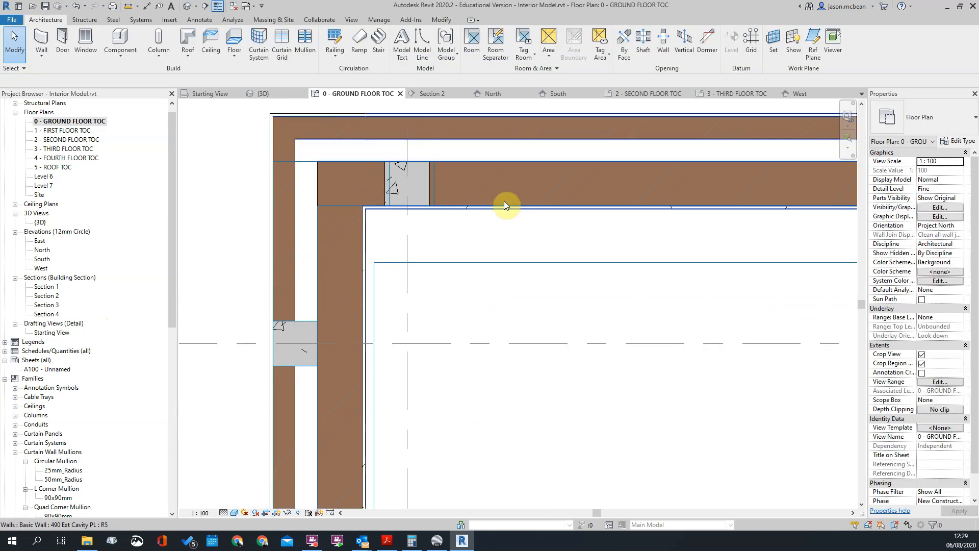
click(504, 204)
scroll(383, 206, up, 3)
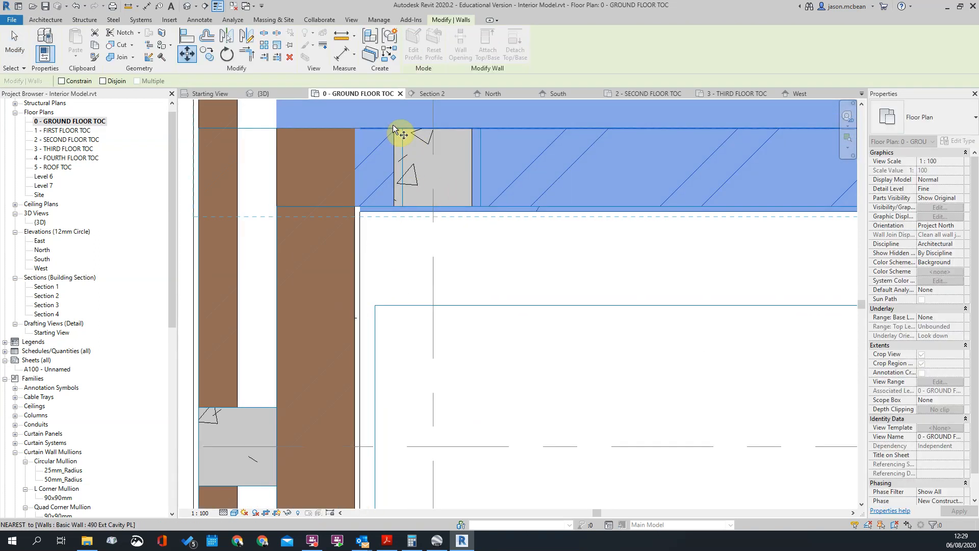
scroll(351, 334, down, 3)
key(Escape)
Change the type of the cavity wall running up from the stair to 375 Ext Cavity PL
click(357, 323)
click(943, 123)
click(898, 183)
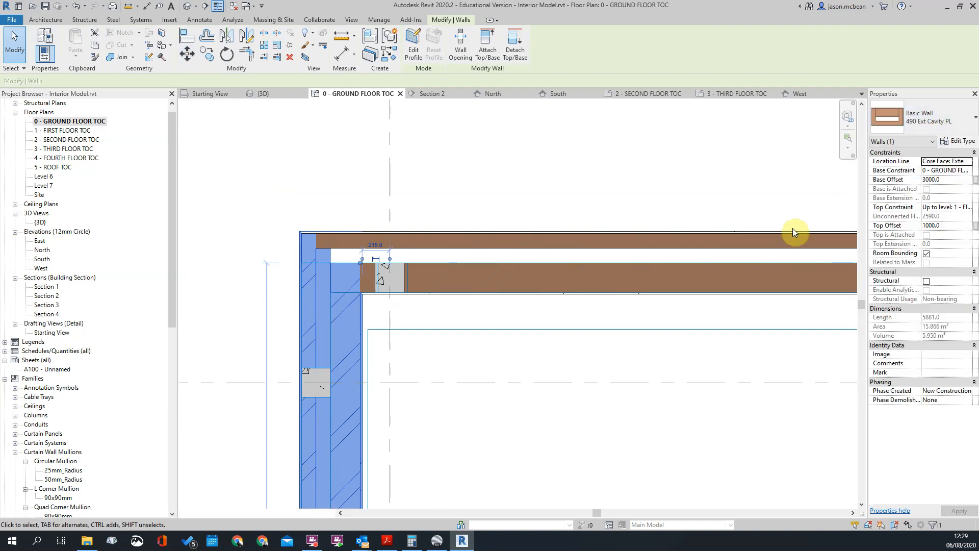
key(Escape)
Move the 375 Ext Cavity PL wall 115 mm back so its outer leaf lines up with the column face
click(349, 345)
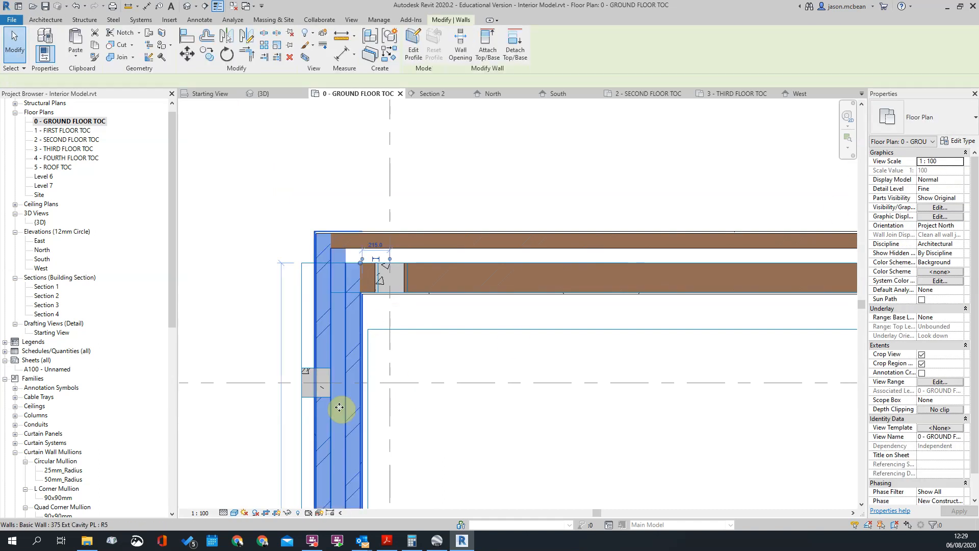
scroll(339, 405, up, 2)
click(344, 384)
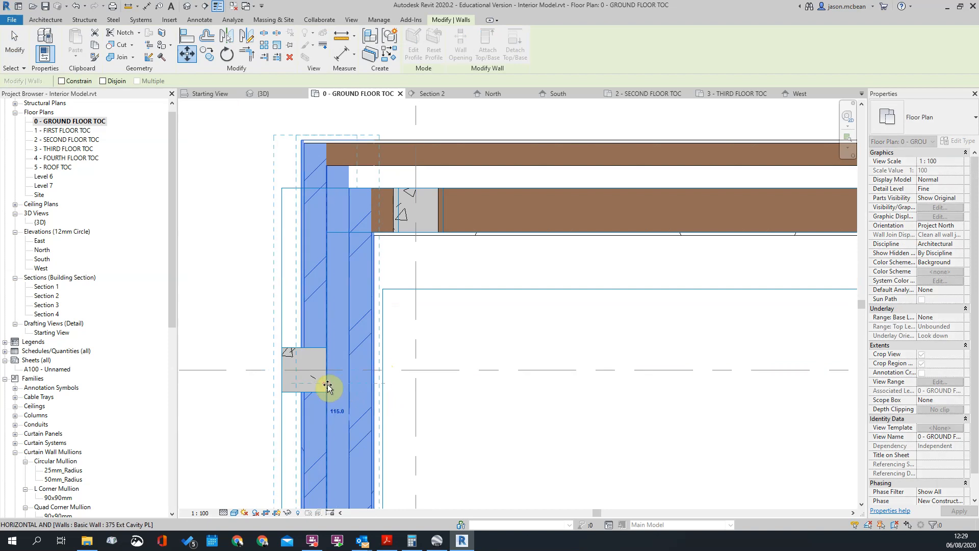
click(322, 384)
scroll(347, 340, down, 1)
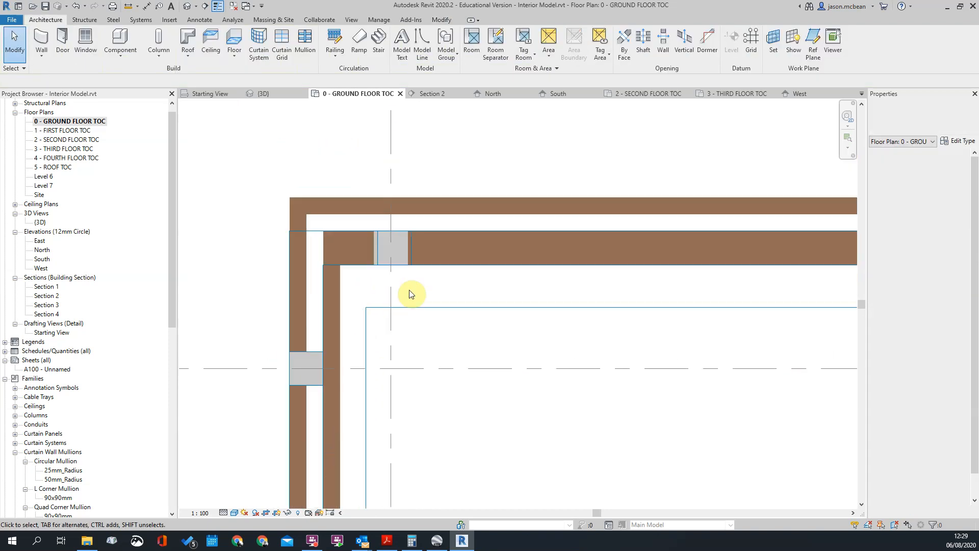
Move the 490 Ext Cavity PL wall along the column line by one column width, from one column face to the other
click(430, 261)
scroll(402, 256, up, 2)
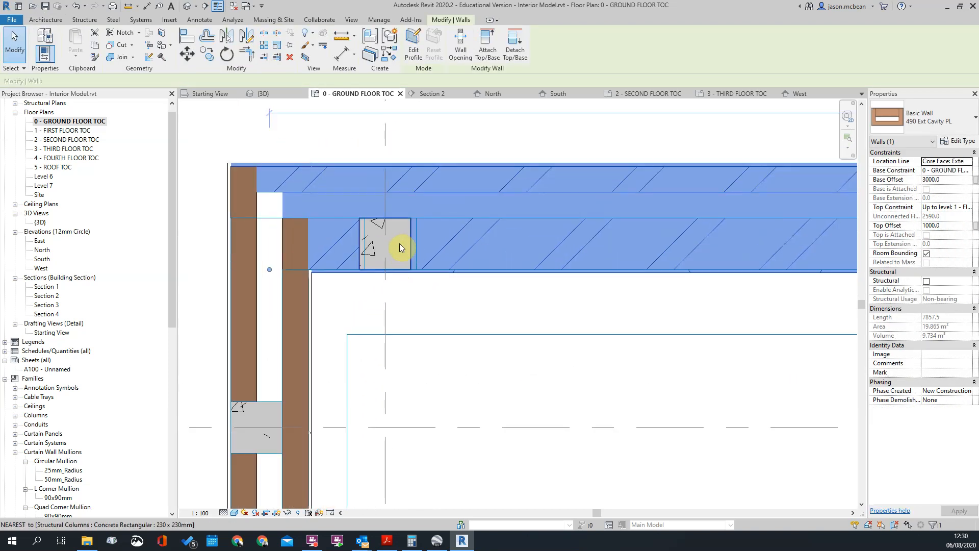
key(m)
key(v)
click(414, 218)
click(407, 270)
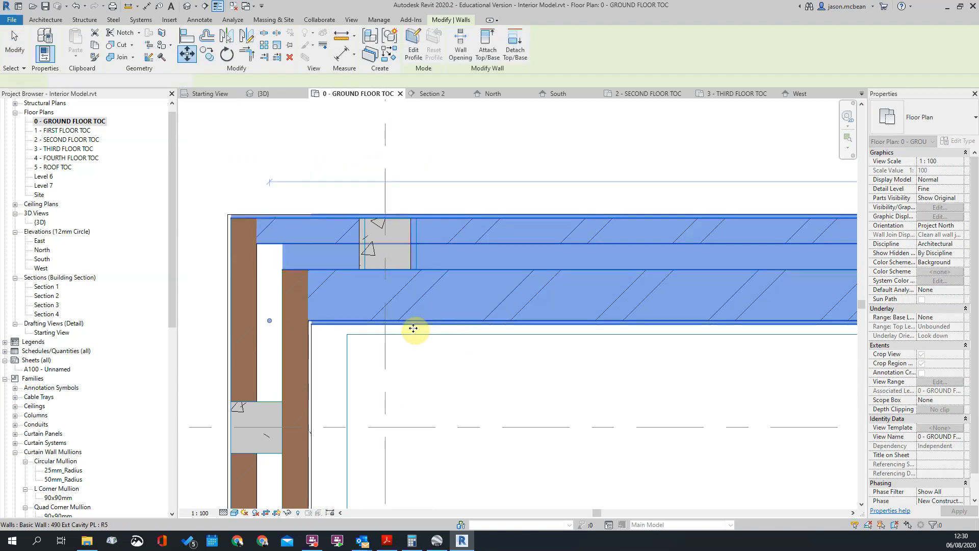
key(Escape)
scroll(515, 312, down, 4)
scroll(345, 305, up, 4)
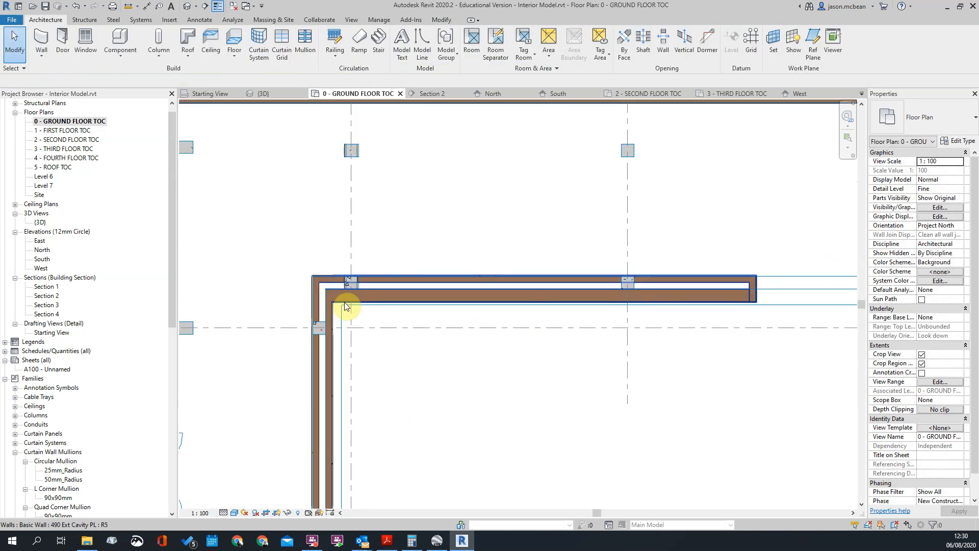
Match the wall along the column line to the 375 Ext Cavity PL type of the adjoining wall
key(m)
key(a)
click(326, 316)
key(Escape)
key(Escape)
Move the 375 Ext Cavity PL wall along the column line so its outer leaf lines up with the column faces
click(377, 288)
scroll(361, 292, up, 4)
key(m)
key(v)
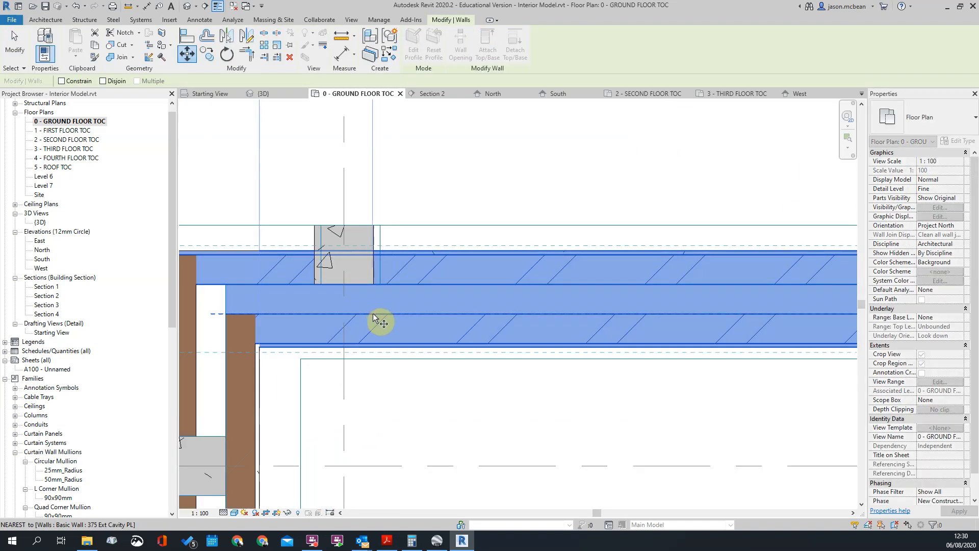
click(375, 313)
key(Escape)
key(Escape)
scroll(389, 167, down, 4)
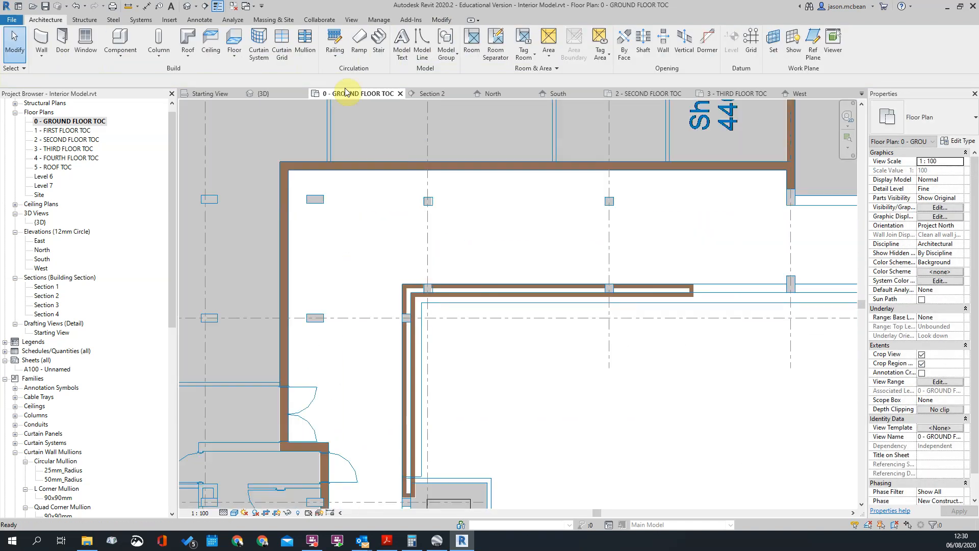
Examine the new high-level cavity walls between the columns and the stair in the 3D view
click(187, 7)
scroll(371, 339, up, 8)
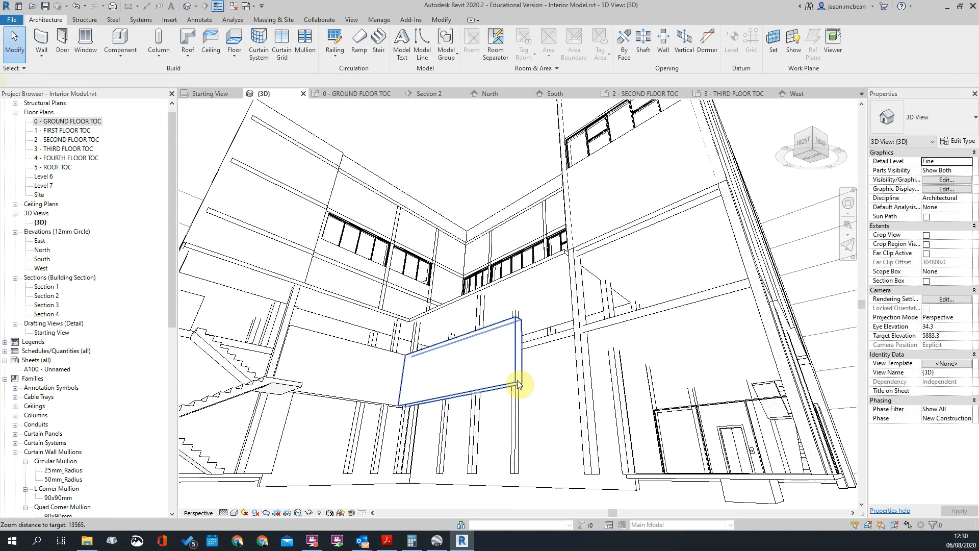
click(517, 383)
shift+middle_drag(518, 383, 488, 413)
shift+middle_drag(475, 371, 439, 395)
scroll(758, 409, up, 3)
scroll(483, 378, down, 1)
key(Escape)
scroll(668, 380, down, 2)
scroll(570, 345, down, 3)
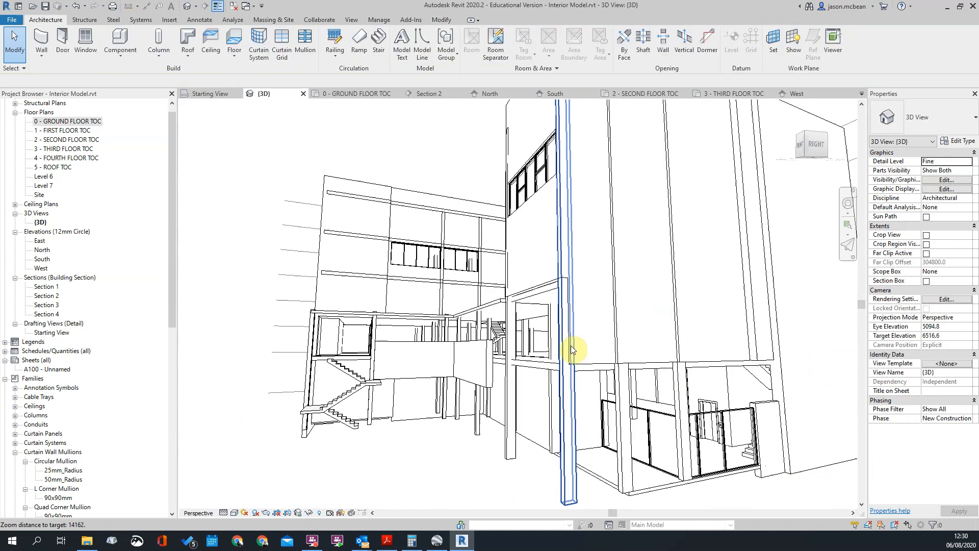
shift+middle_drag(574, 344, 679, 337)
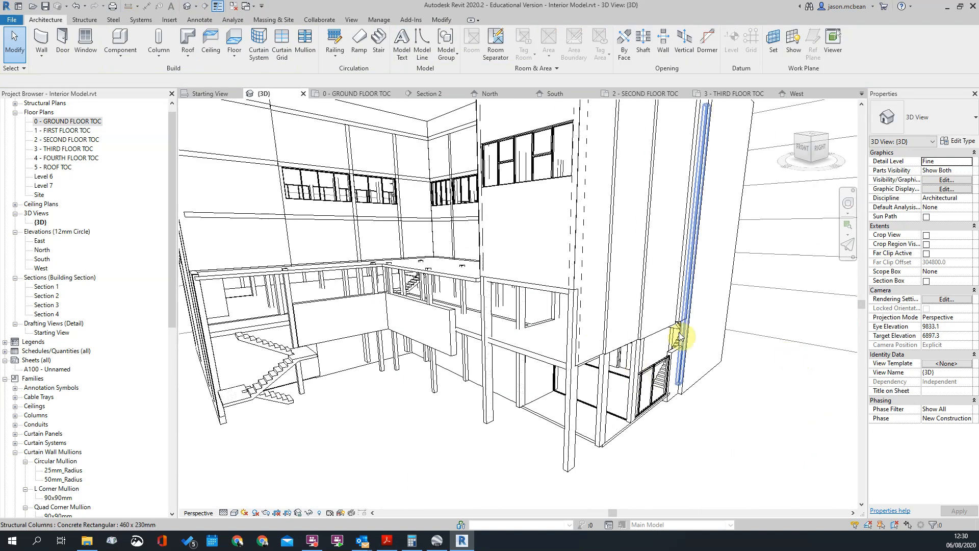
scroll(440, 332, up, 3)
click(447, 331)
scroll(459, 347, down, 3)
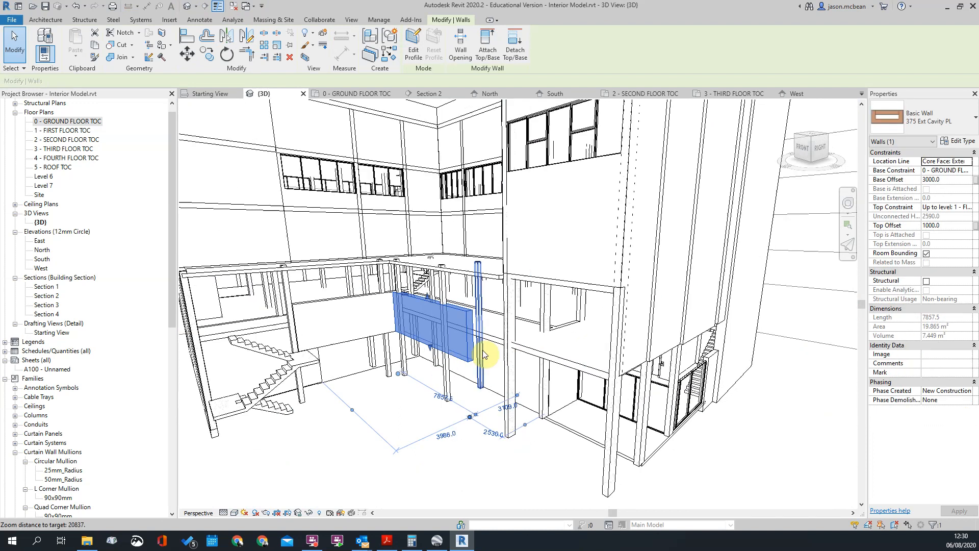
key(Escape)
scroll(499, 349, down, 3)
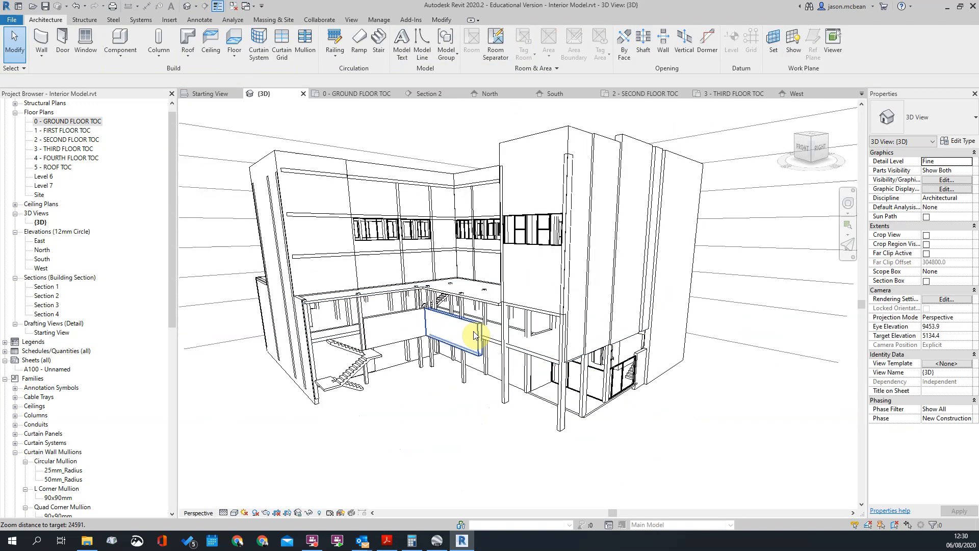
scroll(478, 336, up, 3)
In the ground floor plan, stretch the column-line 375 Ext Cavity PL wall to the building corner, about 15.7 m long
double_click(68, 122)
scroll(396, 286, down, 3)
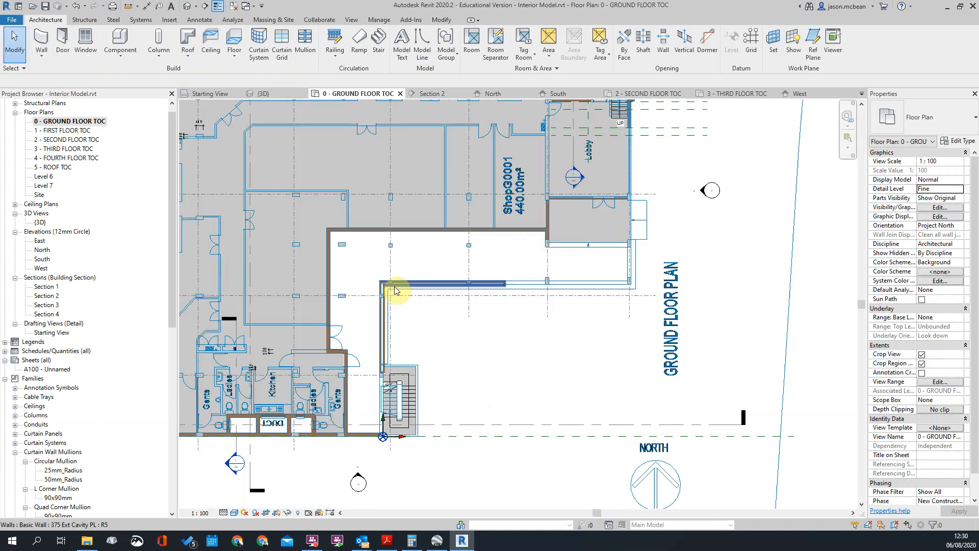
scroll(342, 332, up, 3)
click(342, 332)
scroll(350, 334, up, 2)
drag(350, 332, 602, 334)
key(Escape)
scroll(614, 334, up, 2)
Create a similar 375 Ext Cavity PL wall about 3.1 m long along the outer column line beside the lobby entrance
right_click(568, 335)
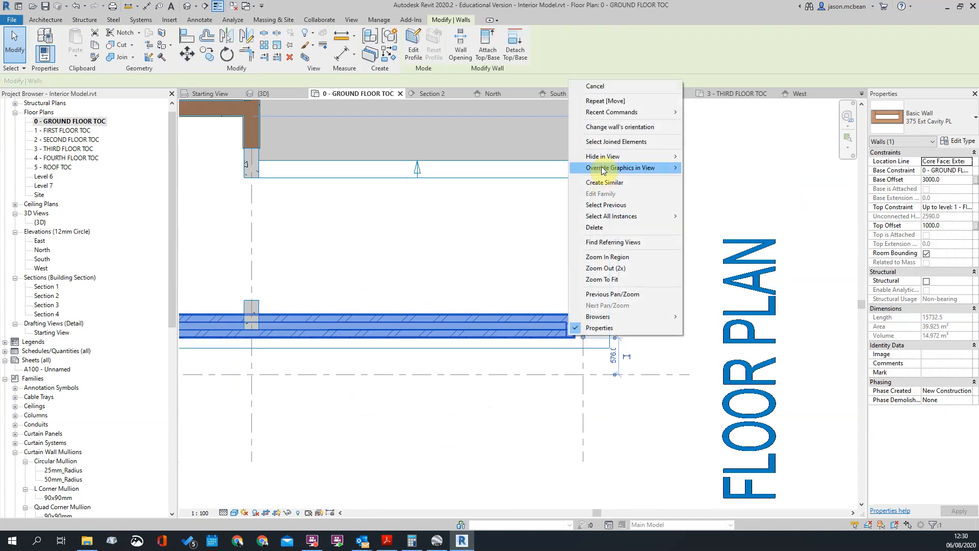
click(615, 184)
middle_drag(678, 185, 570, 184)
click(569, 183)
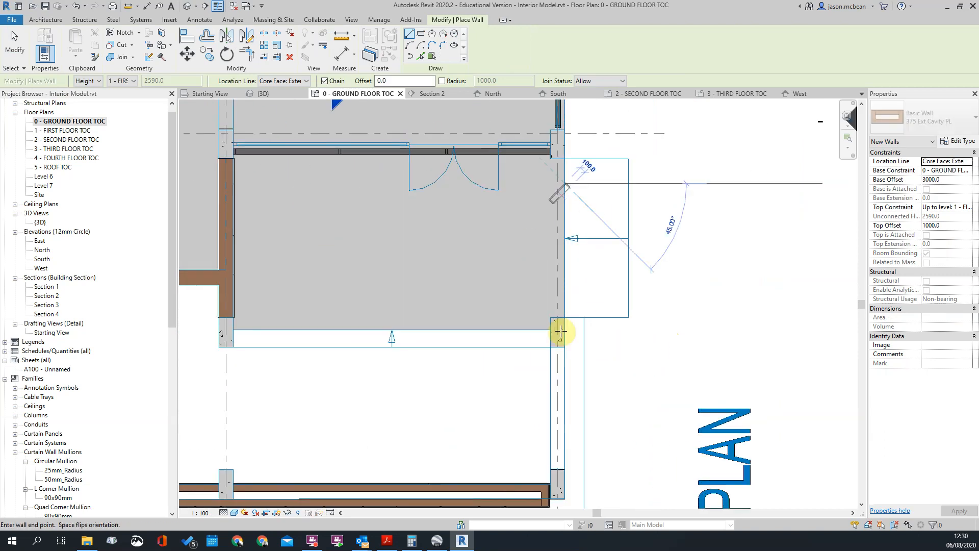
click(564, 392)
key(Escape)
key(Escape)
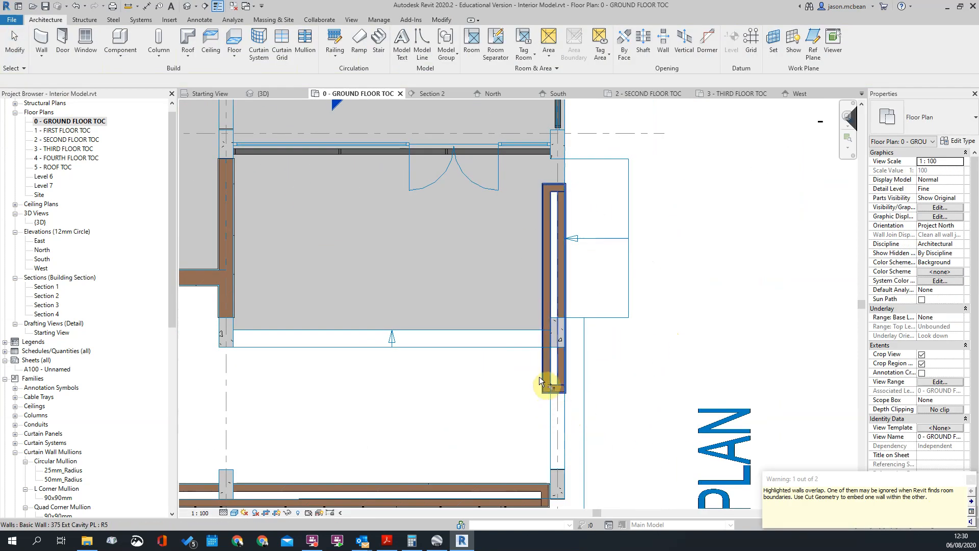
Trim the new entrance-side wall and the column-line wall together into a corner
click(546, 380)
click(531, 490)
key(Escape)
click(547, 376)
key(Escape)
scroll(589, 339, down, 2)
Align the entrance-side wall's outer face with the outer face of the 490 Ext Cavity PL wall beside the lobby stair
middle_drag(626, 270, 543, 353)
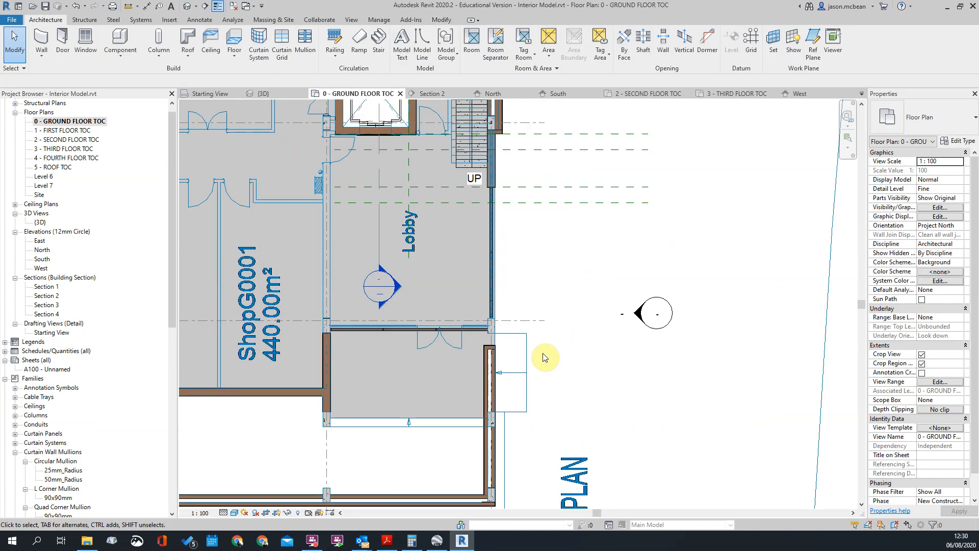
middle_drag(450, 424, 427, 446)
scroll(427, 445, down, 1)
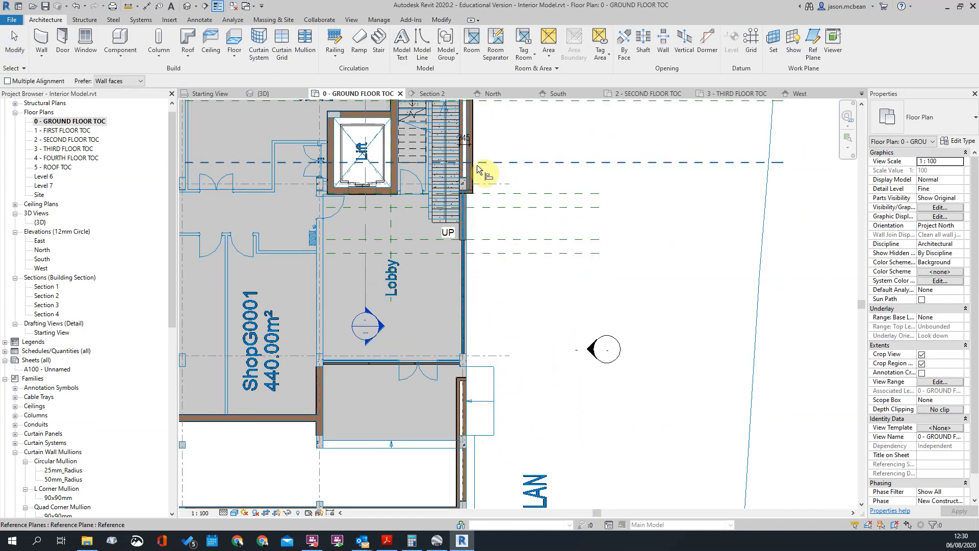
scroll(476, 164, up, 5)
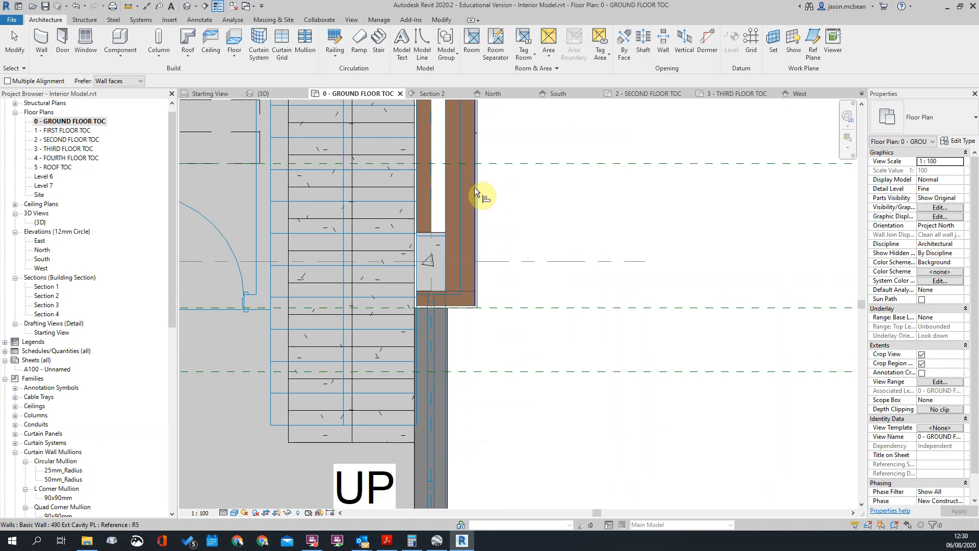
scroll(519, 202, down, 11)
middle_drag(542, 405, 531, 267)
scroll(485, 337, up, 6)
click(488, 299)
scroll(625, 306, down, 3)
key(Escape)
scroll(557, 332, up, 3)
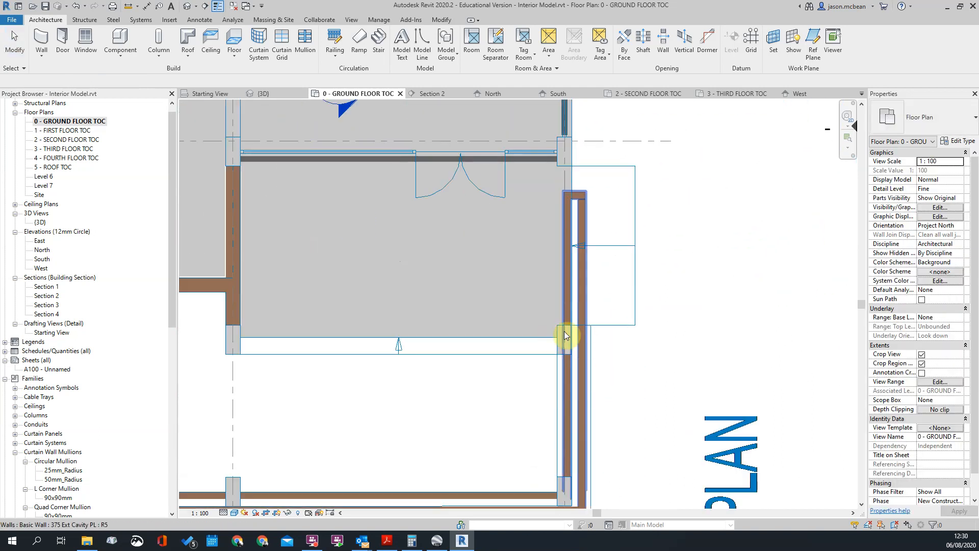
Extend the entrance-side wall past the lobby to the end of the 490 Ext Cavity PL wall by the stair
scroll(563, 336, down, 3)
click(570, 273)
middle_drag(580, 274, 551, 361)
drag(543, 357, 547, 231)
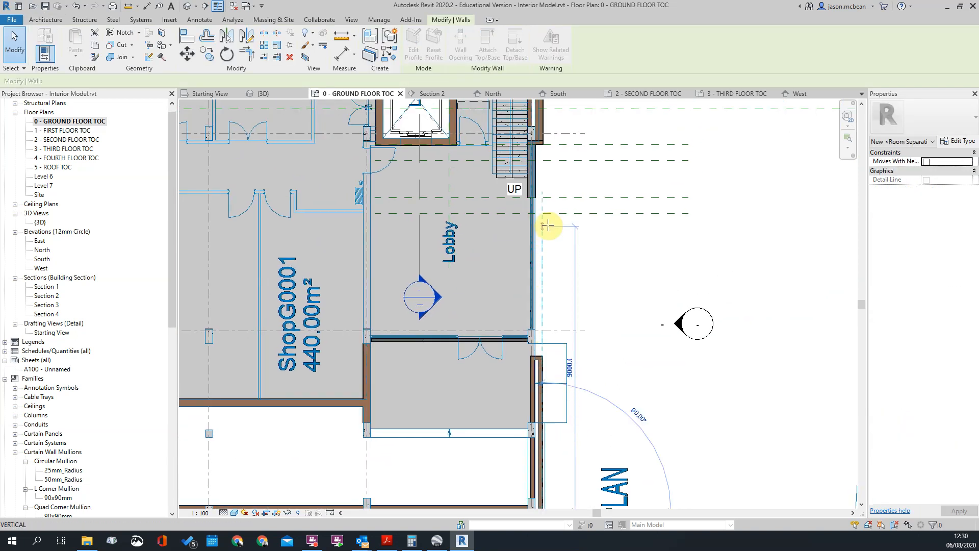
drag(545, 153, 545, 146)
click(564, 146)
scroll(562, 148, up, 5)
scroll(510, 168, up, 2)
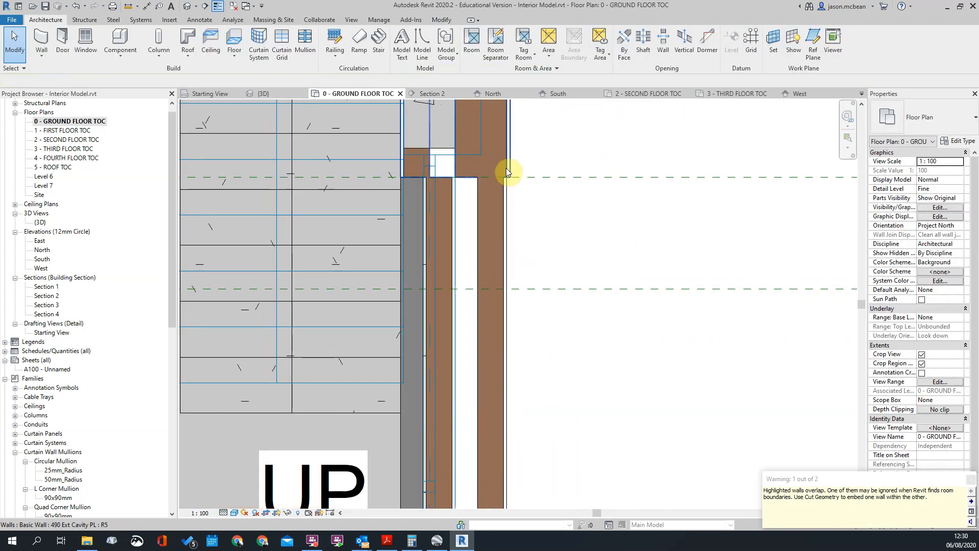
Pull the extended wall's end back from the 490 Ext Cavity PL wall to leave a gap between them
scroll(506, 167, up, 2)
key(a)
key(l)
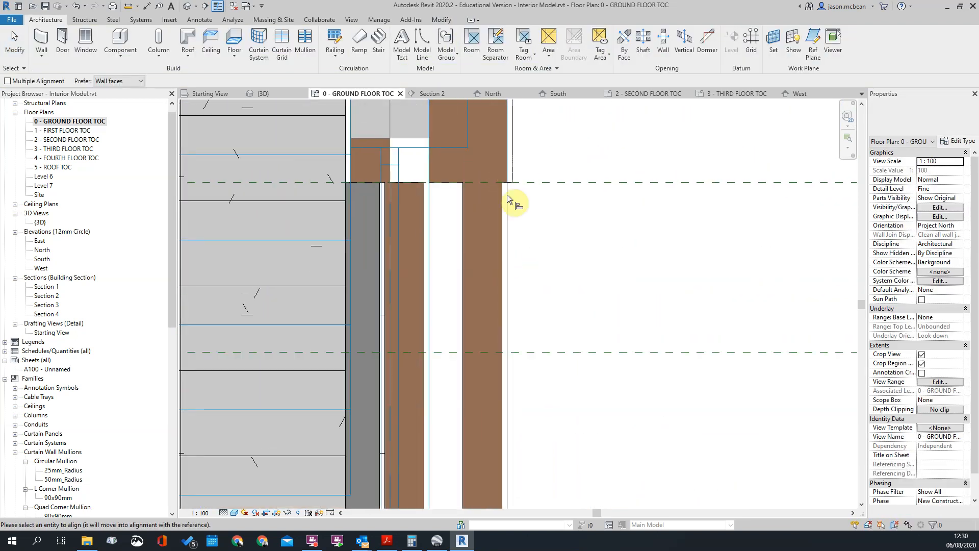
key(Escape)
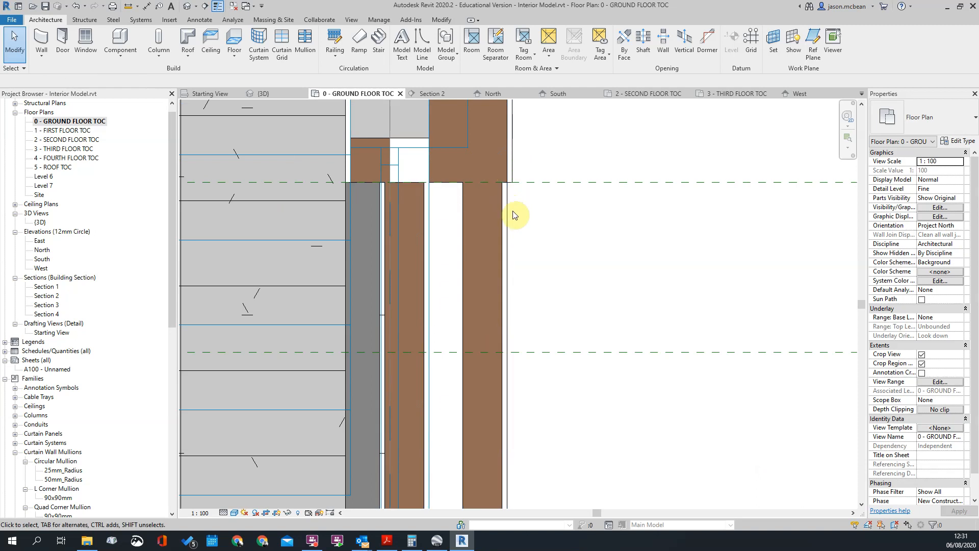
click(449, 199)
drag(501, 182, 513, 307)
key(Escape)
Align the outer brick face of the 375 Ext Cavity PL wall with that of the 490 Ext Cavity PL wall
key(l)
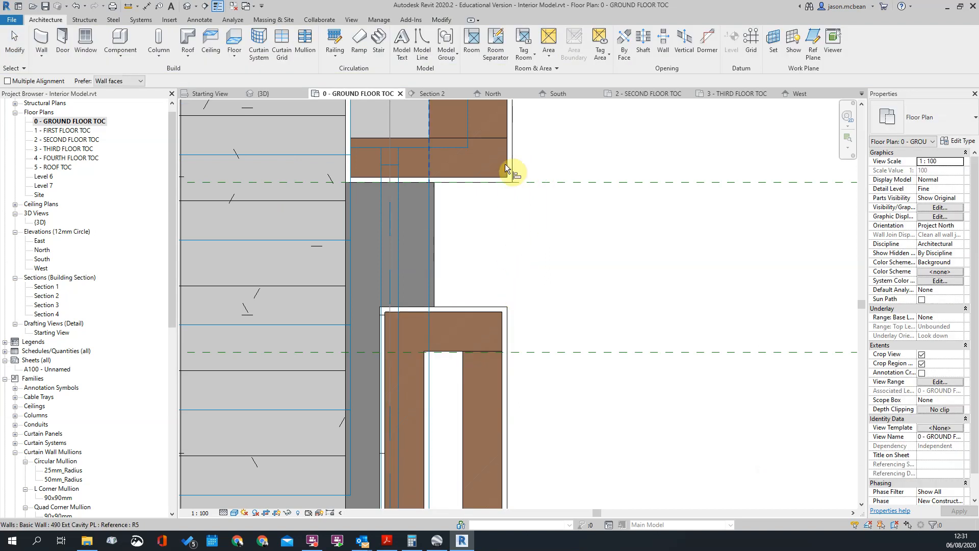
click(507, 164)
key(Tab)
click(504, 328)
scroll(561, 268, down, 2)
key(Escape)
key(Escape)
Try extending the aligned 375 wall's end to the 490 wall, and undo the extension
click(520, 292)
drag(527, 289, 538, 215)
click(649, 260)
scroll(528, 245, down, 2)
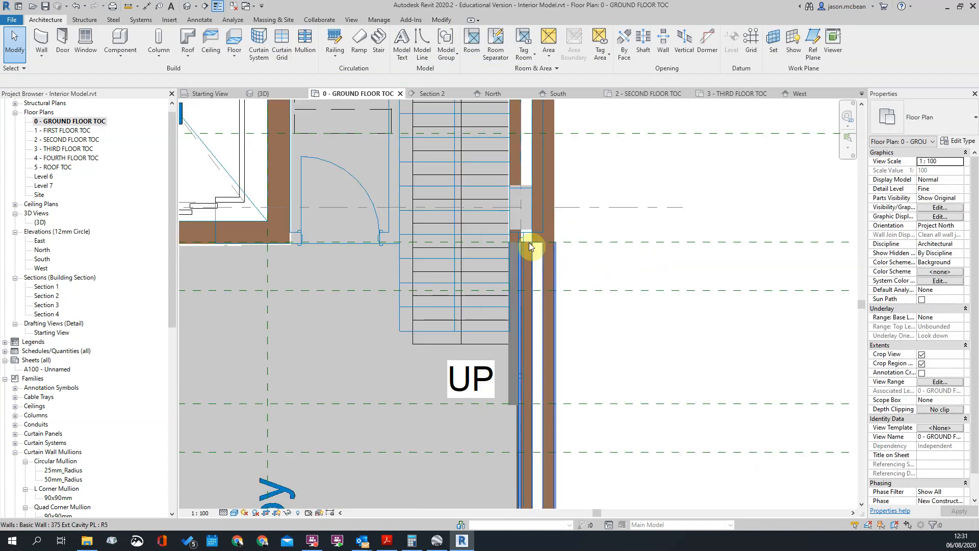
scroll(586, 279, up, 3)
click(569, 265)
key(ctrl+z)
Disallow the join at the 375 wall's stair end and extend it to the 490 wall, about 11.6 m long
click(586, 330)
right_click(586, 330)
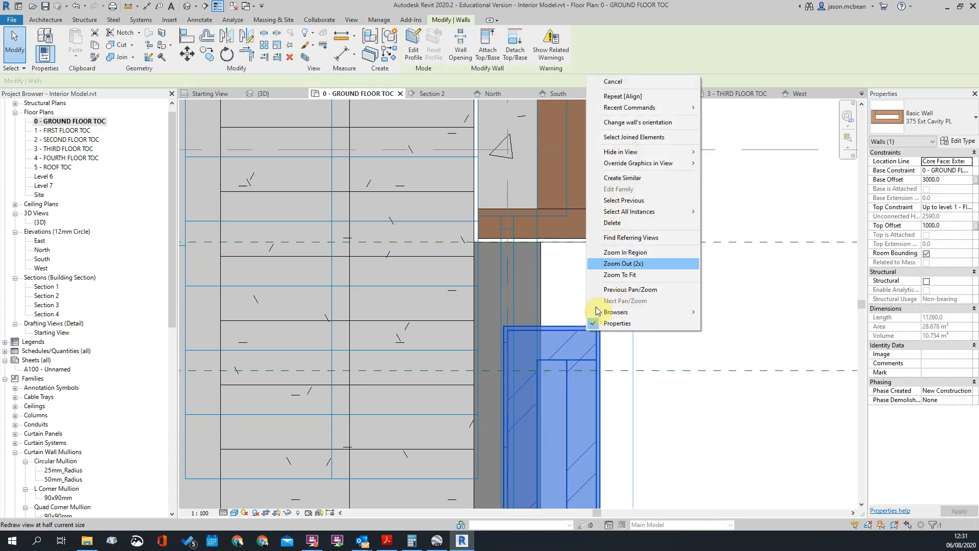
key(Escape)
right_click(597, 330)
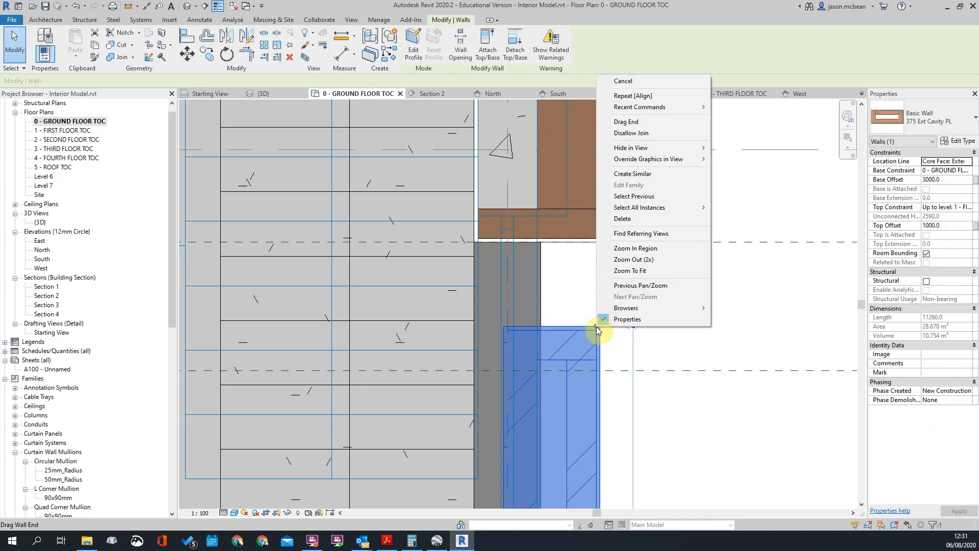
click(632, 133)
drag(597, 328, 595, 241)
scroll(599, 233, up, 2)
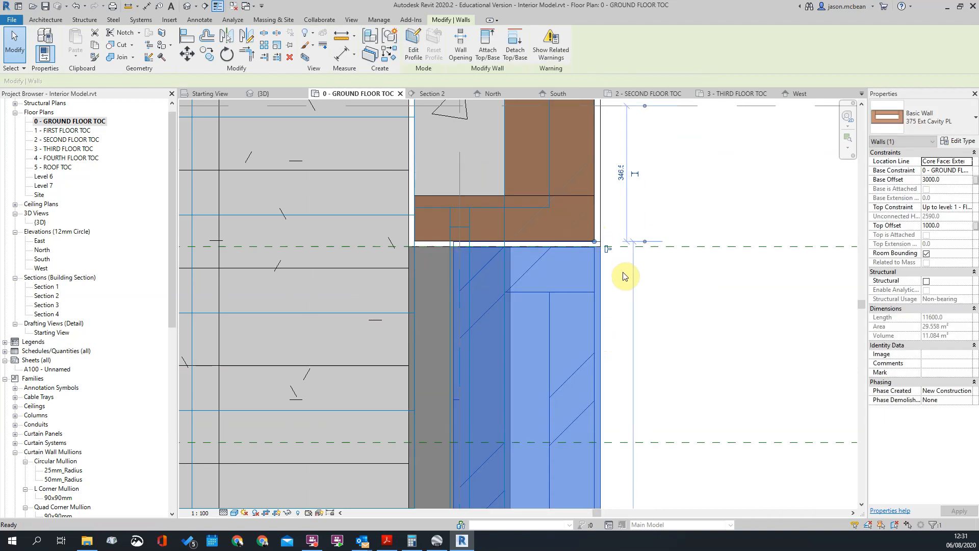
click(623, 280)
scroll(622, 280, down, 3)
scroll(594, 345, down, 5)
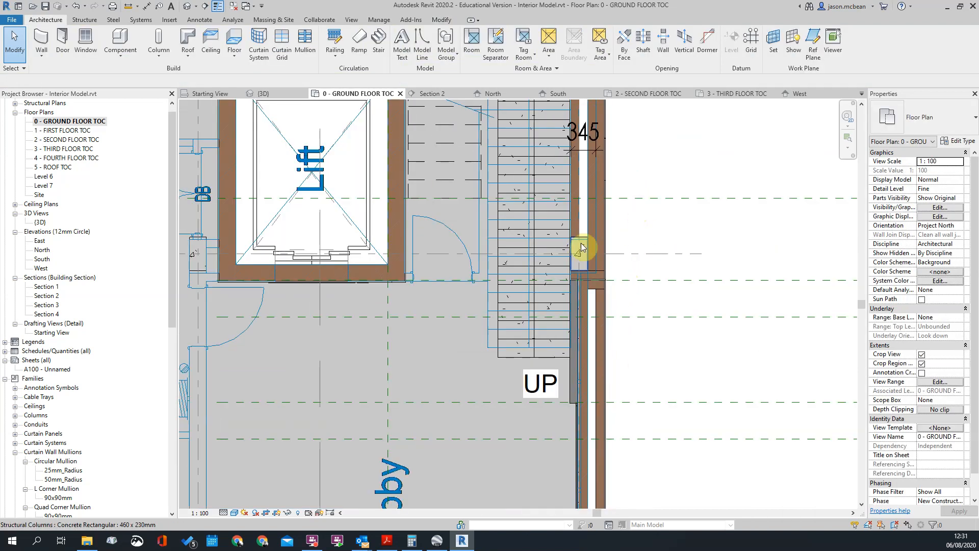
Shorten the 375 Ext Cavity PL wall by the external stair to the landing's outer edge, 660 mm from the gridline
scroll(612, 420, down, 3)
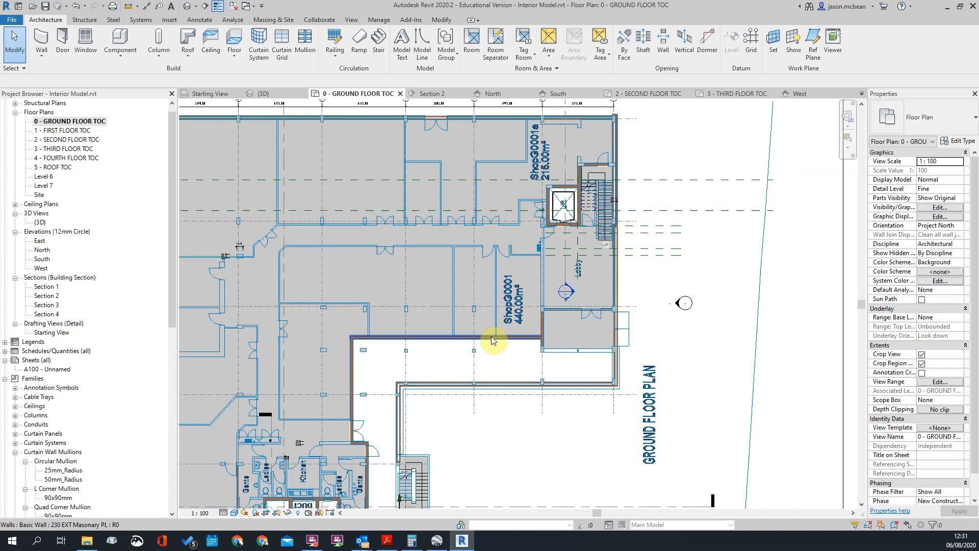
middle_drag(504, 375, 561, 242)
scroll(456, 360, up, 3)
scroll(469, 342, up, 3)
click(471, 280)
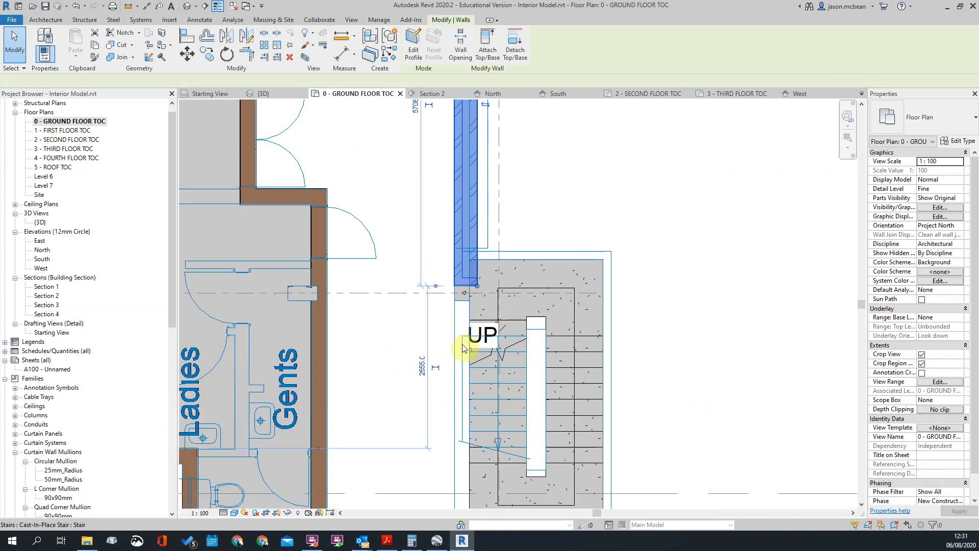
drag(479, 289, 470, 250)
scroll(482, 251, up, 3)
click(473, 259)
click(470, 259)
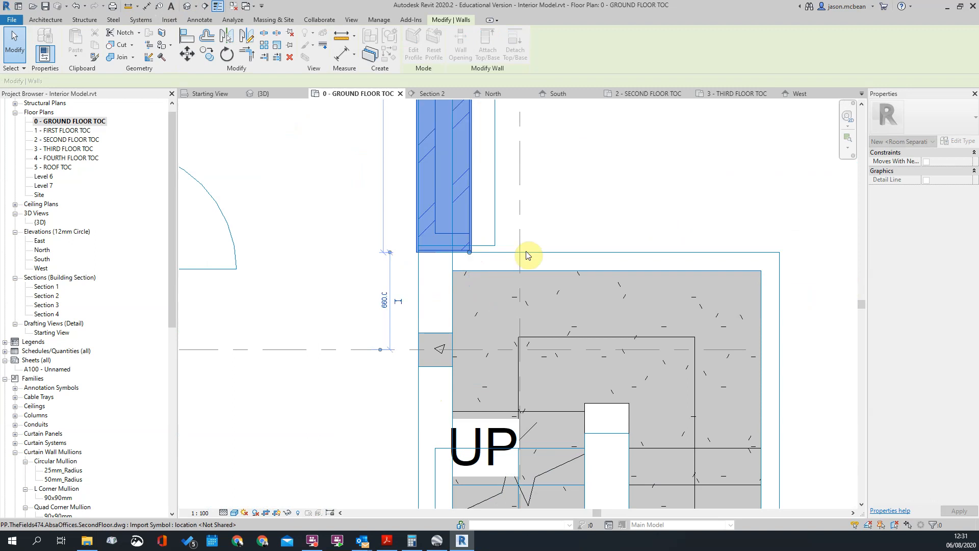
Examine how the shortened wall's end meets the outline of the external stair landing
click(511, 261)
scroll(518, 265, down, 3)
scroll(487, 240, up, 3)
click(510, 270)
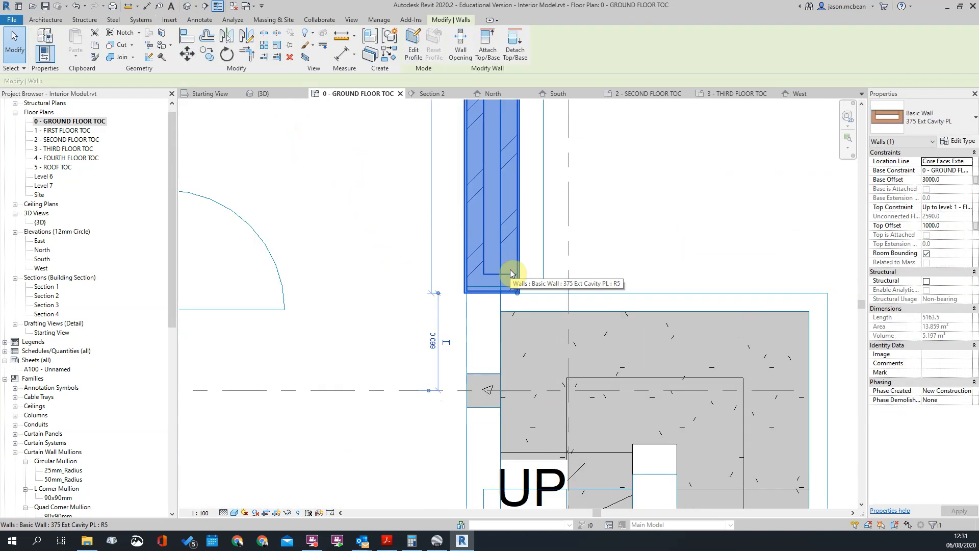
scroll(511, 273, down, 5)
middle_drag(587, 258, 559, 282)
scroll(473, 310, up, 2)
middle_drag(473, 310, 461, 329)
scroll(462, 329, up, 3)
scroll(506, 265, down, 4)
scroll(493, 254, up, 5)
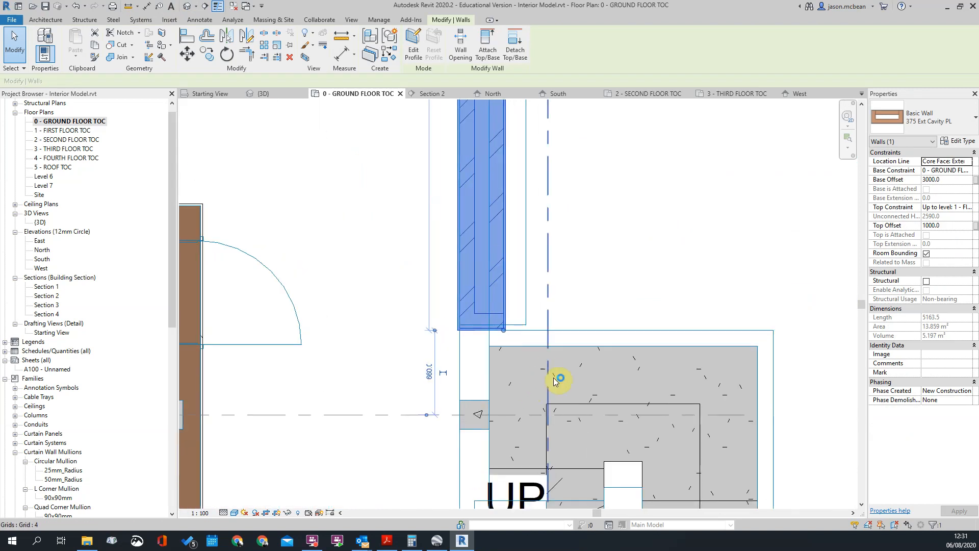
middle_drag(543, 370, 516, 228)
scroll(516, 228, down, 1)
scroll(490, 260, down, 3)
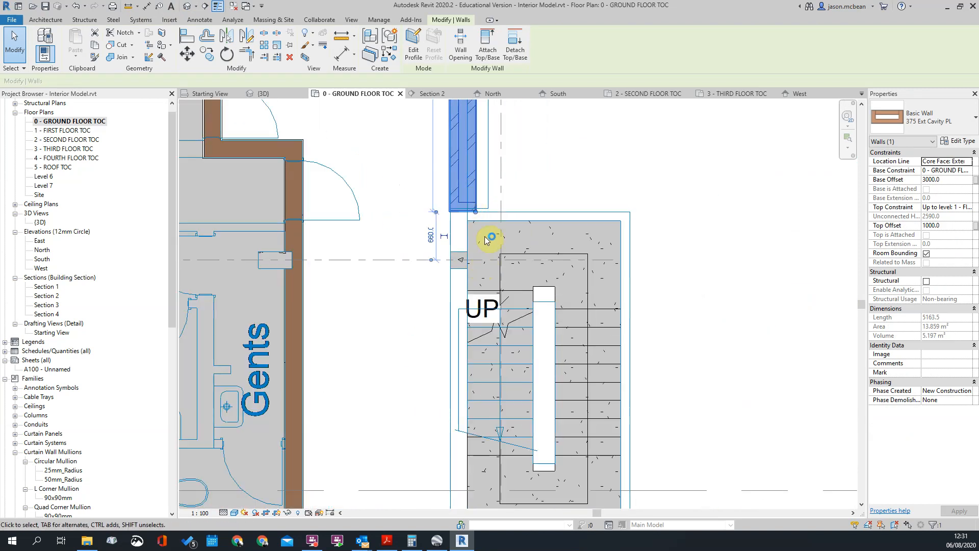
scroll(473, 306, down, 5)
scroll(482, 372, up, 3)
key(Escape)
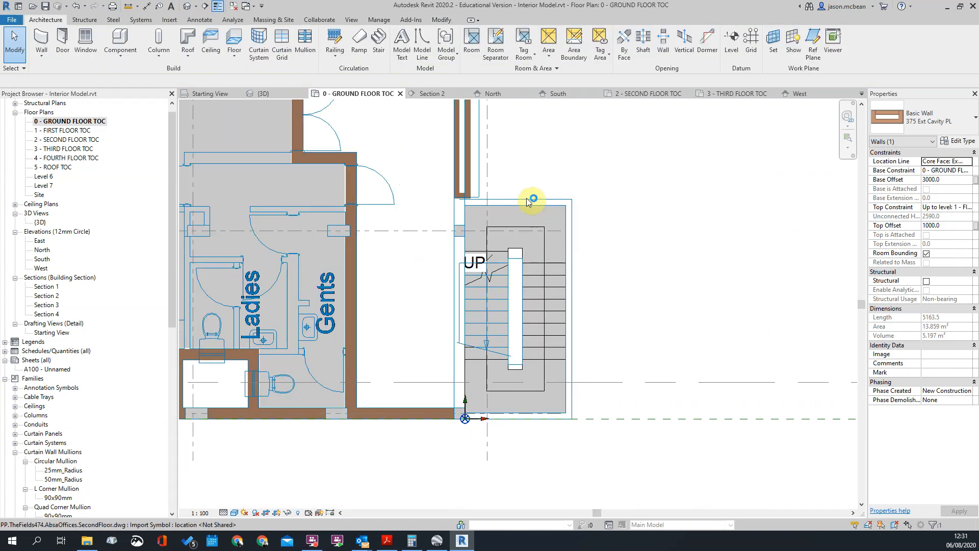
In the South elevation, lower the long 375 Ext Cavity PL wall's base and align it with the line above the ground-floor windows
scroll(528, 202, down, 2)
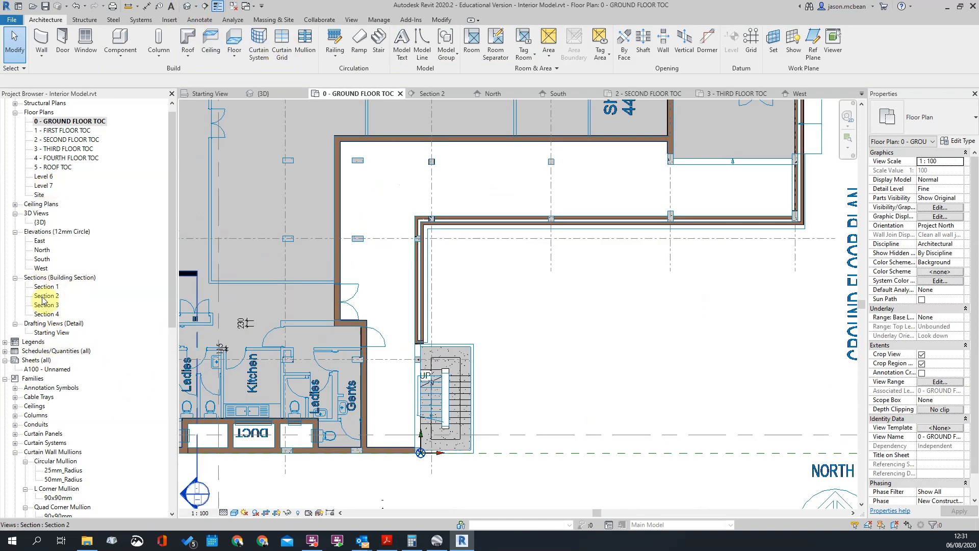
double_click(43, 259)
scroll(345, 371, up, 4)
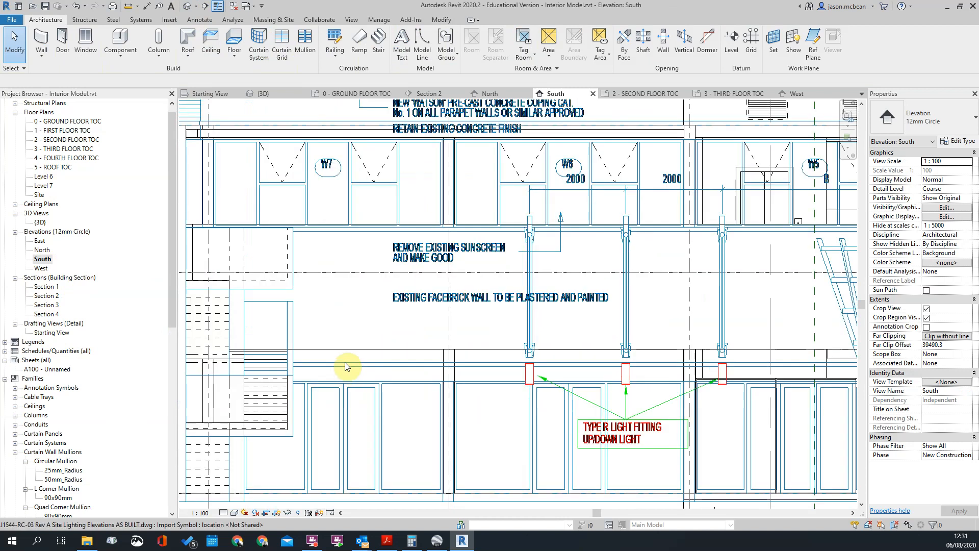
click(343, 351)
scroll(564, 357, up, 4)
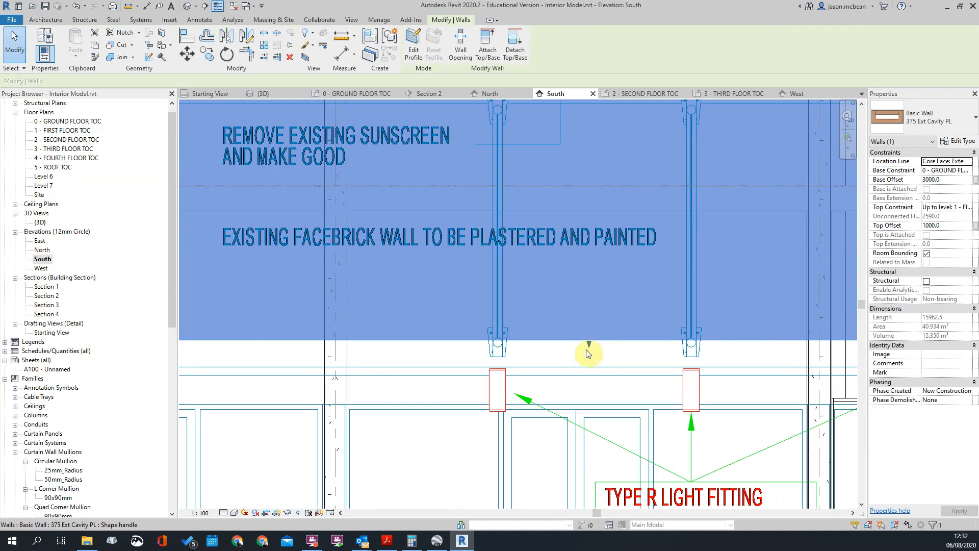
drag(587, 391, 588, 406)
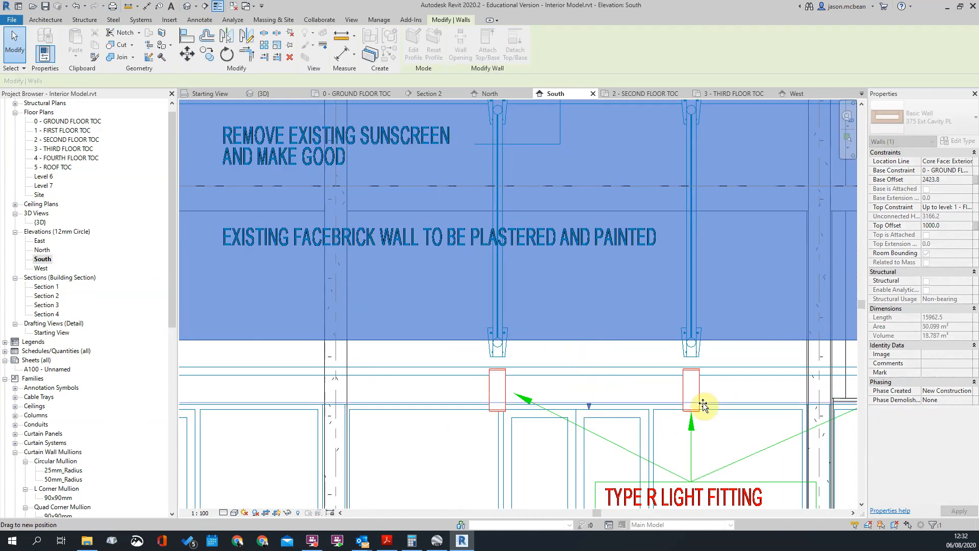
drag(701, 404, 541, 406)
scroll(538, 389, up, 4)
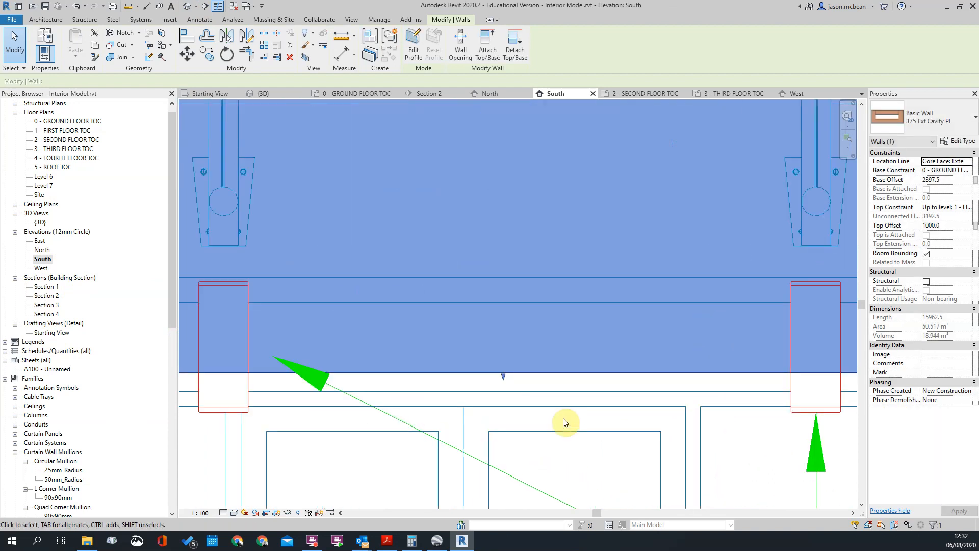
key(a)
key(l)
scroll(587, 367, down, 5)
key(Escape)
Lower the same 375 wall's top edge and align it with the line below the first-floor windows in the South elevation
click(406, 352)
scroll(545, 188, up, 5)
drag(545, 185, 550, 219)
click(595, 316)
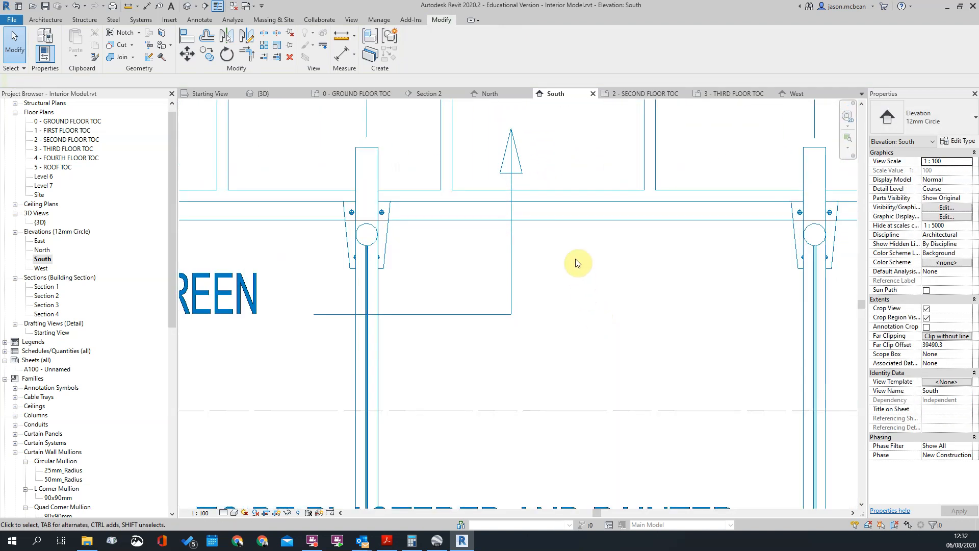
click(571, 222)
scroll(571, 223, down, 5)
scroll(612, 241, up, 3)
scroll(612, 241, up, 3)
click(562, 332)
scroll(554, 210, down, 4)
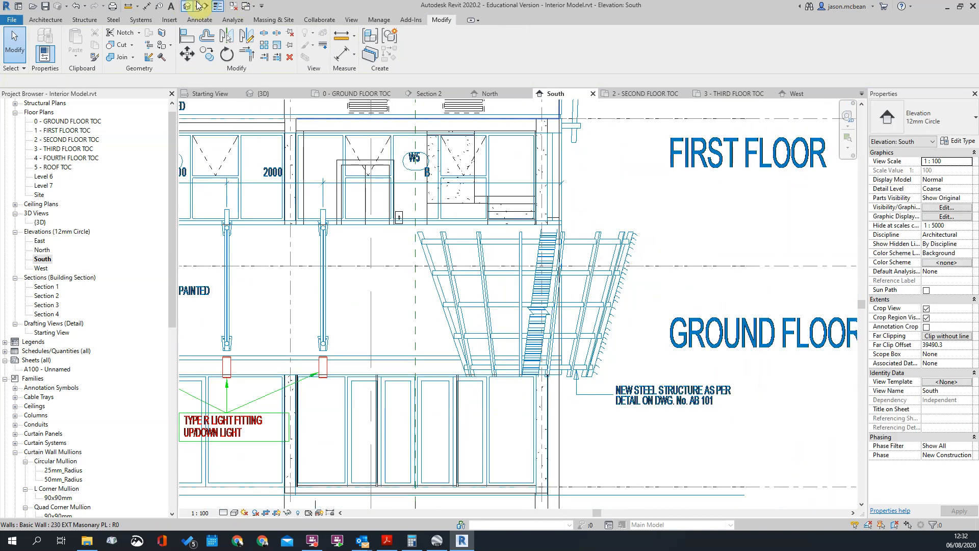
In the 3D view, match the low side wall's type to the adjoining 375 Ext Cavity PL facade wall at the corner
click(187, 6)
scroll(635, 392, up, 3)
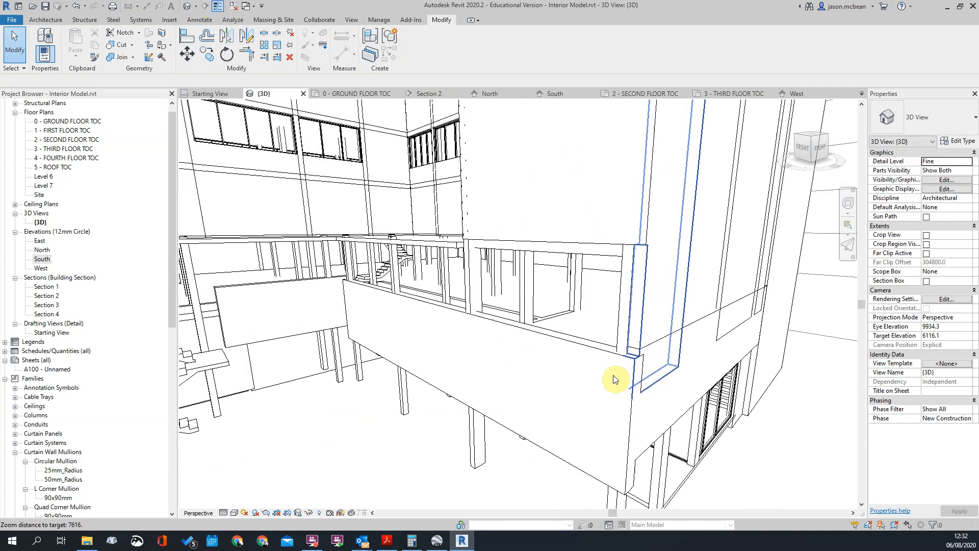
middle_drag(651, 435, 561, 318)
key(m)
key(a)
click(552, 400)
click(575, 366)
key(Escape)
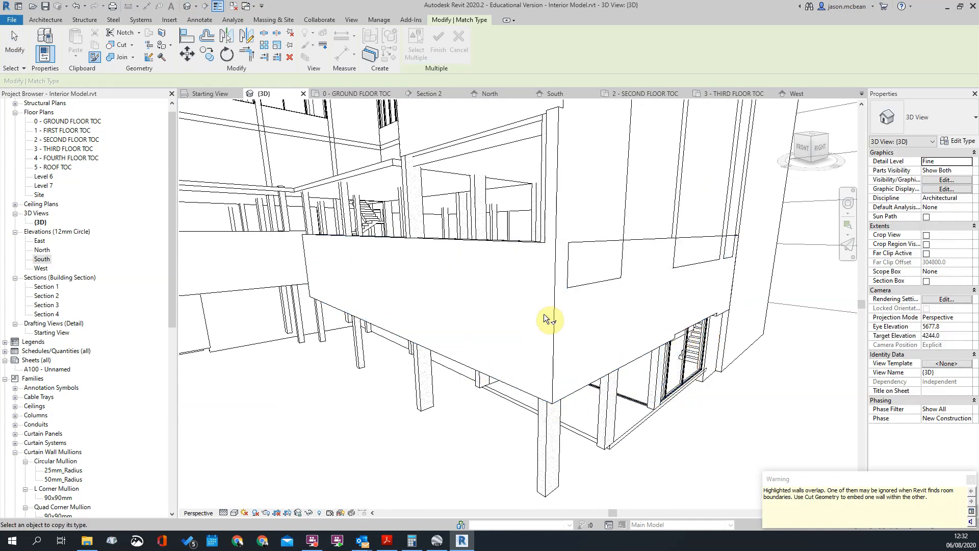
key(Escape)
Raise the base of the tall 230 EXT Masonry PL corner wall to the low wall's top, base offset -5270.8
click(579, 286)
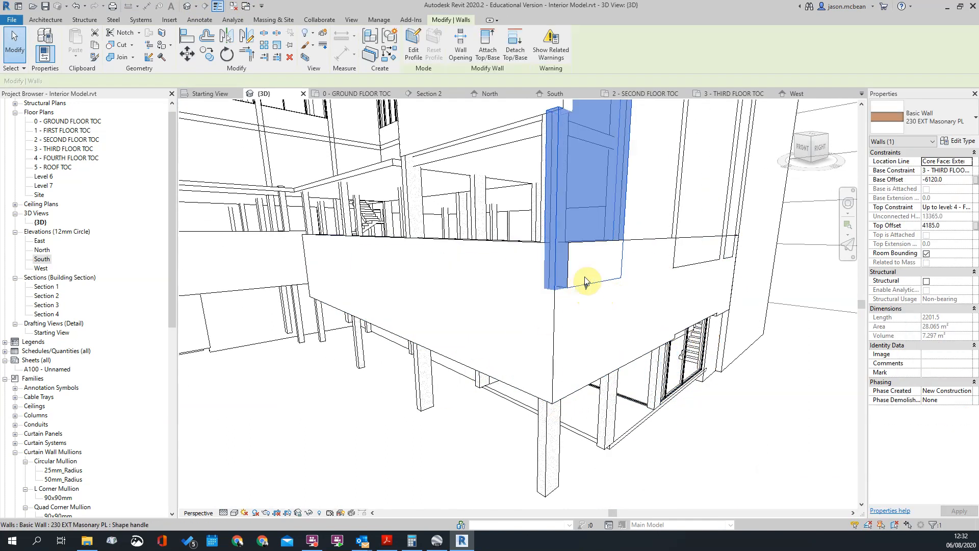
key(Escape)
shift+middle_drag(619, 286, 756, 258)
click(760, 254)
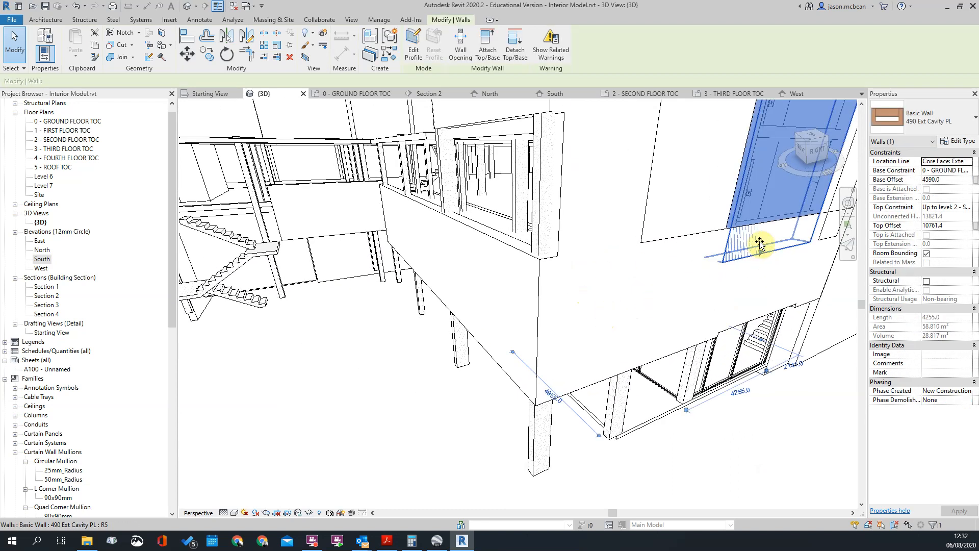
key(Escape)
scroll(650, 273, up, 3)
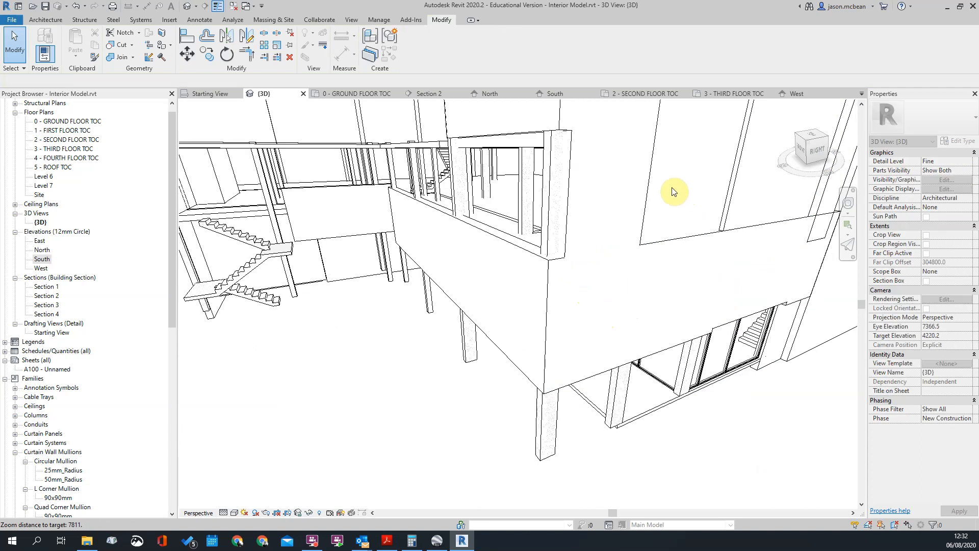
Raise the base of the tall 375 Ext Cavity PL side wall to the low wall's top, base offset -5270.8
scroll(651, 274, down, 5)
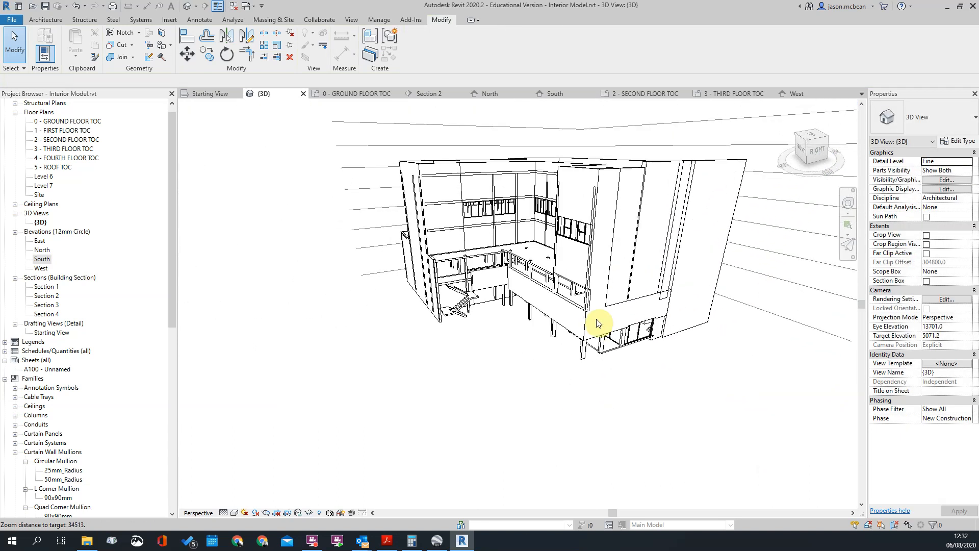
scroll(635, 140, up, 2)
click(584, 339)
scroll(688, 416, up, 3)
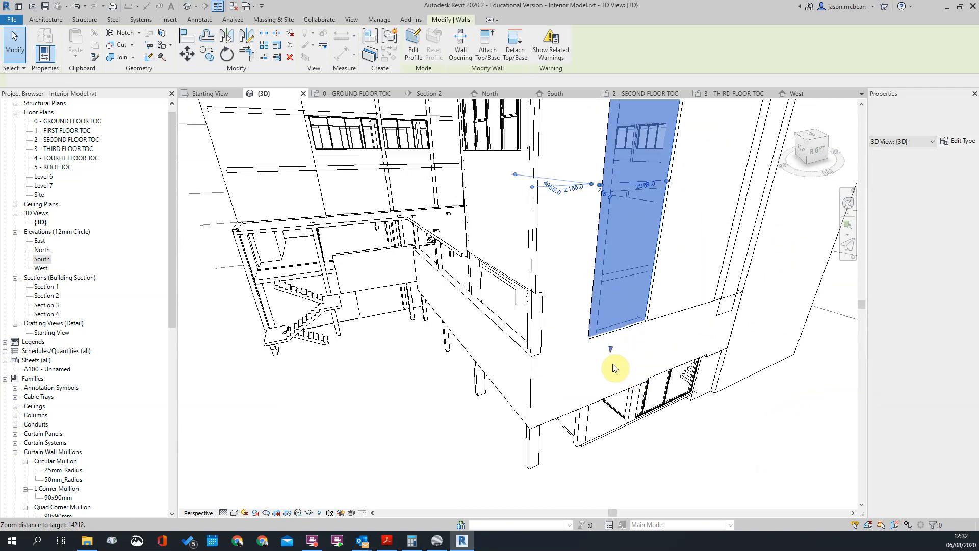
drag(612, 351, 623, 330)
click(746, 402)
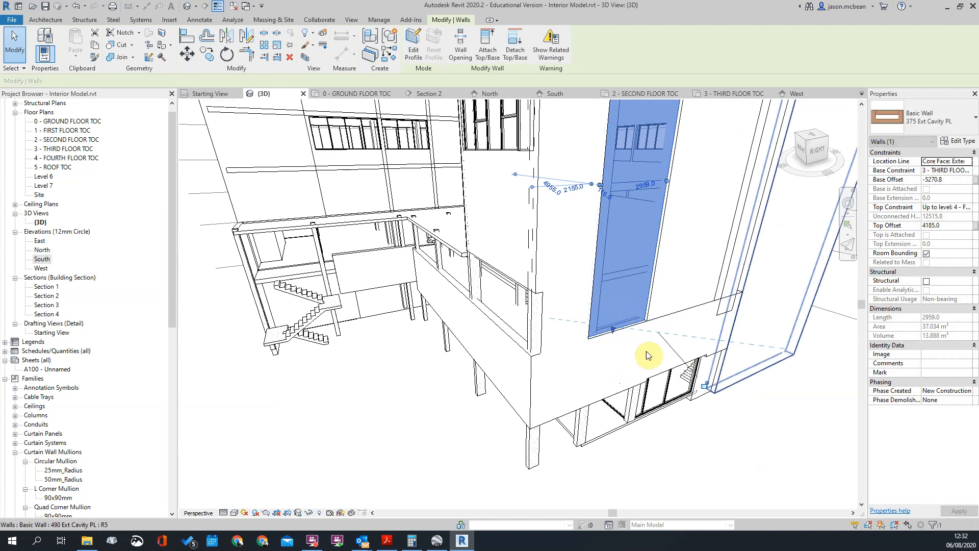
scroll(590, 348, down, 3)
shift+middle_drag(611, 365, 638, 431)
shift+middle_drag(615, 312, 554, 326)
scroll(636, 497, down, 1)
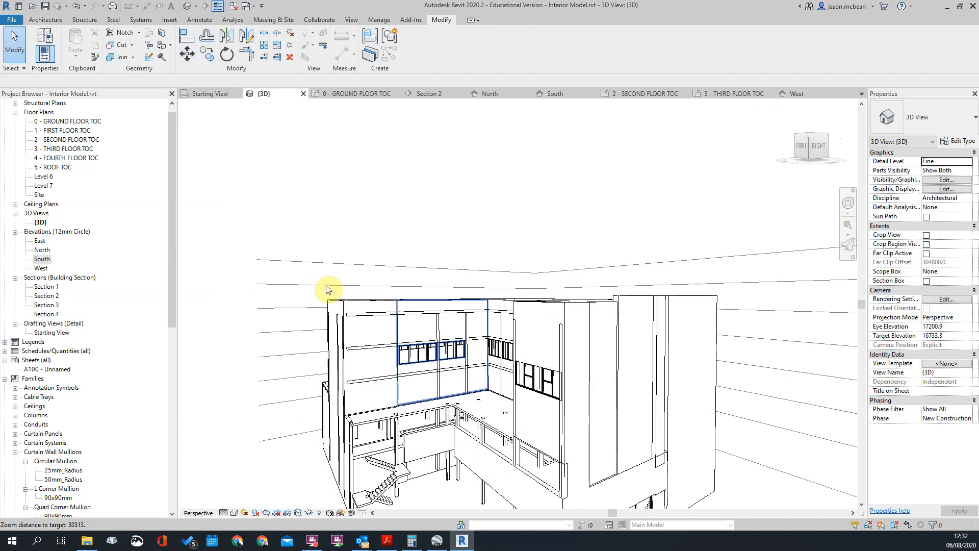
Open the 2 - SECOND FLOOR TOC plan at the corner with the 230 EXT Masonry PL wall
double_click(59, 131)
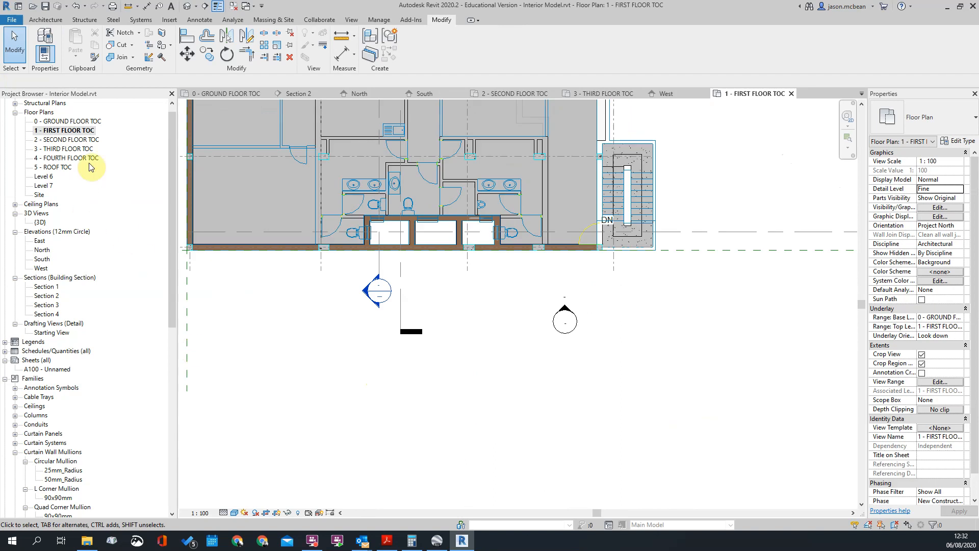
double_click(82, 140)
scroll(715, 367, up, 5)
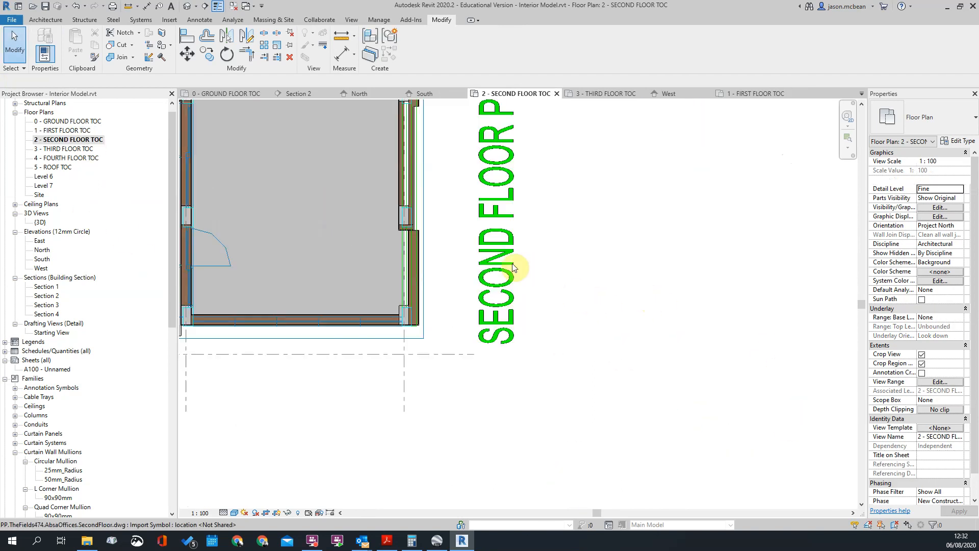
scroll(363, 245, up, 1)
Align the outer face of the 230 EXT Masonry PL wall with the outer face of the corner column
click(470, 247)
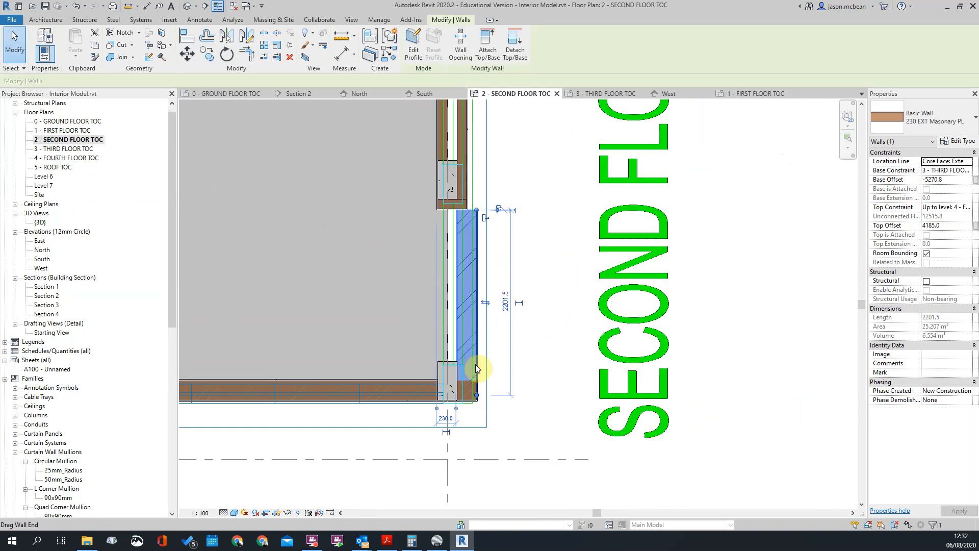
scroll(462, 207, up, 2)
key(Escape)
scroll(482, 250, down, 3)
scroll(483, 252, up, 2)
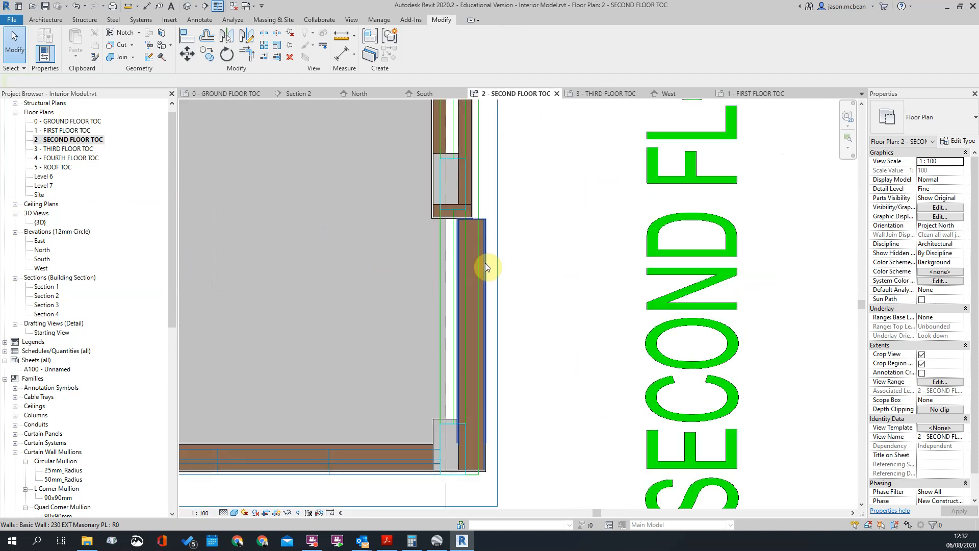
key(a)
key(l)
click(461, 264)
click(460, 263)
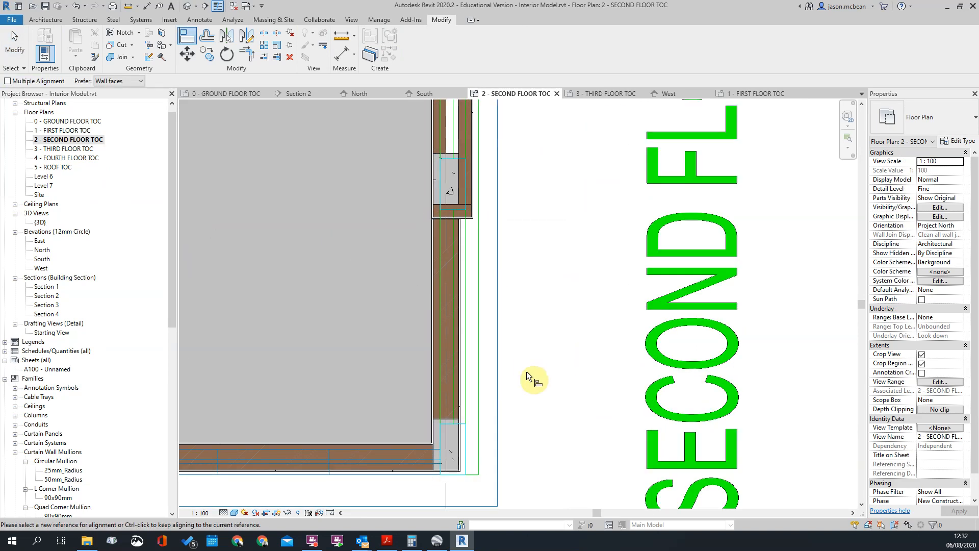
scroll(528, 376, down, 2)
key(Escape)
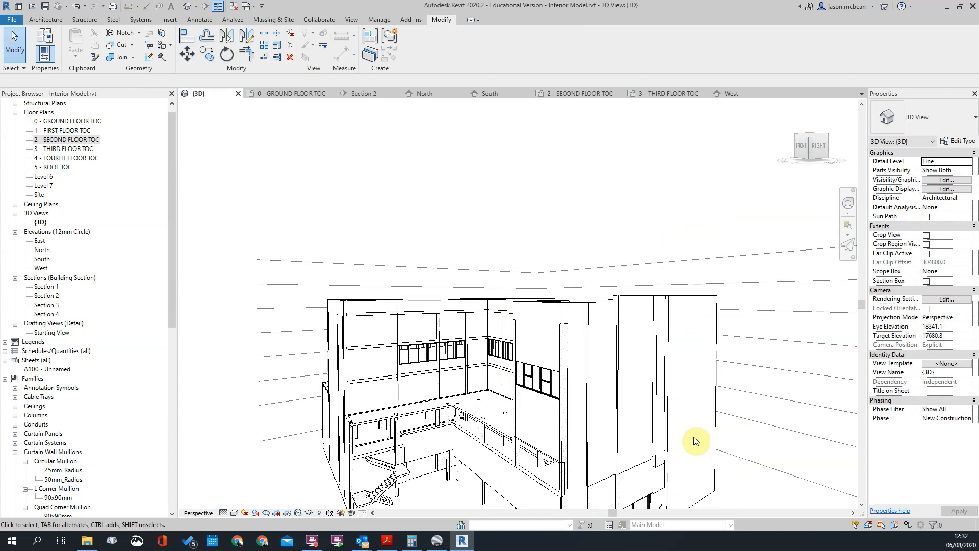
In the 3D view, lower the top of the 11.6 m 375 Ext Cavity PL wall to a top offset of about -585
scroll(632, 472, up, 4)
shift+middle_drag(613, 426, 659, 380)
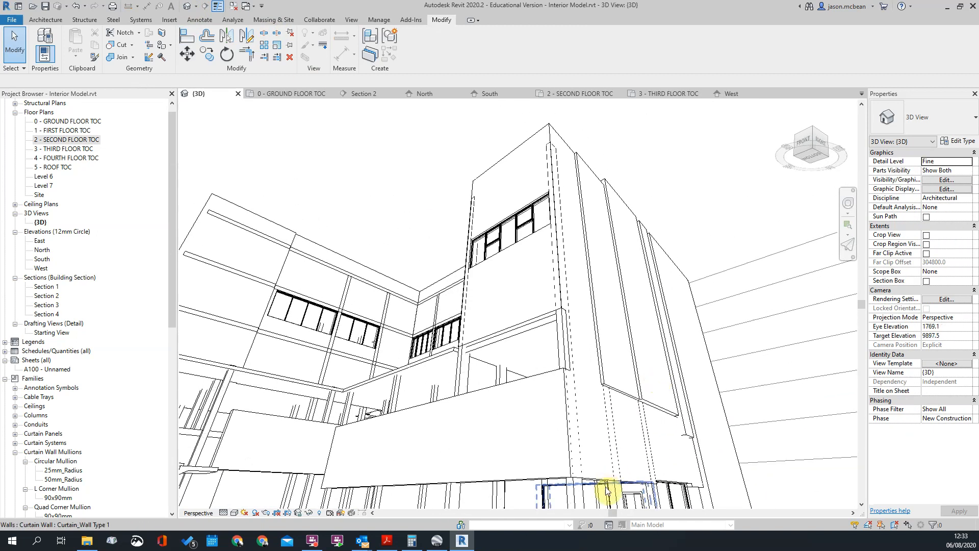
click(625, 430)
shift+middle_drag(596, 411, 698, 430)
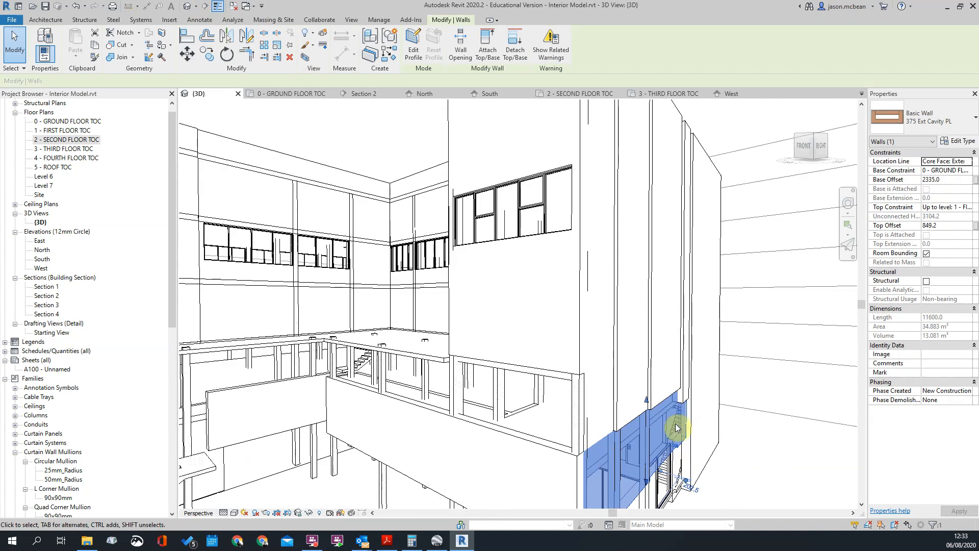
middle_drag(617, 394, 516, 325)
drag(515, 324, 515, 360)
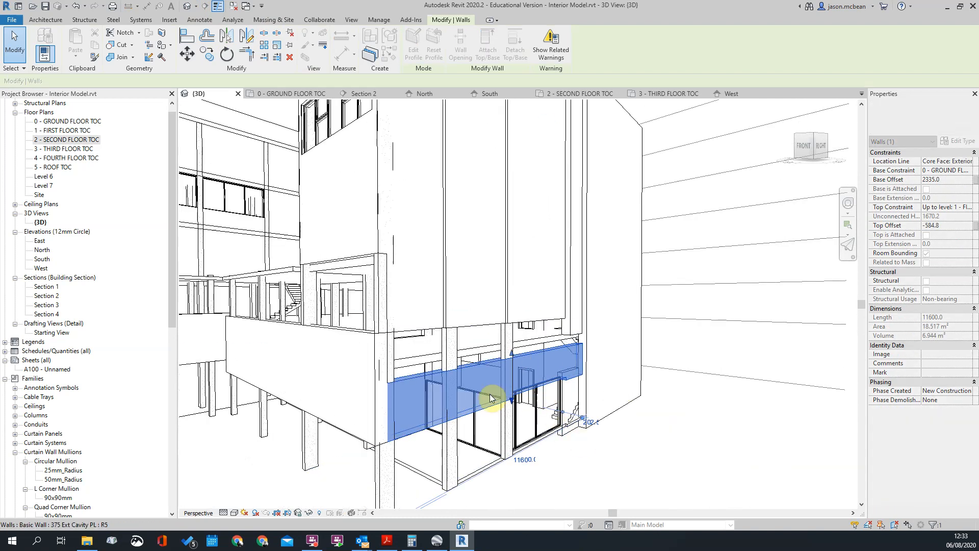
key(Escape)
scroll(347, 362, up, 2)
click(430, 321)
key(Escape)
click(389, 326)
key(Escape)
scroll(452, 336, down, 2)
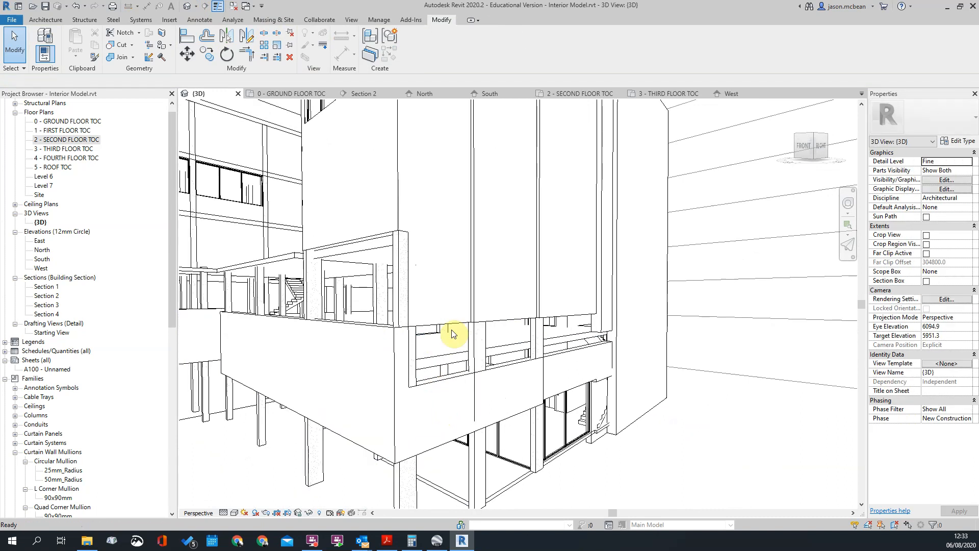
Align the low 375 wall's outer face with the face of the tall 490 Ext Cavity PL wall at its far end
scroll(481, 354, up, 2)
scroll(623, 382, up, 3)
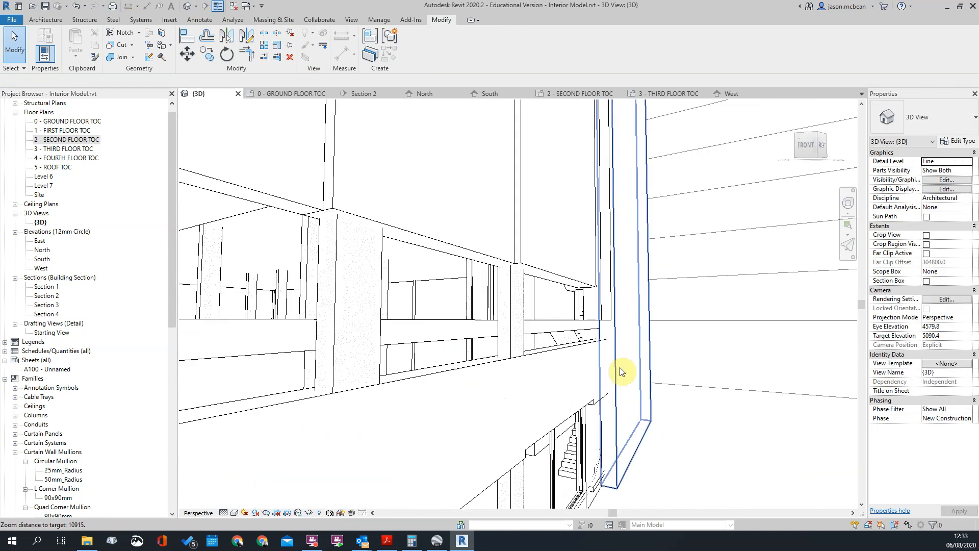
click(619, 341)
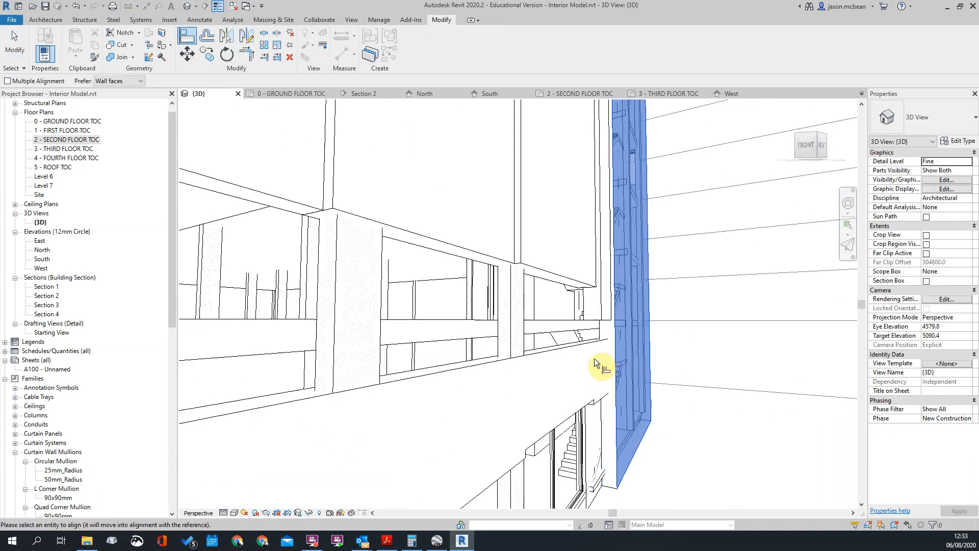
click(588, 347)
key(Escape)
key(Escape)
scroll(675, 387, down, 3)
shift+middle_drag(633, 311, 638, 343)
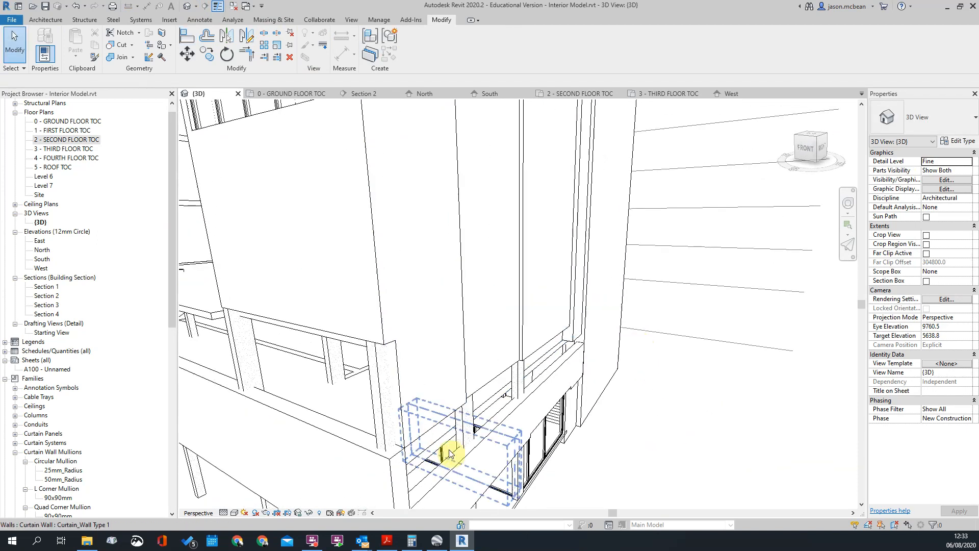
Examine how the tall corner walls line up with the low 375 wall beneath them
scroll(415, 398, up, 4)
scroll(377, 296, down, 3)
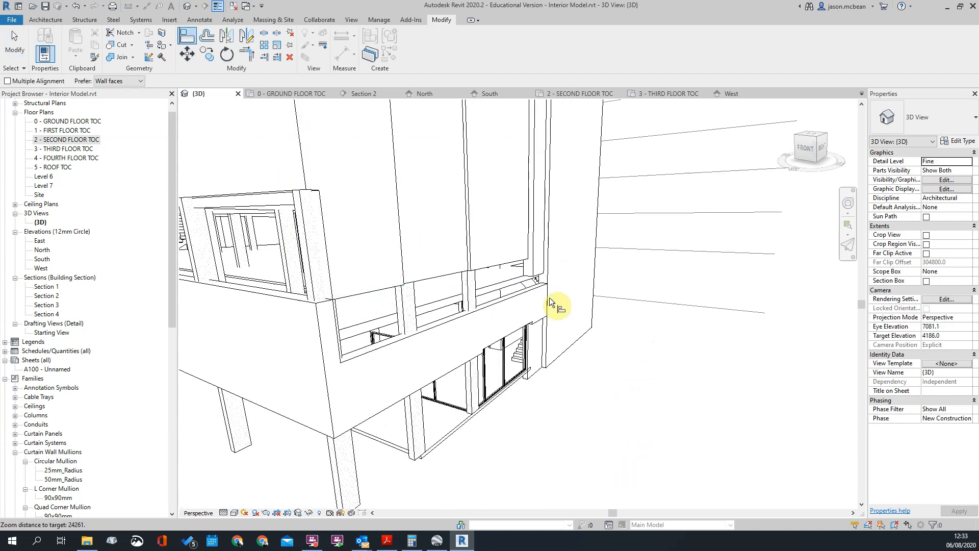
scroll(503, 275, down, 3)
scroll(455, 257, down, 3)
shift+middle_drag(455, 259, 487, 302)
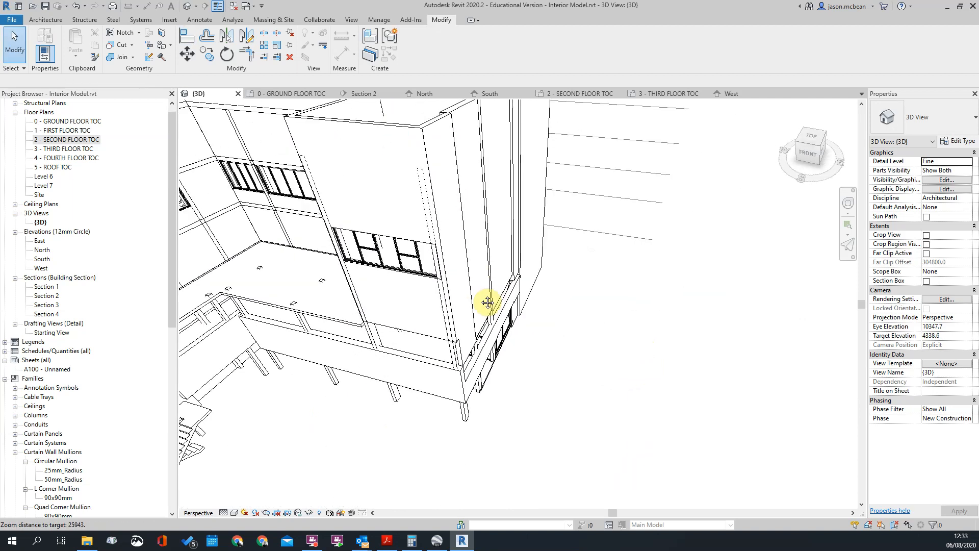
scroll(487, 301, down, 1)
click(452, 166)
click(492, 391)
Raise the base of the 230 EXT Masonry PL corner wall clear of the low 375 wall, base offset about -4154
scroll(472, 370, up, 2)
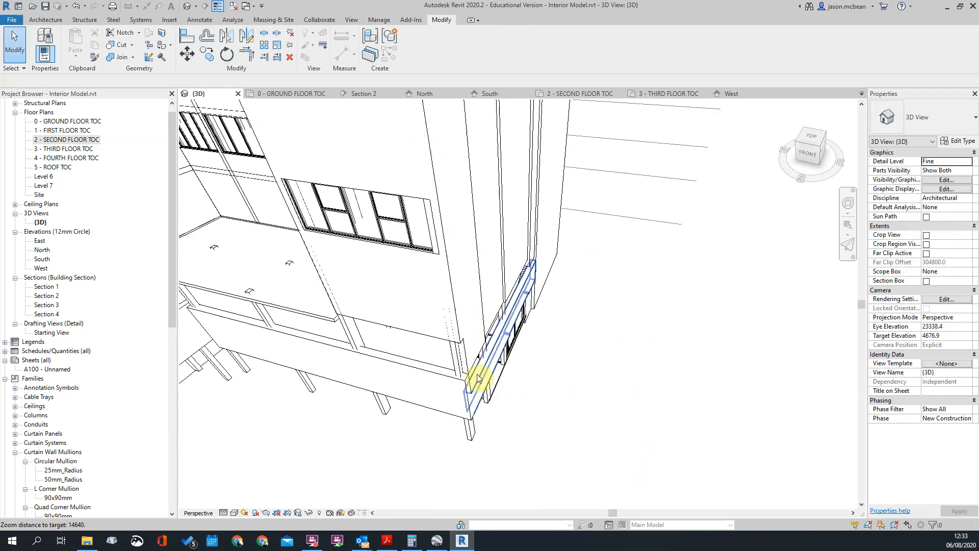
click(470, 369)
scroll(475, 362, up, 2)
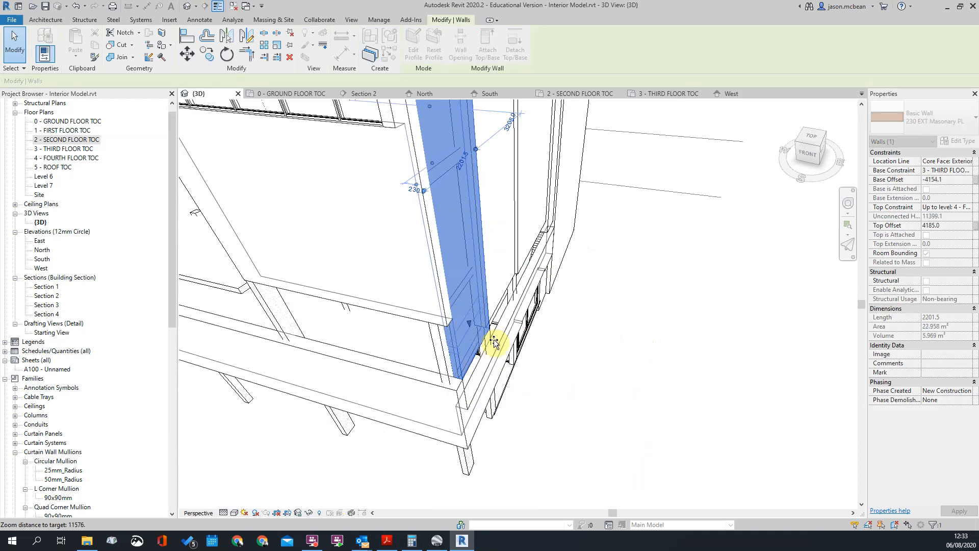
click(513, 357)
scroll(476, 337, down, 2)
scroll(492, 231, up, 1)
scroll(487, 232, down, 2)
Align the corner's tall side wall at roof level with the face of the adjoining 375 Ext Cavity PL wall
shift+middle_drag(483, 140, 518, 175)
scroll(478, 243, up, 3)
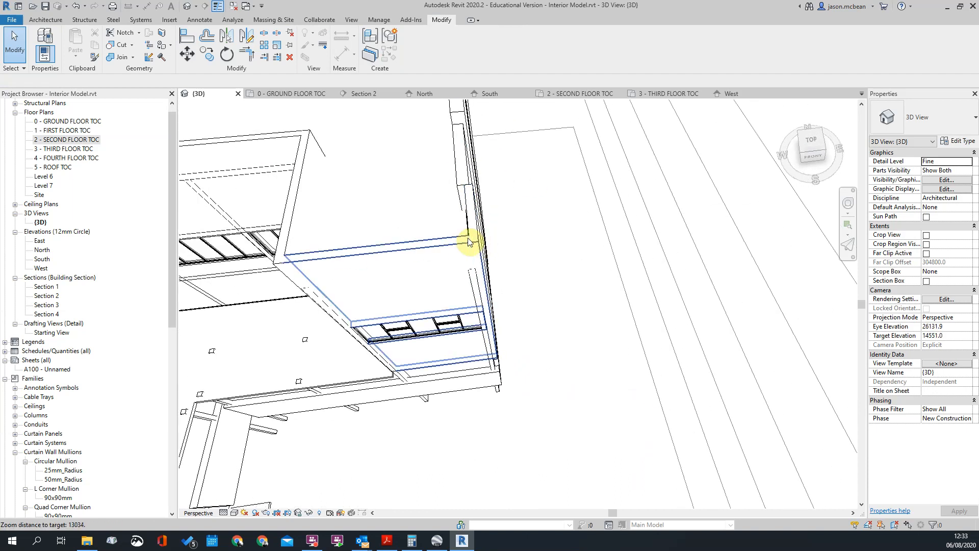
key(a)
key(l)
shift+middle_drag(448, 225, 446, 200)
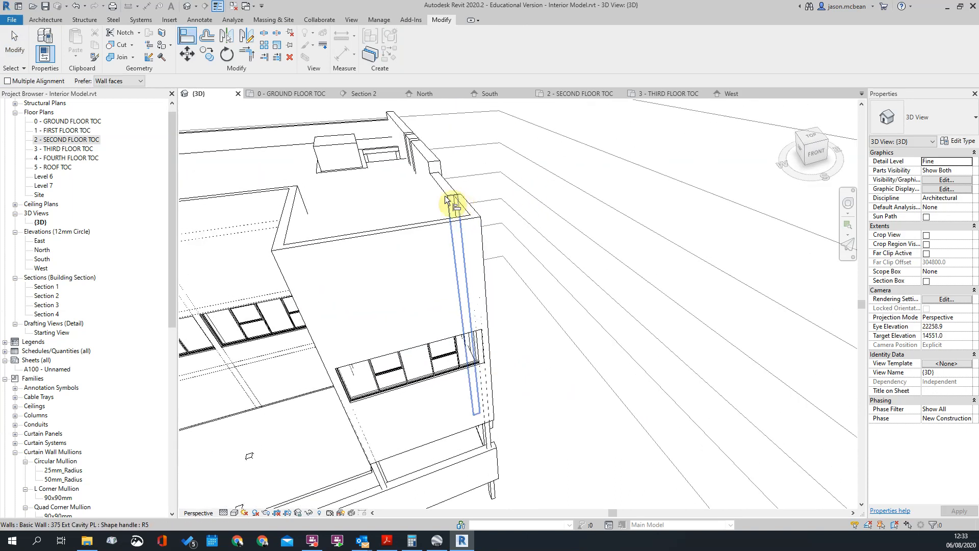
click(440, 191)
click(453, 204)
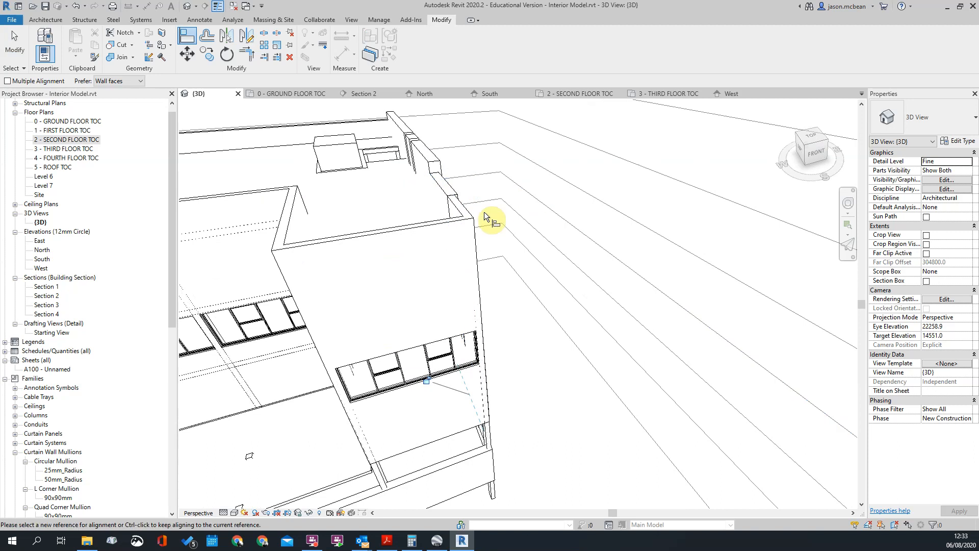
scroll(559, 410, down, 1)
scroll(559, 414, down, 2)
shift+middle_drag(559, 411, 426, 344)
middle_drag(478, 386, 416, 291)
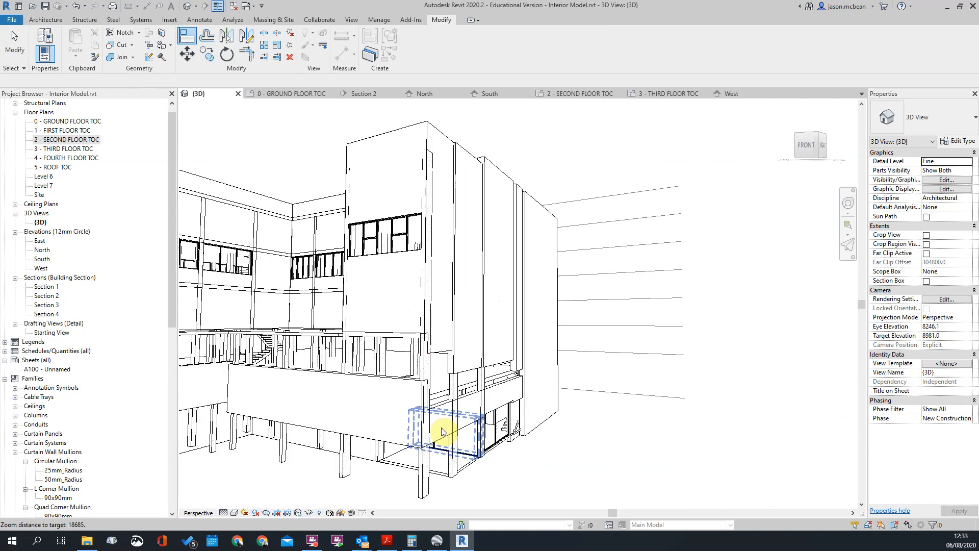
scroll(442, 388, up, 2)
key(Escape)
click(440, 381)
scroll(545, 415, down, 2)
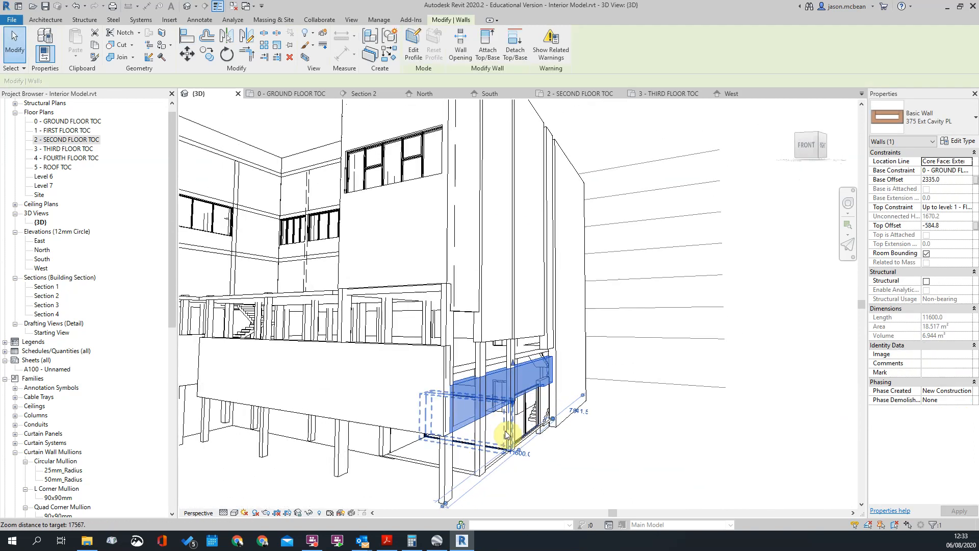
key(m)
key(v)
scroll(548, 459, down, 1)
click(555, 464)
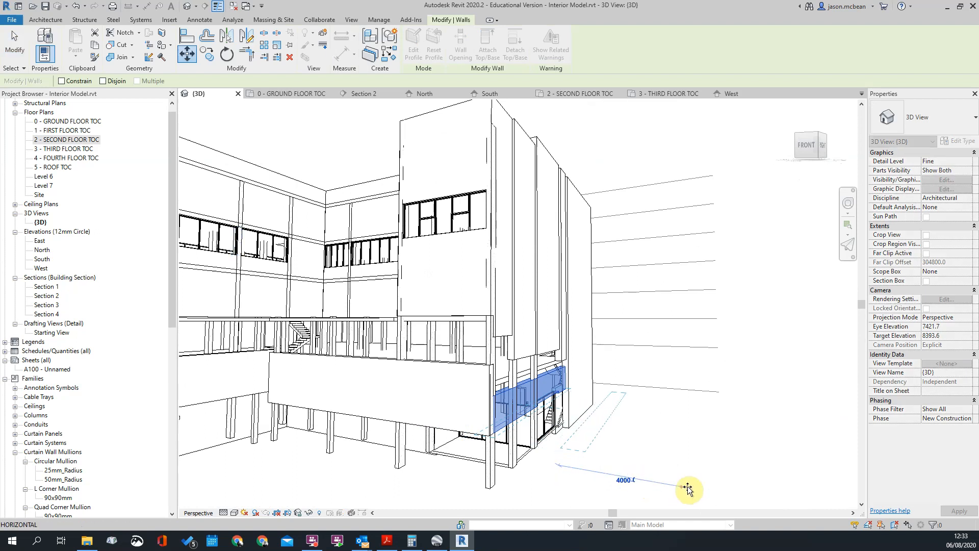
key(Escape)
key(Escape)
Delete the low 375 Ext Cavity PL wall along the side of the corner, beneath the tall walls
click(499, 400)
scroll(568, 429, down, 2)
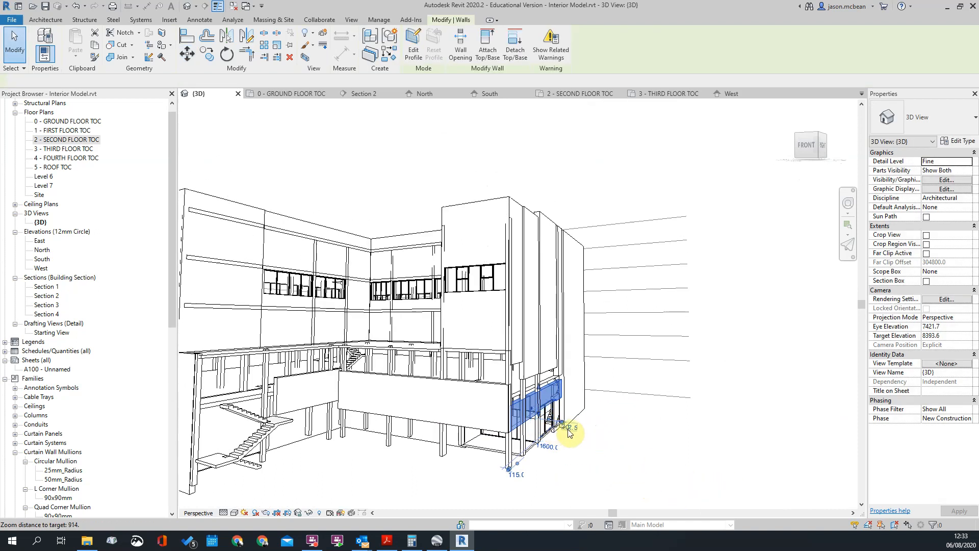
click(485, 391)
click(505, 400)
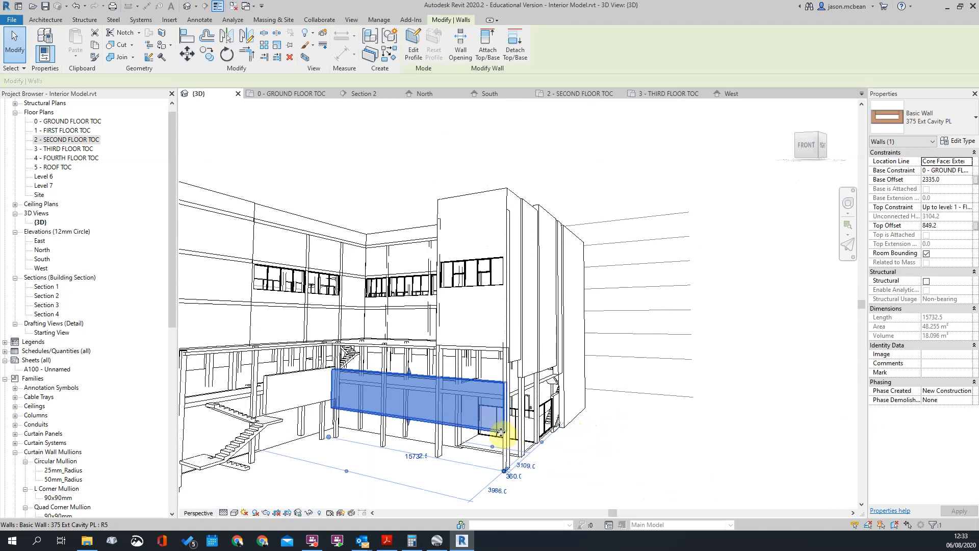
scroll(490, 428, down, 1)
click(467, 408)
scroll(468, 411, up, 2)
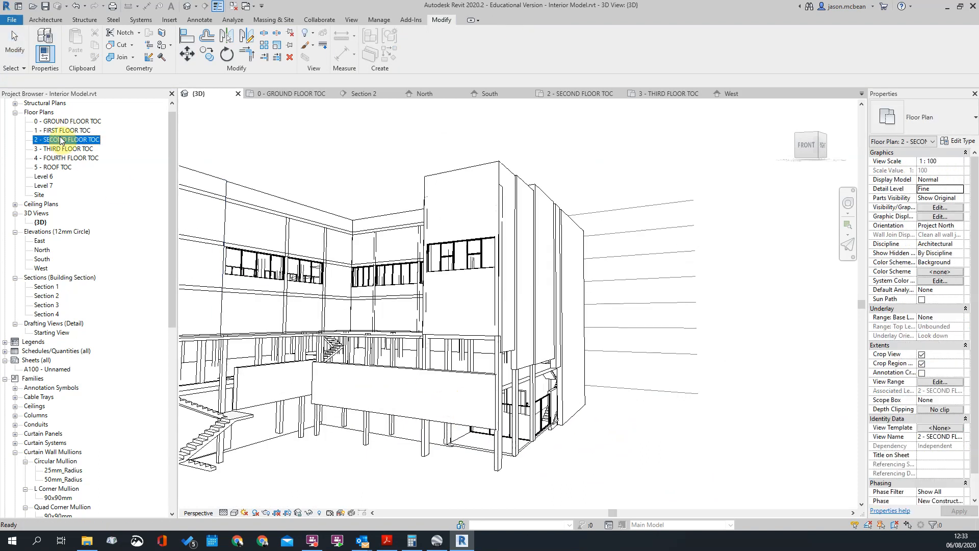
Open the ground floor plan and extend the long front 375 Ext Cavity PL wall past the corner column to about 17400 mm
double_click(61, 140)
scroll(498, 348, down, 3)
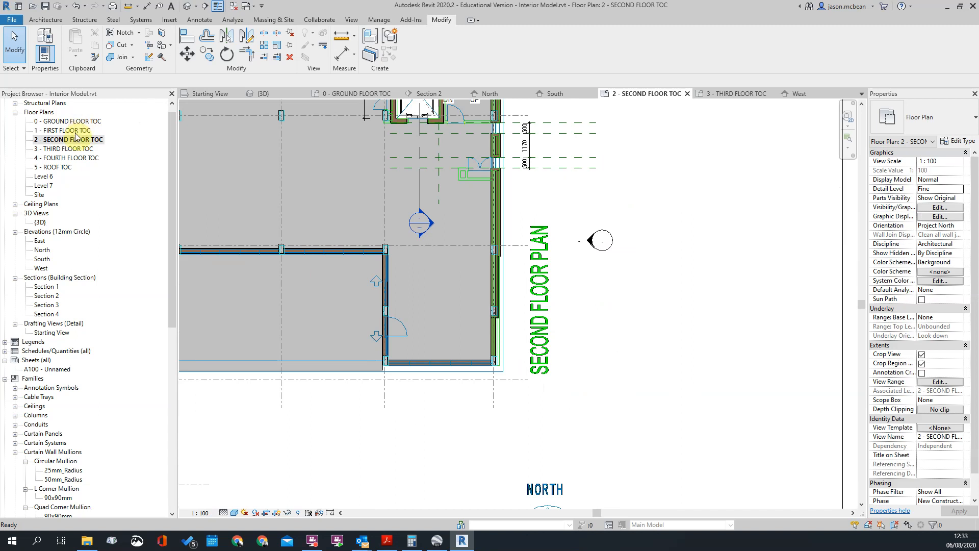
double_click(69, 122)
scroll(515, 386, down, 2)
scroll(527, 332, up, 4)
click(537, 326)
drag(575, 327, 629, 327)
middle_drag(676, 350, 626, 358)
Draw a matching 375 Ext Cavity PL wall about 6400 mm long, perpendicular from the front wall's extended end back alongside the lobby
right_click(578, 332)
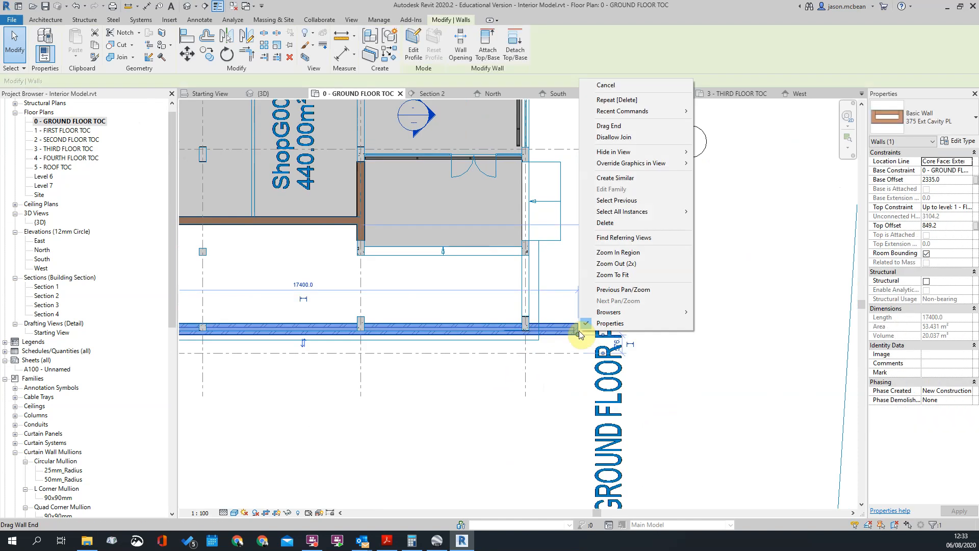
click(615, 178)
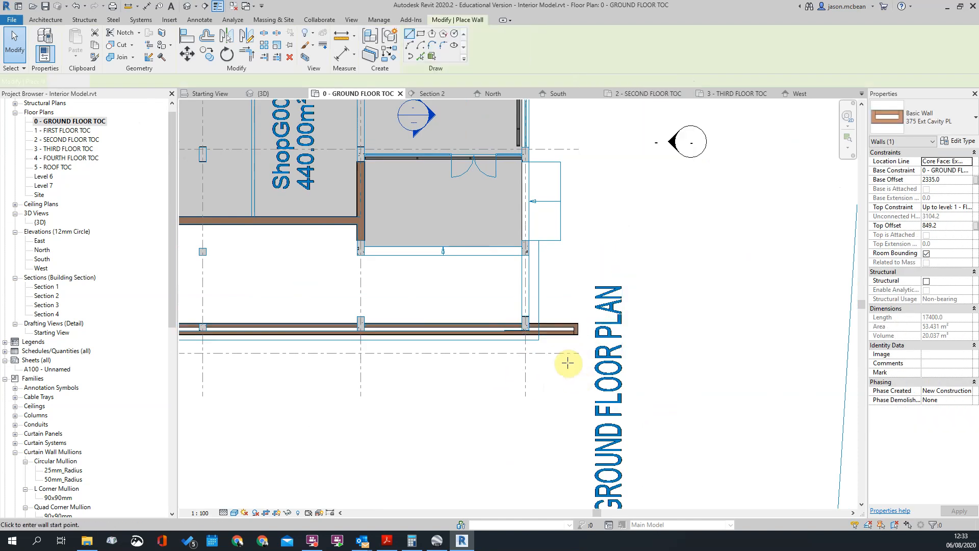
click(577, 333)
click(583, 123)
key(Escape)
key(Escape)
Trim the front wall and the new side wall into a clean corner and return to the 3D view
scroll(572, 294, up, 2)
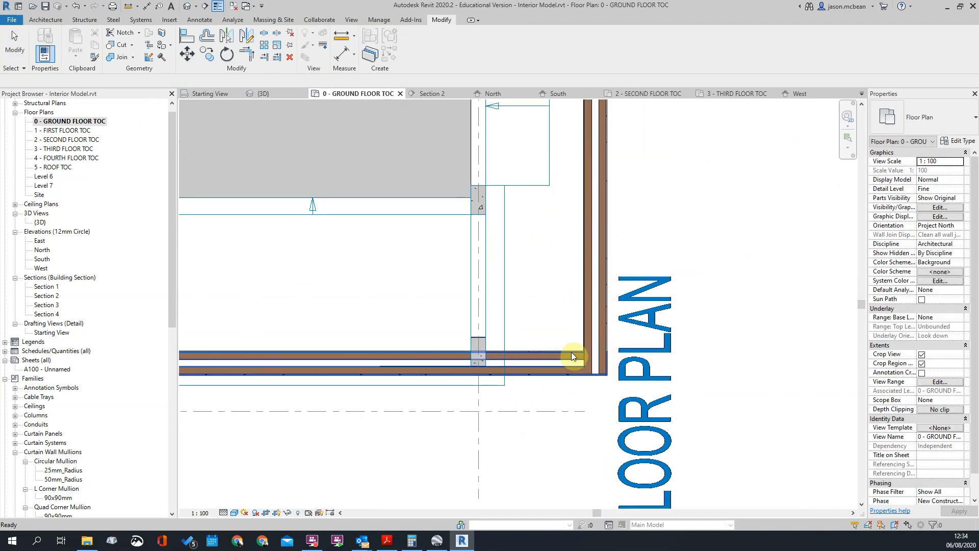
key(t)
key(r)
click(562, 354)
click(589, 317)
scroll(589, 311, down, 2)
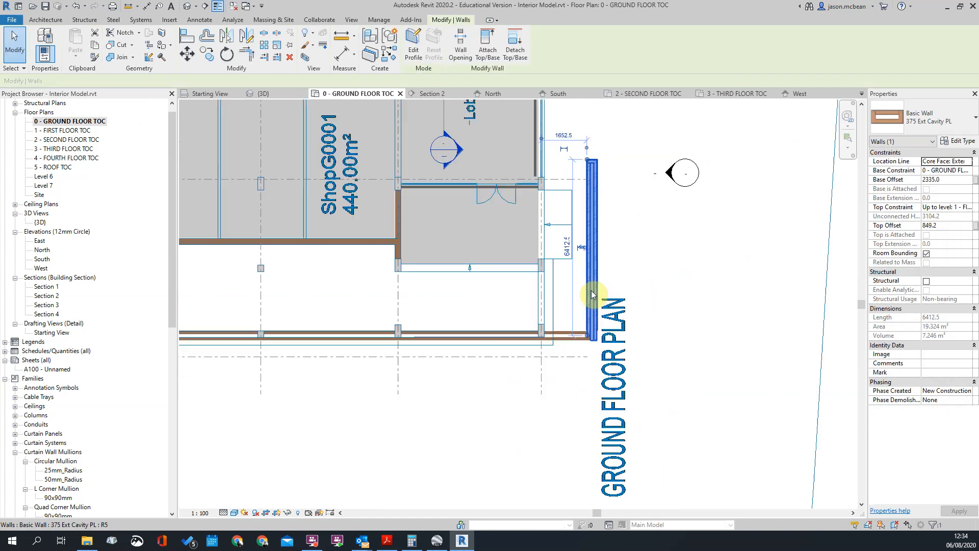
key(Escape)
key(Escape)
scroll(595, 331, up, 1)
scroll(596, 331, down, 2)
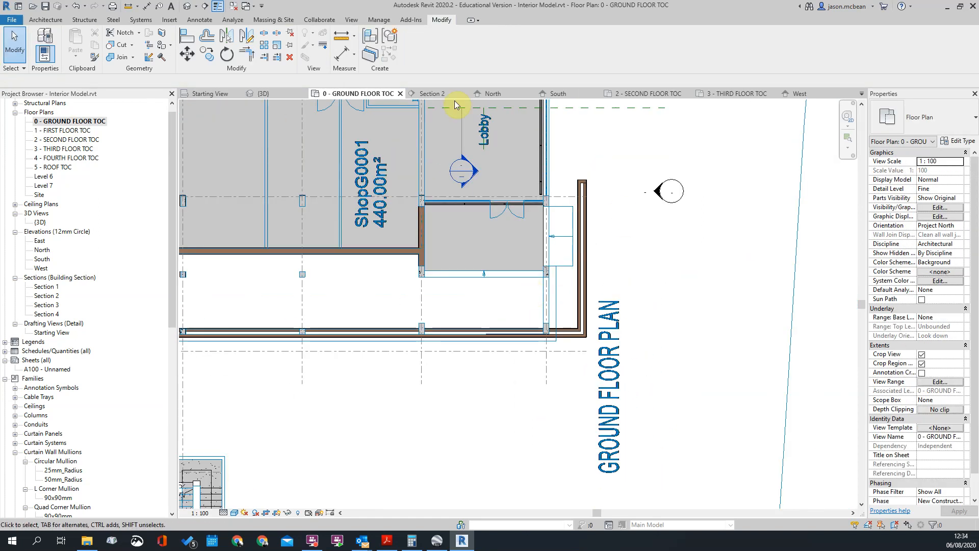
scroll(564, 212, up, 1)
click(188, 6)
scroll(556, 375, up, 5)
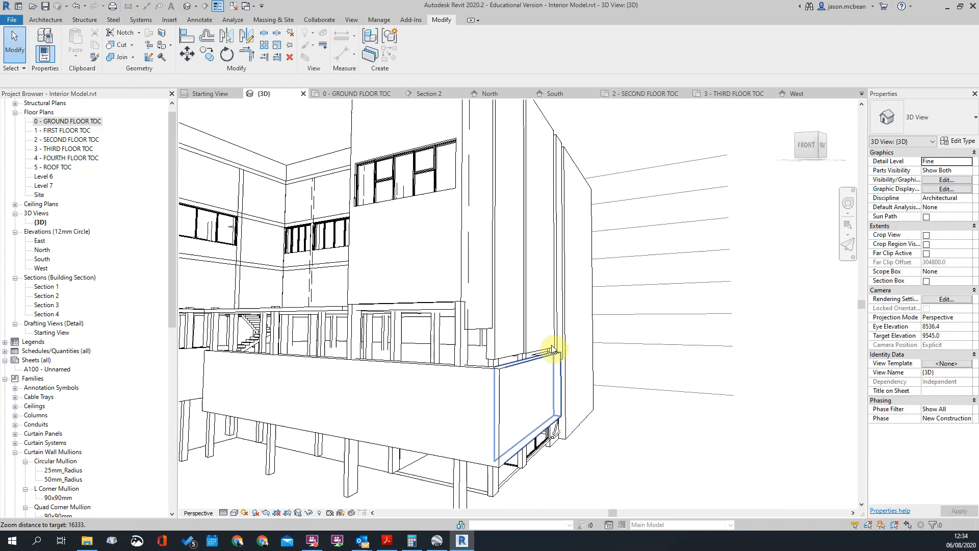
scroll(561, 357, up, 3)
key(a)
key(l)
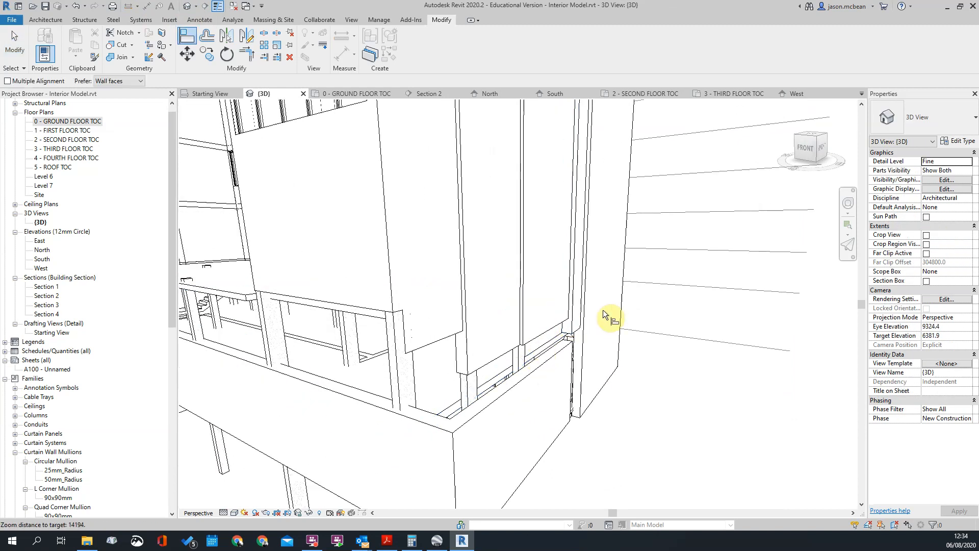
click(586, 307)
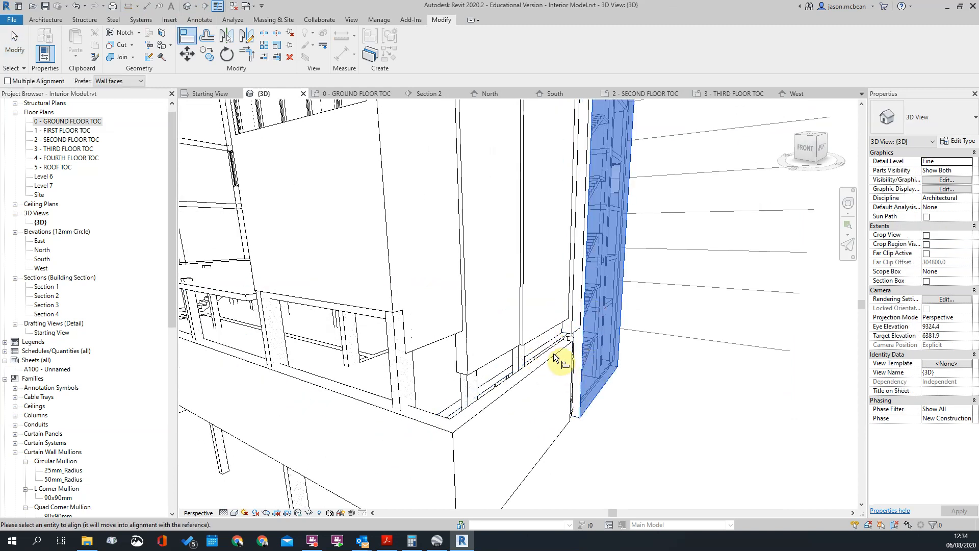
key(Escape)
key(Escape)
Extend the new low 375 side wall with Trim to meet the tall wall at its far end
scroll(586, 400, up, 6)
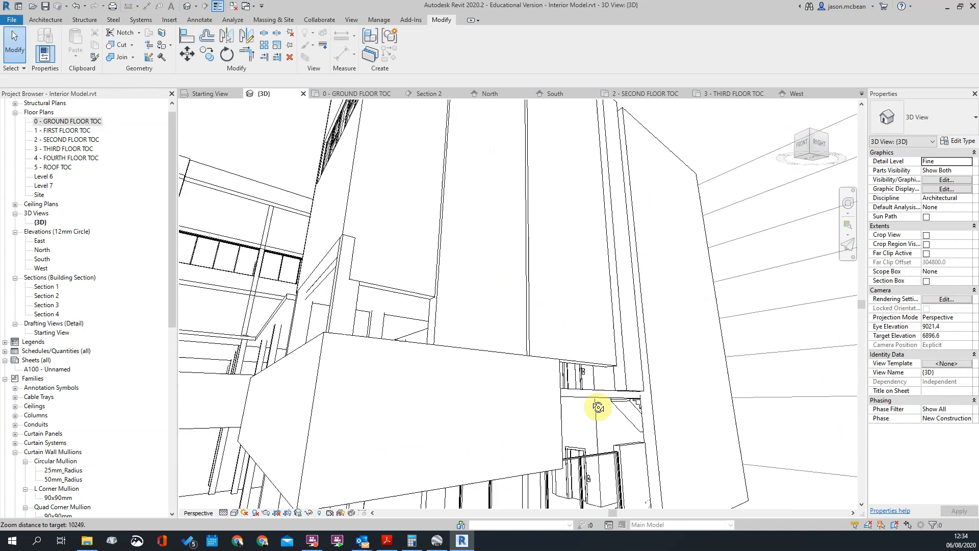
key(t)
key(r)
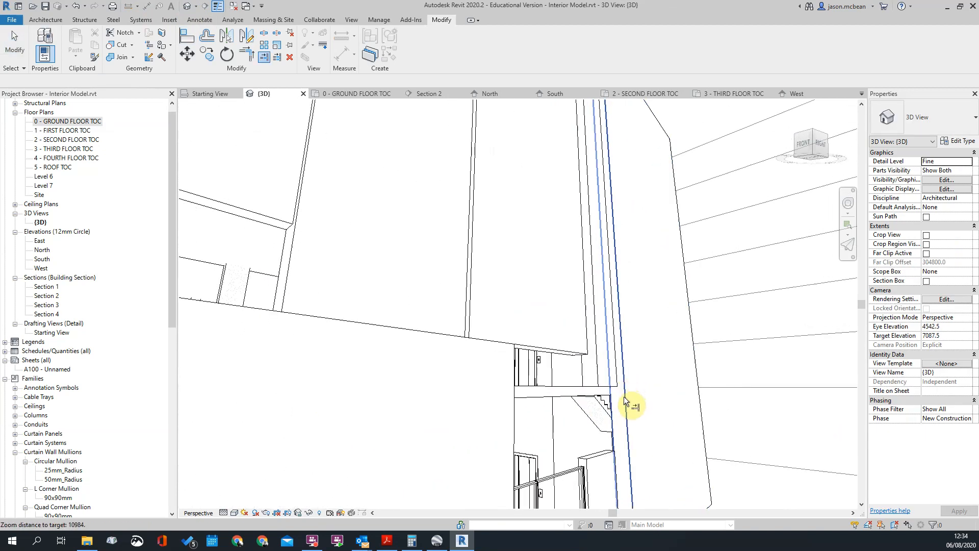
click(621, 396)
click(512, 359)
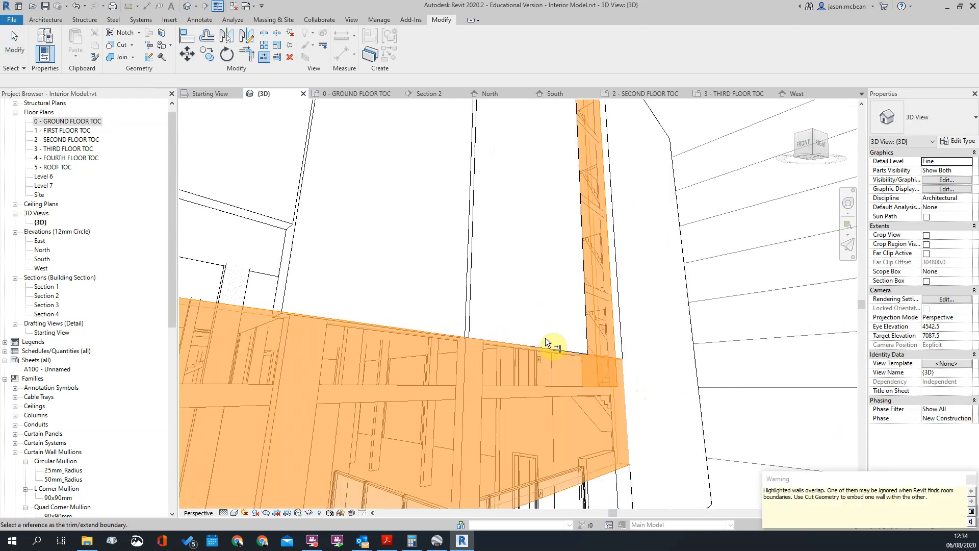
key(Escape)
Align the tall 490 Ext Cavity PL return wall where it meets the far end of the low 375 wall
scroll(618, 351, up, 4)
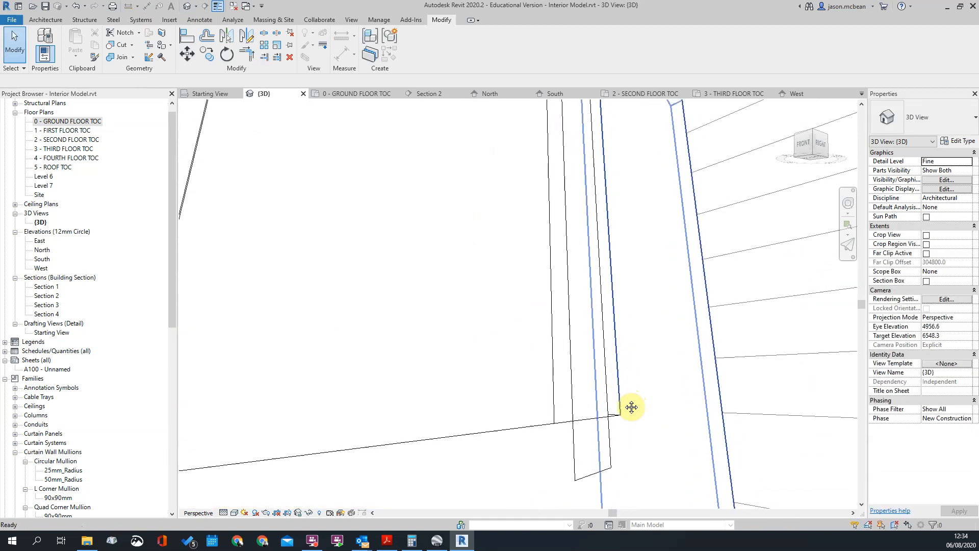
click(595, 463)
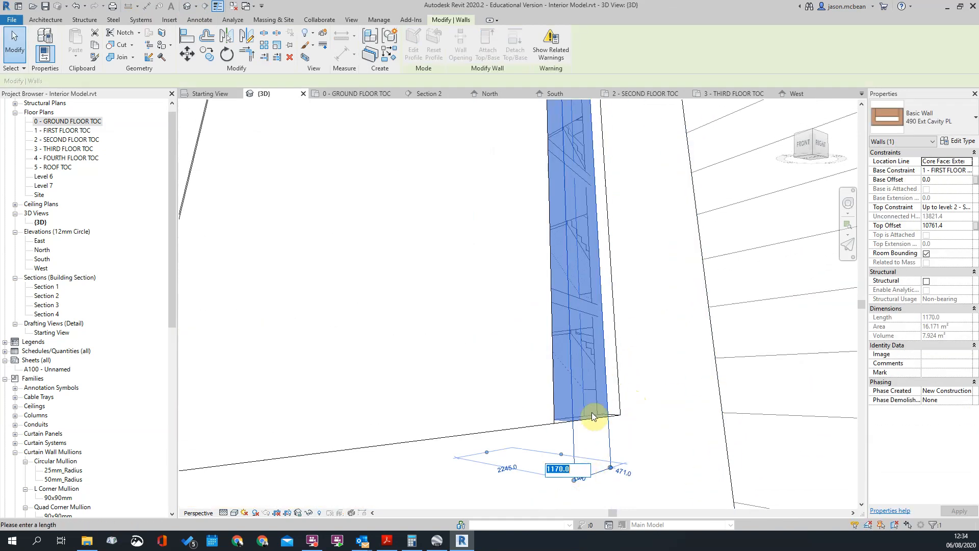
key(Escape)
scroll(616, 416, up, 2)
key(a)
key(l)
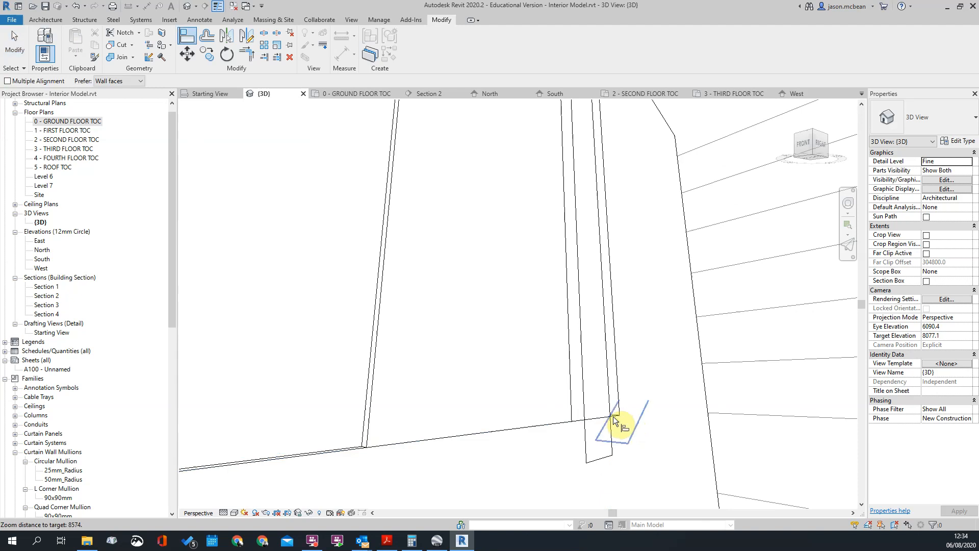
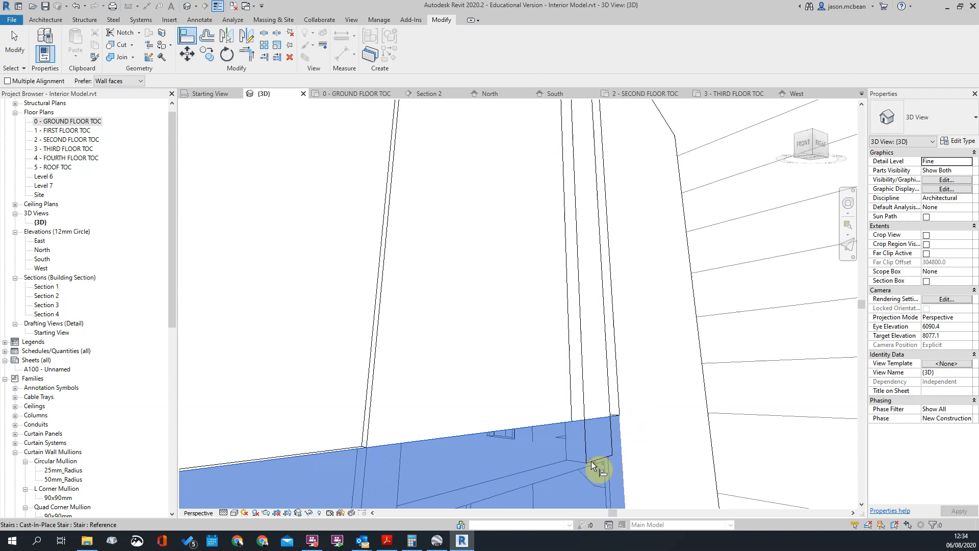
Raise the base of the narrow tall 490 Ext Cavity PL wall clear of the low 375 wall
scroll(583, 396, down, 6)
key(Escape)
shift+middle_drag(708, 428, 624, 455)
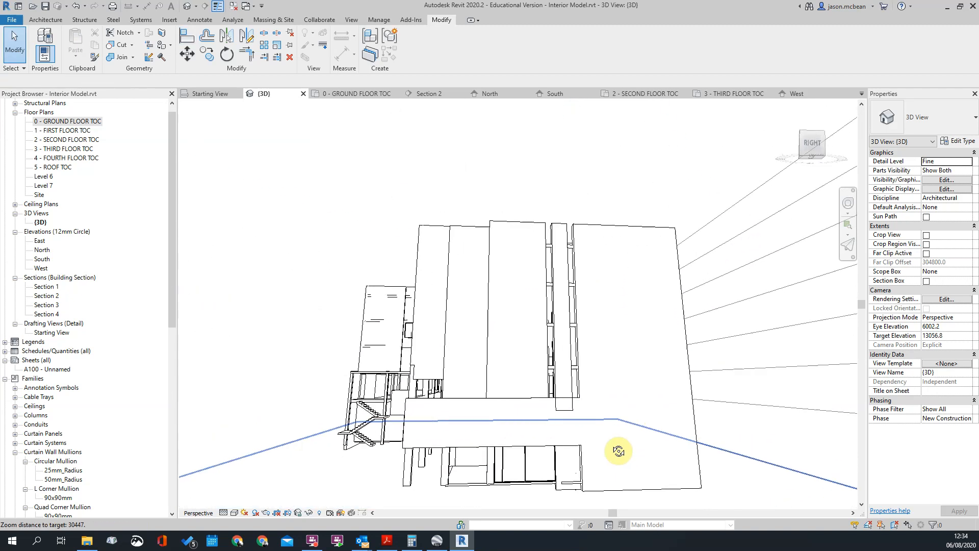
click(562, 230)
scroll(566, 408, up, 3)
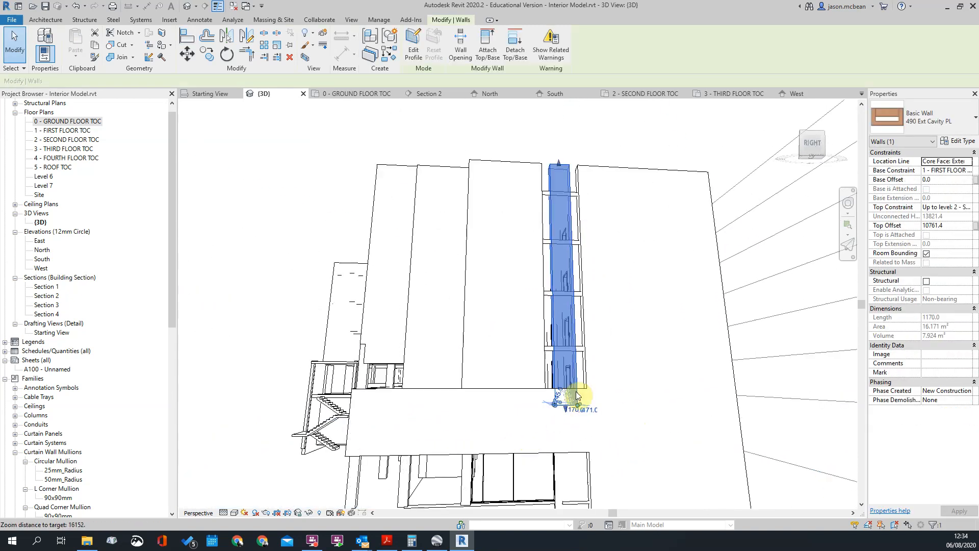
scroll(576, 395, up, 2)
scroll(566, 408, up, 1)
scroll(579, 403, up, 2)
click(586, 433)
scroll(543, 385, up, 2)
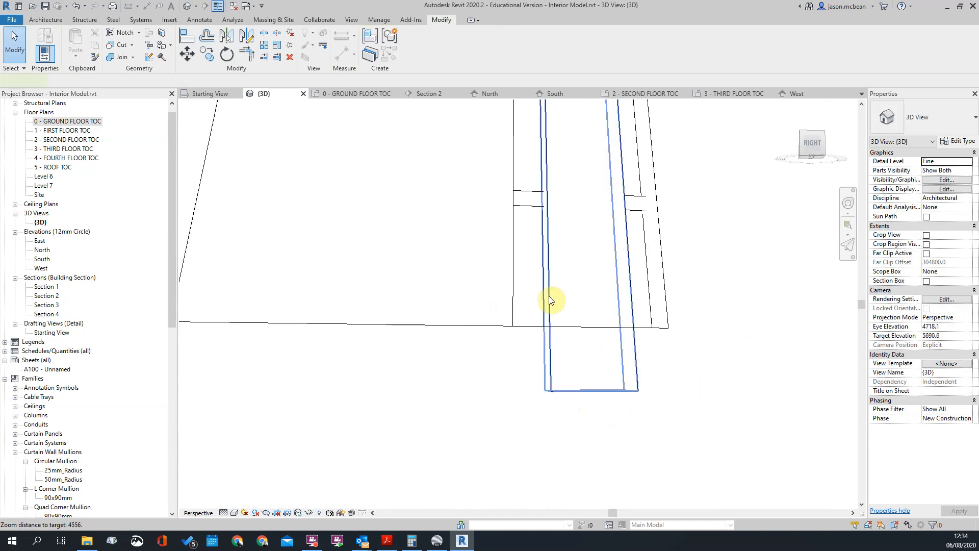
click(549, 300)
scroll(590, 399, up, 3)
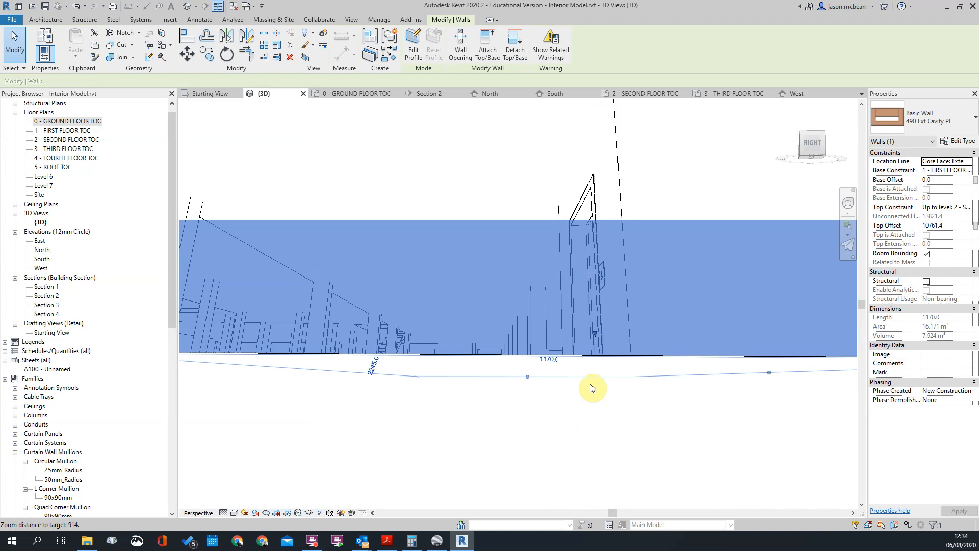
drag(595, 337, 610, 262)
scroll(606, 265, down, 3)
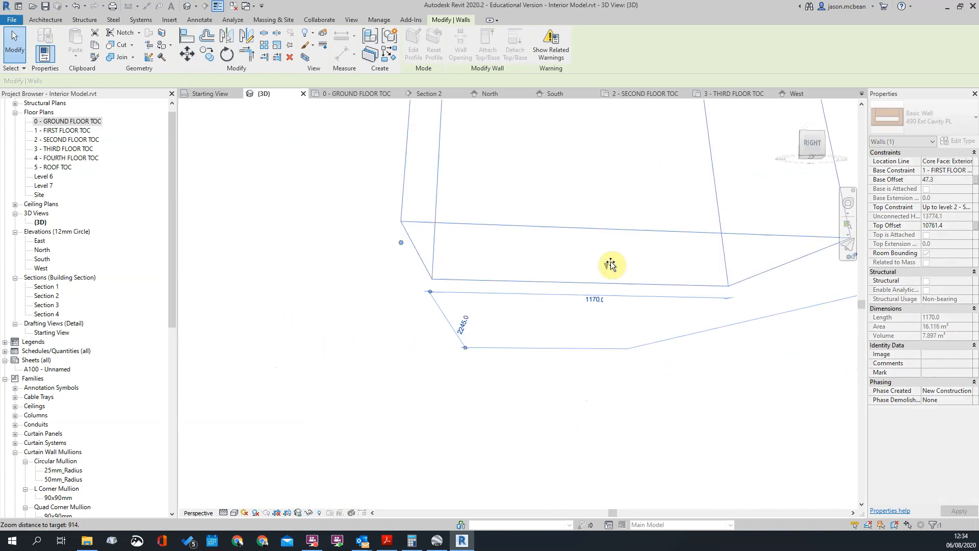
click(640, 245)
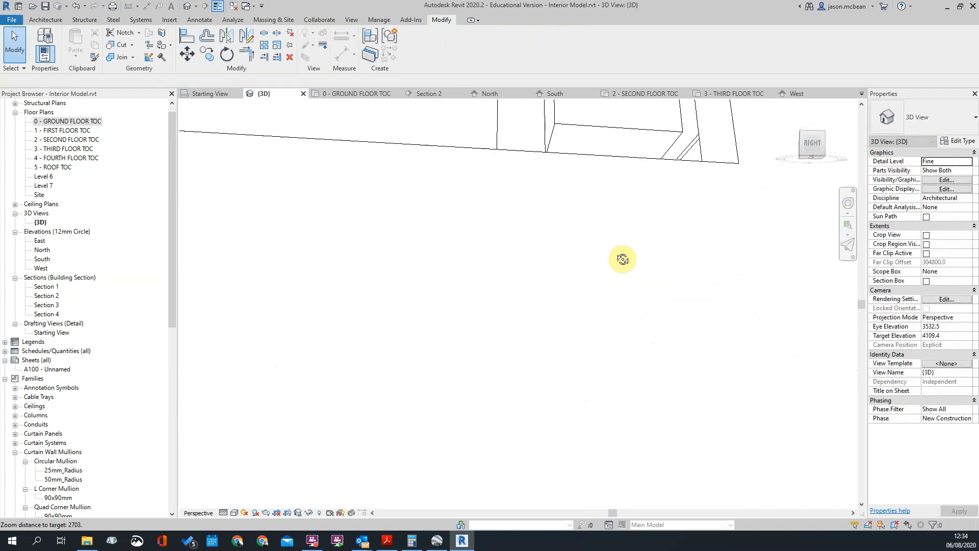
Align the narrow 490 wall's base with the top face of the low 375 wall
scroll(647, 269, down, 3)
scroll(671, 316, up, 3)
key(a)
key(l)
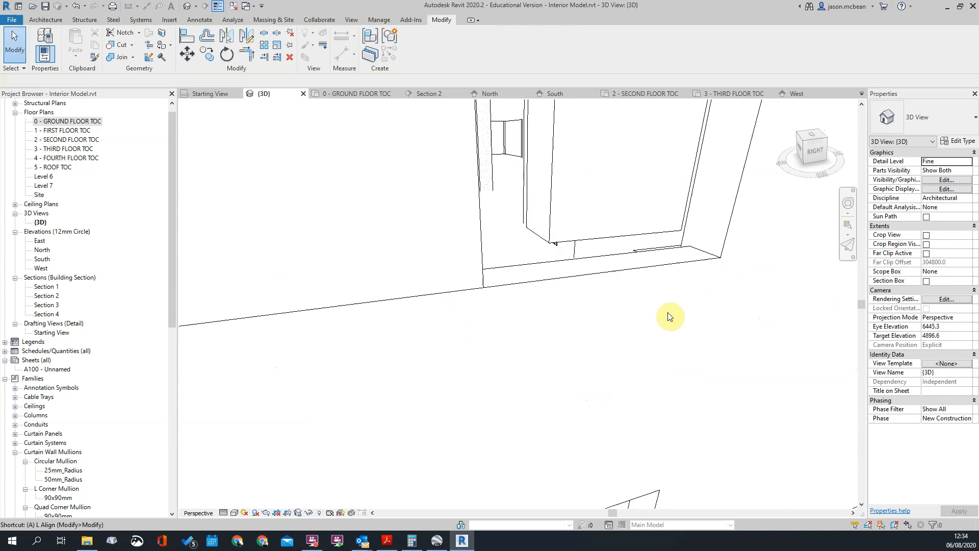
click(615, 269)
click(605, 238)
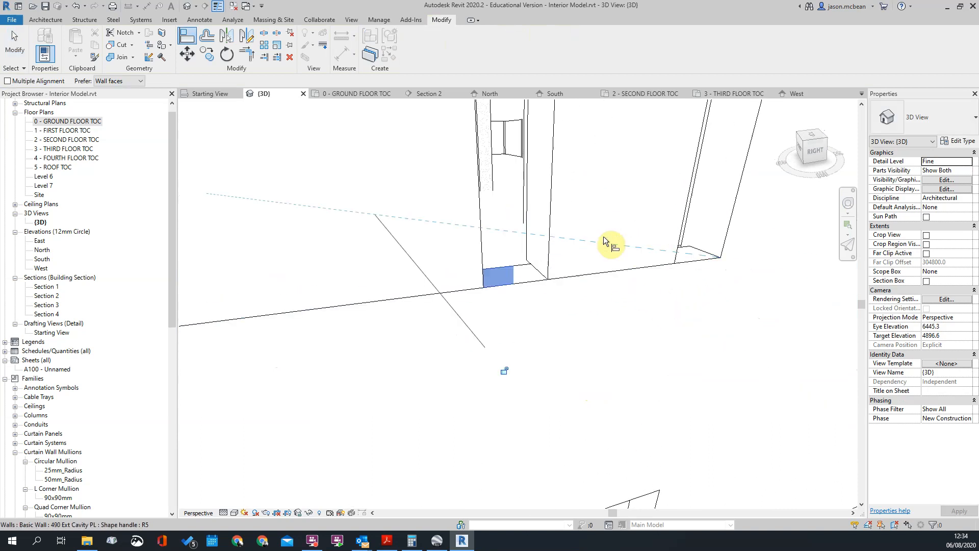
key(Escape)
key(Escape)
Examine the low 375 Ext Cavity PL front wall and the tall corner walls above it in the 3D view
scroll(615, 334, down, 4)
scroll(619, 341, down, 3)
shift+middle_drag(655, 500, 693, 477)
shift+middle_drag(545, 247, 597, 362)
scroll(459, 378, up, 4)
scroll(597, 363, down, 2)
click(351, 352)
shift+middle_drag(463, 372, 513, 371)
shift+middle_drag(427, 377, 396, 380)
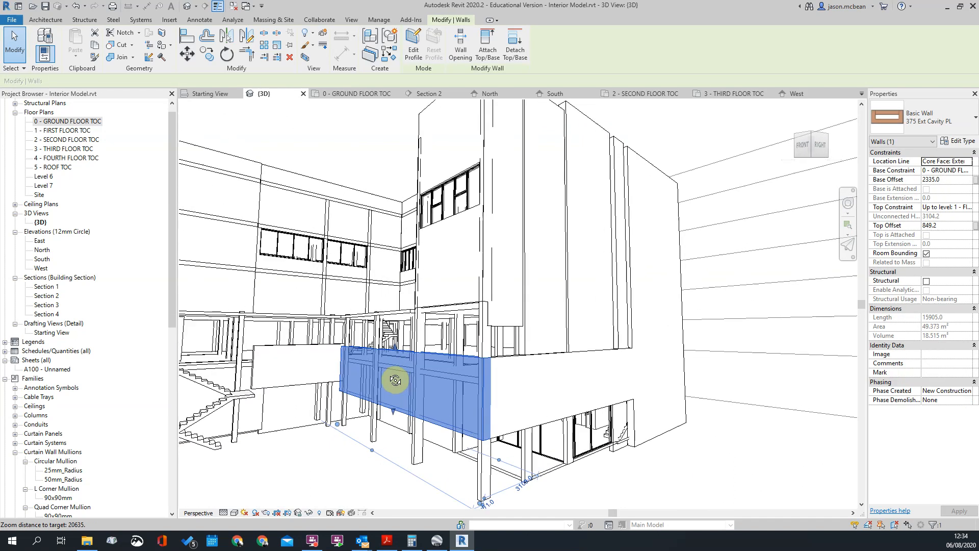
scroll(505, 338, up, 3)
click(505, 339)
scroll(508, 344, down, 3)
shift+middle_drag(552, 347, 517, 424)
Align the base of the tall wall at the front corner with the top face of the low 375 side wall
scroll(517, 425, up, 3)
key(a)
key(l)
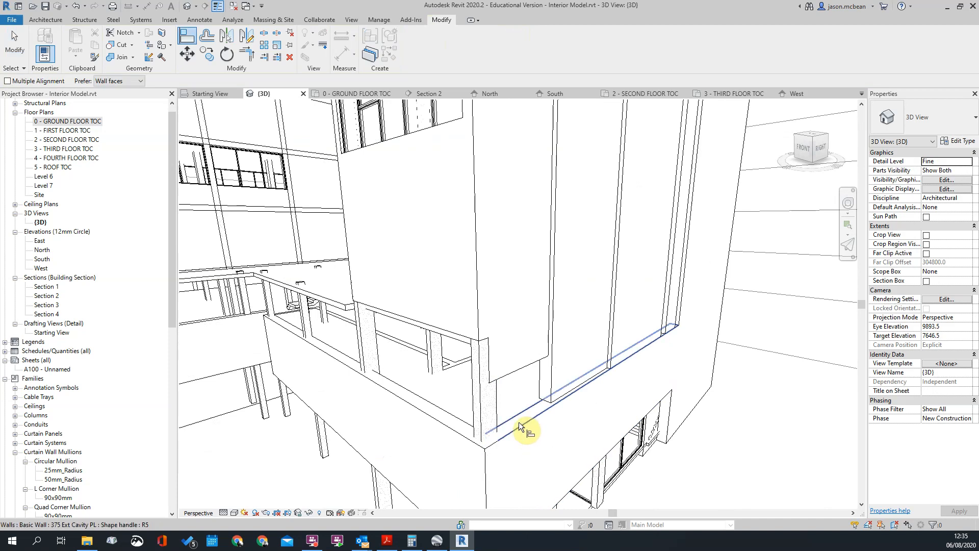
click(519, 425)
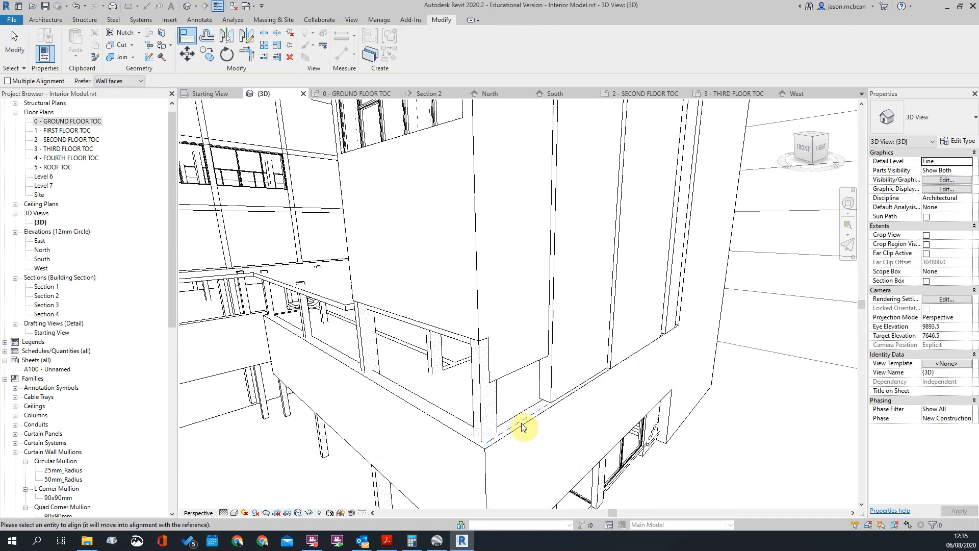
key(Escape)
key(Escape)
key(a)
key(l)
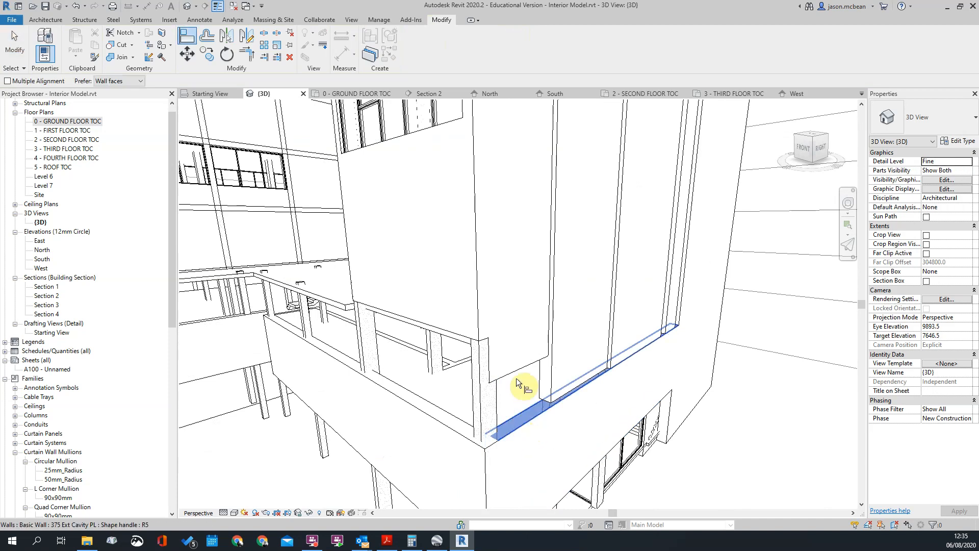
scroll(516, 357, down, 3)
key(Escape)
Examine the junctions between the tall walls and the low 375 side wall from several angles in the 3D view
shift+middle_drag(516, 345, 662, 472)
scroll(576, 341, up, 3)
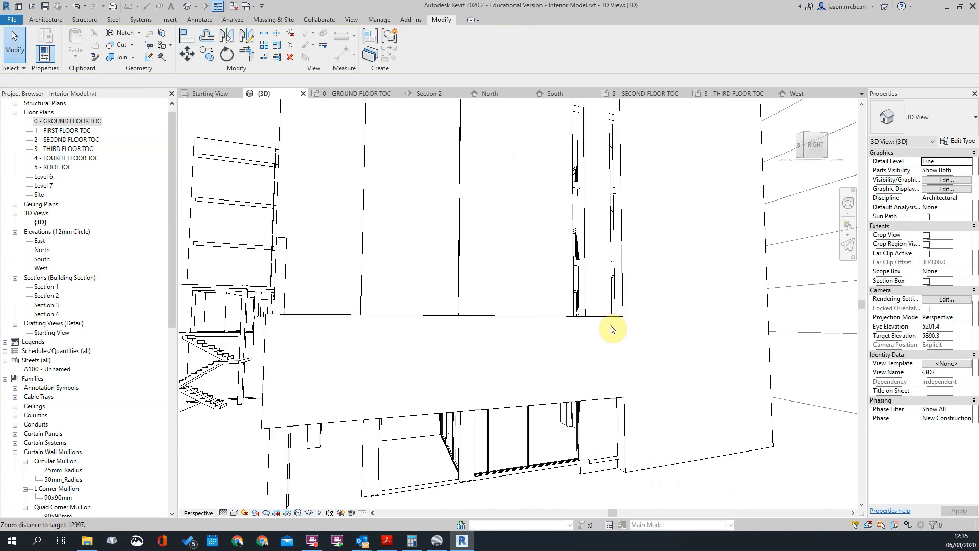
shift+middle_drag(643, 357, 572, 323)
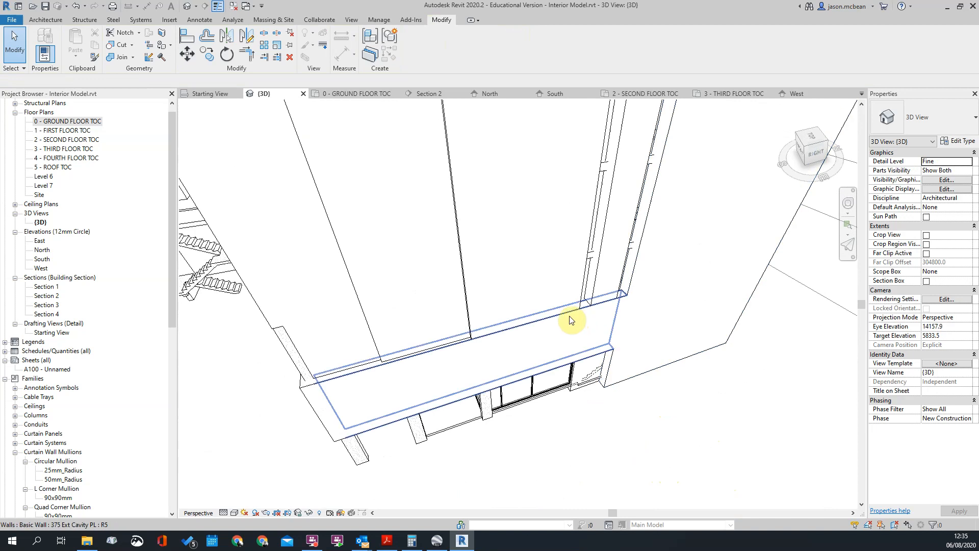
click(572, 323)
scroll(620, 325, up, 3)
scroll(592, 414, down, 1)
shift+middle_drag(596, 414, 631, 466)
scroll(702, 506, down, 1)
click(702, 506)
scroll(632, 466, down, 3)
scroll(427, 474, up, 1)
scroll(426, 325, down, 2)
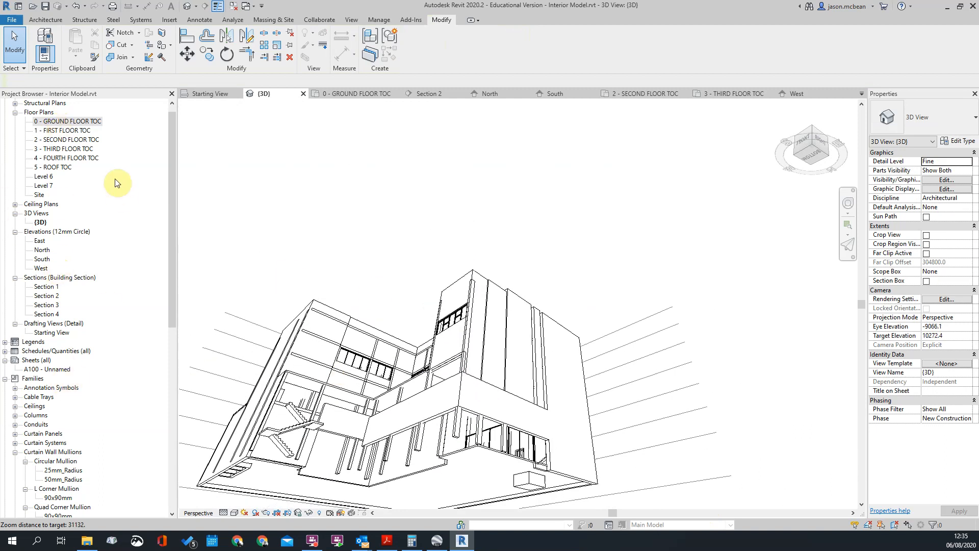
Open the South elevation and compare the low 375 Ext Cavity PL wall with the imported drawing
double_click(67, 121)
scroll(637, 282, down, 6)
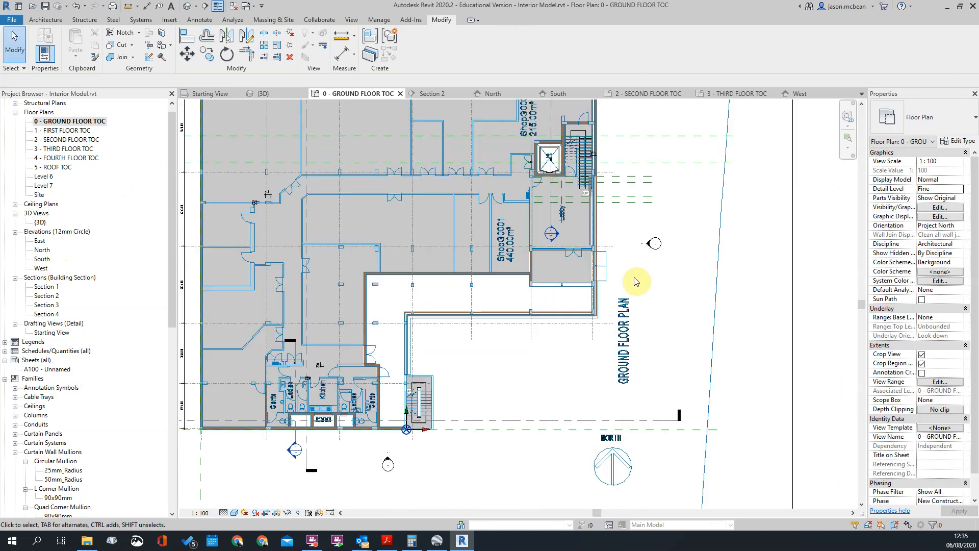
double_click(43, 259)
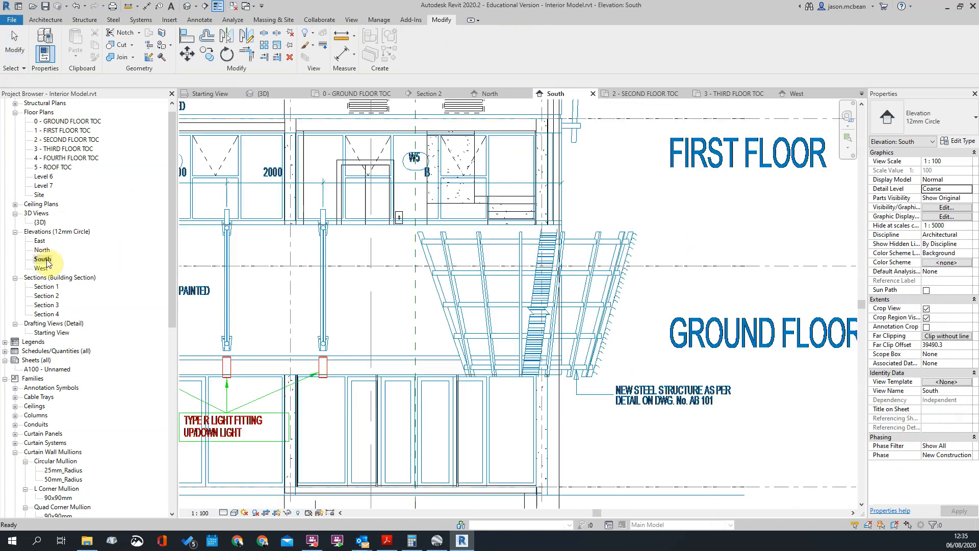
scroll(515, 315, down, 2)
scroll(348, 305, up, 3)
click(389, 264)
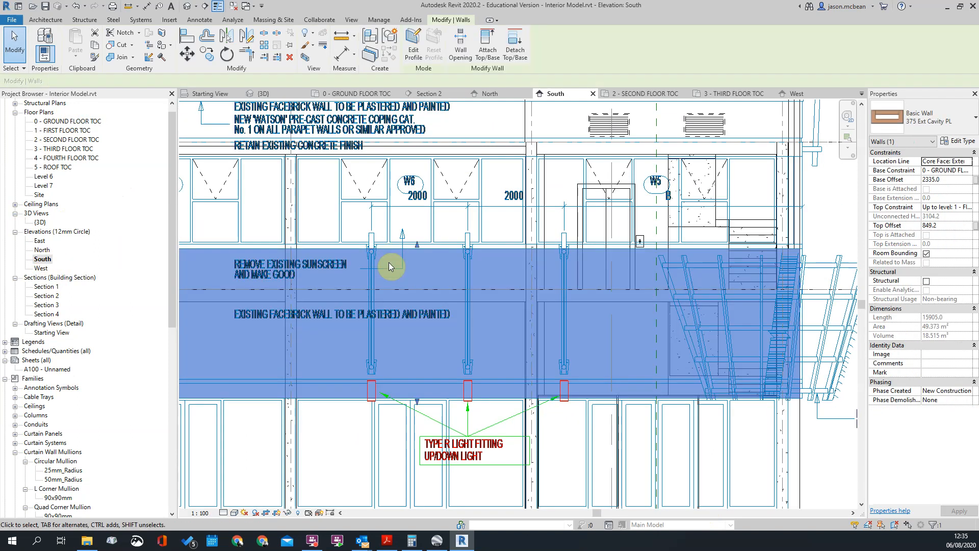
scroll(378, 351, down, 3)
scroll(456, 370, up, 2)
scroll(449, 362, down, 3)
click(645, 371)
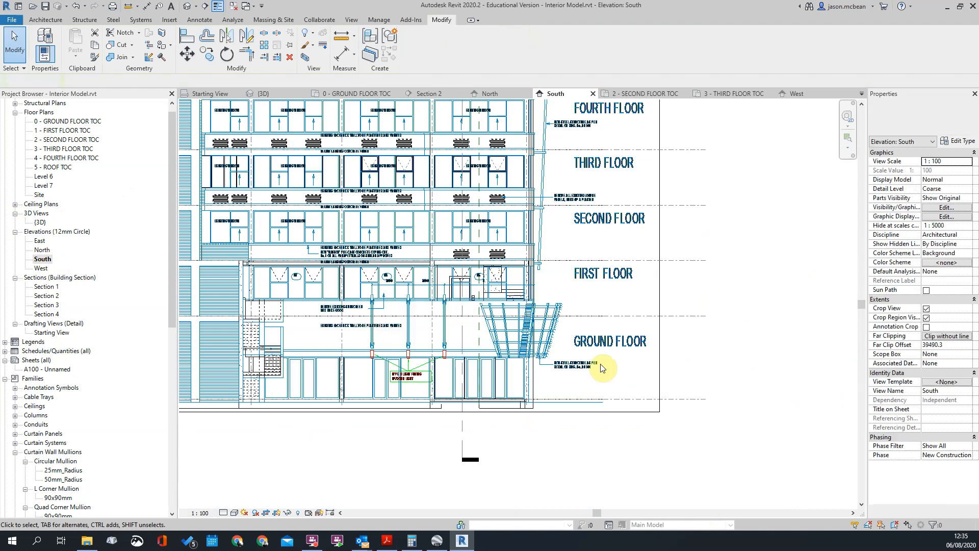
Temporarily hide the imported J1544-RC-03 lighting elevations drawing in the South elevation
click(629, 280)
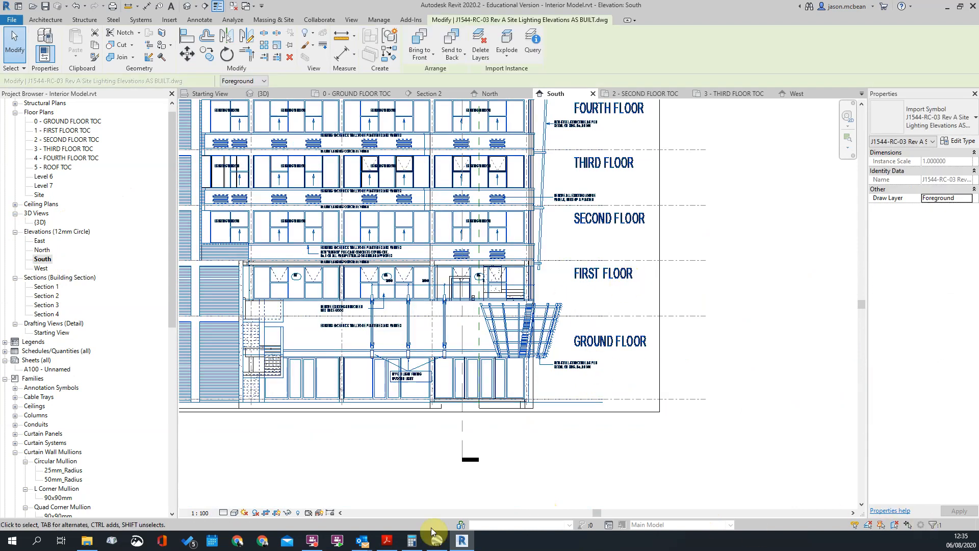
click(288, 512)
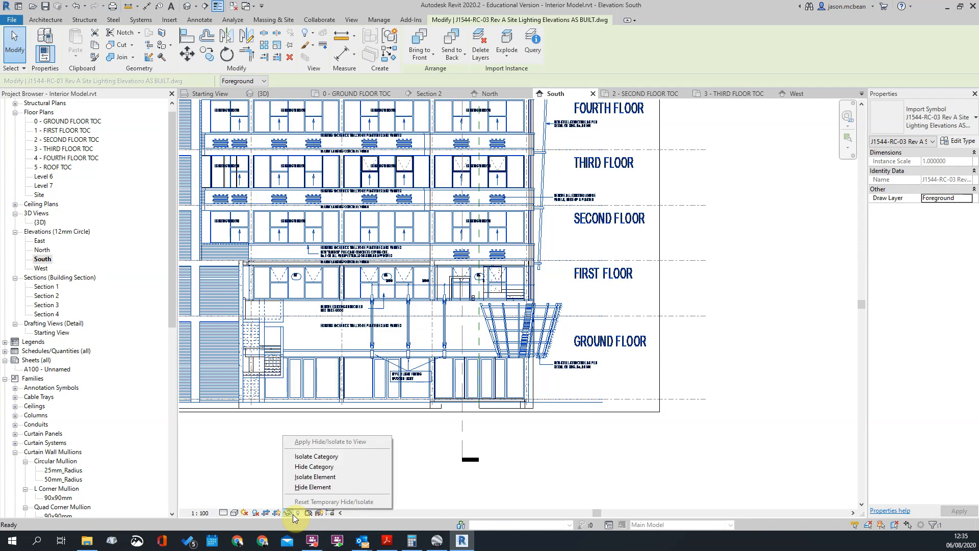
click(308, 487)
scroll(567, 390, up, 2)
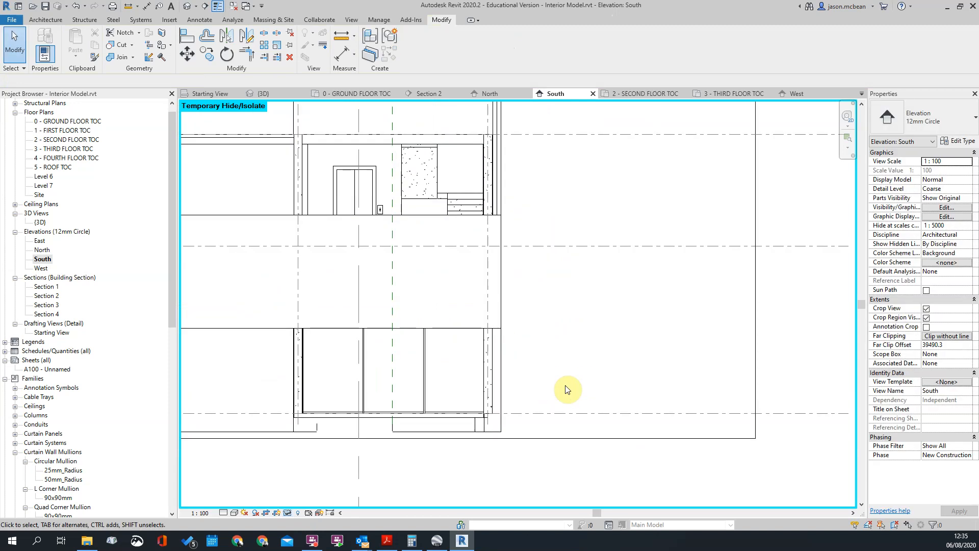
key(d)
key(i)
scroll(448, 309, up, 2)
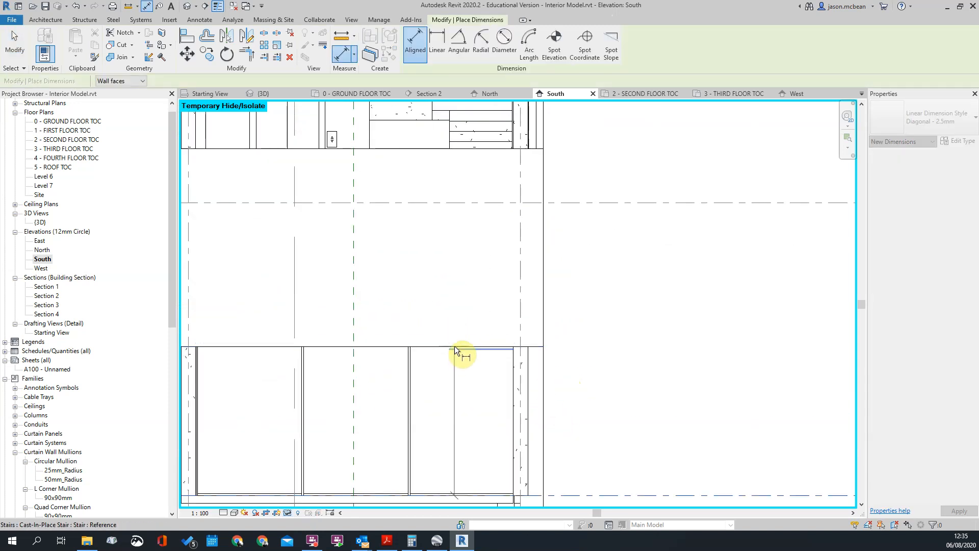
click(454, 346)
scroll(656, 369, down, 3)
key(Escape)
key(Escape)
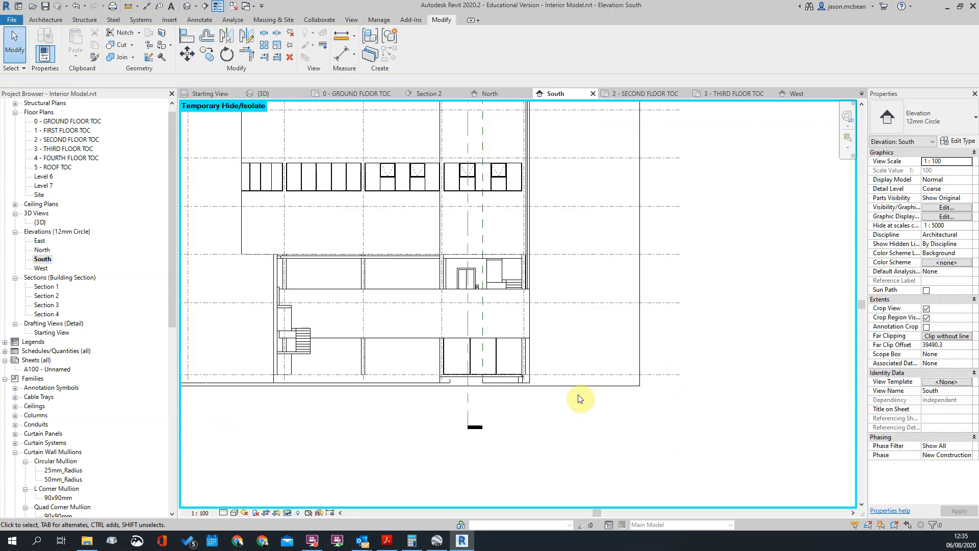
Dimension from the ground floor level to the low front wall's bottom and top edges, placing the dimension string beside the building
key(d)
key(i)
click(584, 375)
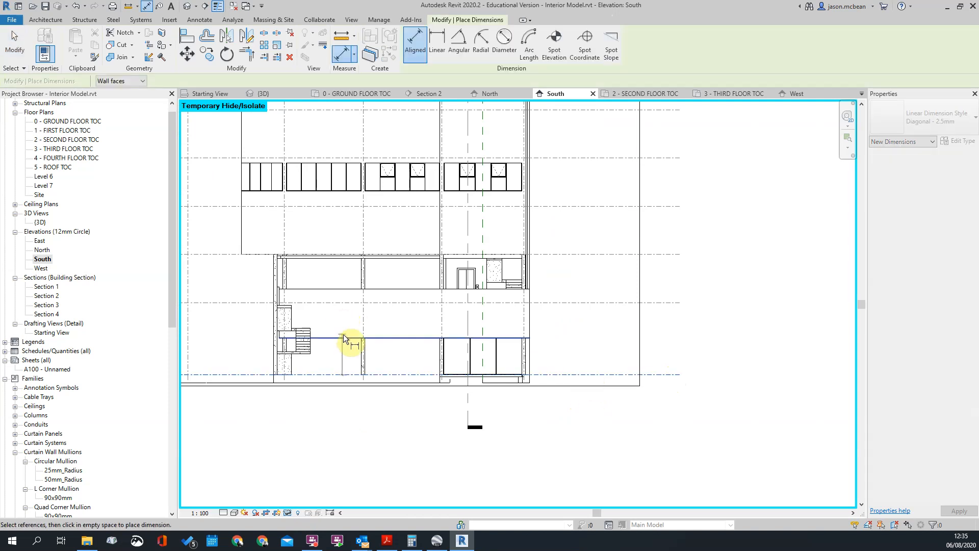
click(344, 336)
click(351, 289)
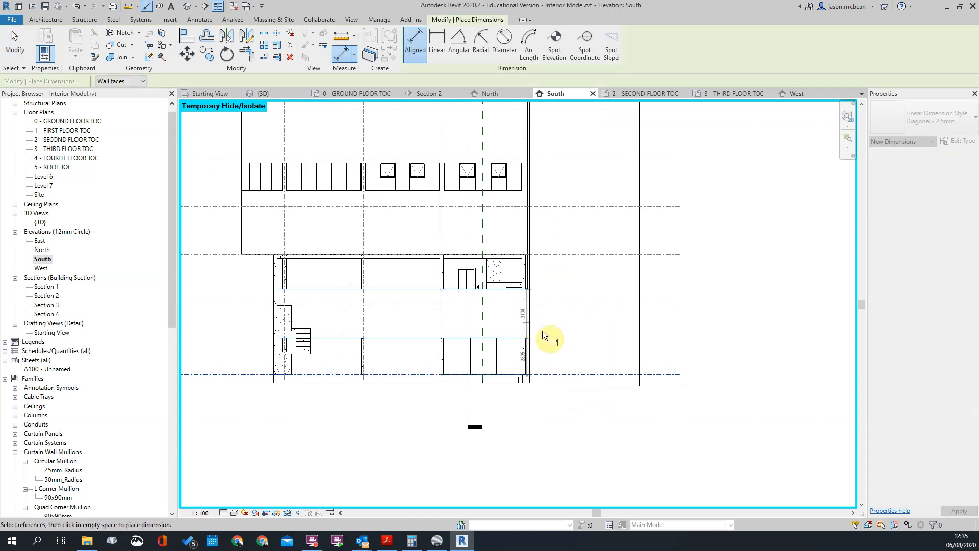
click(556, 349)
scroll(564, 369, up, 5)
key(Escape)
key(Escape)
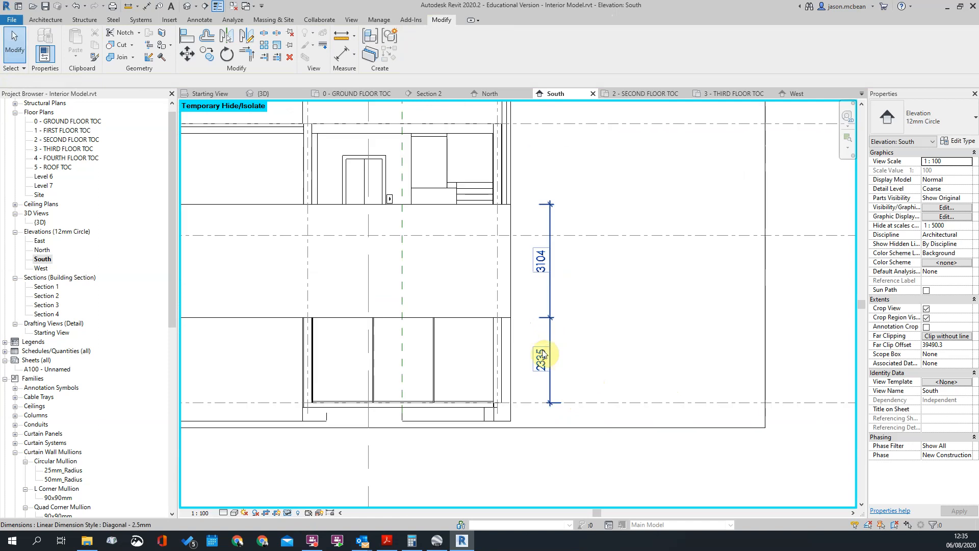
scroll(657, 310, down, 3)
click(389, 308)
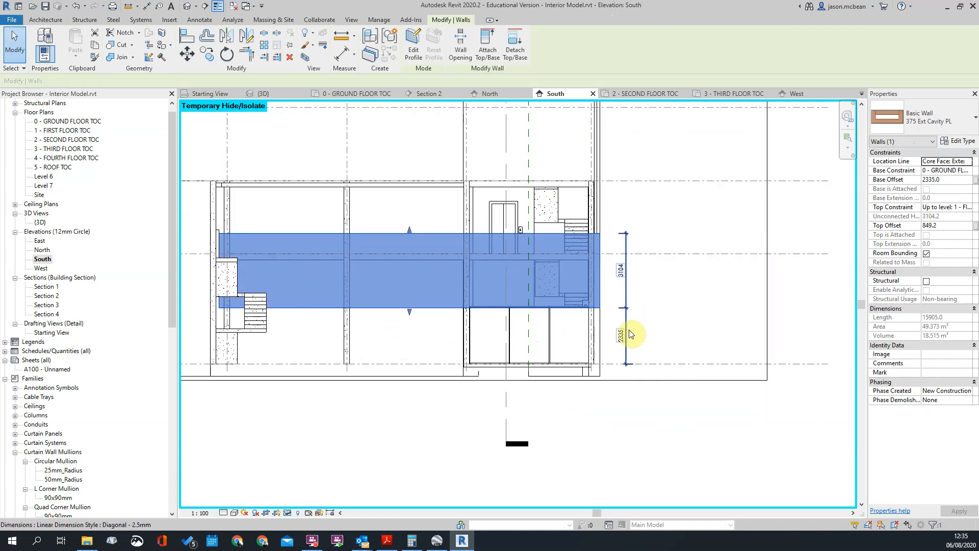
scroll(626, 357, up, 3)
key(Escape)
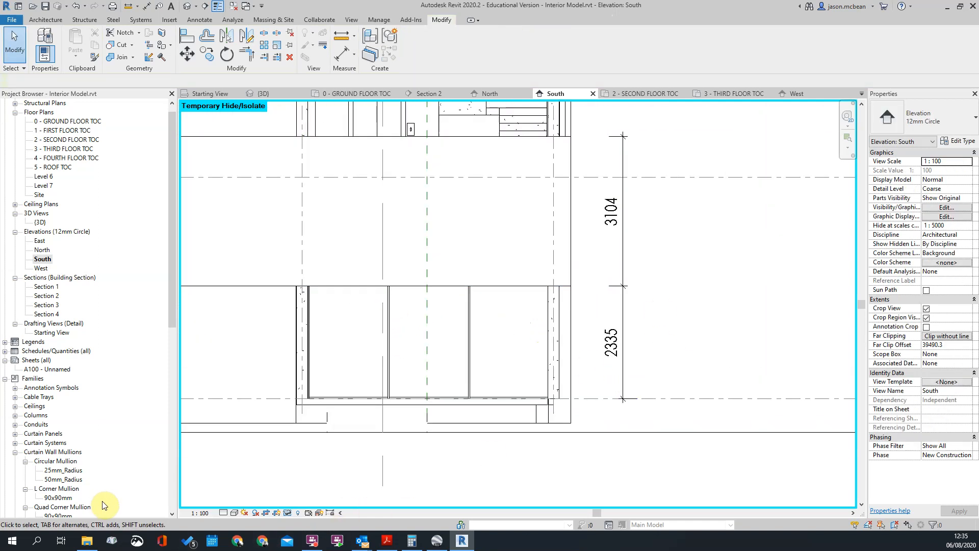
Switch to Calculator and divide the 2400 mm height by the 85 mm brick course
click(6, 545)
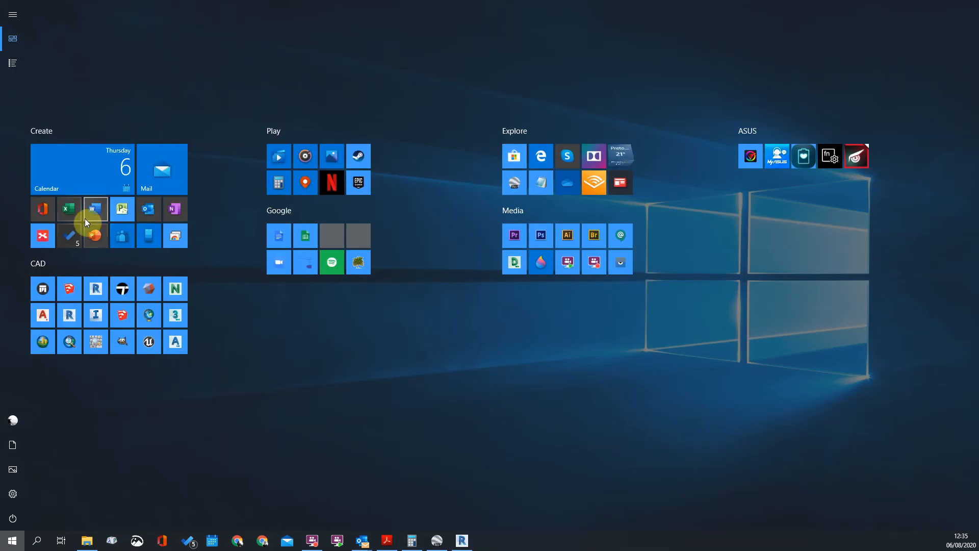
click(283, 188)
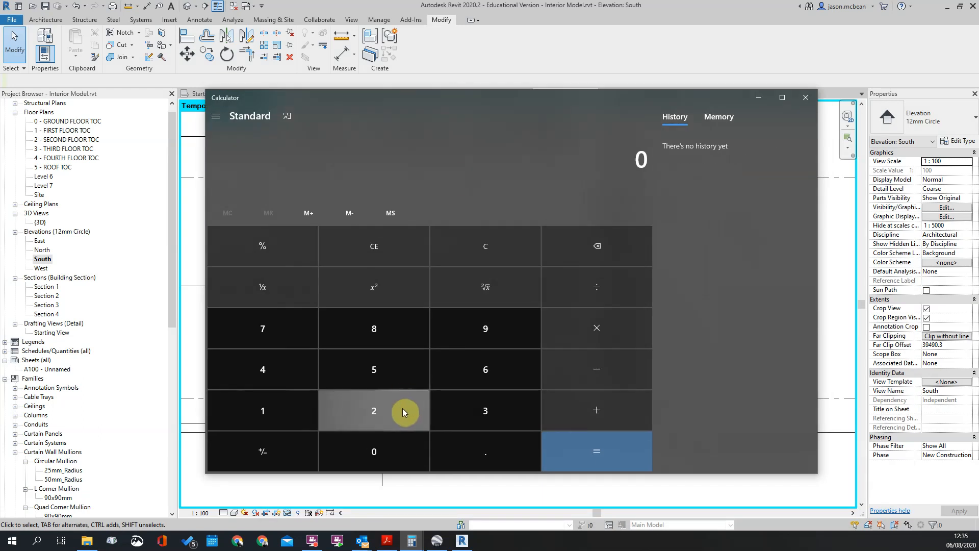
click(401, 408)
click(263, 370)
click(370, 453)
click(371, 453)
click(606, 288)
click(375, 328)
click(375, 367)
click(603, 452)
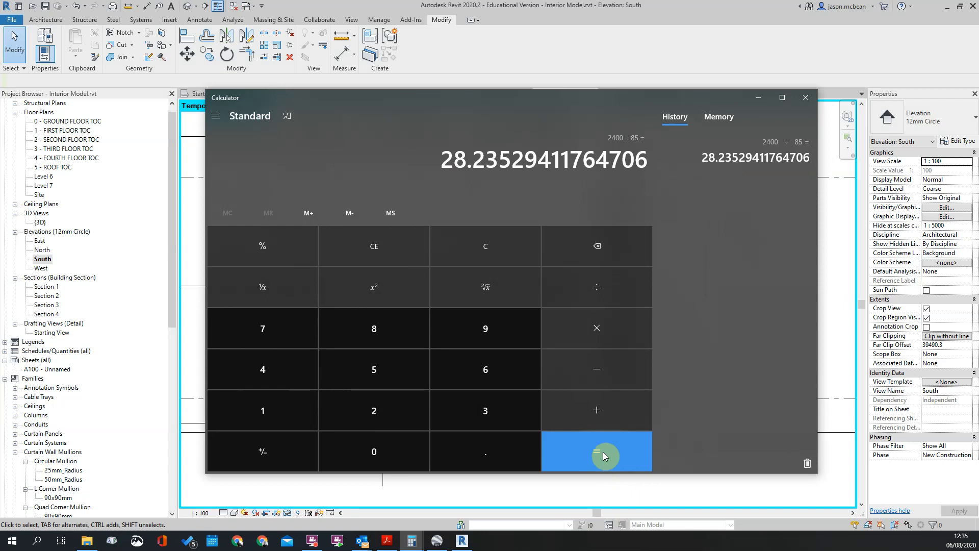
Clear the calculator and multiply 28 courses by 85
click(489, 253)
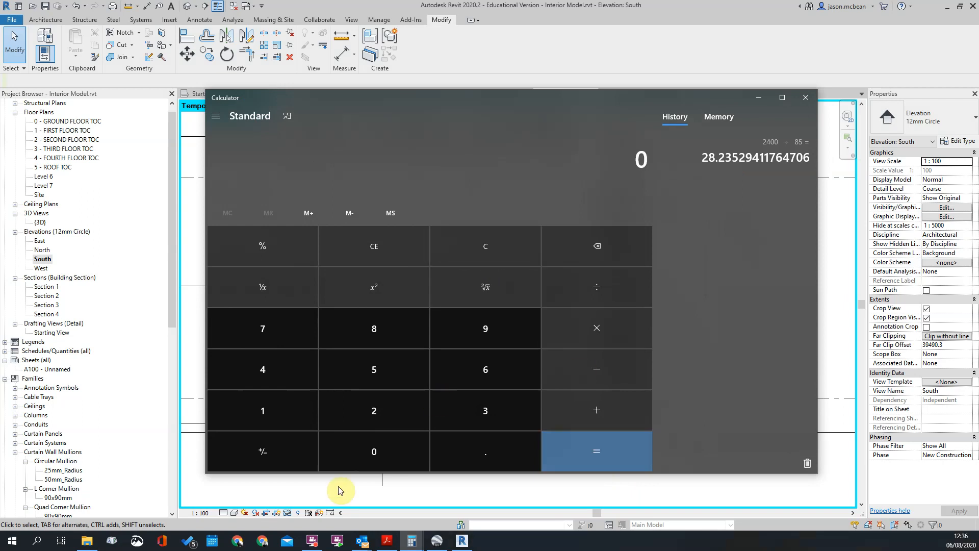
click(376, 412)
click(380, 332)
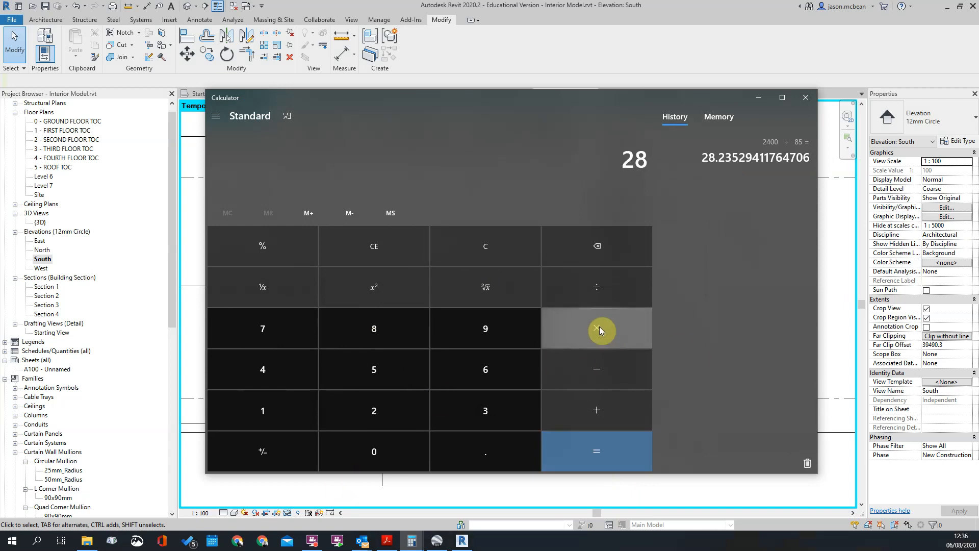
click(365, 336)
click(368, 363)
click(605, 453)
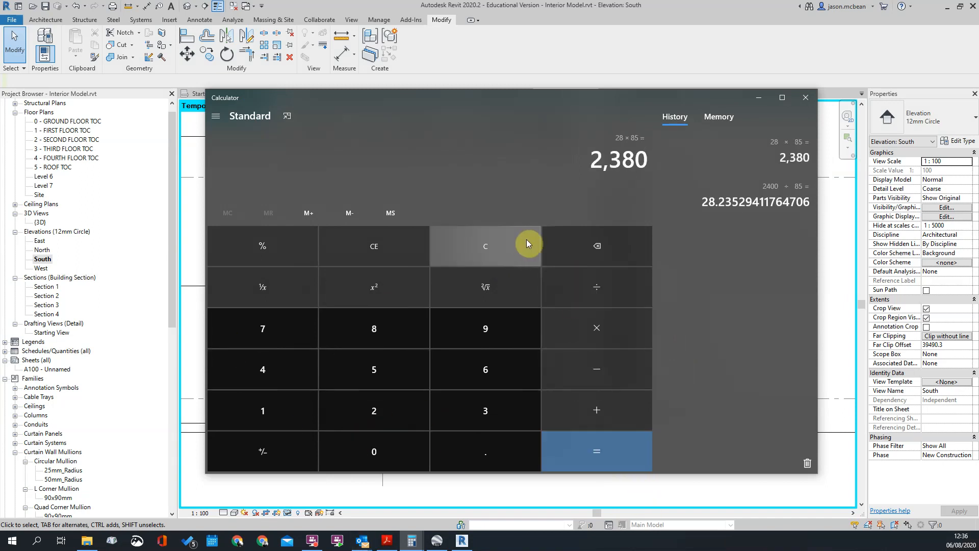
Clear the calculation, multiply 29 courses by 85, and close Calculator to return to the South elevation in Revit
click(507, 240)
click(378, 418)
click(482, 314)
click(641, 346)
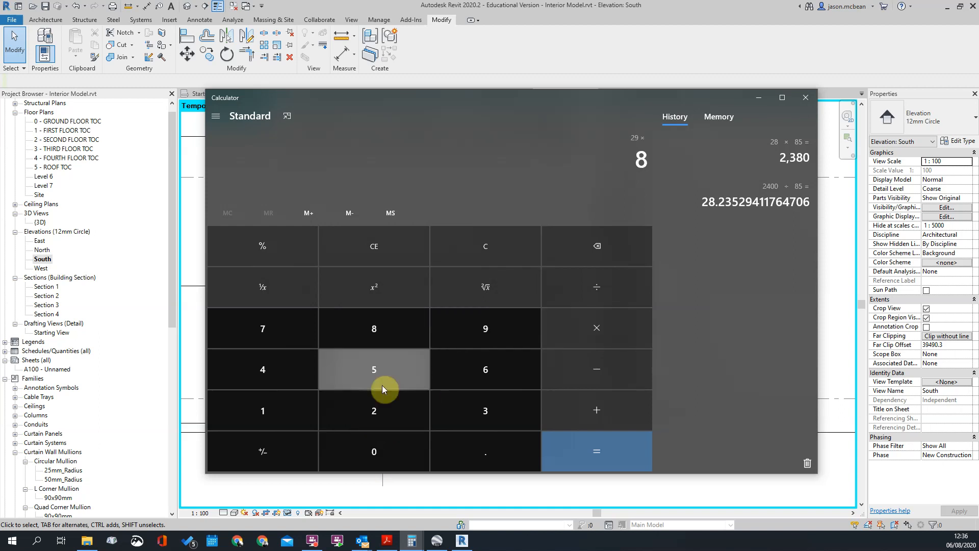
click(374, 369)
click(614, 448)
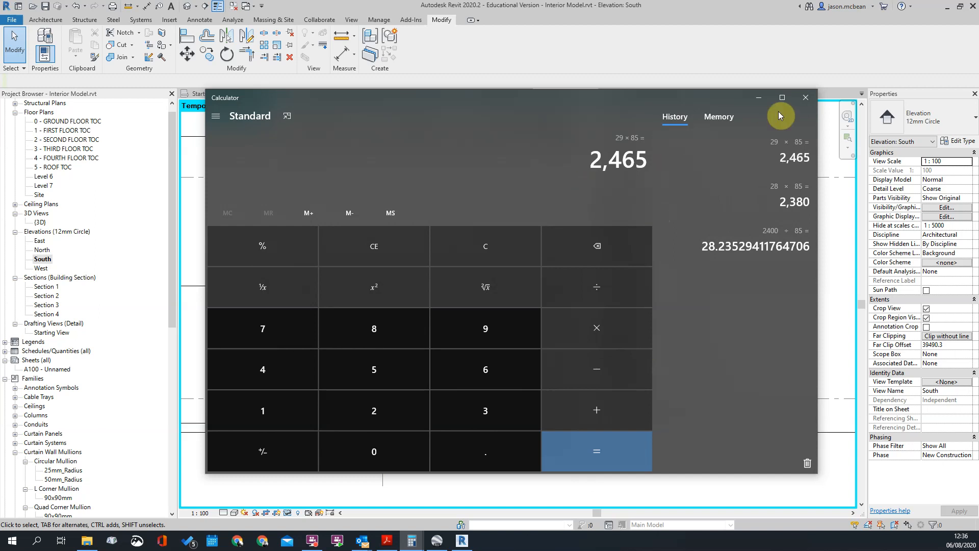
click(805, 97)
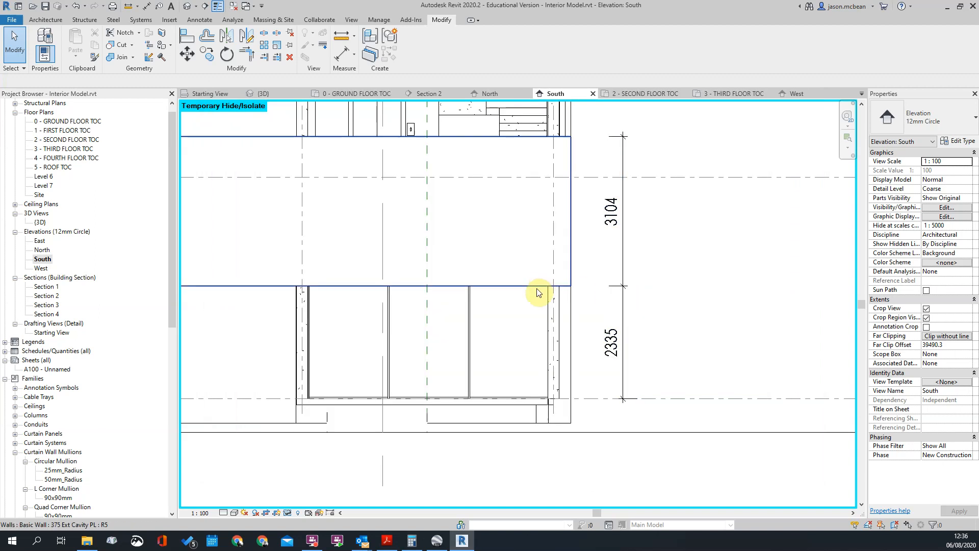
Set the dimension from the ground floor level to the low front wall's bottom edge to =29*85 (2465 mm)
click(407, 292)
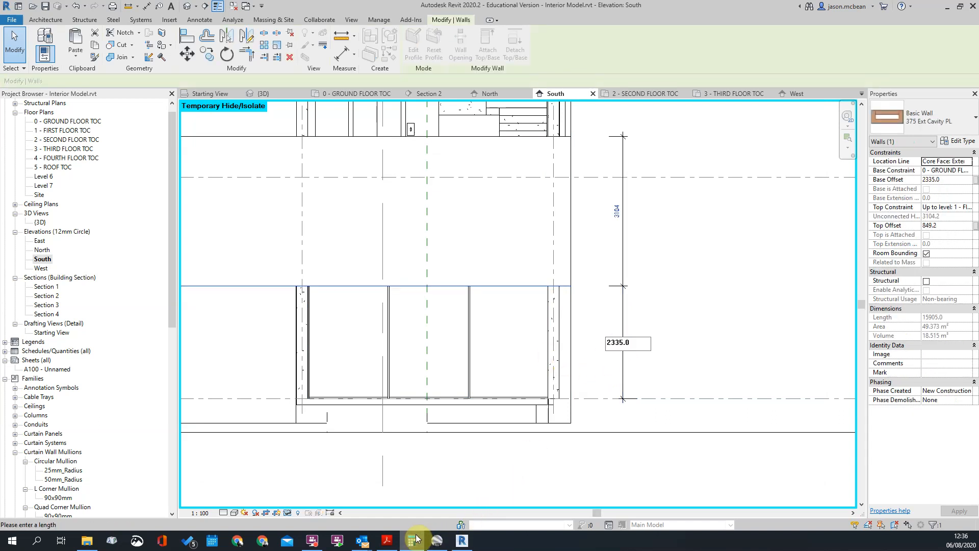
text(=29*)
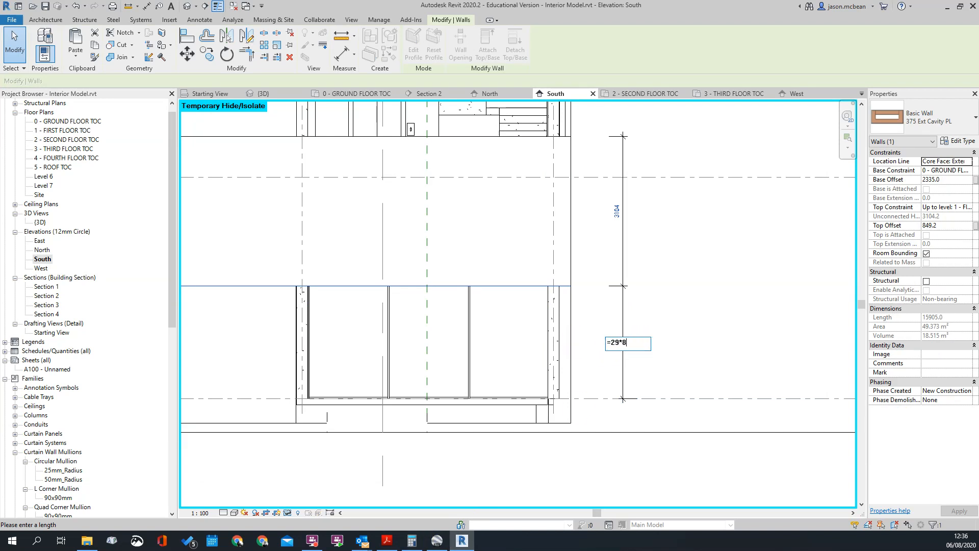
text(85)
key(Return)
scroll(628, 290, down, 2)
scroll(559, 195, up, 2)
scroll(663, 318, up, 3)
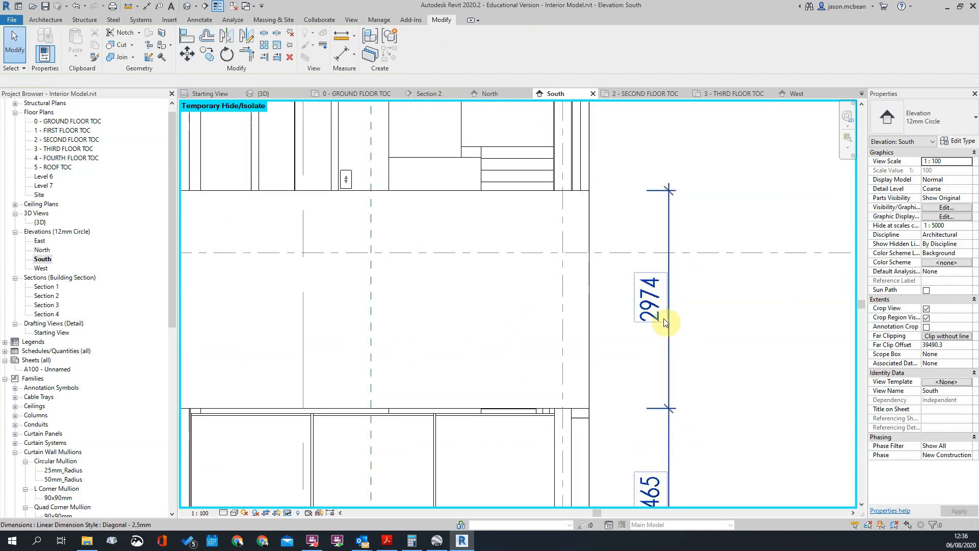
Set the low front wall's height dimension to =35*85 (2975 mm) by moving its top edge
scroll(637, 242, down, 3)
click(557, 212)
scroll(640, 221, up, 2)
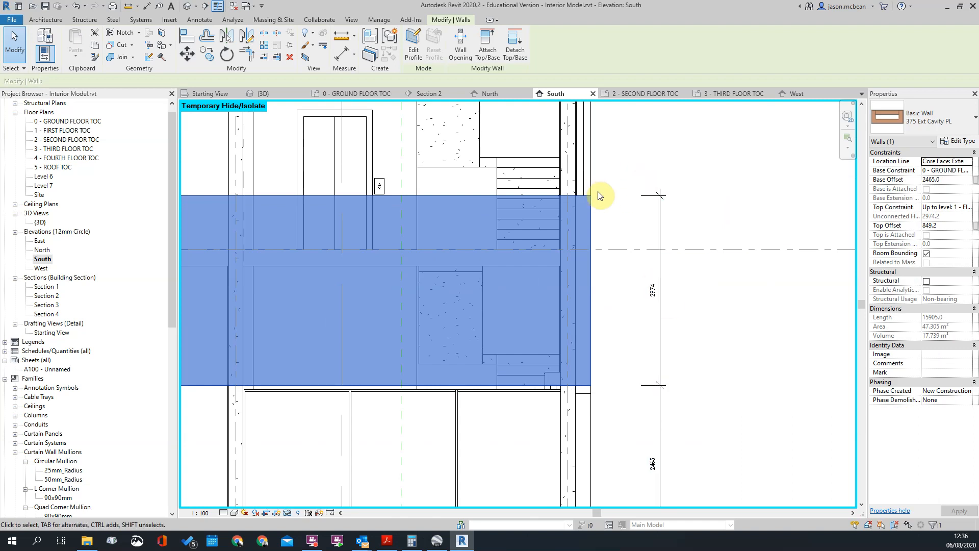
scroll(592, 192, down, 2)
click(622, 311)
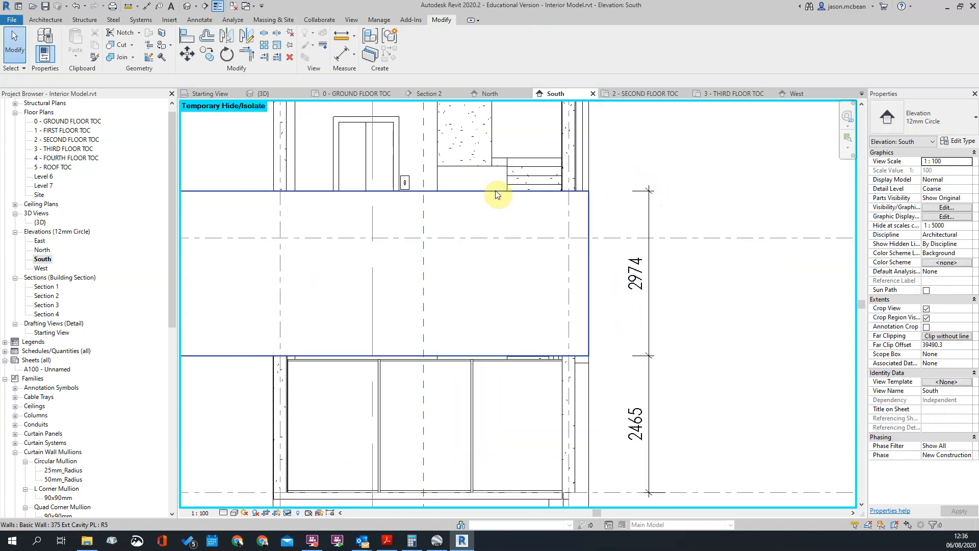
scroll(639, 280, down, 1)
scroll(639, 280, up, 2)
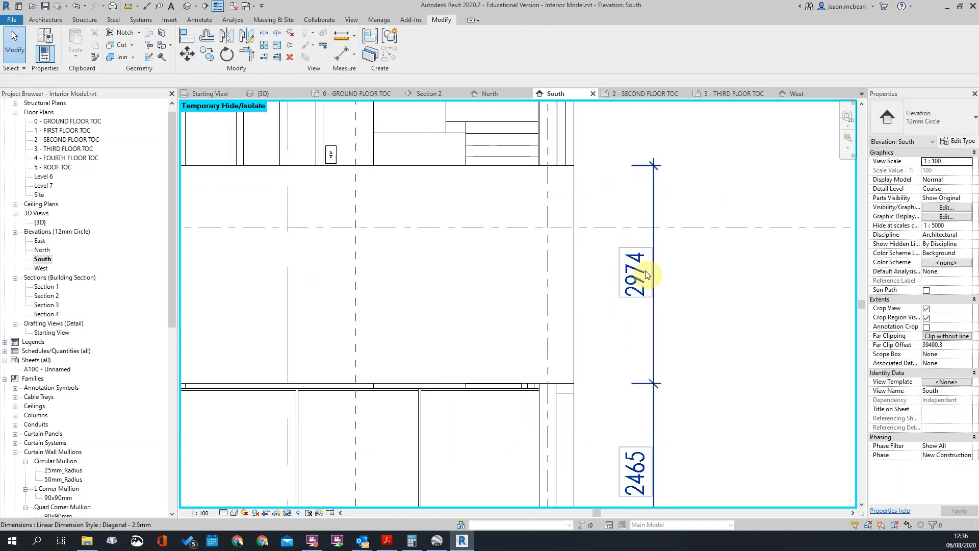
scroll(647, 274, down, 1)
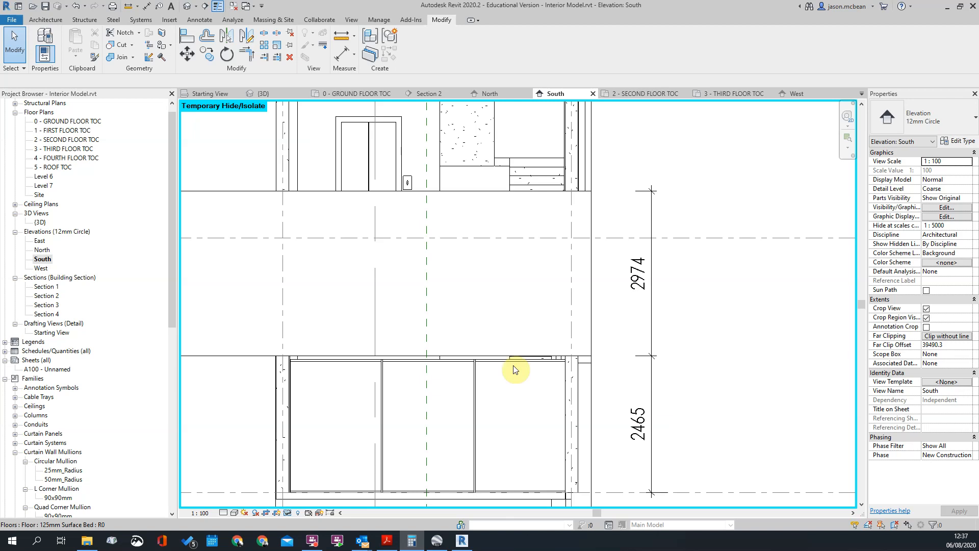
click(531, 193)
click(644, 275)
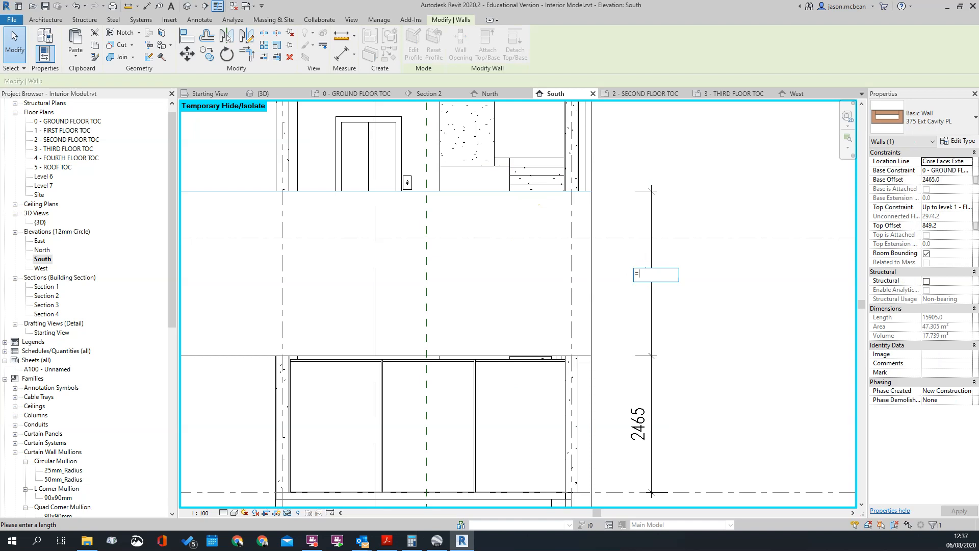
text(=35*85)
key(Return)
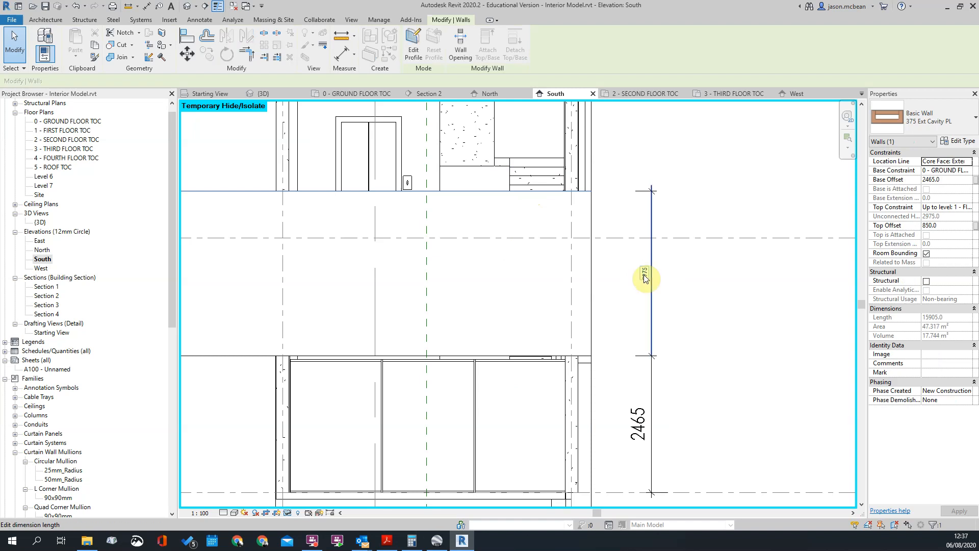
key(Escape)
Reset the temporary hide in the South elevation to bring back the imported lighting elevations drawing
scroll(630, 270, down, 2)
scroll(630, 270, up, 2)
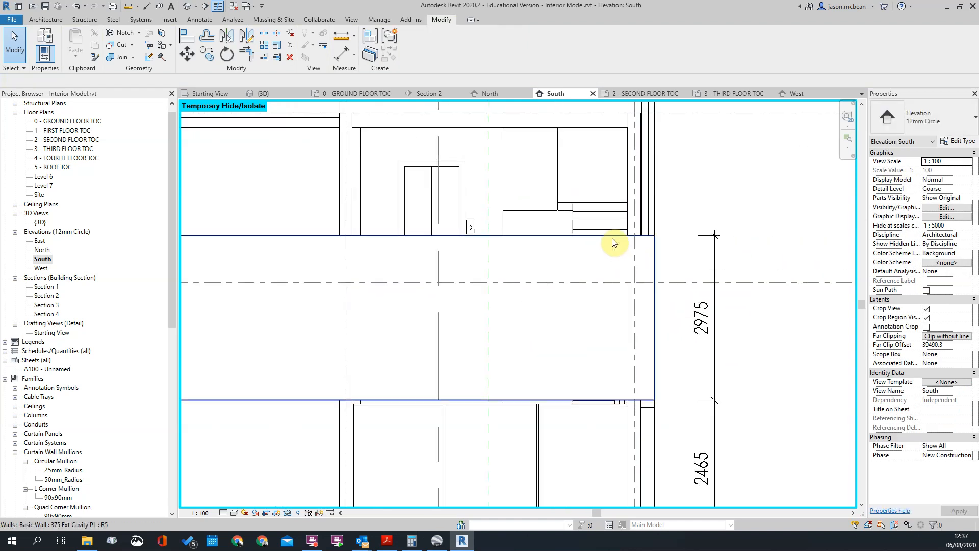
click(612, 238)
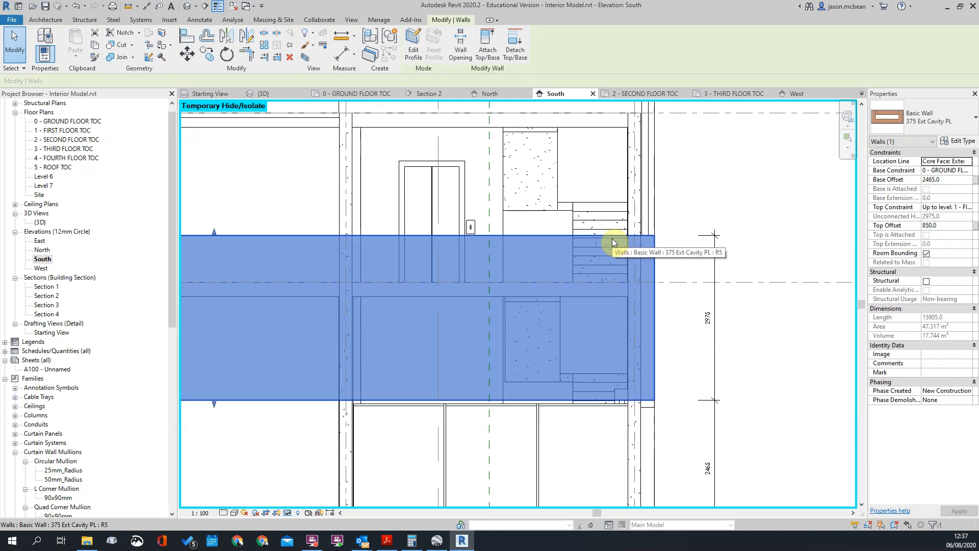
key(Escape)
scroll(678, 296, down, 3)
scroll(665, 316, up, 3)
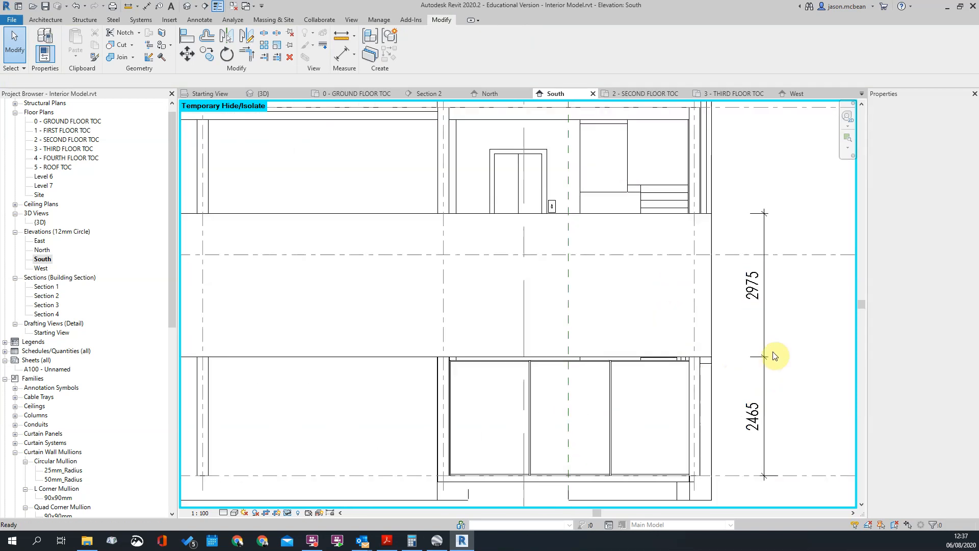
scroll(735, 362, down, 2)
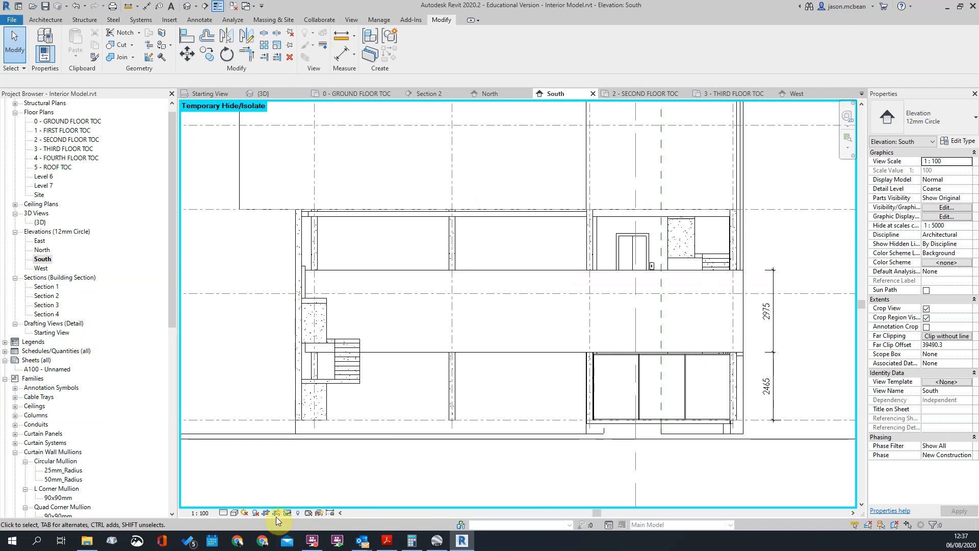
click(289, 512)
click(327, 502)
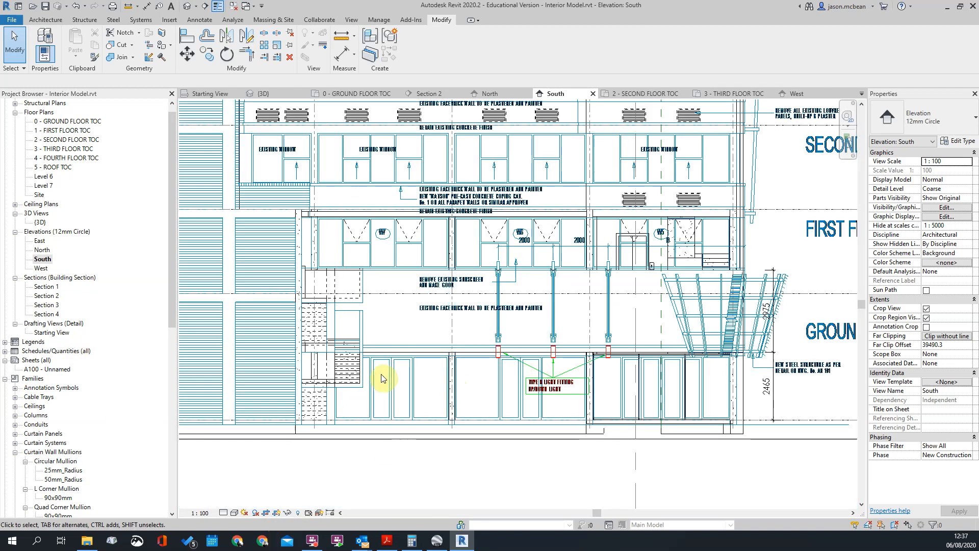
Compare the low front wall's bottom edge with the imported drawing around the ground floor windows and corner steel structure
scroll(439, 364, up, 3)
scroll(663, 342, up, 4)
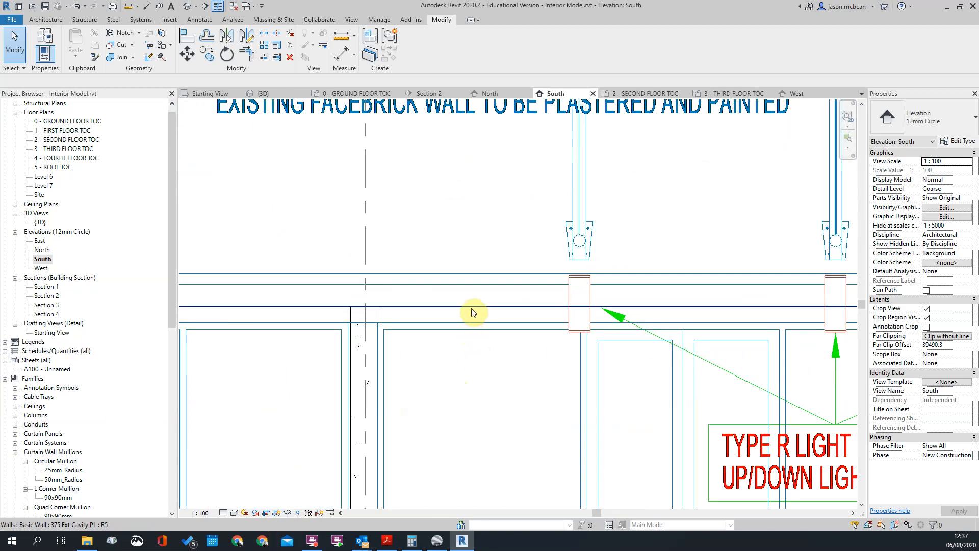
click(466, 309)
scroll(466, 309, down, 5)
scroll(649, 350, up, 2)
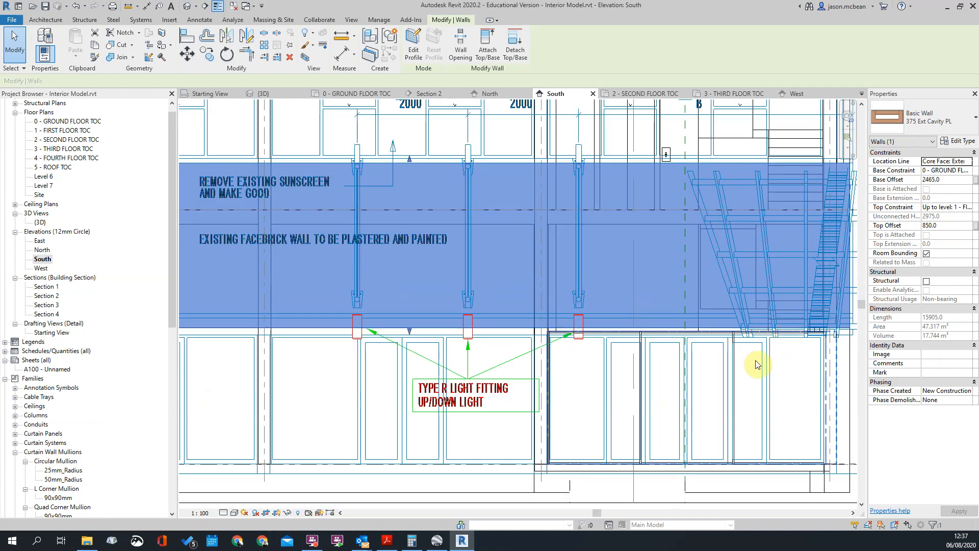
scroll(533, 359, down, 3)
click(720, 270)
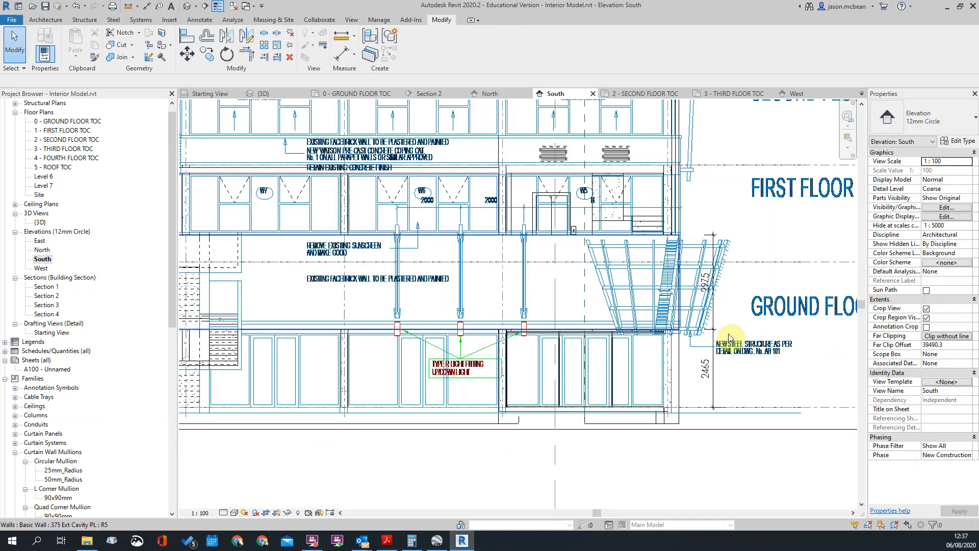
scroll(726, 327, up, 1)
scroll(726, 327, up, 2)
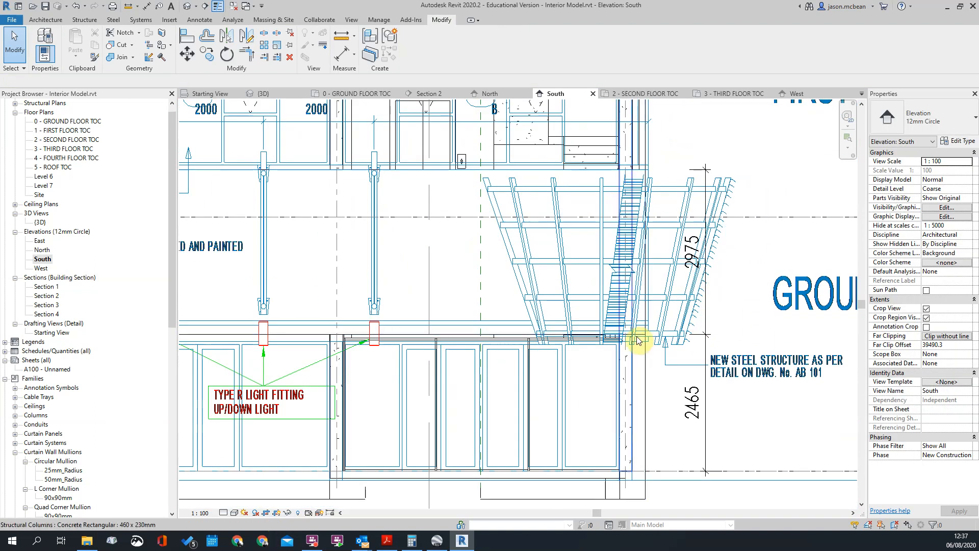
Temporarily hide the imported J1544-RC-03 lighting elevations drawing again in the South elevation
click(668, 274)
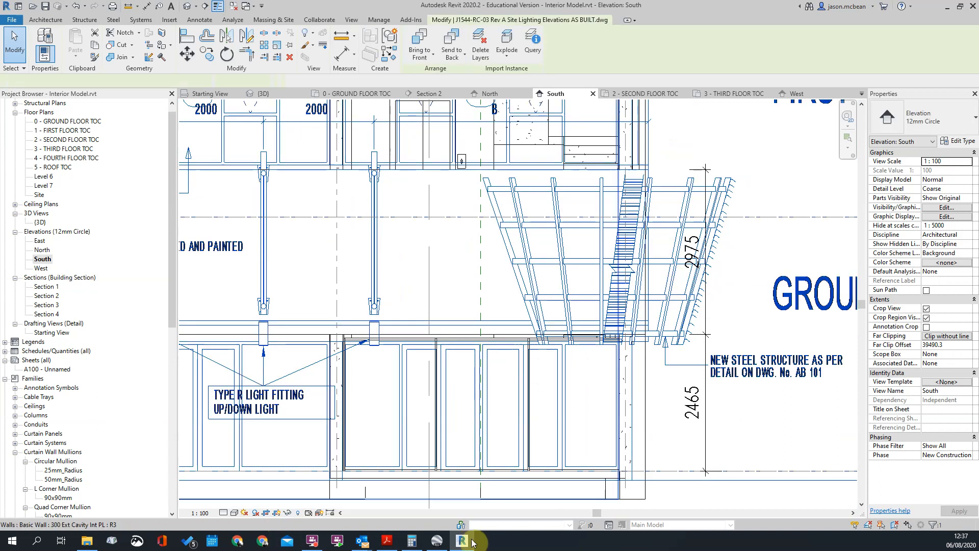
scroll(607, 329, down, 5)
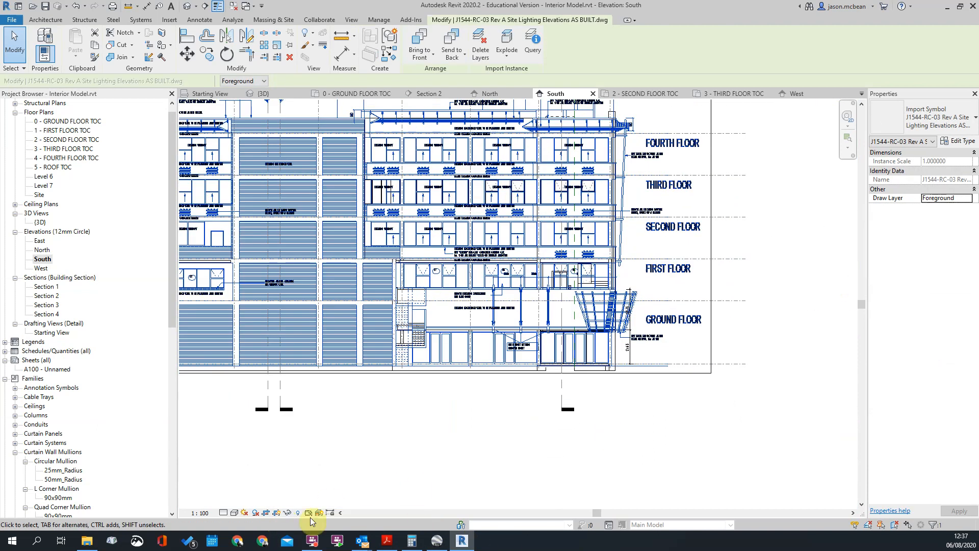
click(288, 513)
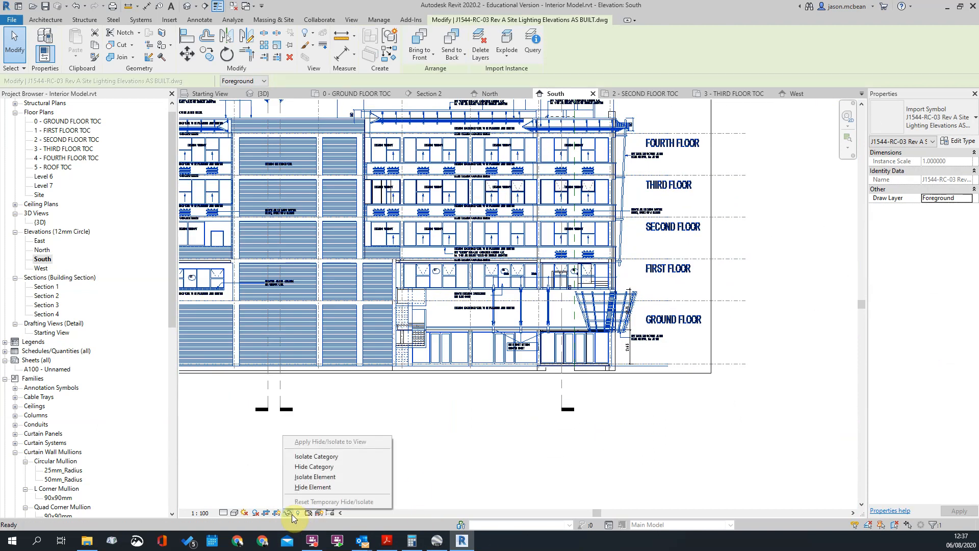
click(306, 487)
scroll(595, 326, up, 3)
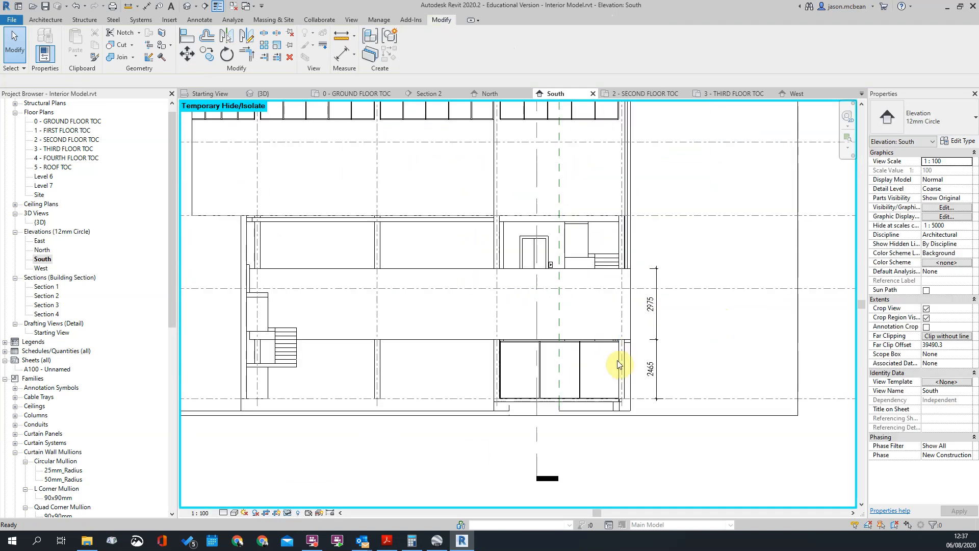
Set the dimension from the ground floor level to the low front wall's bottom edge to 2380 mm
click(472, 344)
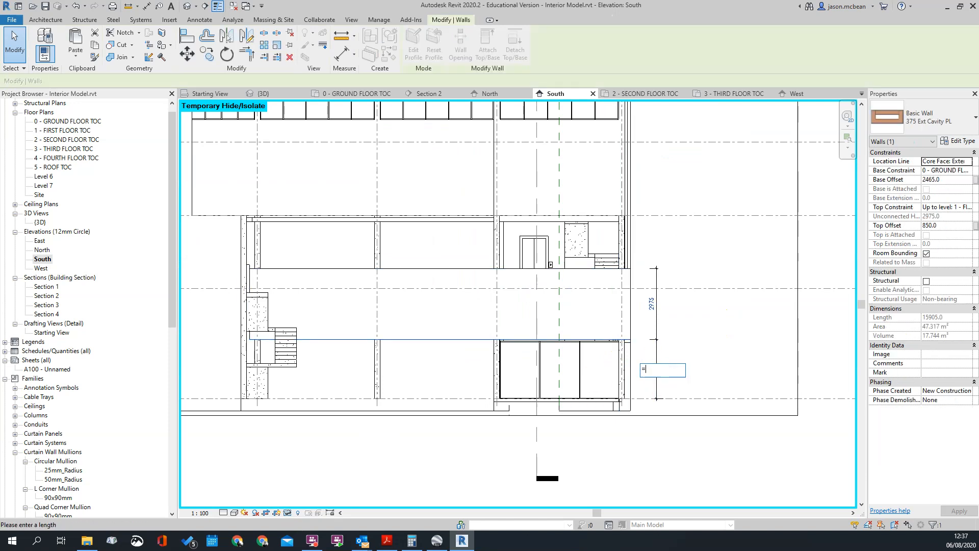
key(Return)
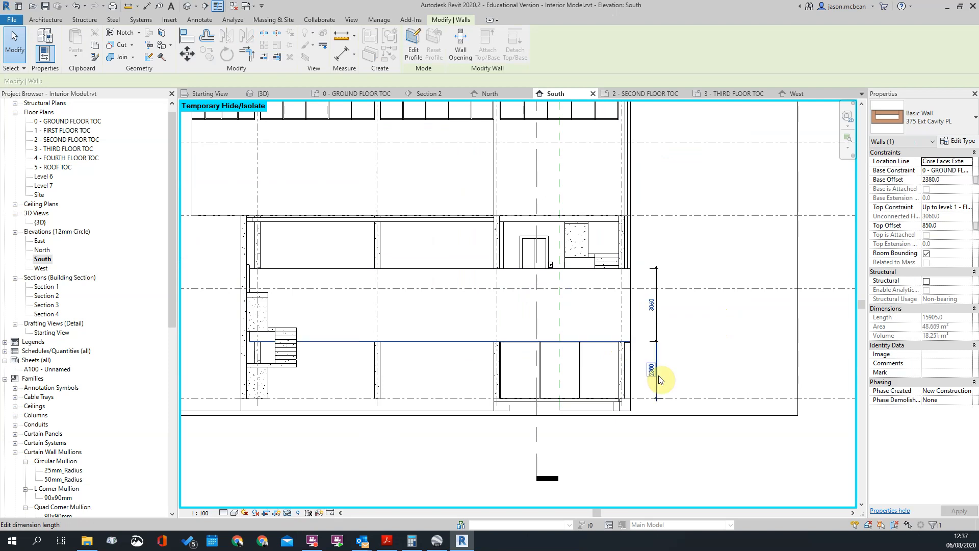
key(Escape)
Examine the low front wall's extent and its relation to the stairs and columns across the South elevation
scroll(662, 376, up, 4)
scroll(644, 348, down, 3)
scroll(661, 189, up, 3)
scroll(675, 295, down, 3)
middle_drag(647, 239, 776, 242)
scroll(756, 295, down, 3)
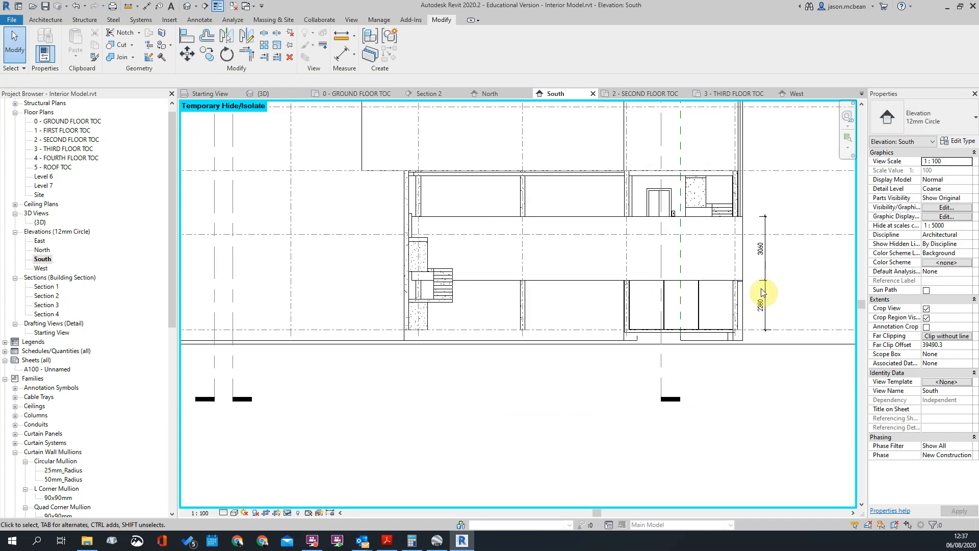
middle_drag(758, 287, 725, 249)
scroll(480, 206, up, 3)
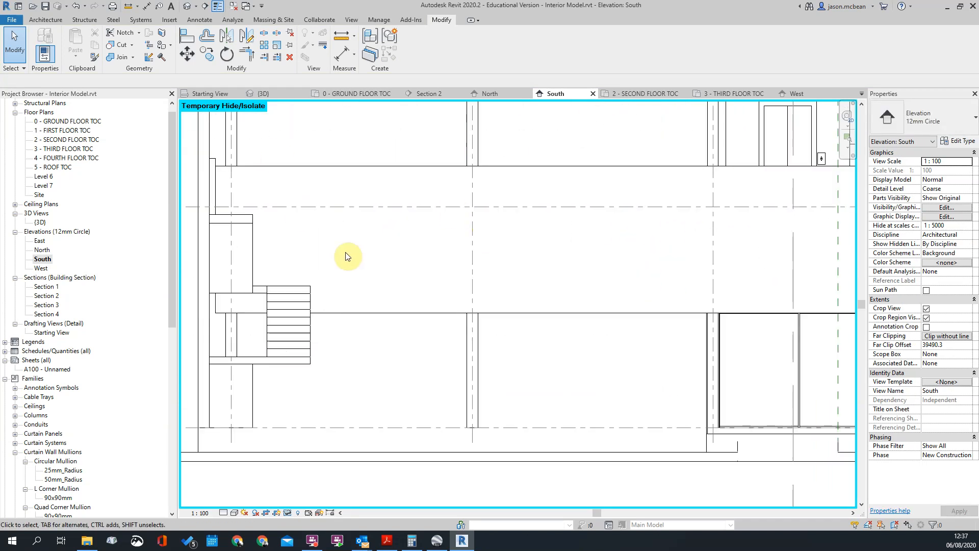
scroll(347, 255, down, 4)
middle_drag(543, 305, 485, 277)
click(451, 258)
key(Escape)
scroll(671, 251, down, 5)
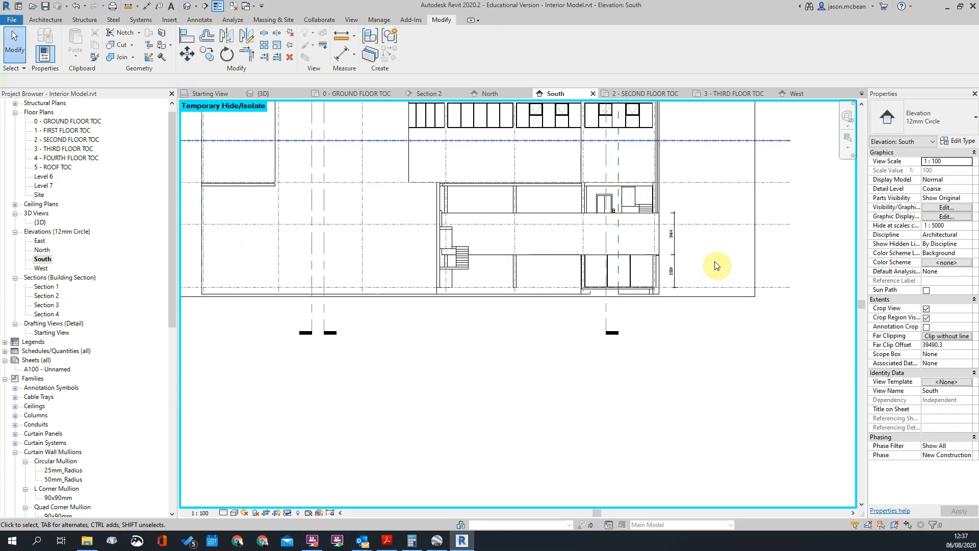
Open the 3D view and match the adjoining low side wall's type to the low front wall at the corner
click(188, 6)
shift+middle_drag(378, 182, 478, 398)
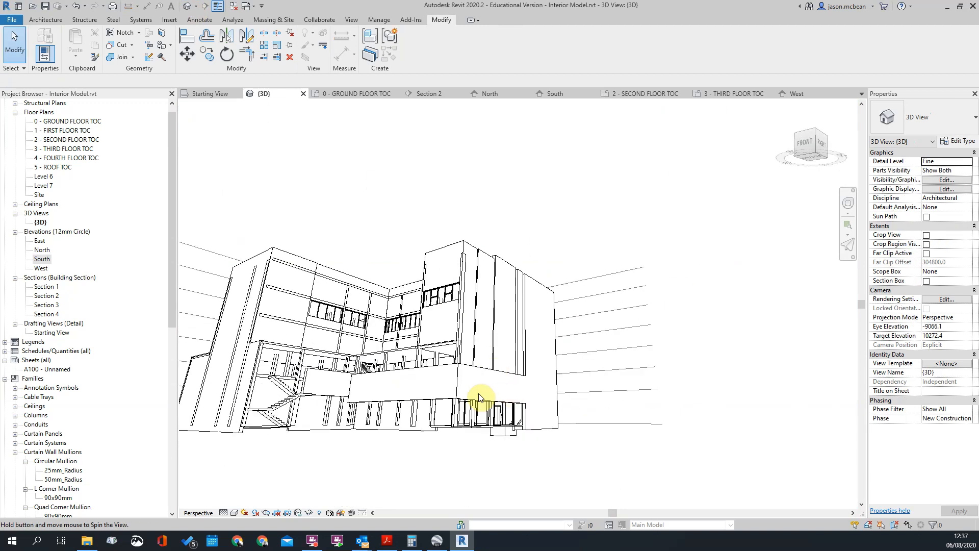
scroll(413, 324, up, 5)
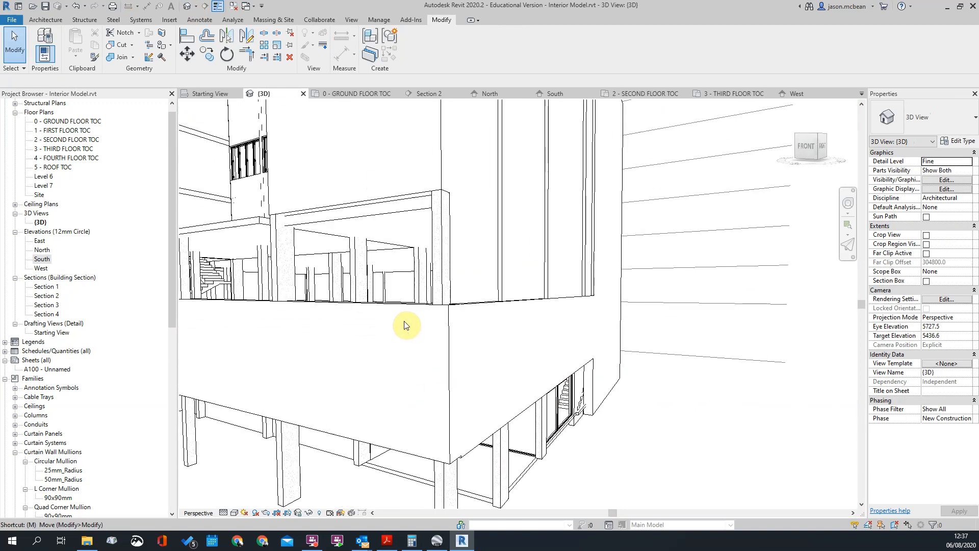
key(m)
key(a)
click(414, 314)
click(472, 305)
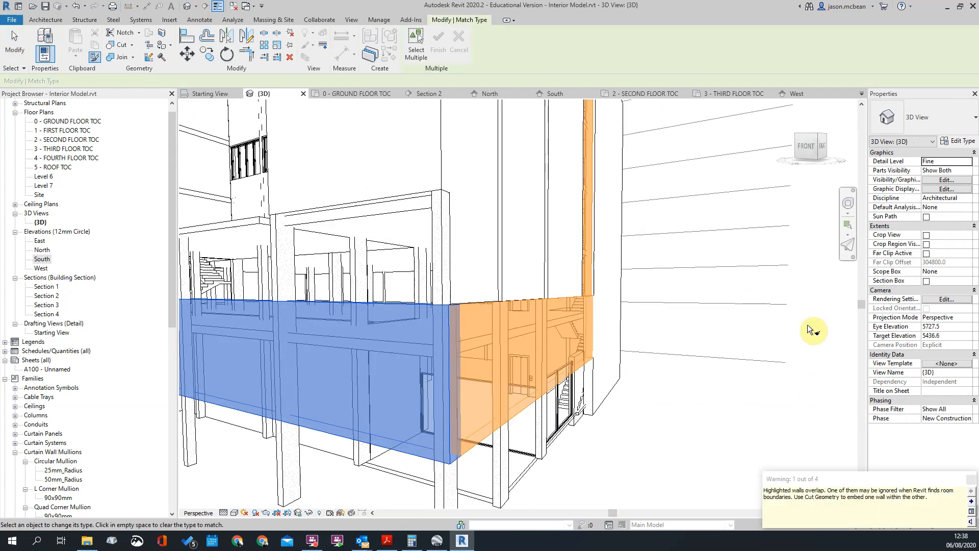
key(Escape)
Examine where the matched low side wall meets the tall side wall it overlaps near the corner
scroll(687, 347, up, 6)
click(587, 279)
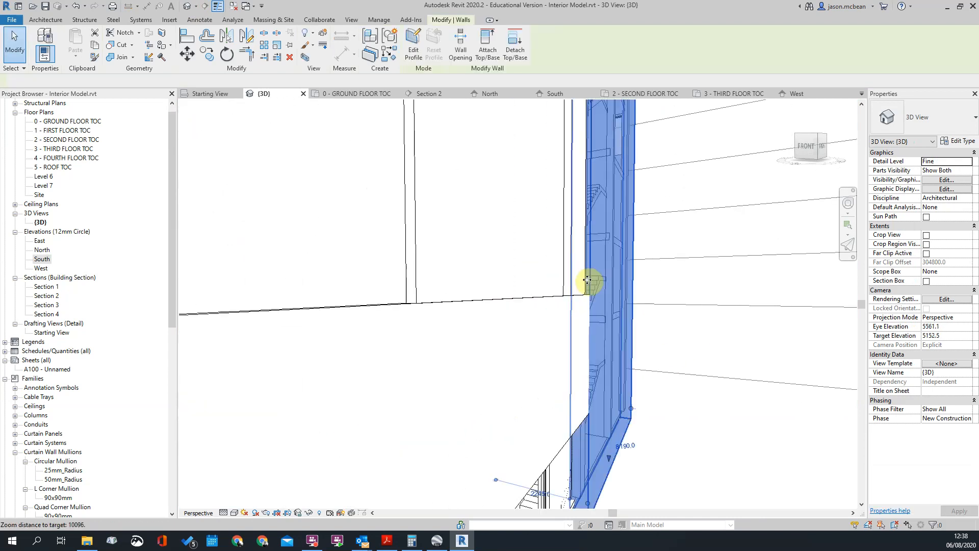
scroll(587, 279, down, 4)
shift+middle_drag(667, 255, 657, 324)
scroll(582, 342, up, 3)
key(Escape)
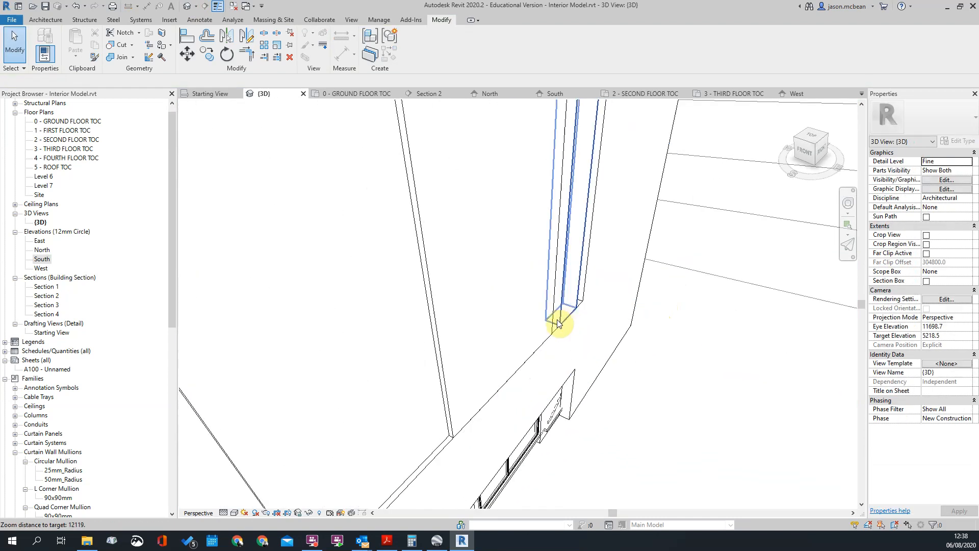
click(557, 323)
click(616, 388)
scroll(616, 389, down, 4)
shift+middle_drag(616, 388, 602, 311)
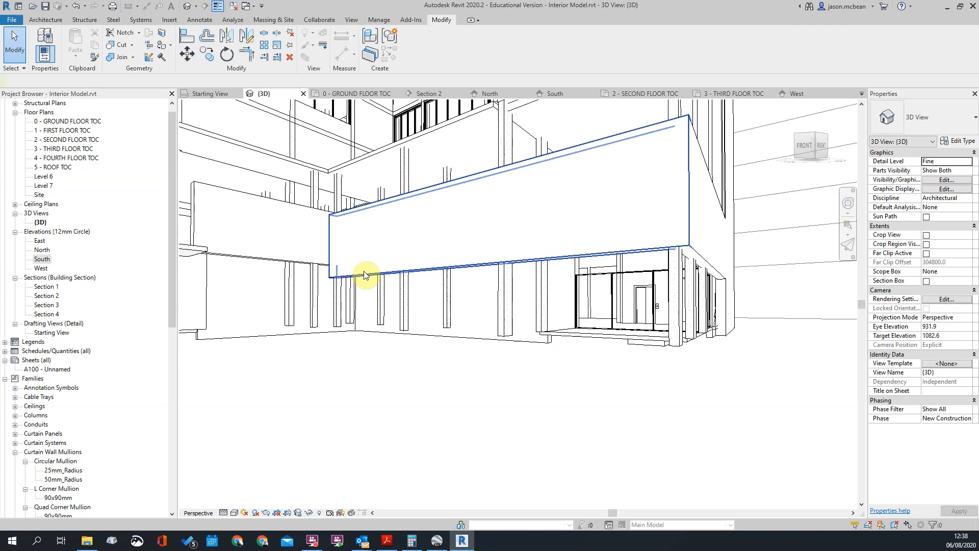
Match the short low wall beside the stairs to the low front wall's type and height
key(m)
key(a)
click(360, 275)
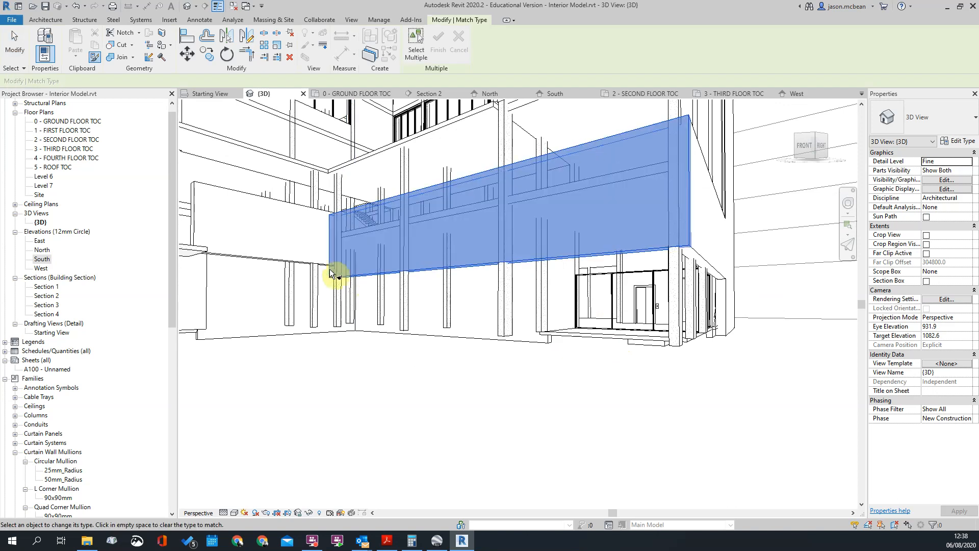
key(Escape)
key(Escape)
Inspect the second-floor masonry wall, the low front wall and the low side wall for how they relate at the corner
scroll(522, 335, down, 2)
shift+middle_drag(579, 298, 607, 261)
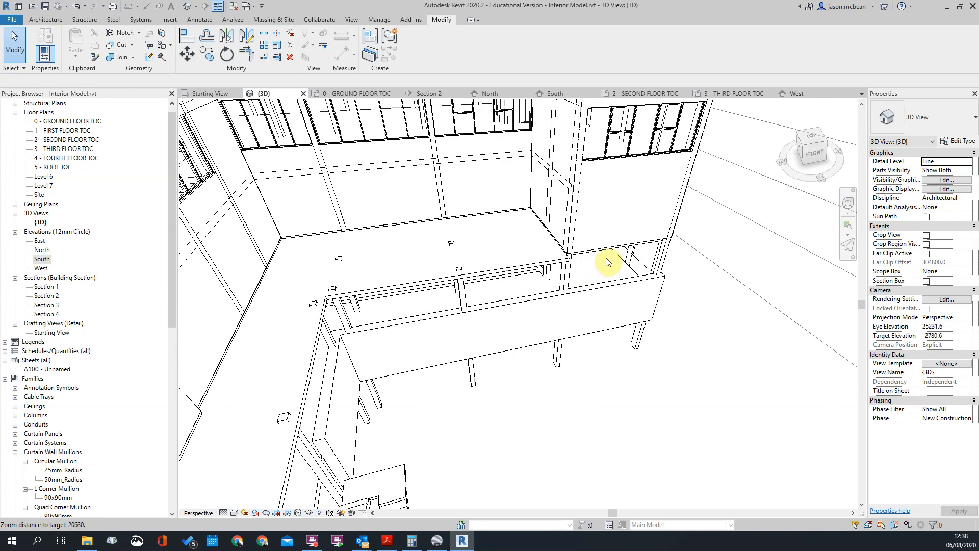
click(594, 252)
scroll(663, 286, up, 3)
shift+middle_drag(683, 299, 688, 268)
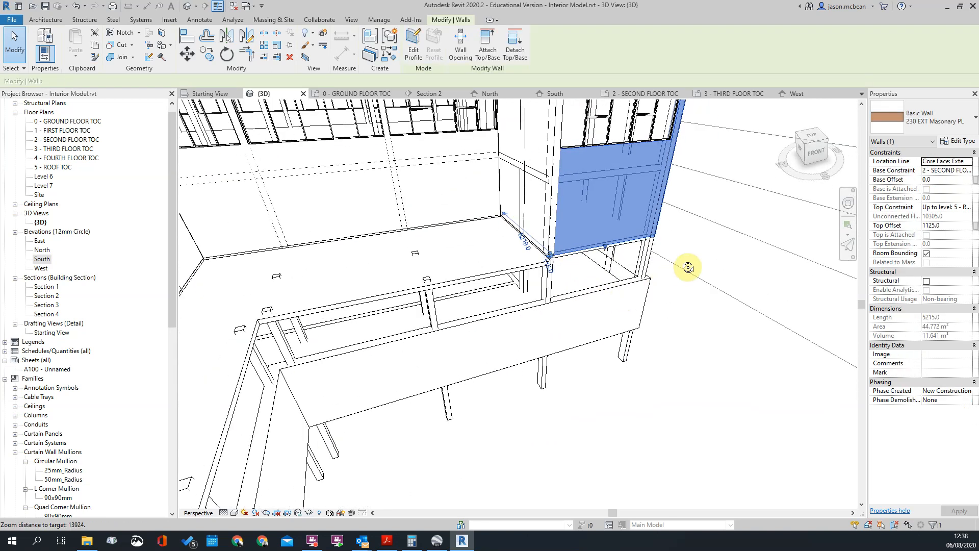
key(Escape)
shift+middle_drag(617, 290, 543, 363)
click(543, 364)
scroll(605, 339, up, 2)
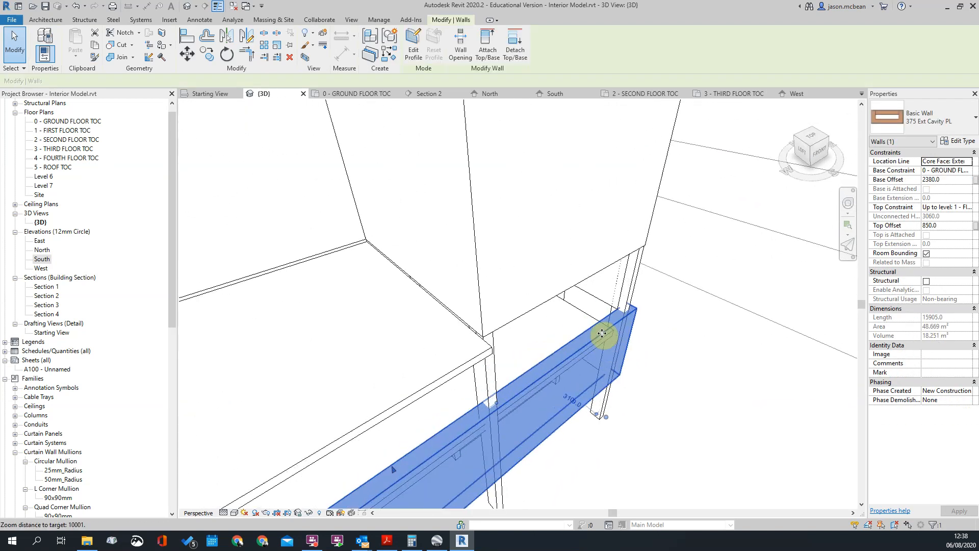
key(Escape)
shift+middle_drag(572, 333, 527, 336)
click(527, 337)
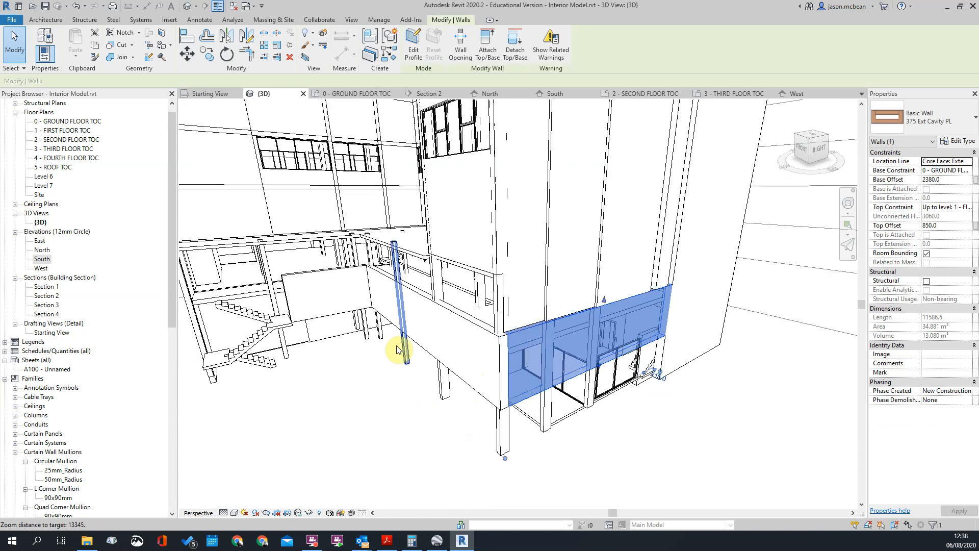
Examine how the low walls meet at the outer and inner corners, including their relation to the slab and columns
key(Escape)
scroll(343, 273, up, 3)
click(333, 286)
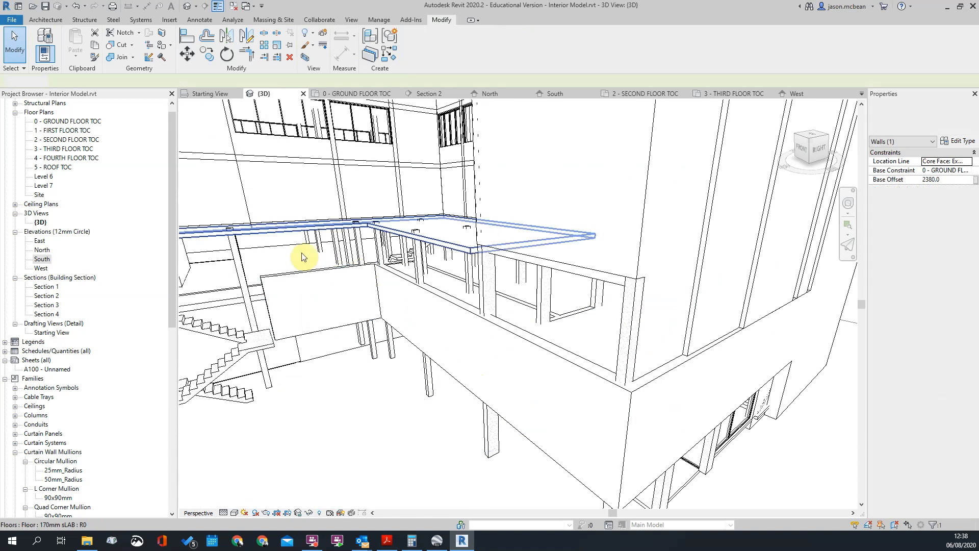
key(Escape)
scroll(382, 332, down, 4)
scroll(467, 252, up, 4)
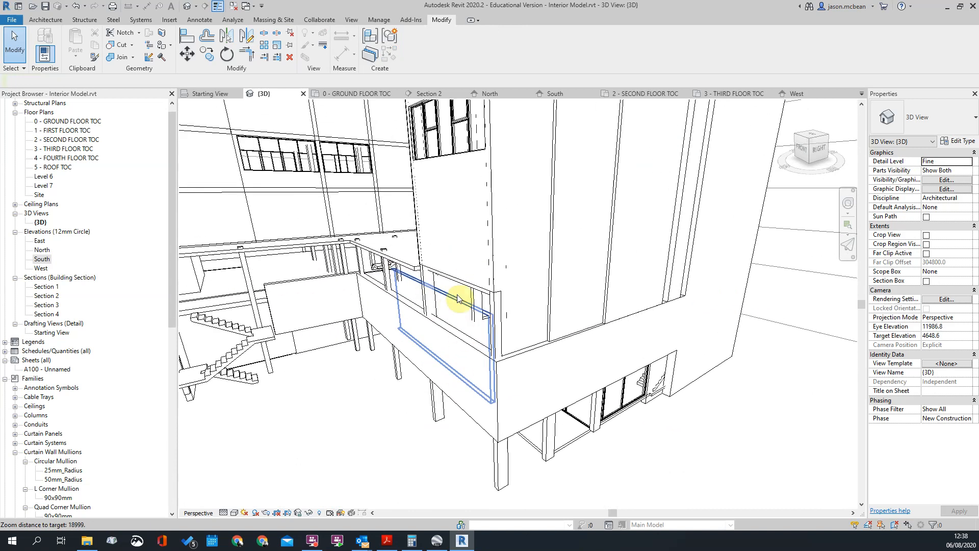
scroll(402, 290, up, 3)
shift+middle_drag(424, 234, 649, 393)
scroll(585, 372, up, 7)
shift+middle_drag(584, 372, 546, 332)
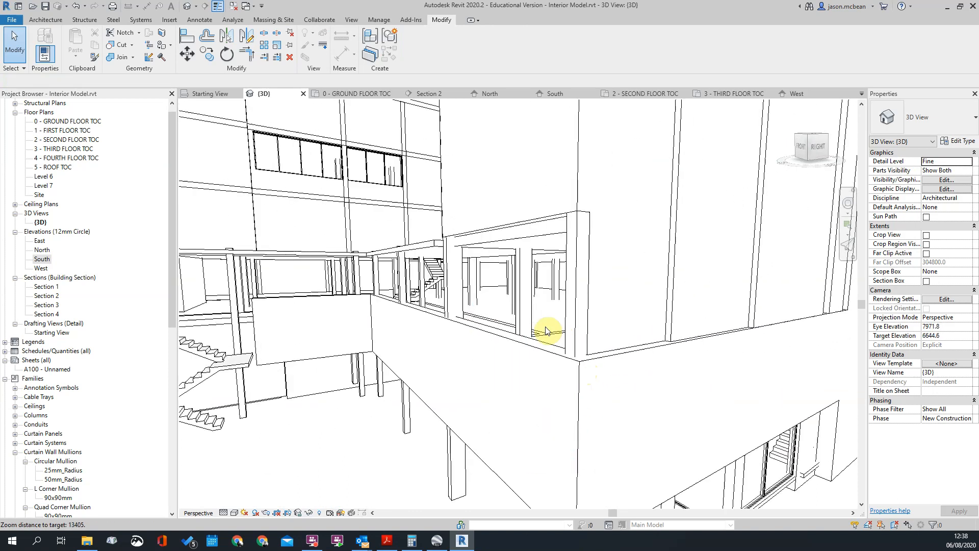
shift+middle_drag(631, 331, 361, 311)
scroll(429, 298, down, 5)
shift+middle_drag(579, 336, 553, 380)
scroll(368, 355, up, 4)
scroll(416, 337, up, 3)
scroll(390, 286, down, 3)
scroll(353, 305, up, 4)
shift+middle_drag(371, 358, 528, 390)
scroll(509, 372, up, 2)
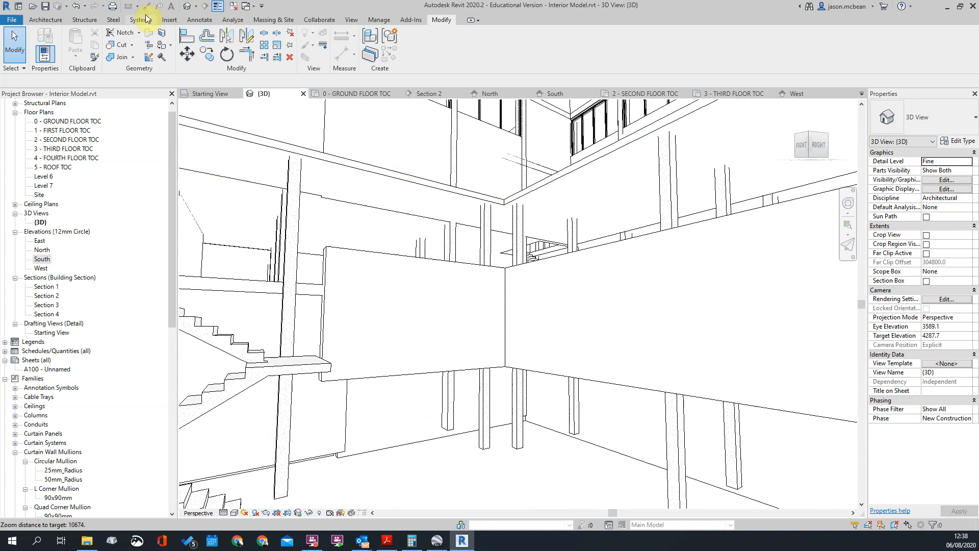
Place a horizontal wall reveal along the lower part of the low front wall and the short wall beside the stairs
click(61, 21)
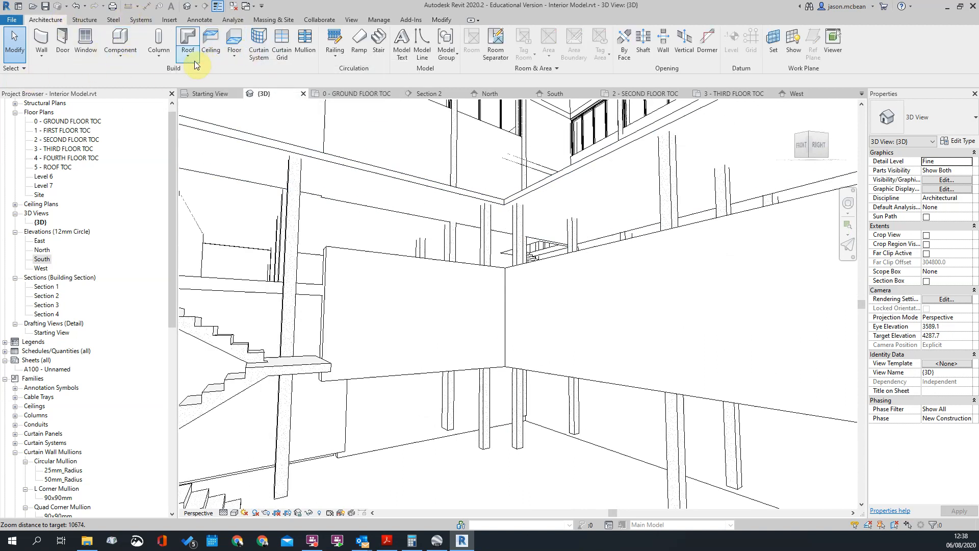
click(41, 55)
click(62, 159)
scroll(362, 362, up, 3)
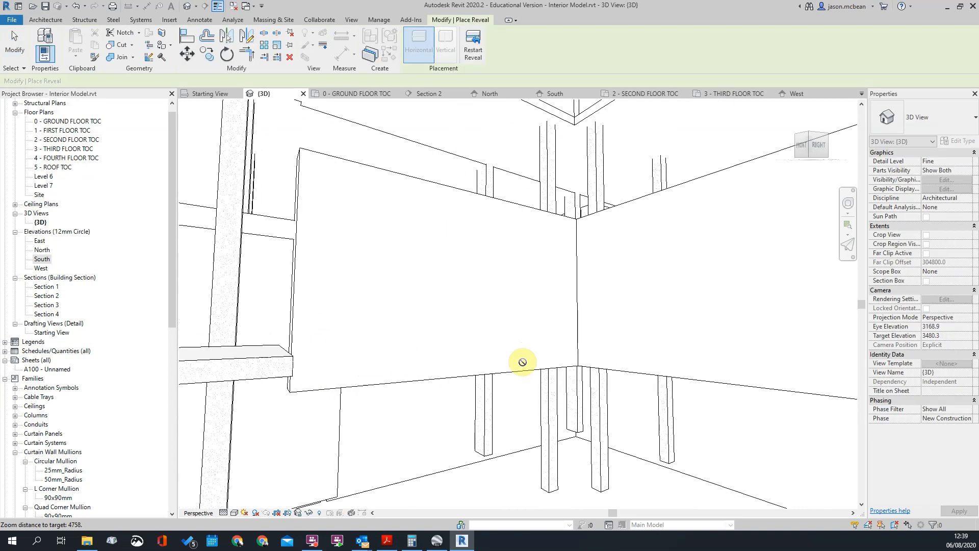
click(619, 342)
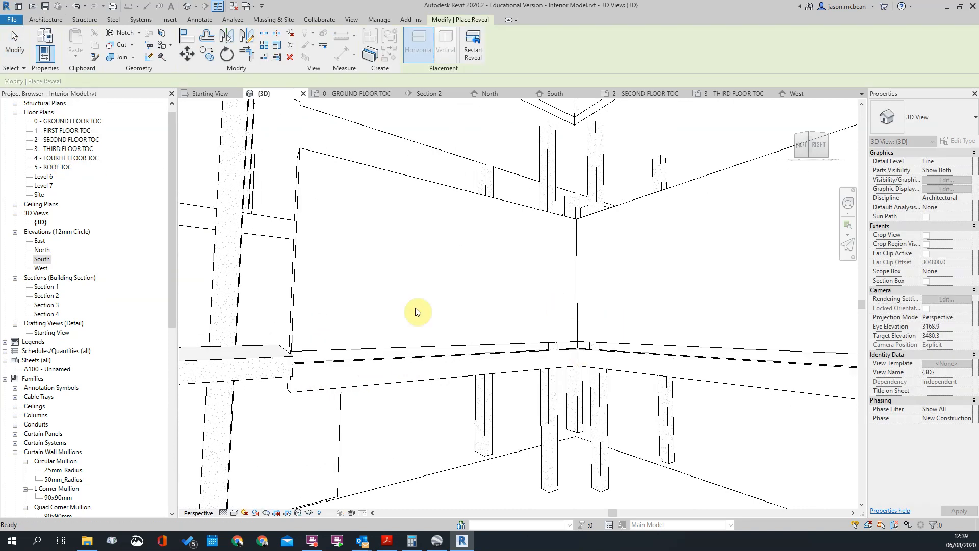
key(Escape)
Inspect the new reveal where it wraps the inner corner between the low front wall and the short wall
scroll(684, 376, down, 5)
shift+middle_drag(686, 416, 589, 401)
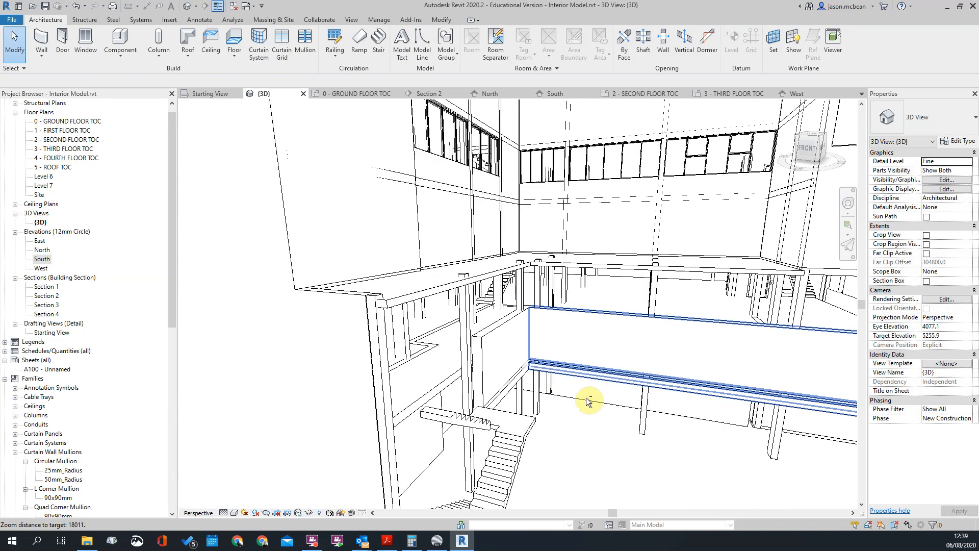
scroll(476, 338, up, 3)
click(477, 339)
scroll(431, 321, up, 4)
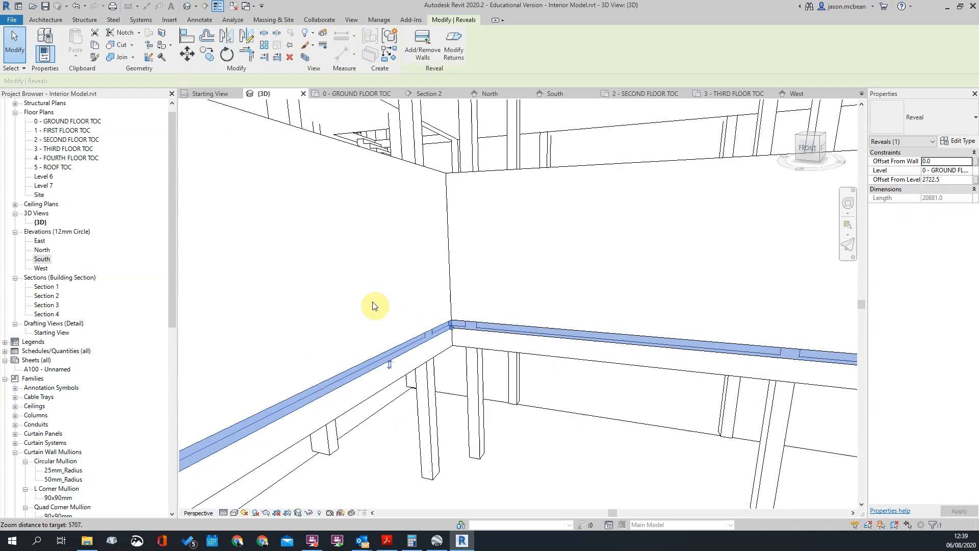
key(Escape)
scroll(582, 323, down, 3)
shift+middle_drag(685, 408, 627, 426)
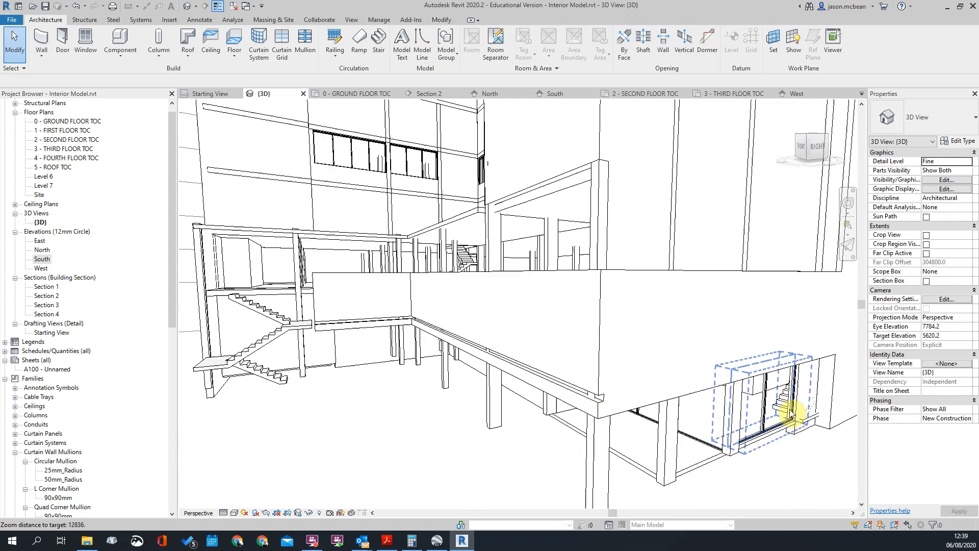
Add the low side wall to the reveal so that it wraps around the outer corner
click(596, 400)
right_click(599, 400)
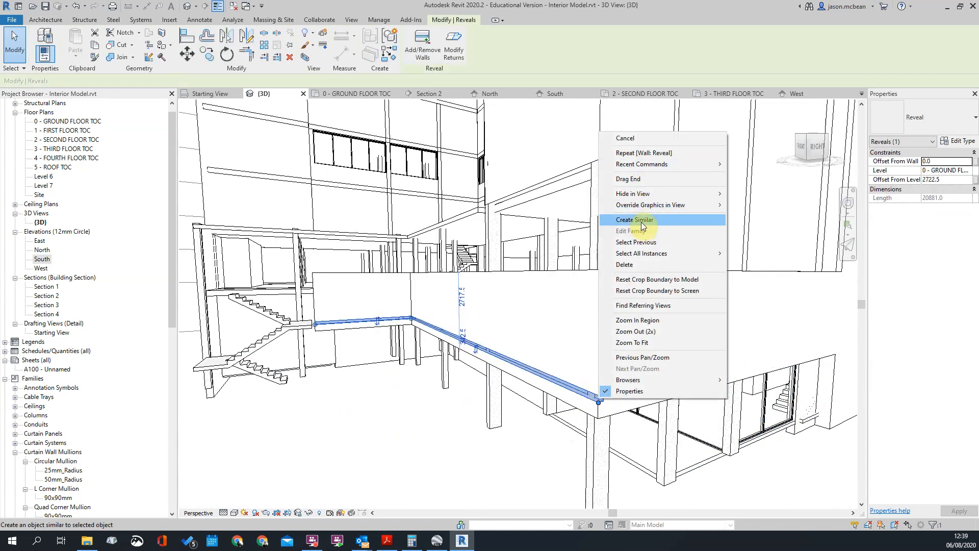
click(430, 56)
click(664, 400)
key(Escape)
key(Escape)
scroll(637, 442, down, 2)
shift+middle_drag(663, 442, 495, 421)
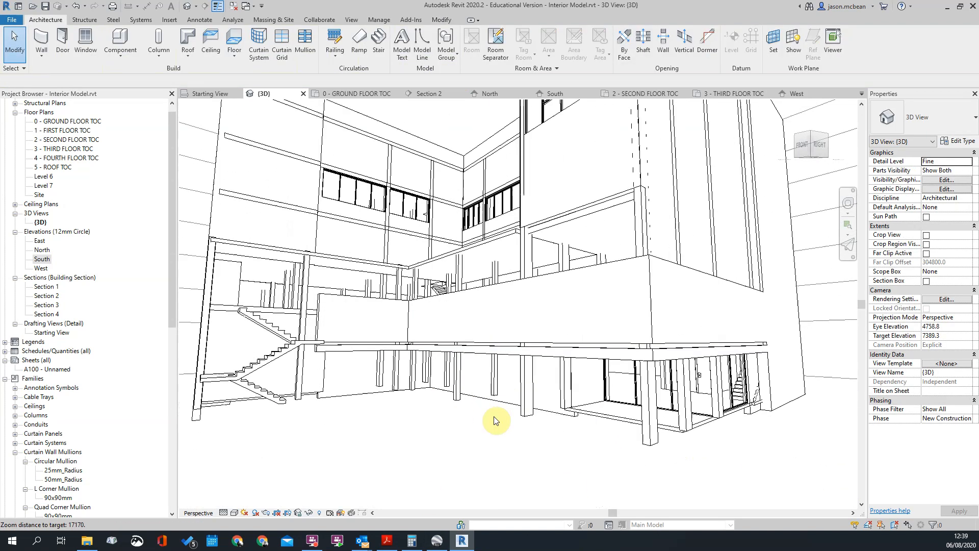
Remove the reveal running around the low walls
scroll(494, 420, up, 3)
click(636, 312)
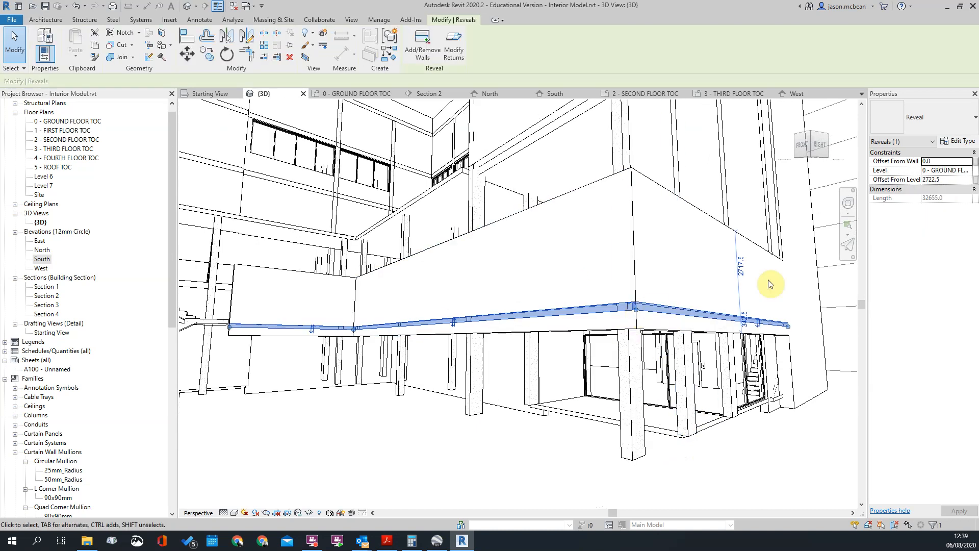
key(Escape)
Examine the low walls, the tall facade above them and the concrete column beneath the outer corner
scroll(595, 430, down, 3)
scroll(628, 353, up, 2)
shift+middle_drag(629, 353, 419, 336)
click(322, 373)
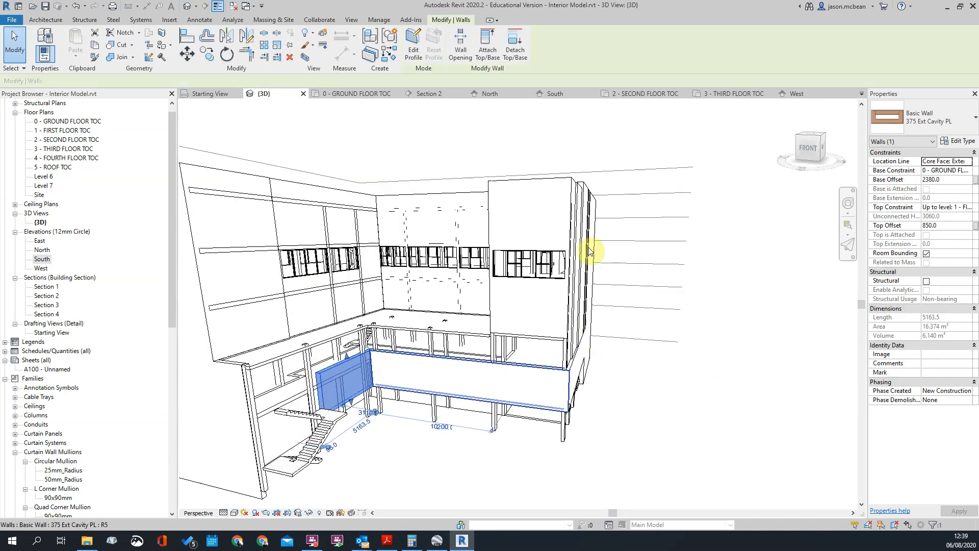
click(609, 242)
scroll(543, 280, up, 4)
shift+middle_drag(543, 284, 757, 357)
scroll(561, 343, down, 3)
scroll(522, 402, up, 3)
shift+middle_drag(675, 382, 658, 401)
scroll(448, 416, up, 5)
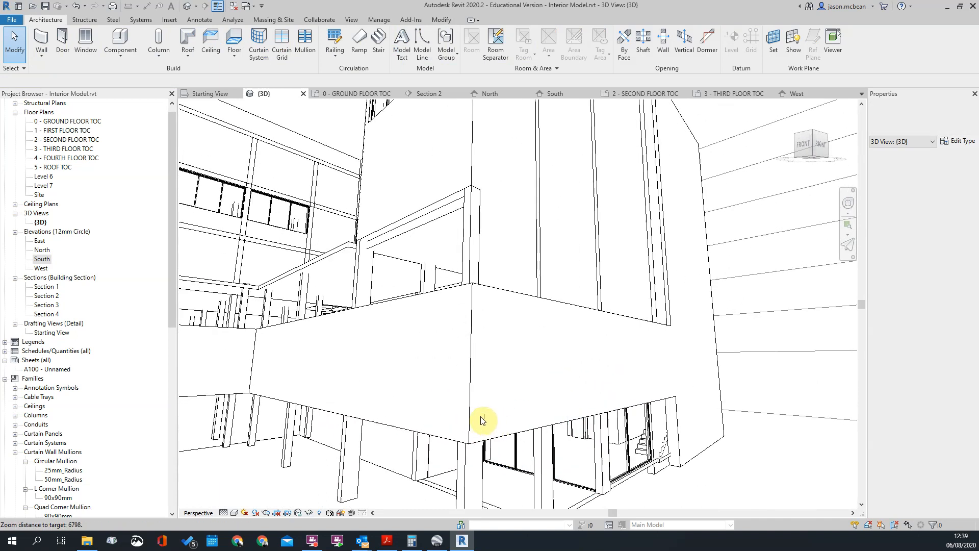
click(555, 416)
key(Escape)
shift+middle_drag(555, 418, 524, 431)
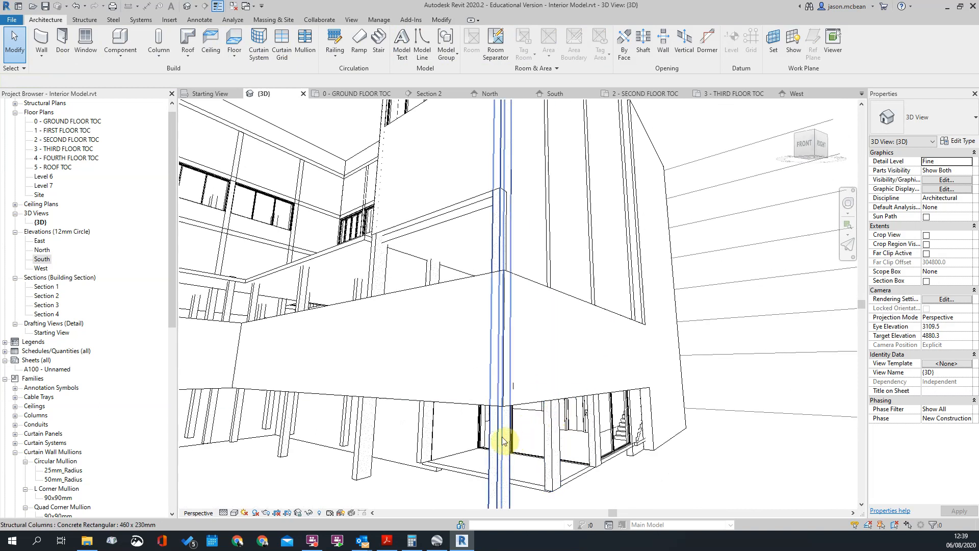
click(502, 442)
key(Escape)
Check the tall side facade of the model and switch to Google Earth Pro's street view of the real building
shift+middle_drag(503, 364, 452, 428)
scroll(682, 365, up, 3)
scroll(532, 309, up, 5)
scroll(532, 309, down, 2)
click(439, 540)
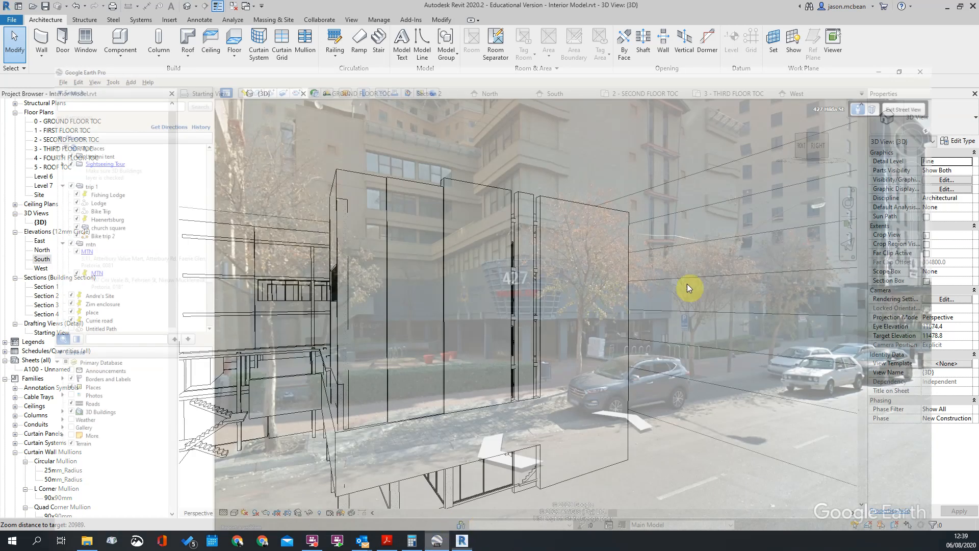